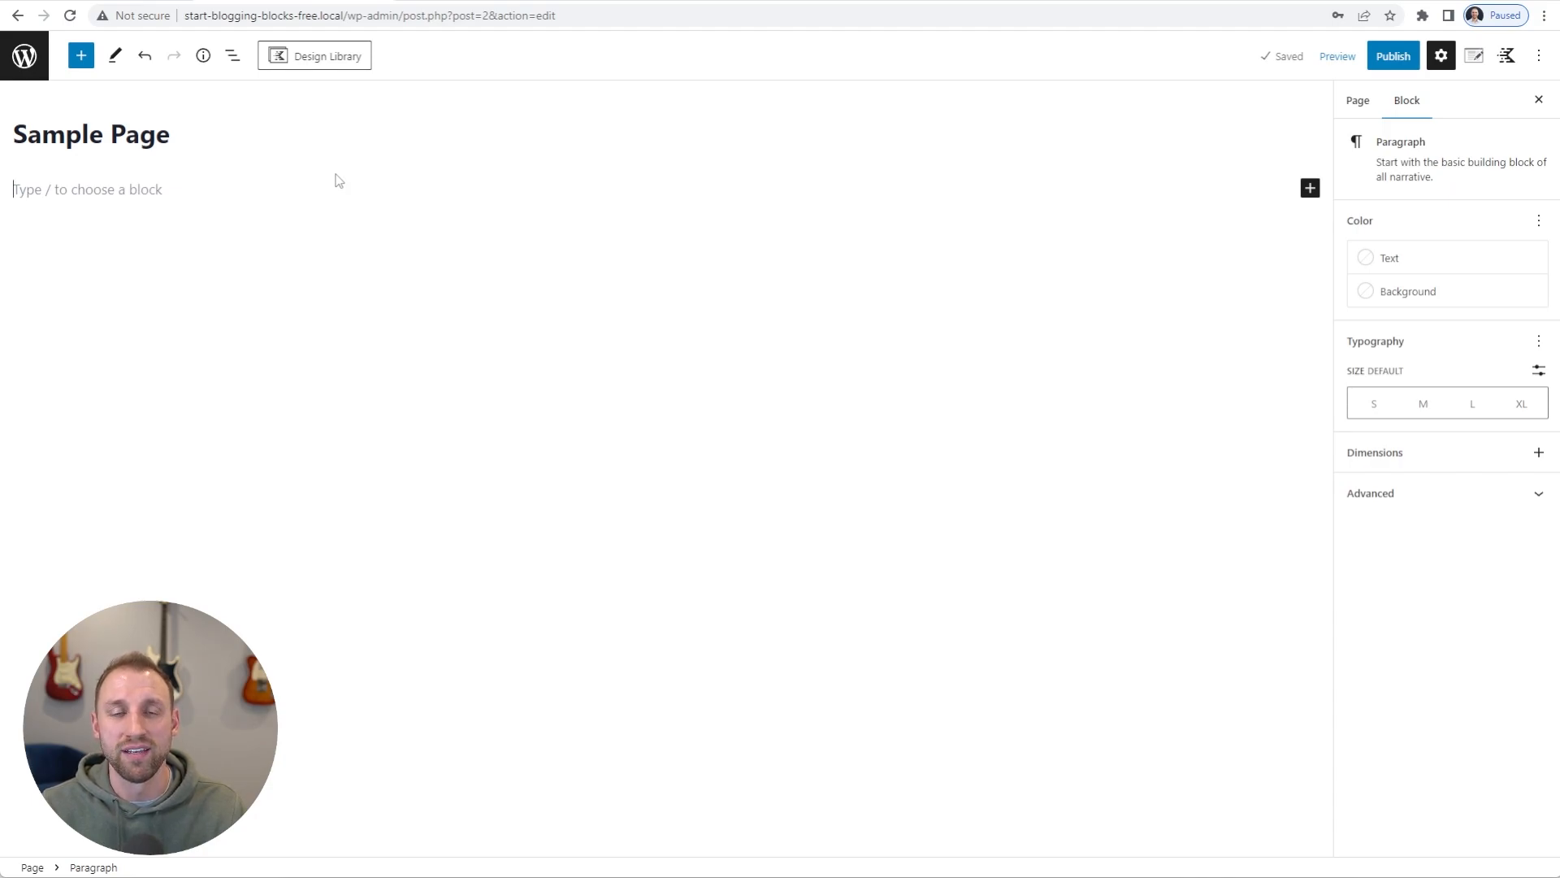
# Insert the dark two-column hero with image, paragraph text and buttons from the Design Library's Hero category into the Sample Page
pyautogui.click(314, 58)
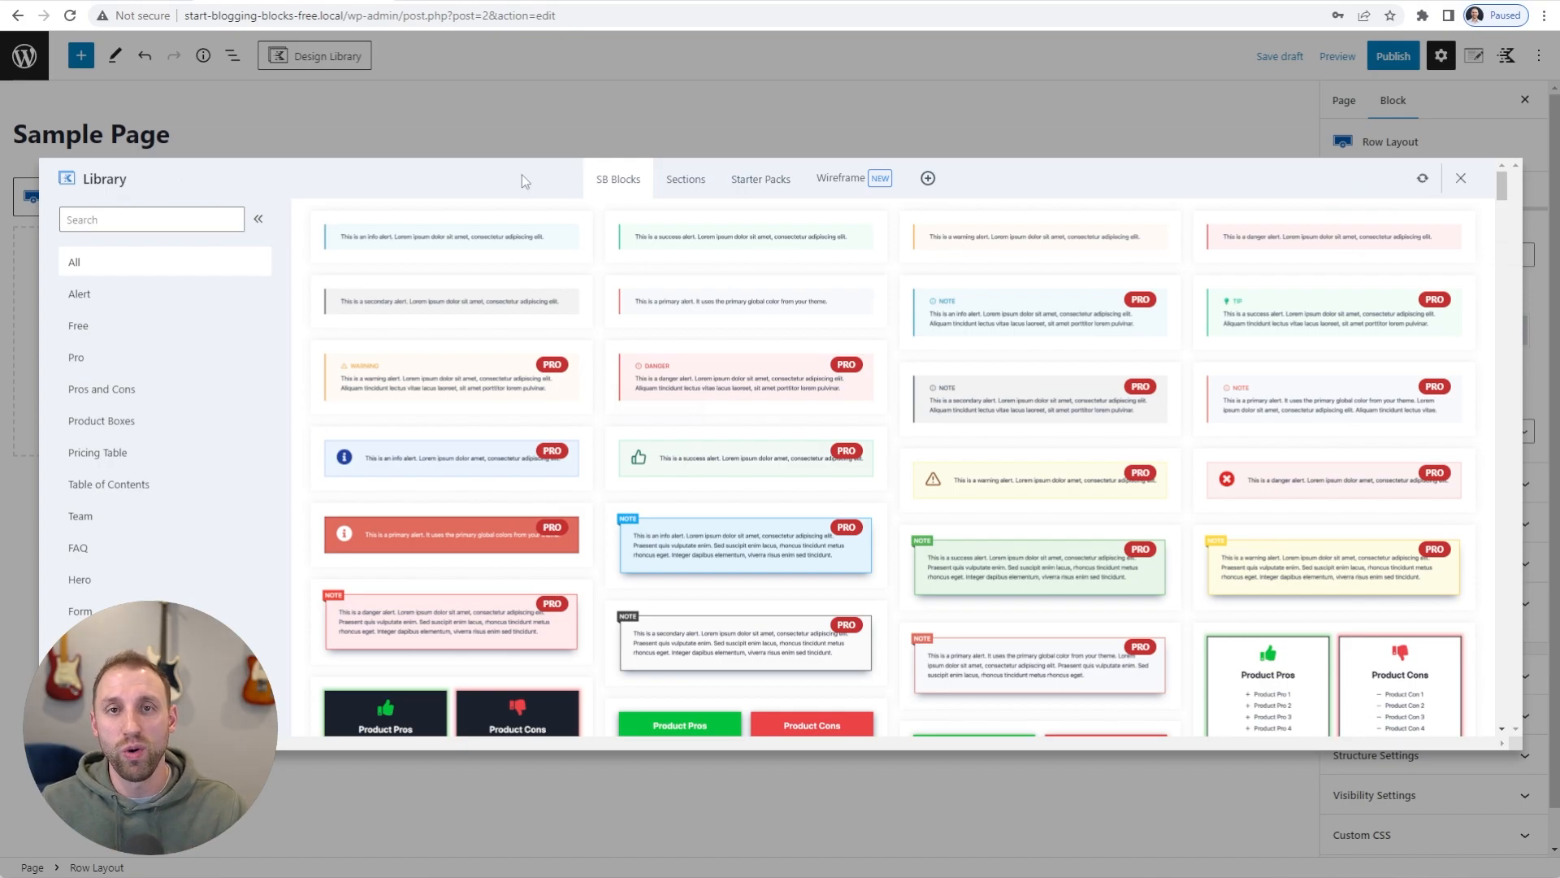
pyautogui.click(122, 589)
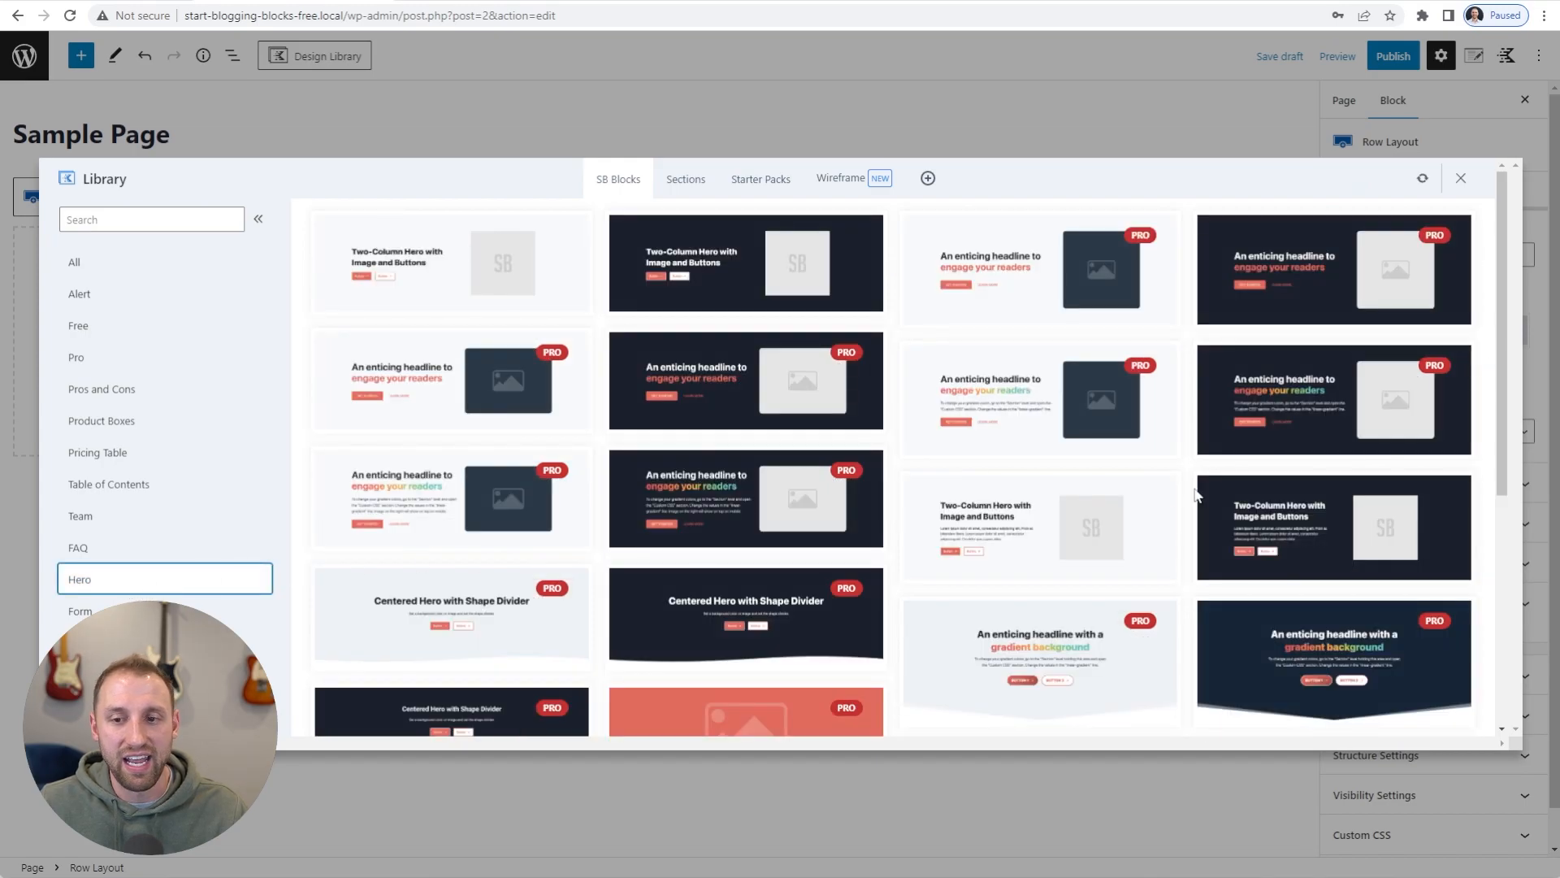
pyautogui.click(1300, 513)
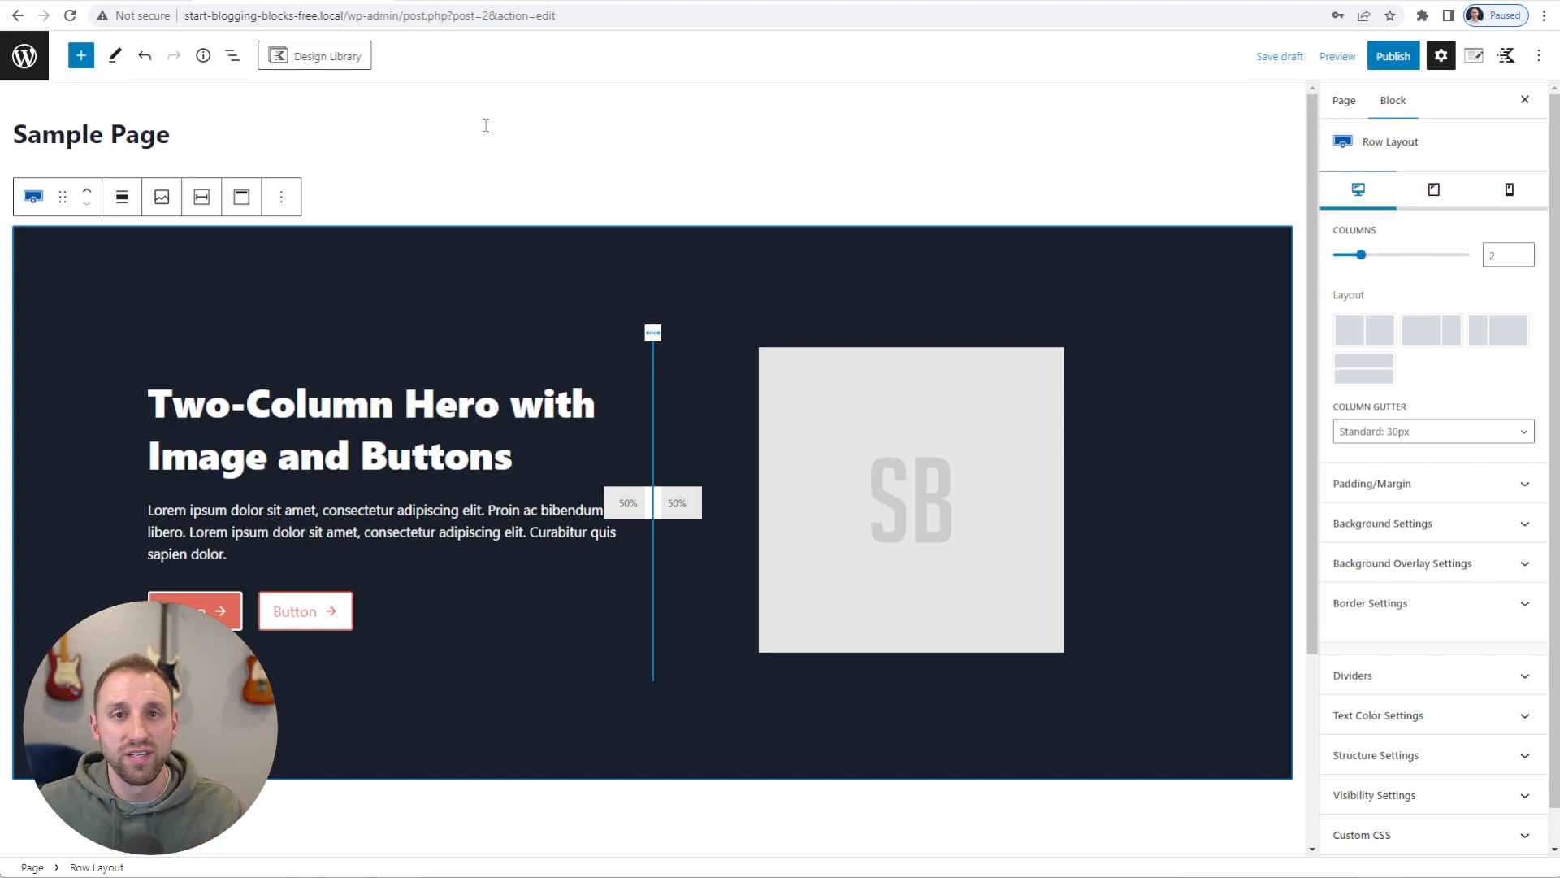
# Add the light three-column content boxes with icons from the Design Library's Content category below the hero
pyautogui.click(325, 58)
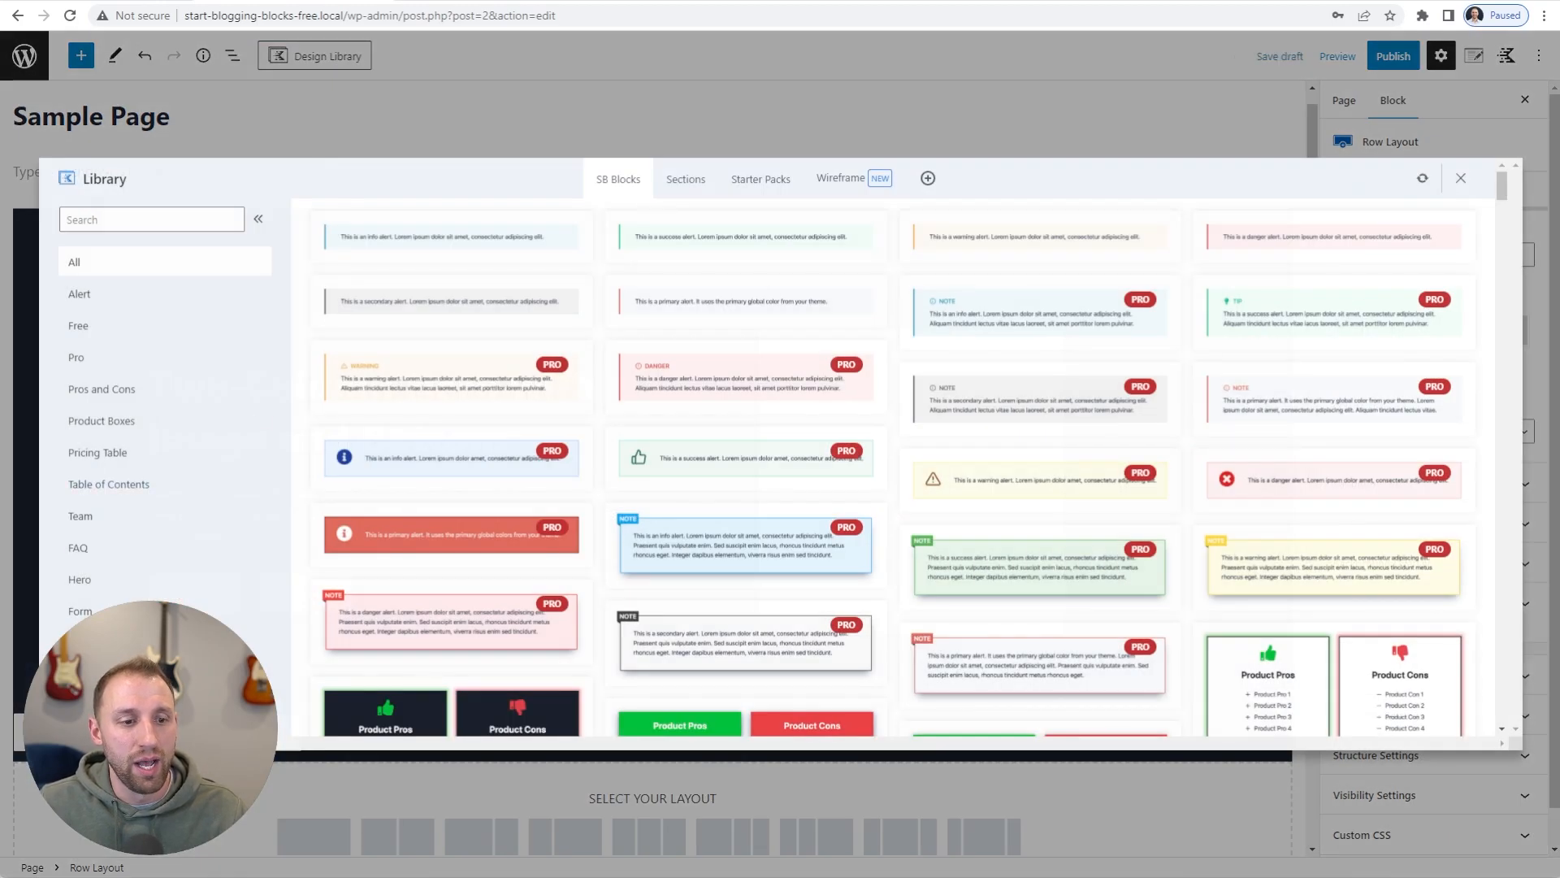
pyautogui.click(187, 641)
pyautogui.scroll(-4, 901, 395)
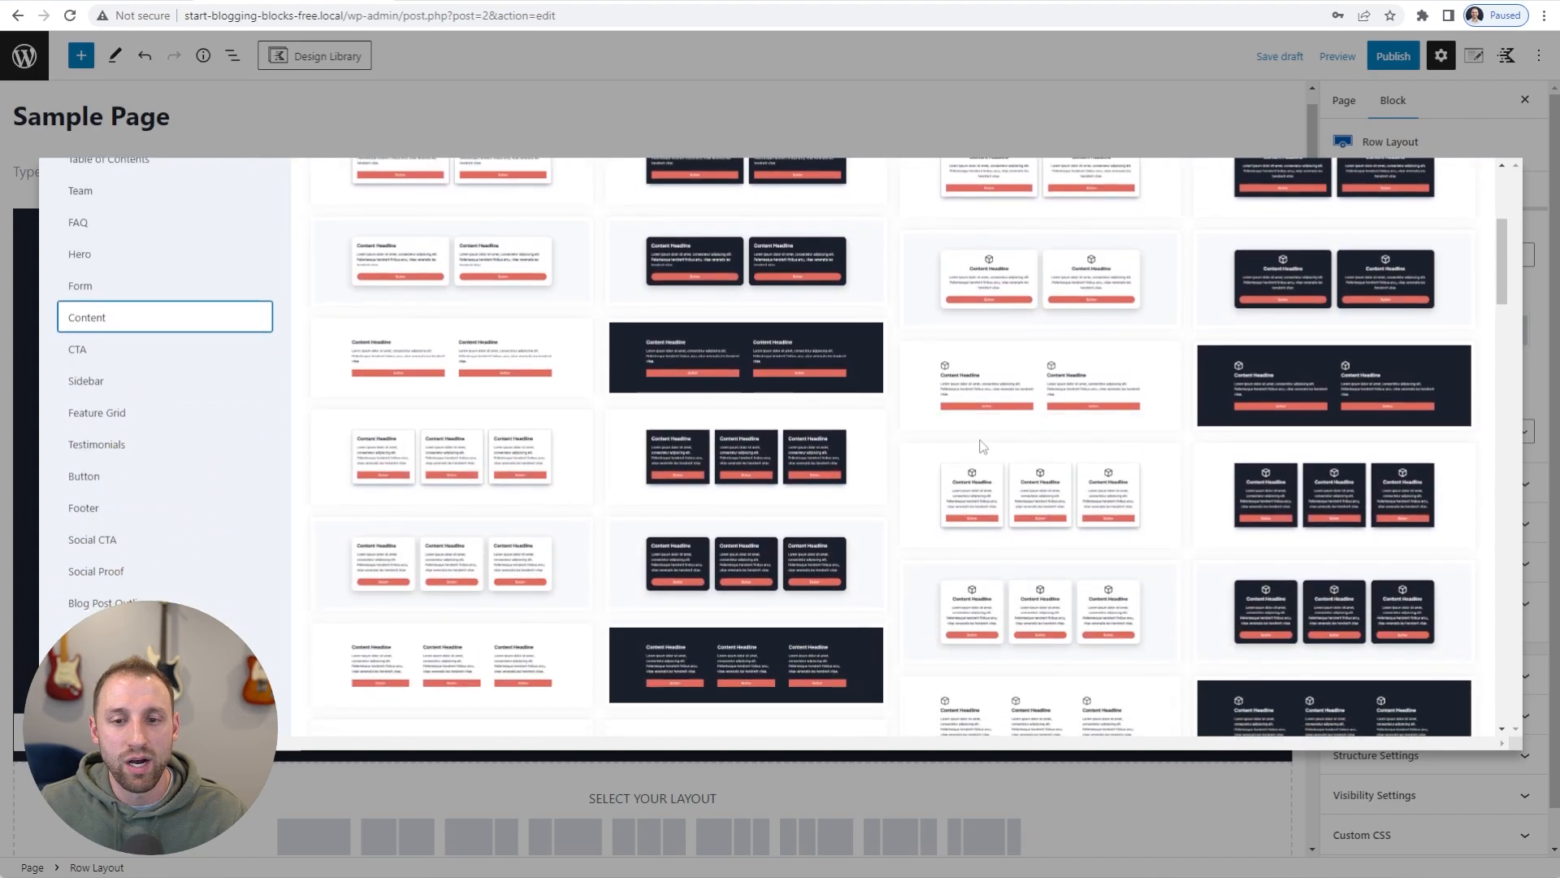
pyautogui.click(1016, 487)
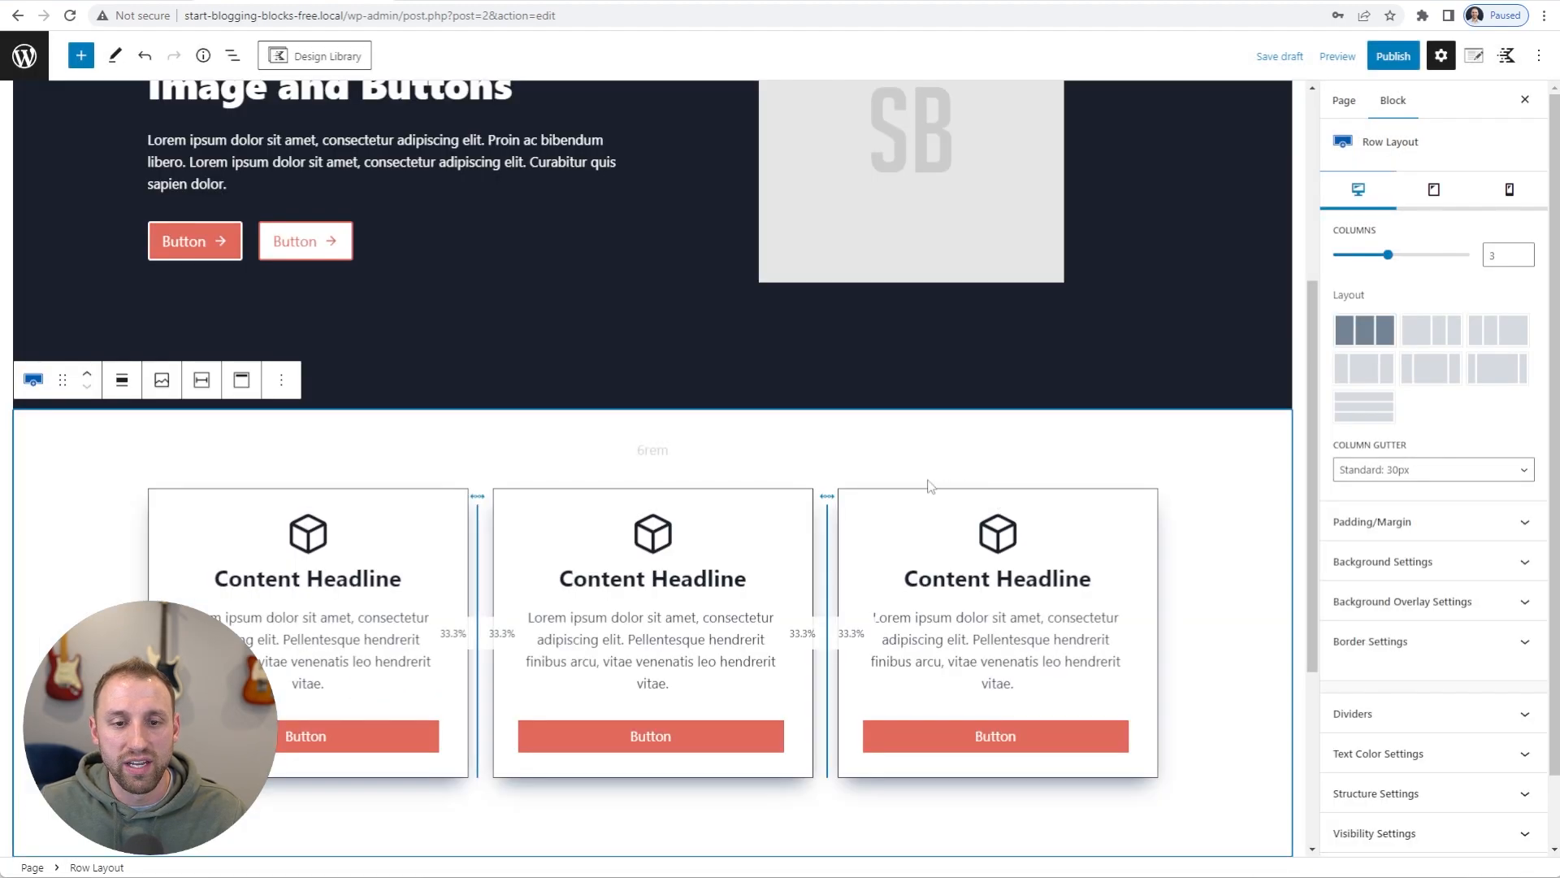
pyautogui.scroll(3, 646, 314)
pyautogui.scroll(-5, 664, 441)
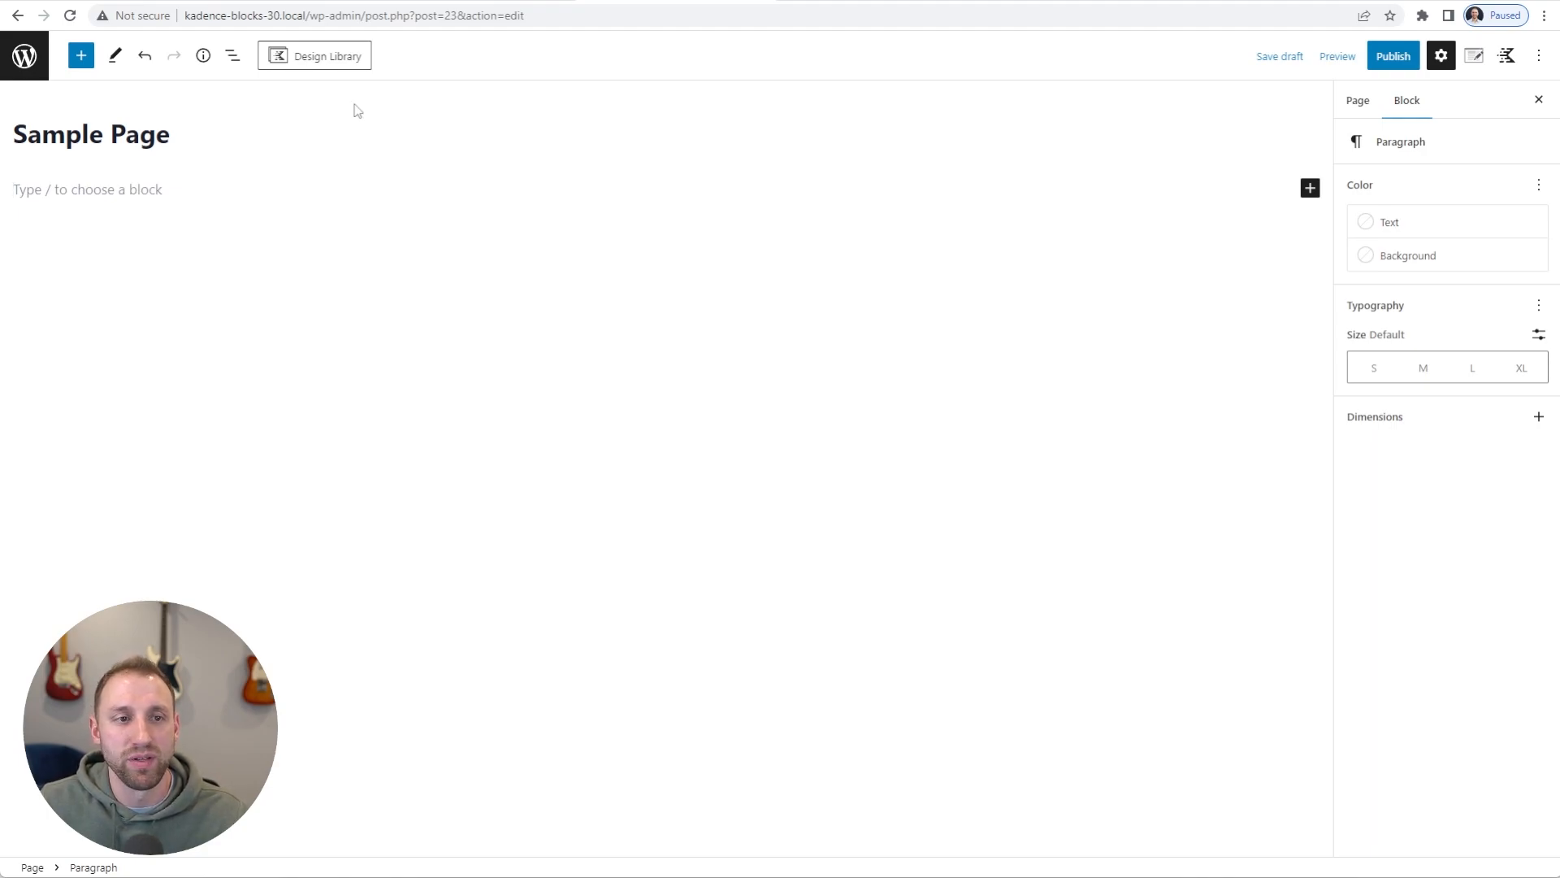
# On the kadence-blocks-30.local Sample Page, insert the dark two-column hero with paragraph text from the Design Library's Hero category
pyautogui.click(329, 58)
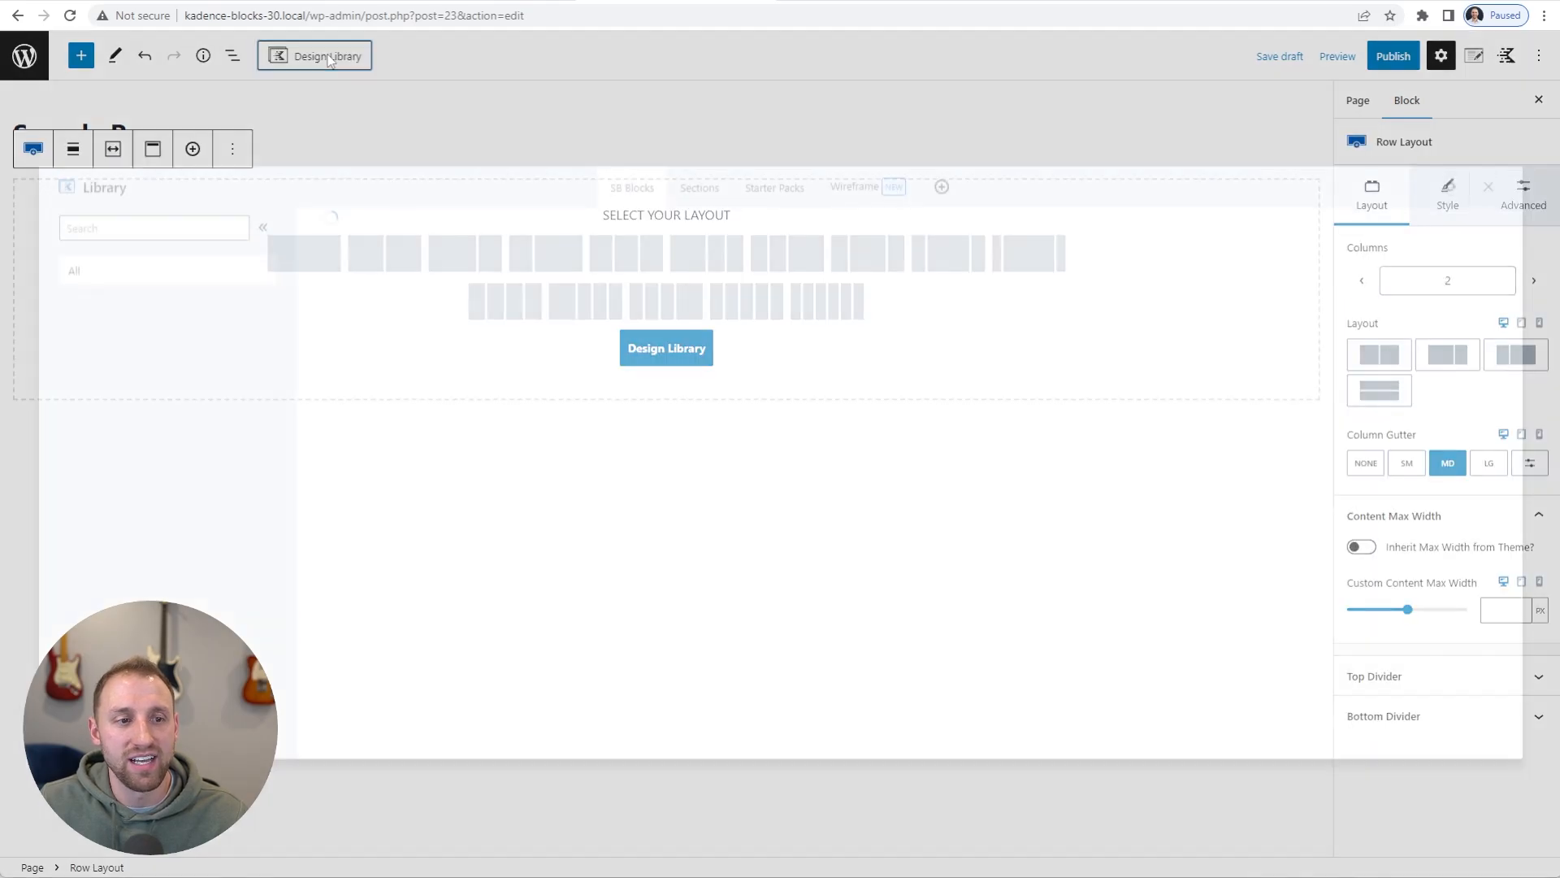
pyautogui.click(100, 581)
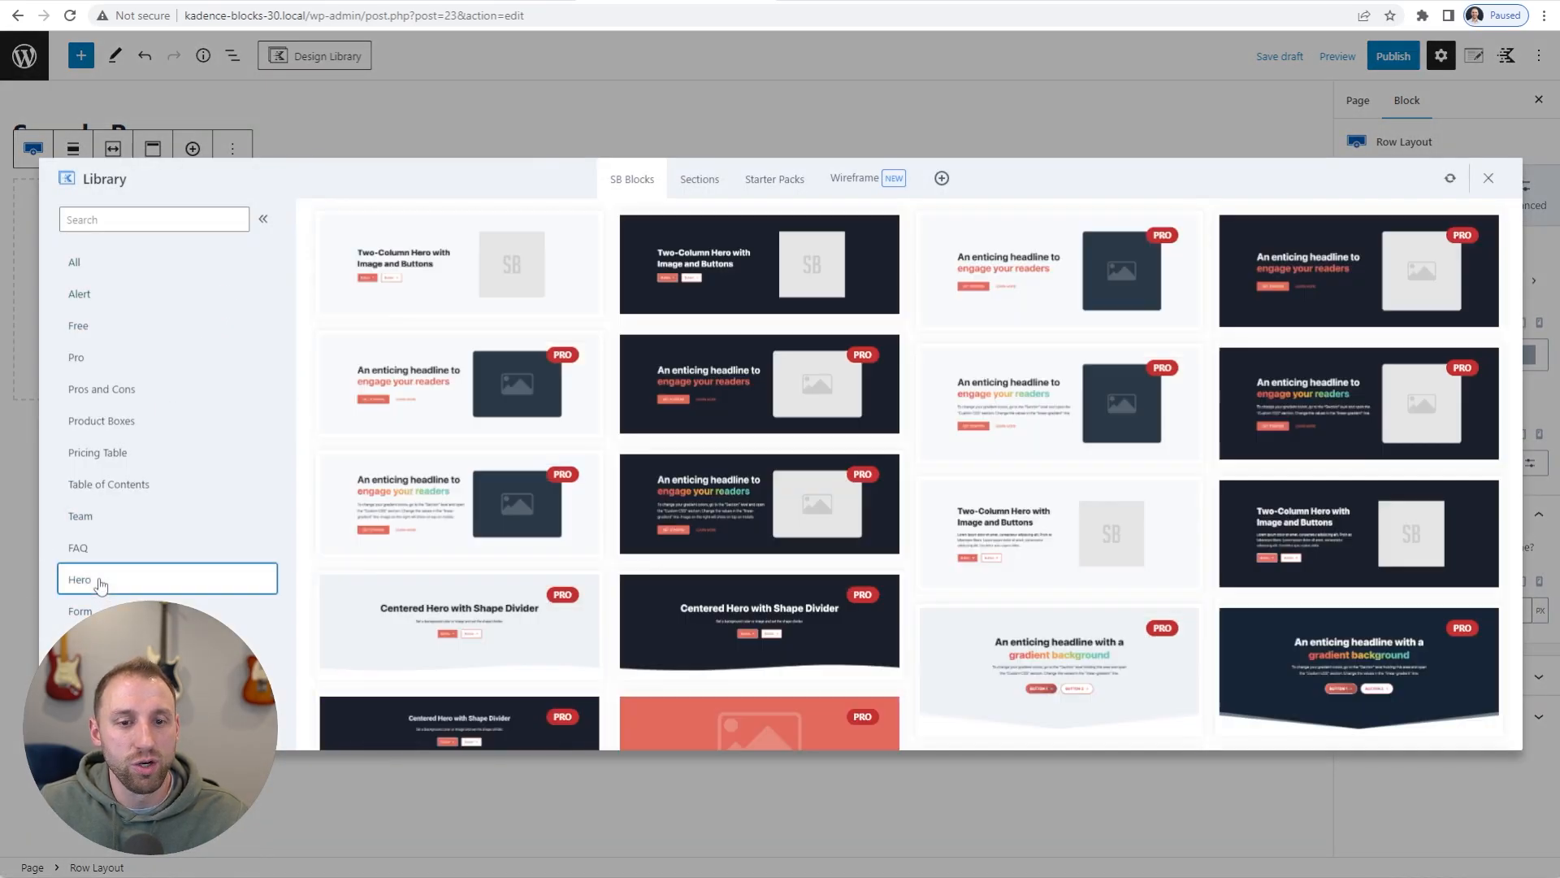
pyautogui.click(1324, 520)
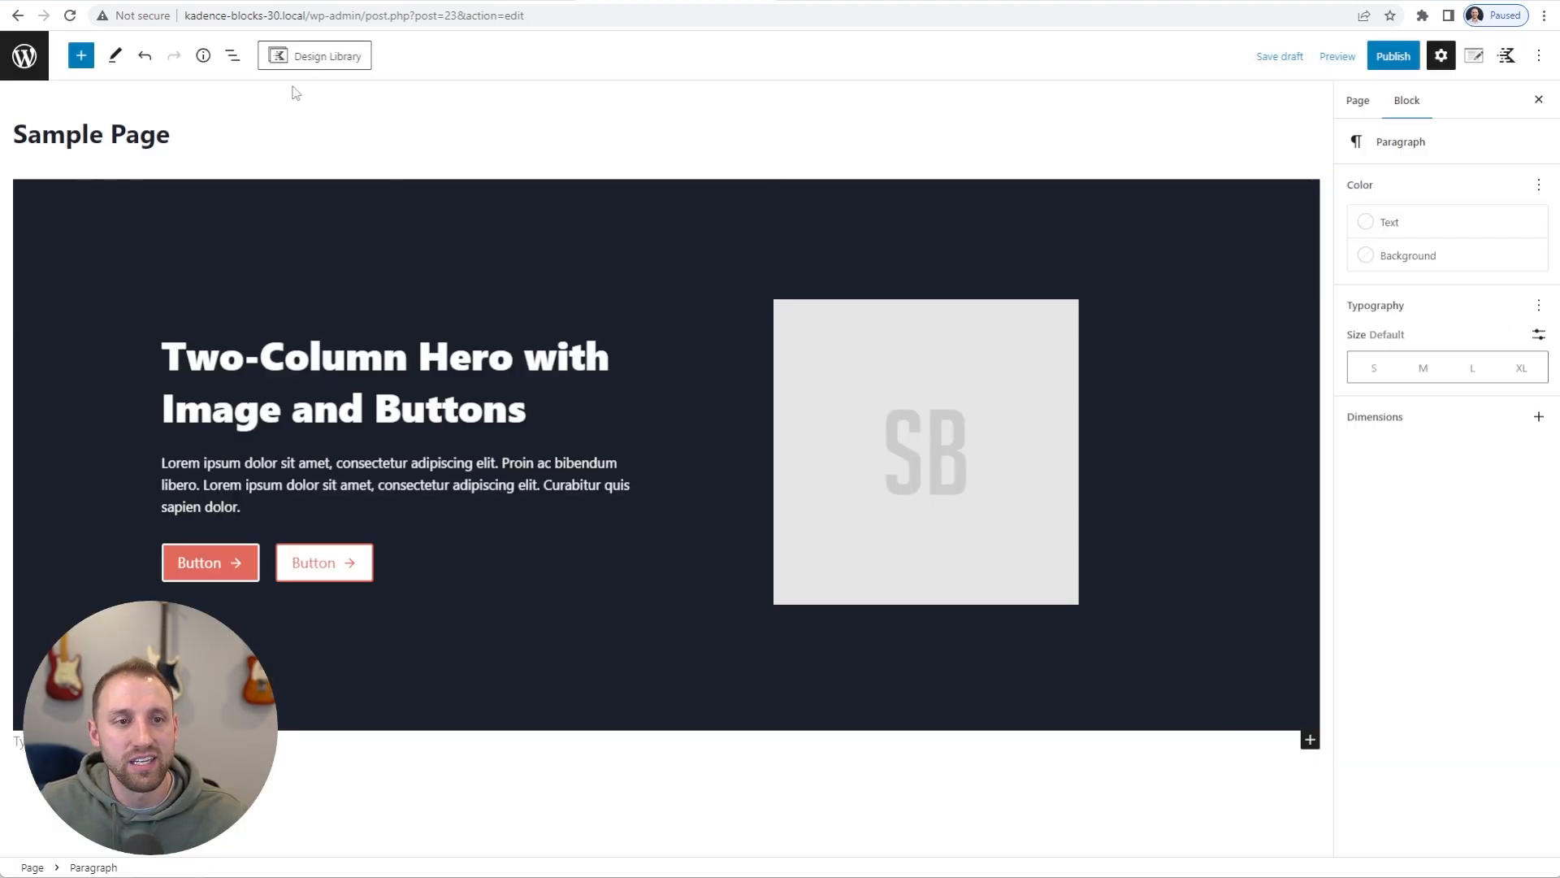
# Insert a light three-column content box layout with icons from the library's Content category beneath the second site's hero
pyautogui.click(319, 58)
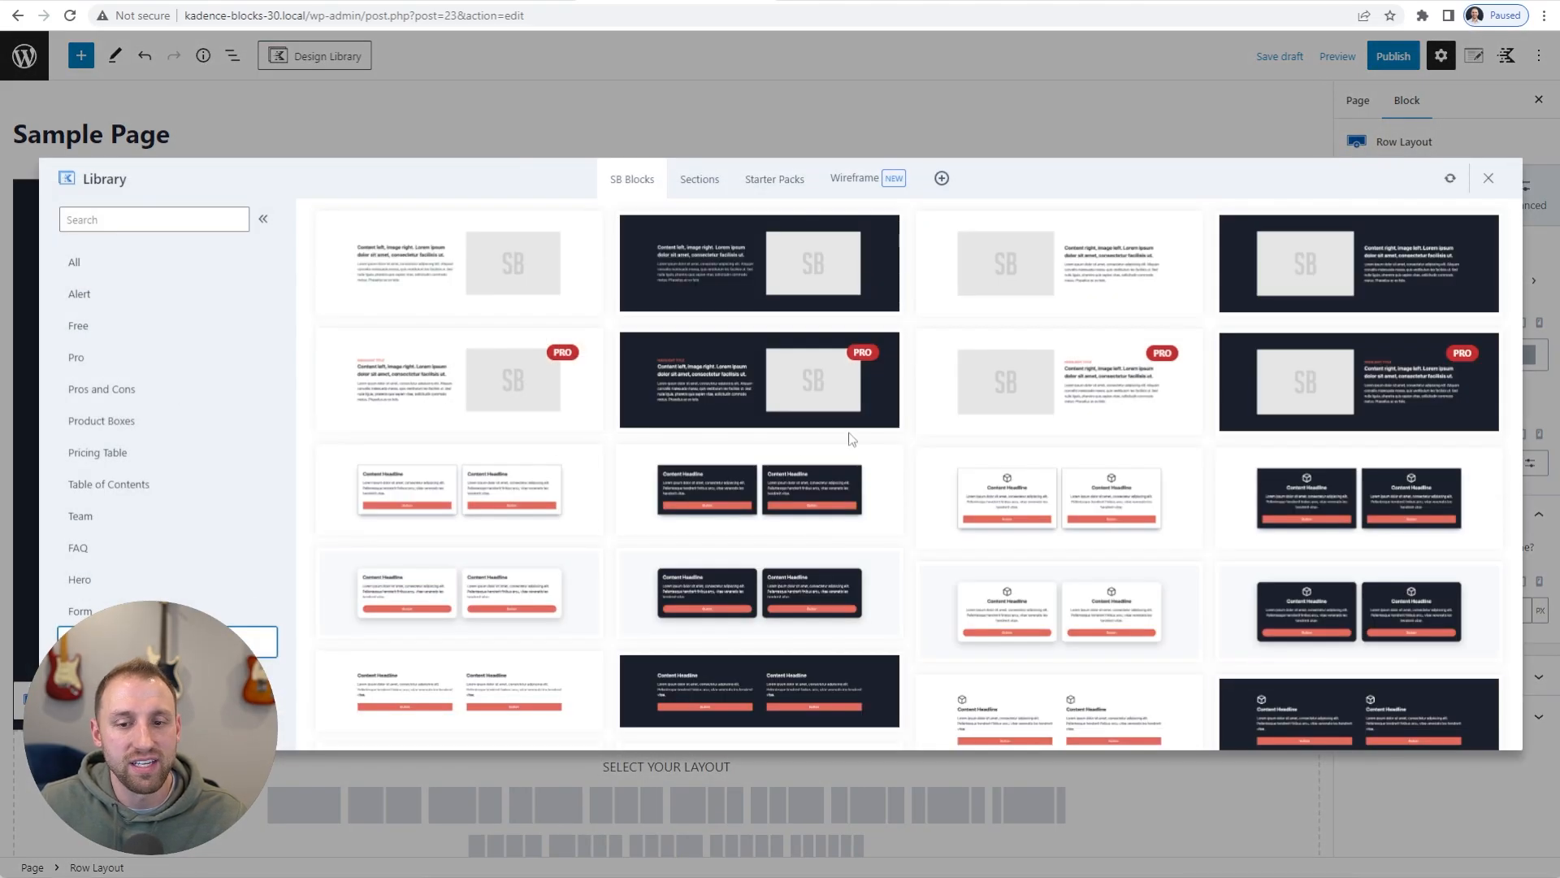
pyautogui.scroll(-5, 1034, 490)
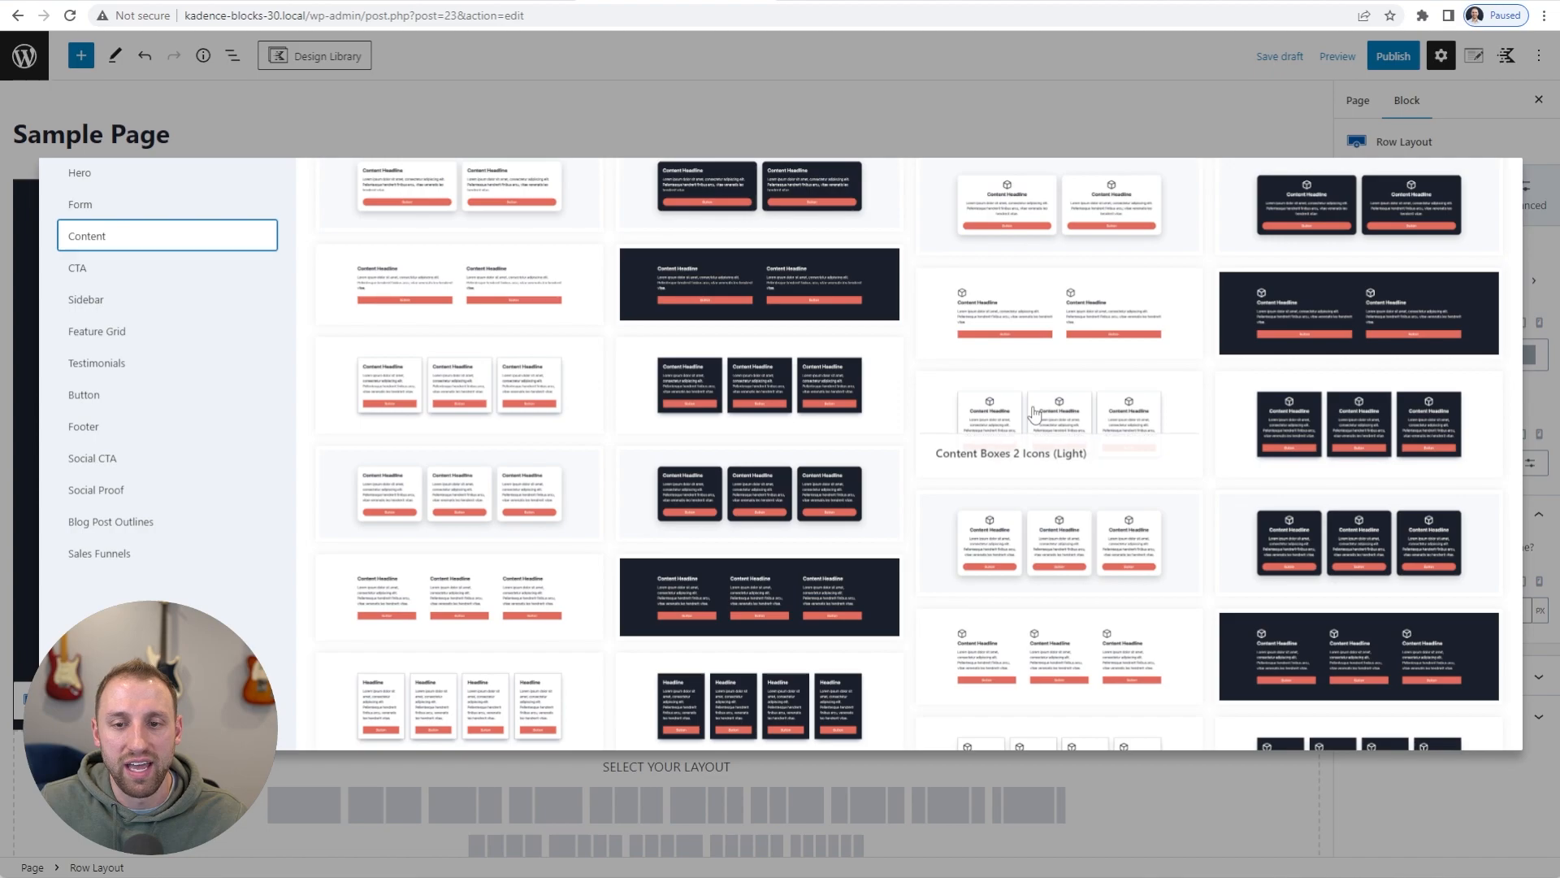
pyautogui.click(1035, 495)
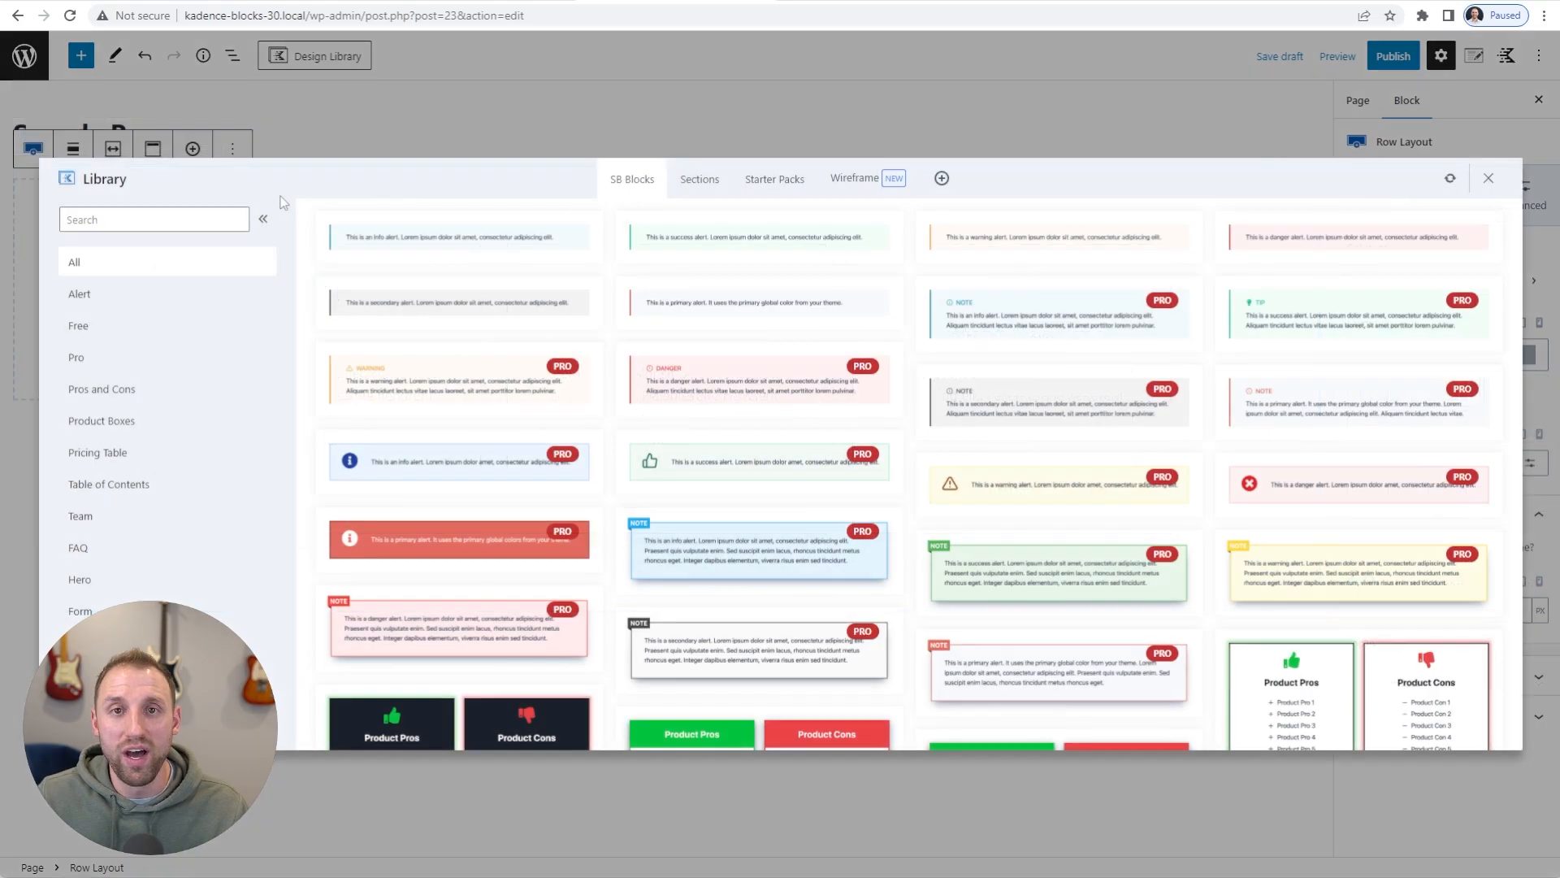
# Examine the full range of SB Blocks templates in the Design Library, from alerts to product boxes, pricing tables and team layouts
pyautogui.scroll(-5, 293, 215)
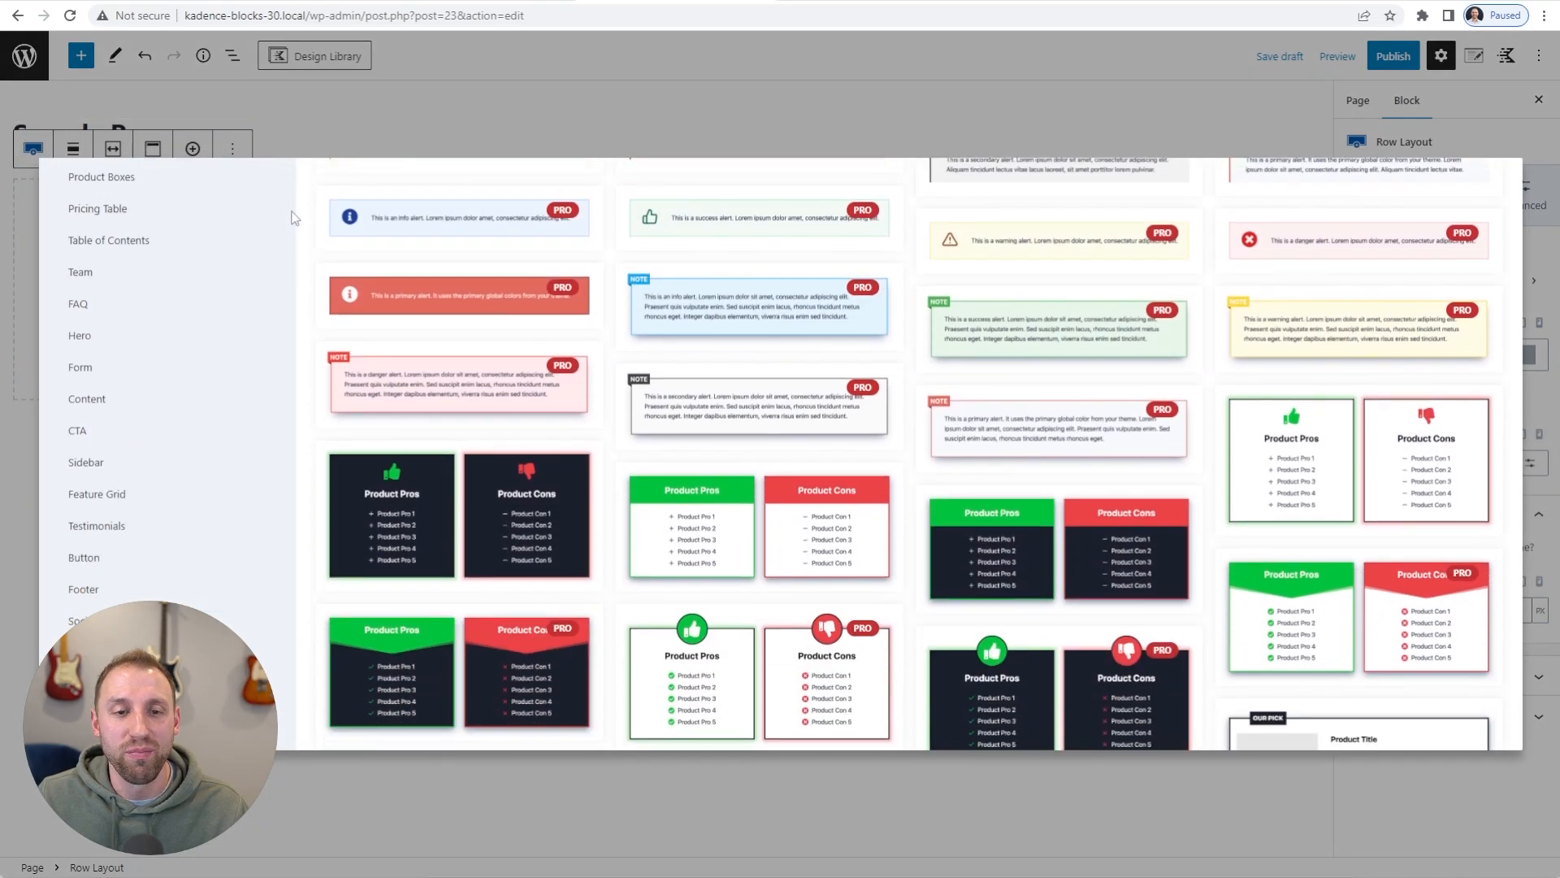
pyautogui.scroll(-3, 277, 264)
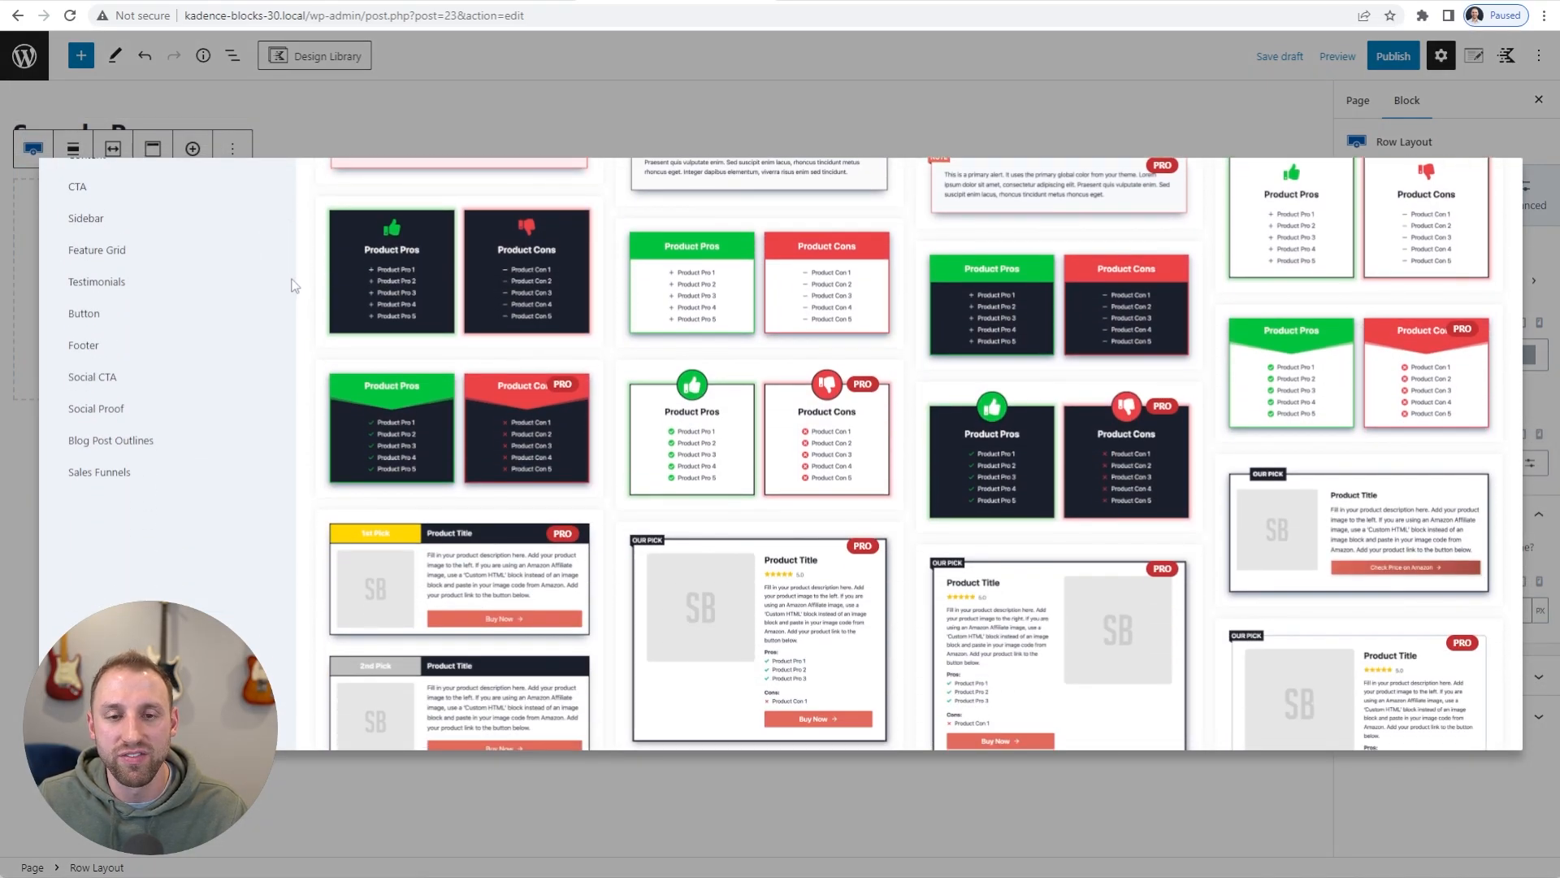
pyautogui.scroll(-2, 290, 286)
pyautogui.scroll(-3, 293, 330)
pyautogui.scroll(-2, 293, 329)
pyautogui.scroll(-3, 289, 336)
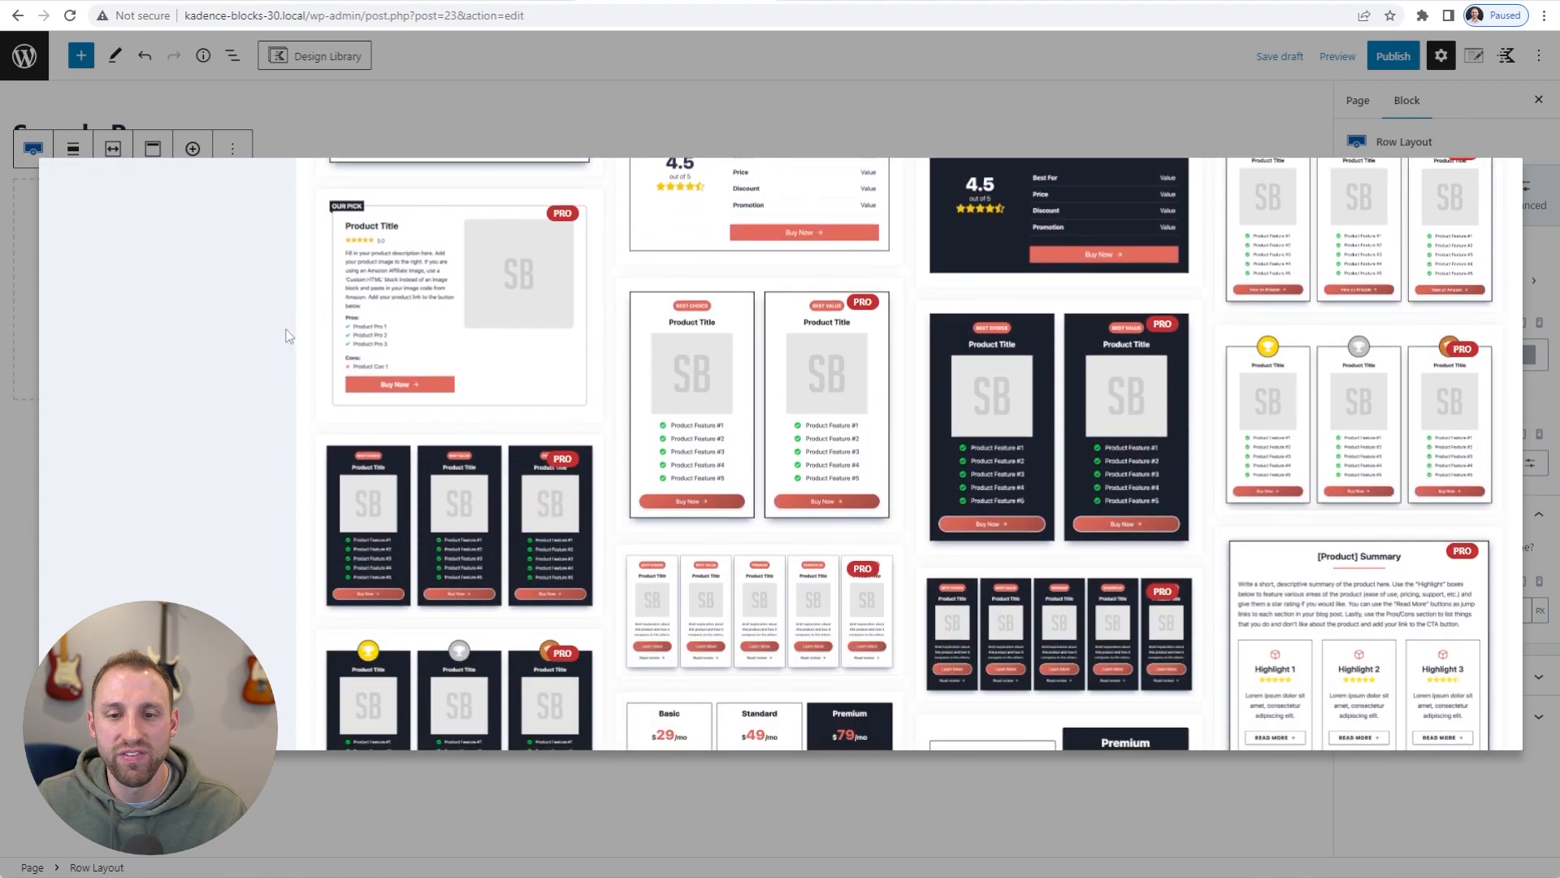
pyautogui.scroll(-5, 286, 336)
pyautogui.scroll(-6, 287, 337)
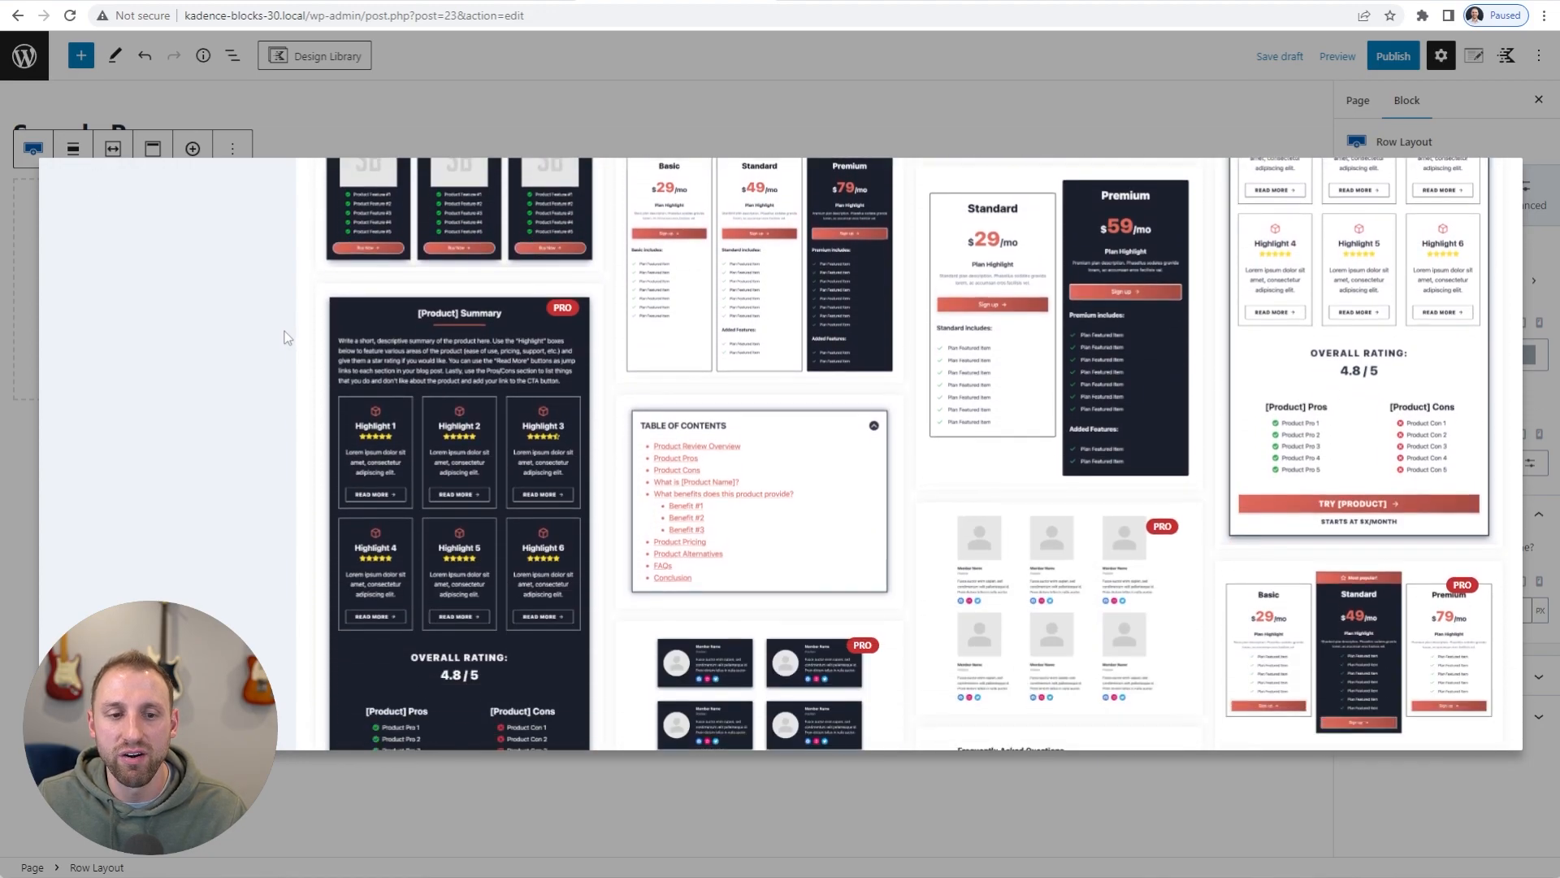
pyautogui.scroll(10, 286, 338)
pyautogui.scroll(8, 286, 338)
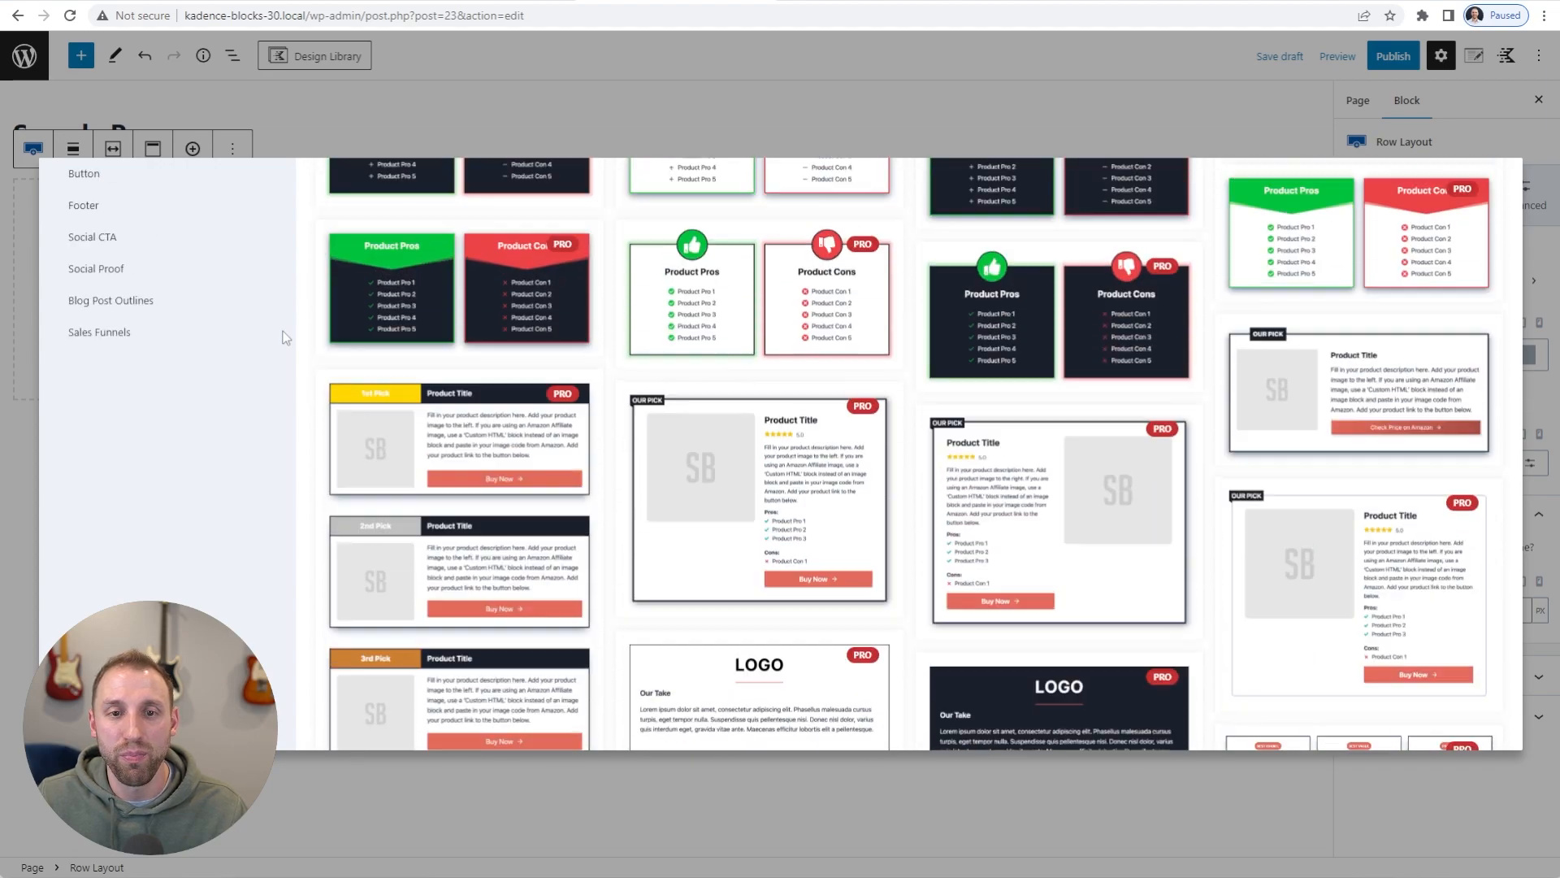
pyautogui.scroll(1, 286, 337)
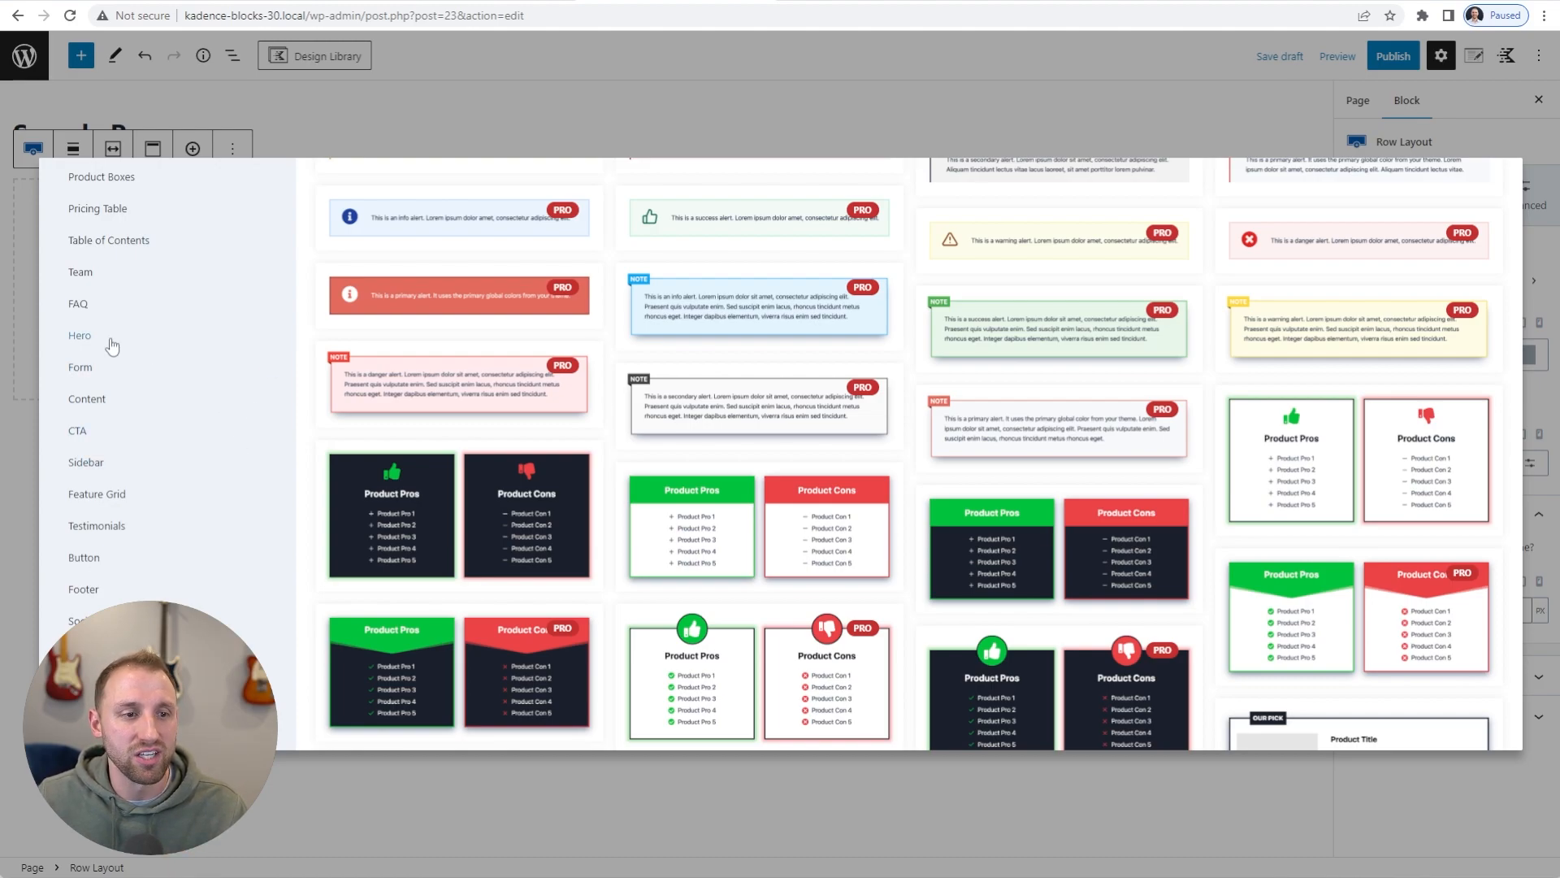
# Look through the Hero, Content, Pricing Table and FAQ template categories of the SB Blocks library
pyautogui.click(110, 338)
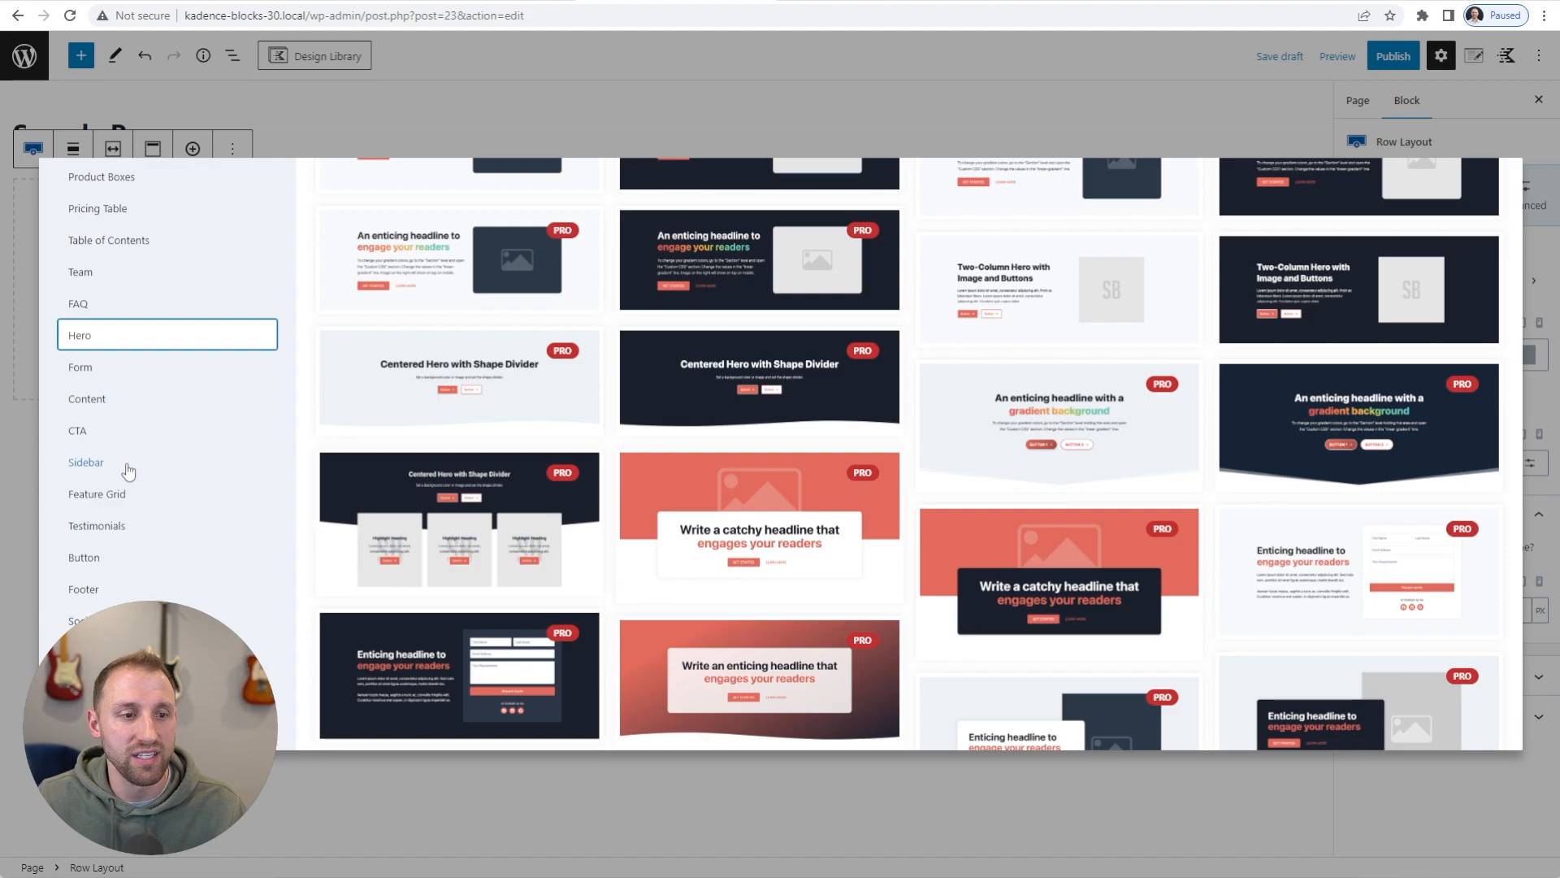
pyautogui.click(99, 403)
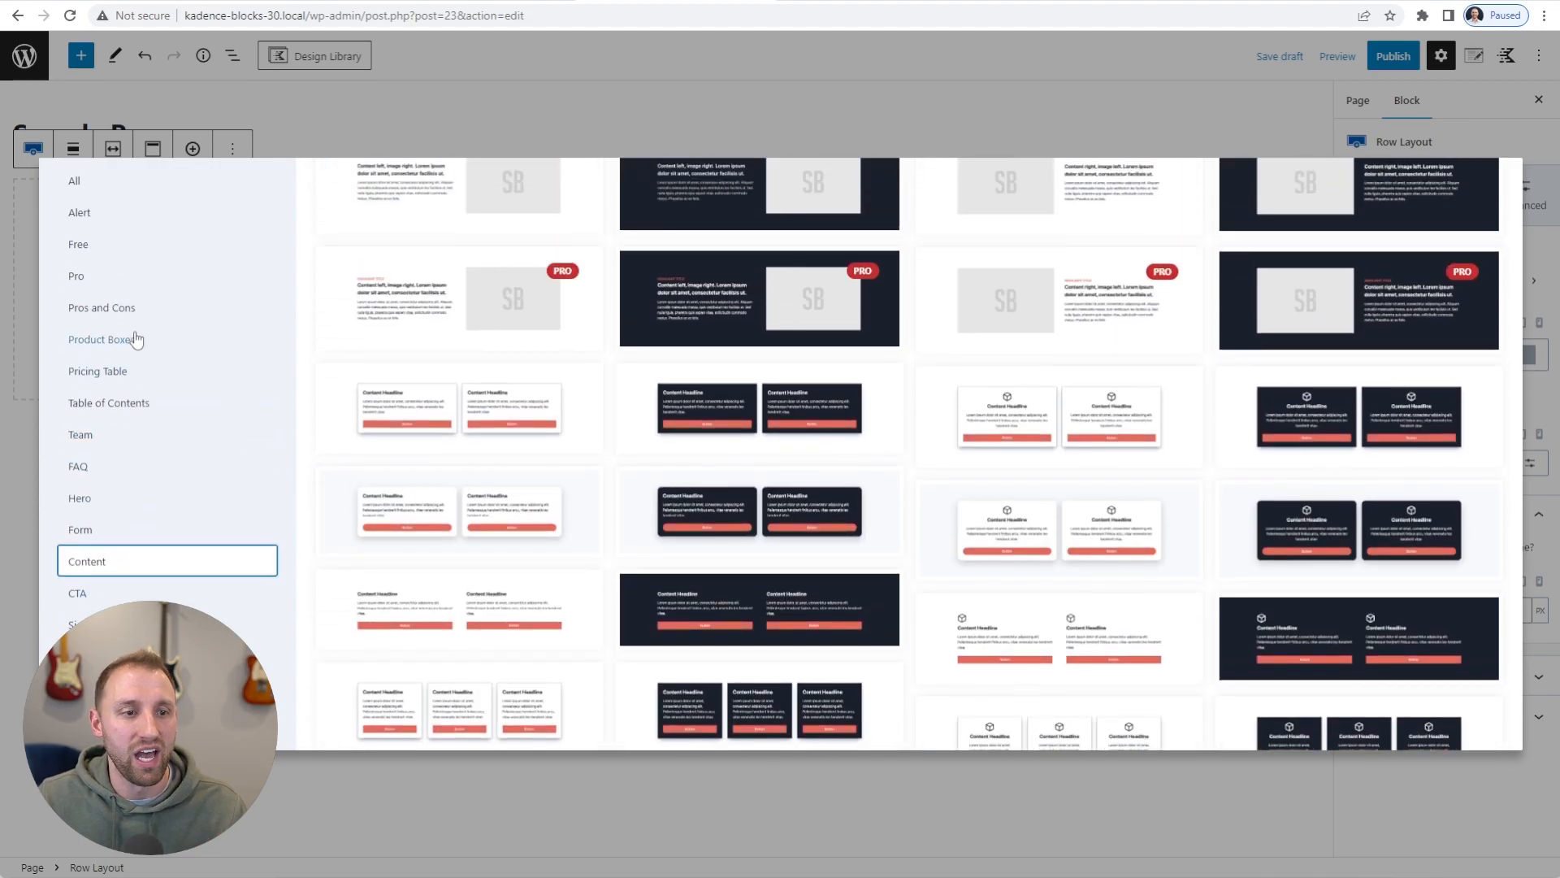
pyautogui.click(137, 367)
pyautogui.click(154, 547)
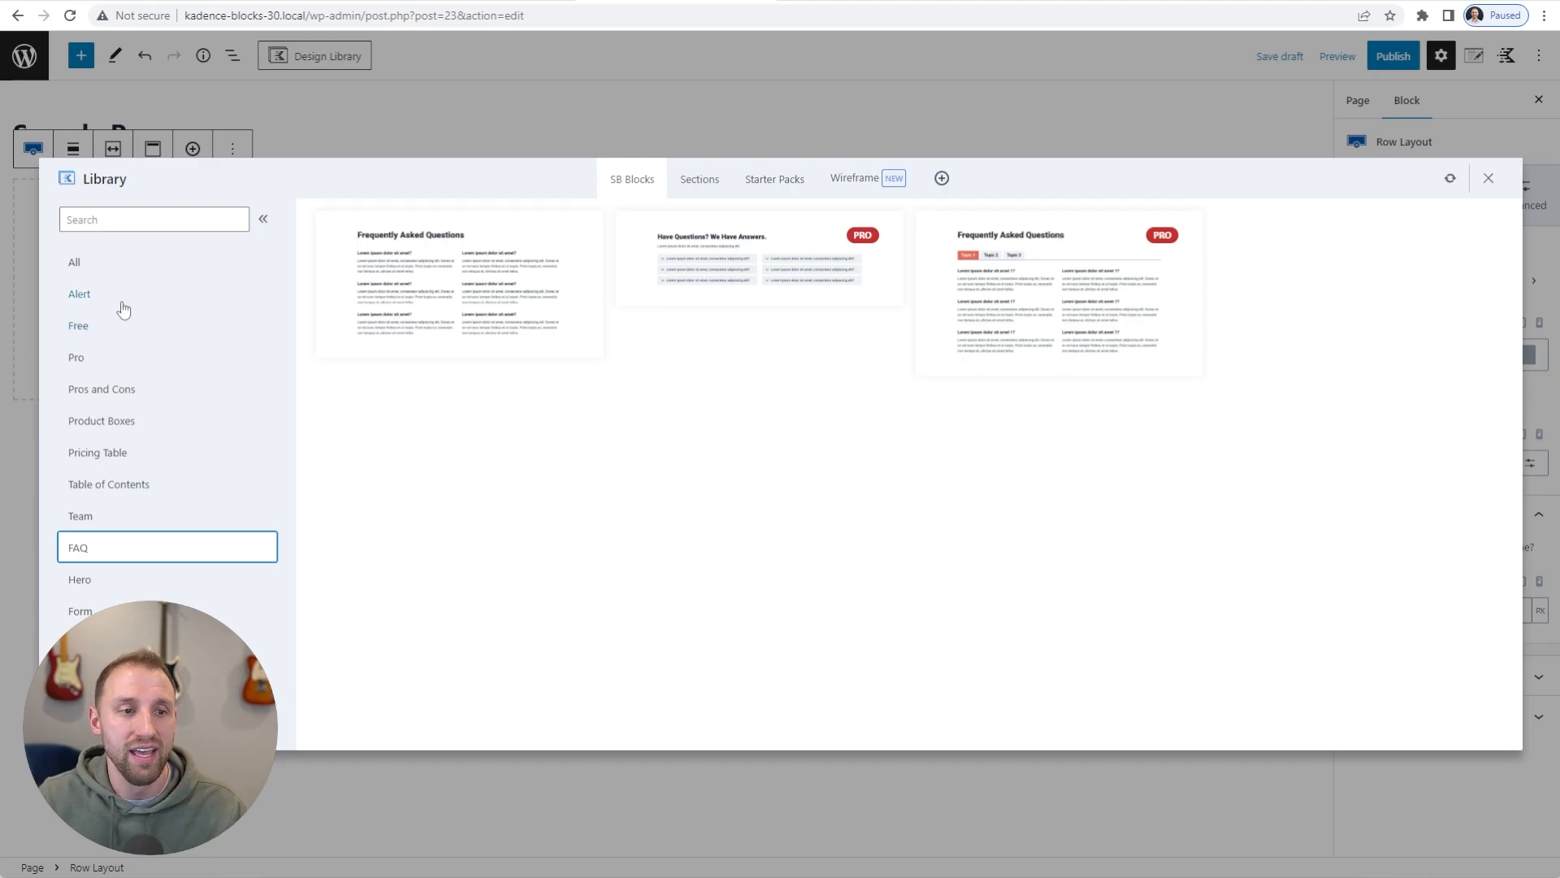
# Examine the templates in the Product Boxes, Pros and Cons, and Alert categories of the library
pyautogui.click(153, 421)
pyautogui.scroll(-3, 591, 378)
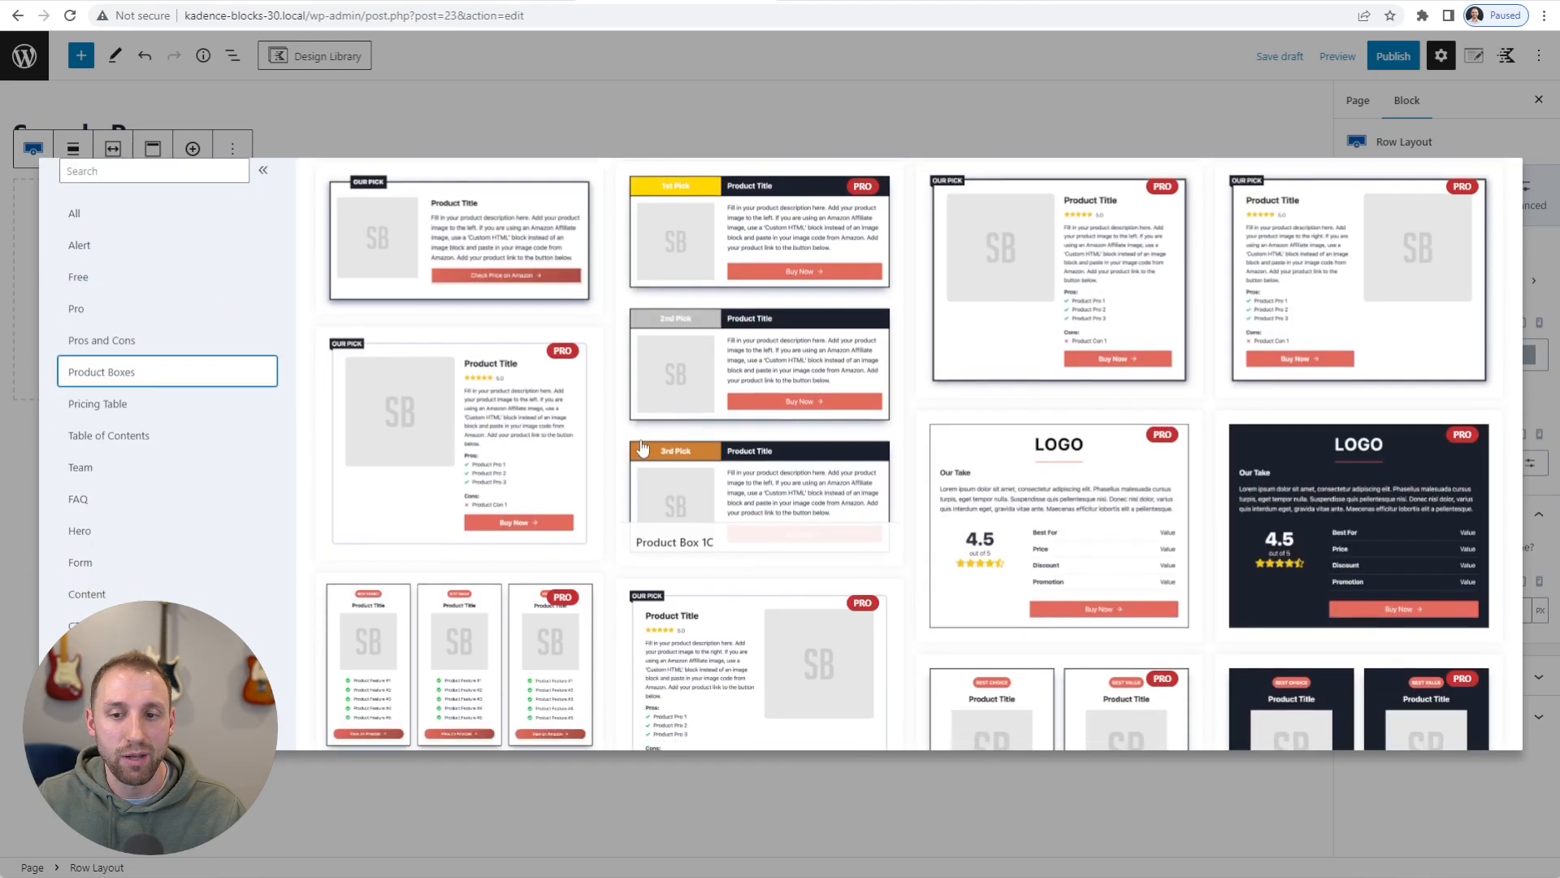
pyautogui.scroll(-8, 591, 378)
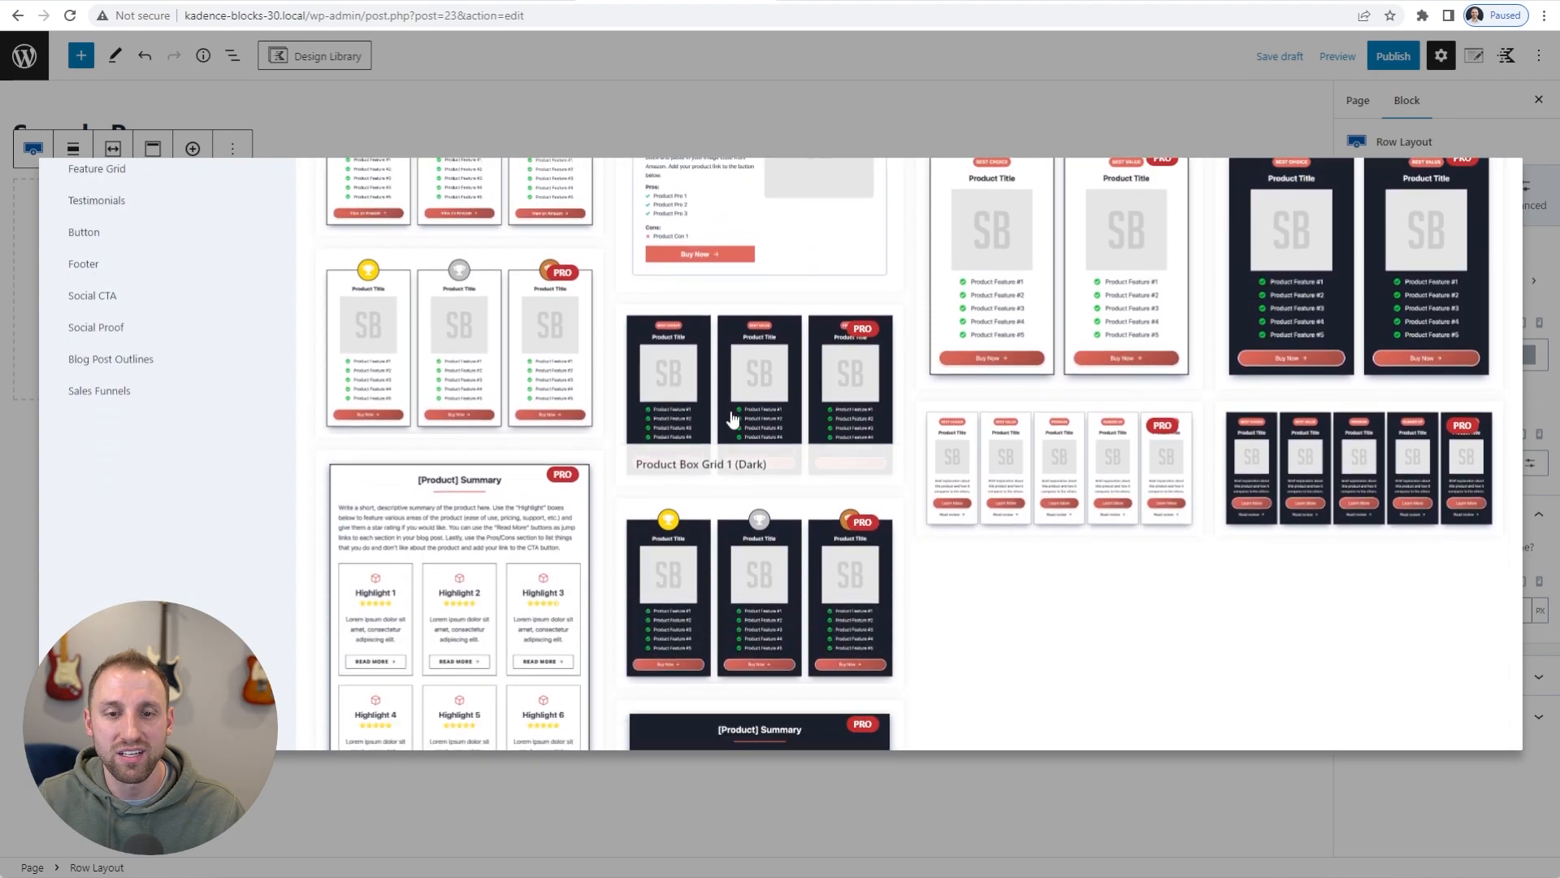
pyautogui.scroll(5, 631, 424)
pyautogui.scroll(3, 623, 416)
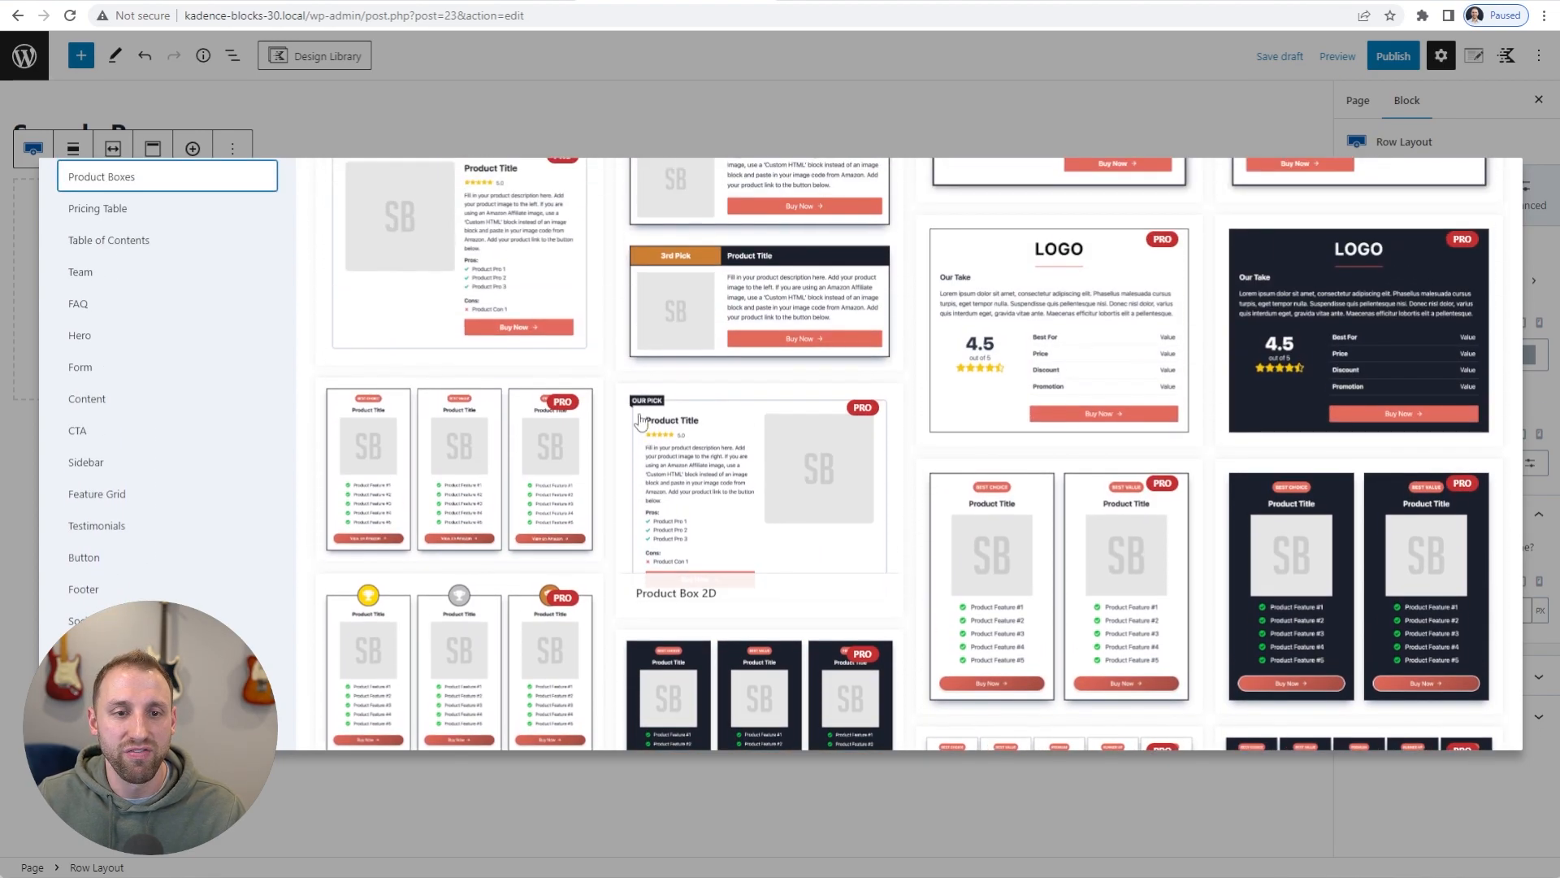
pyautogui.scroll(3, 623, 416)
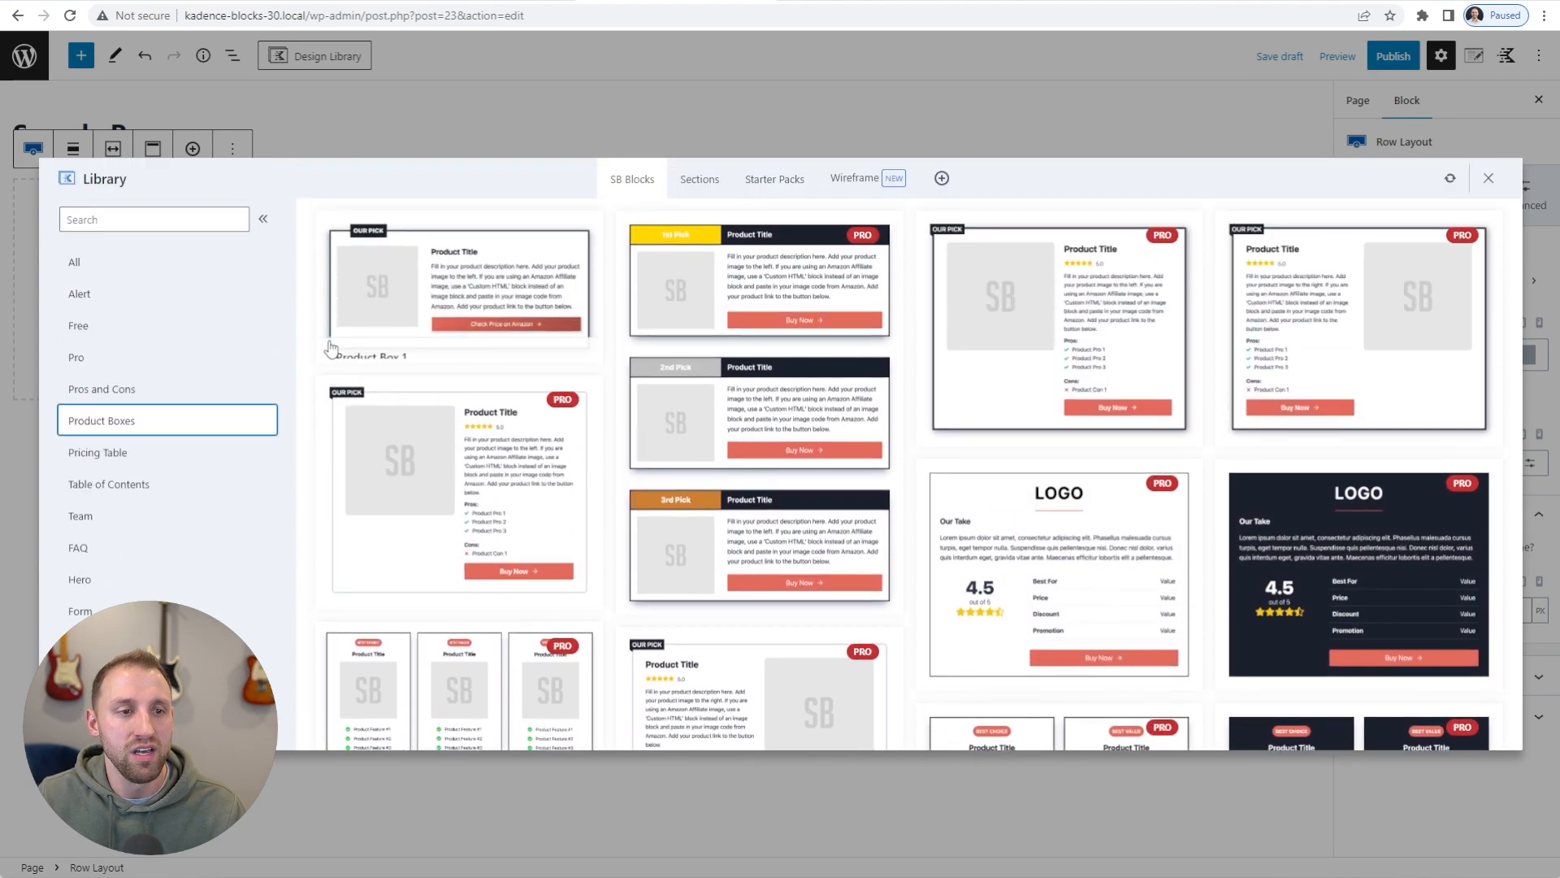
pyautogui.click(141, 399)
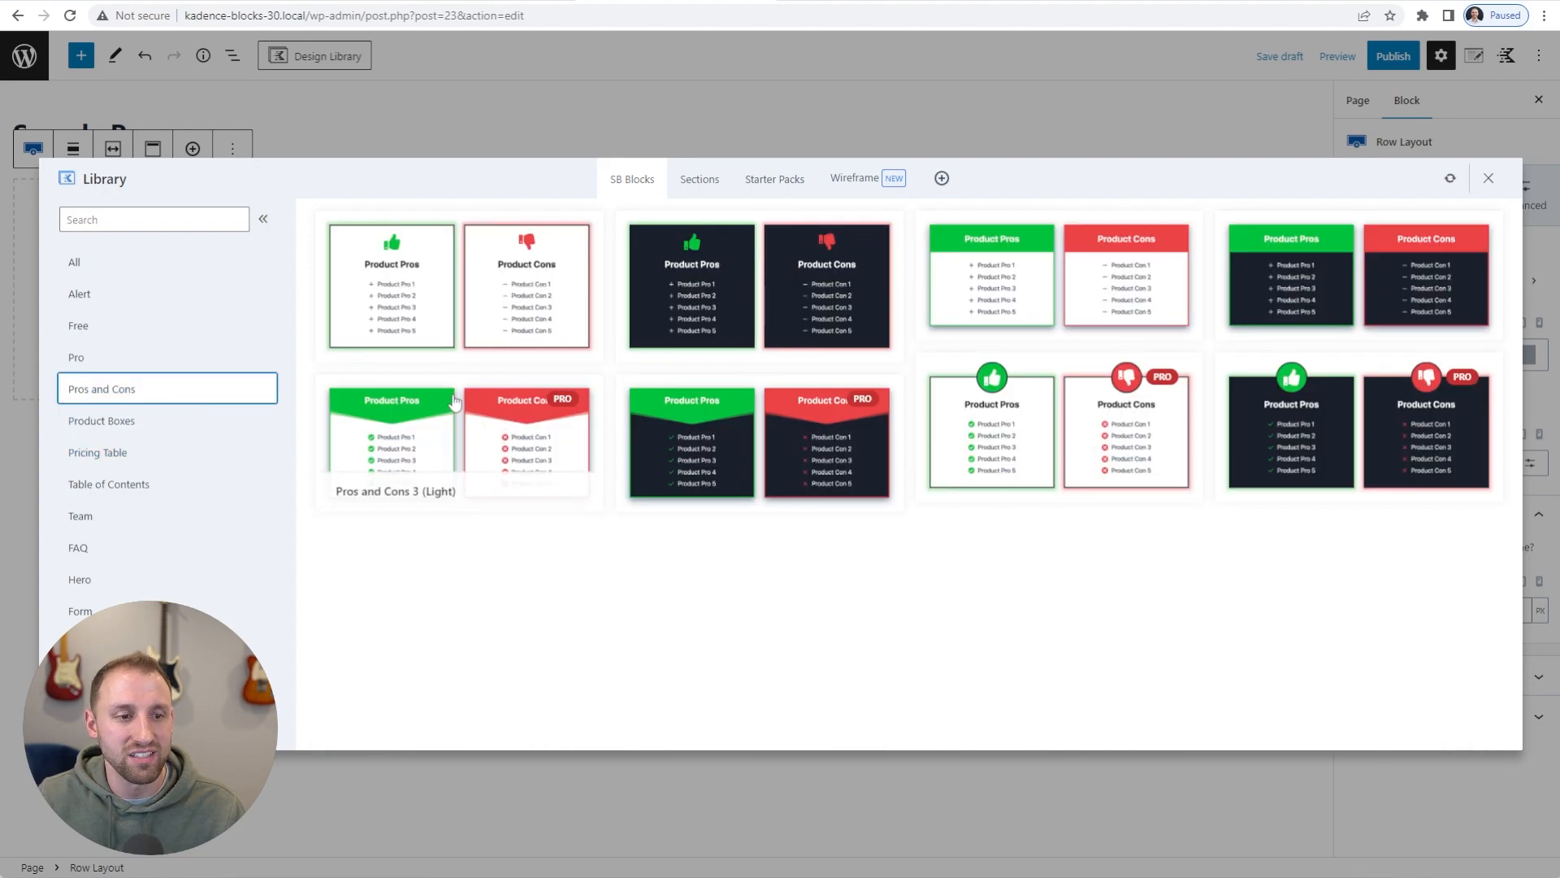
pyautogui.click(154, 292)
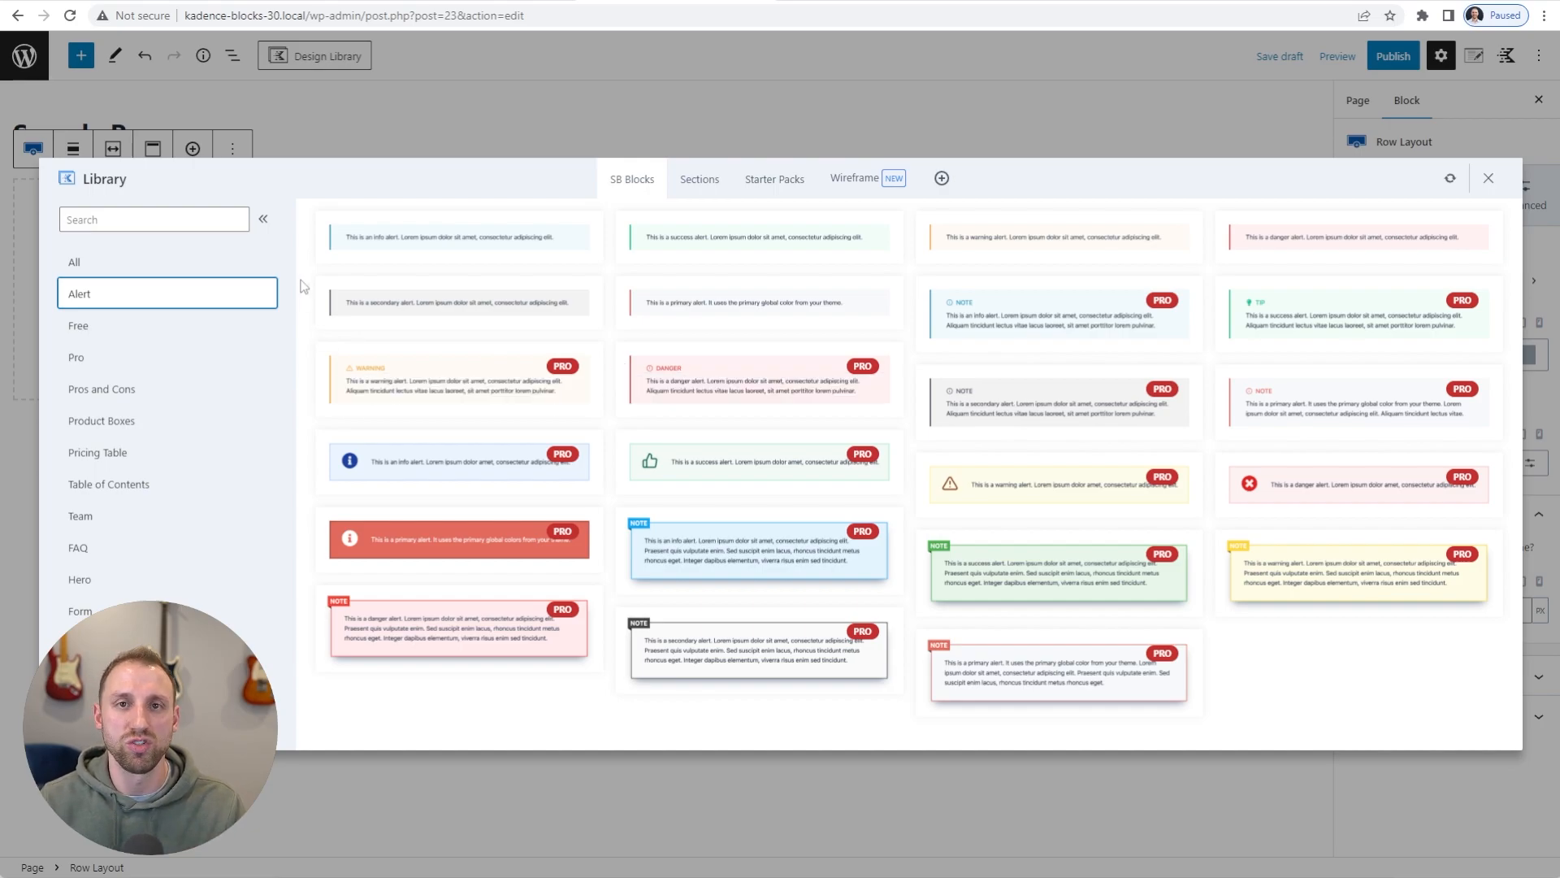
# Filter the SB Blocks library to the Free category and review its templates down to the About the Author boxes
pyautogui.click(183, 327)
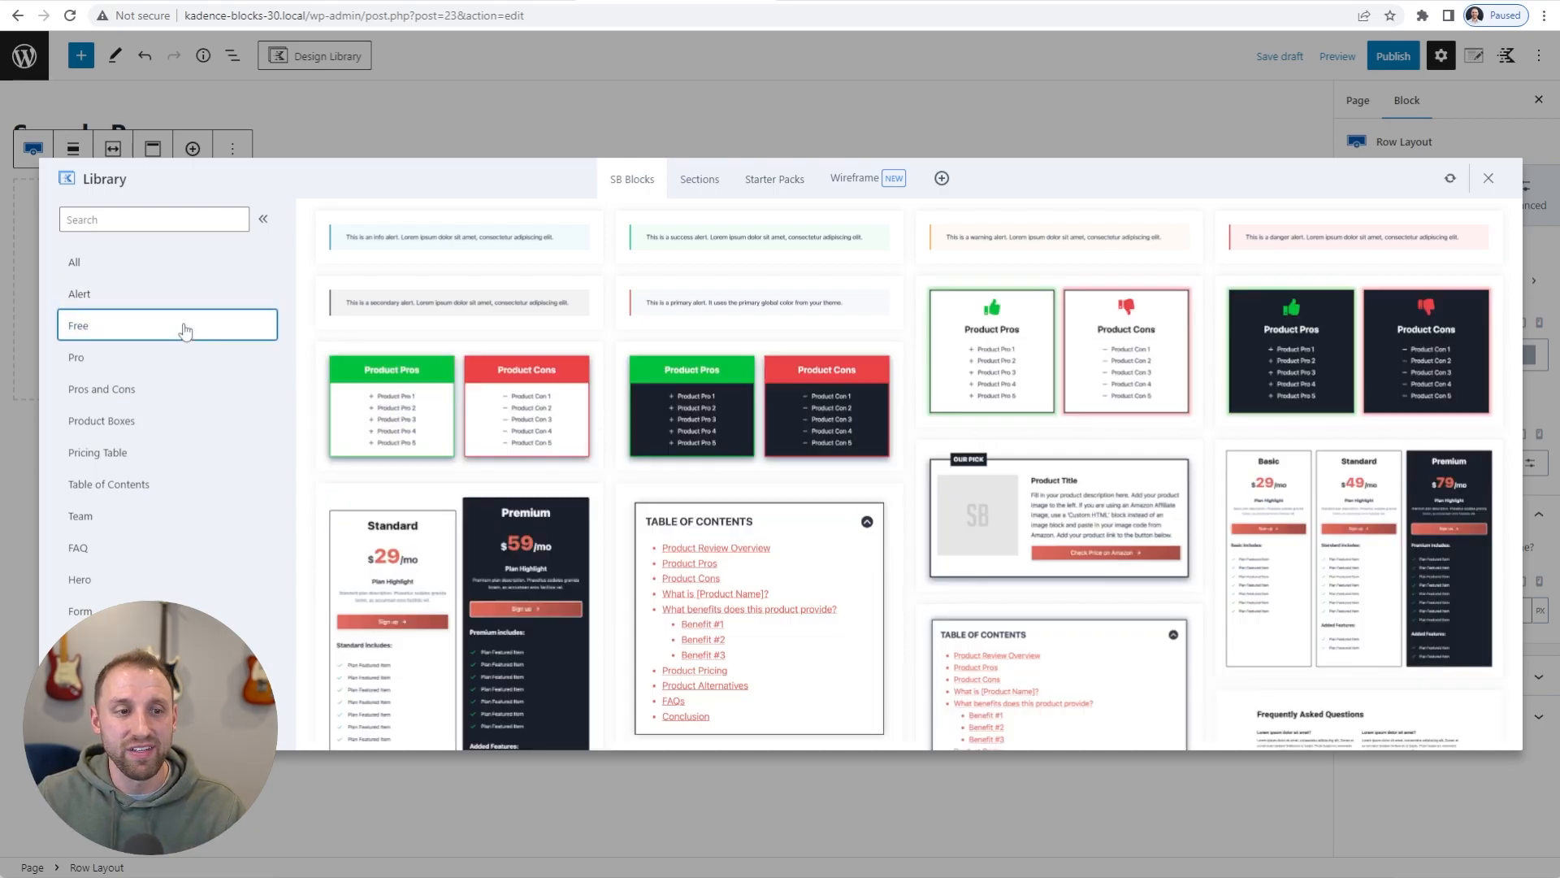
pyautogui.scroll(-15, 396, 342)
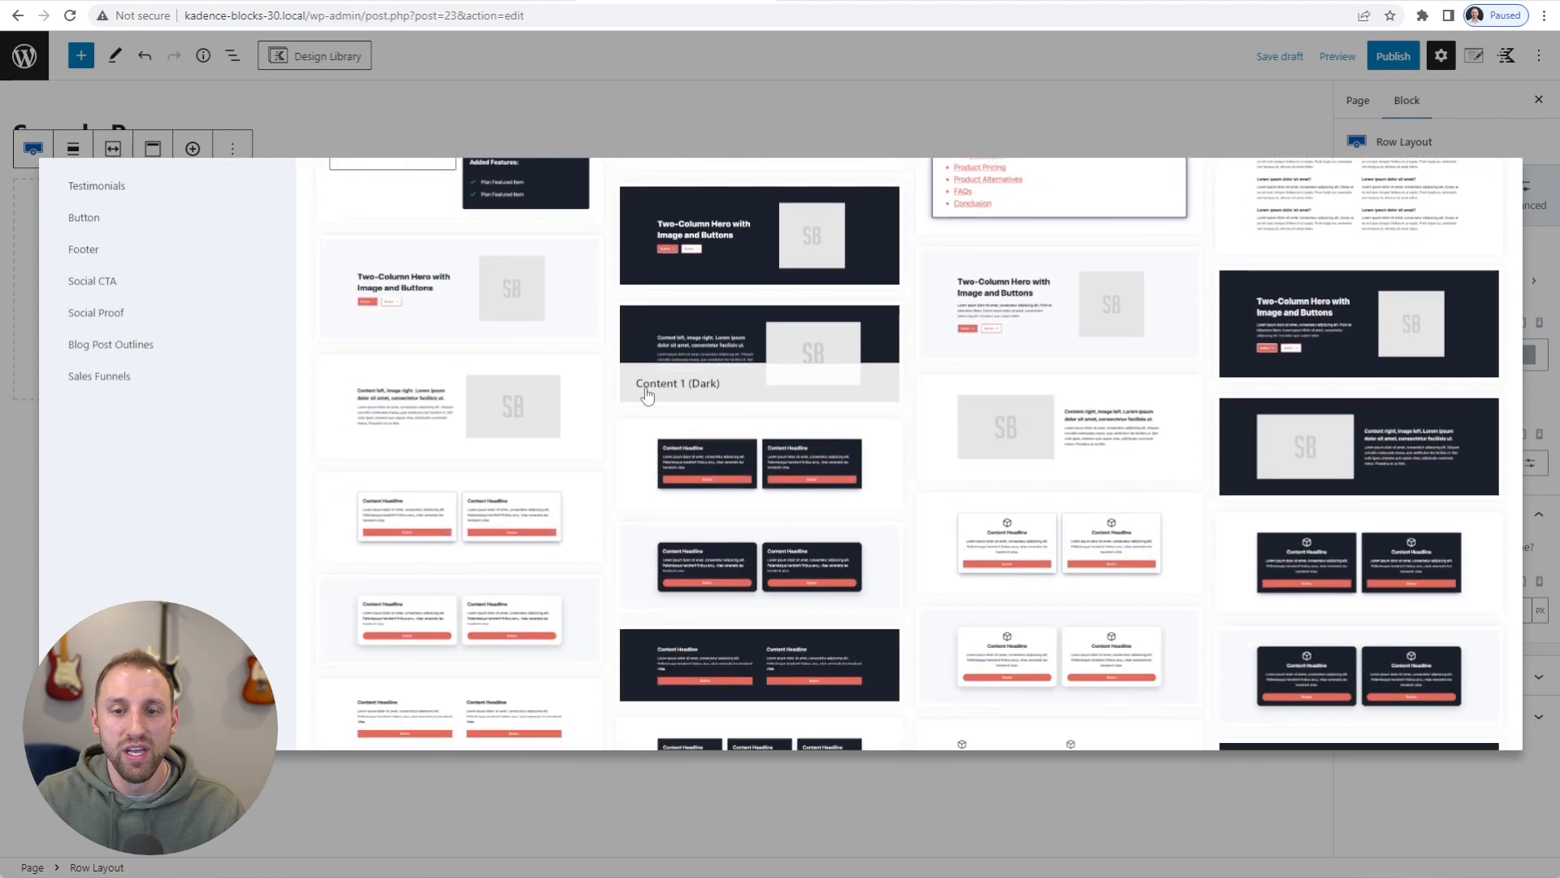
pyautogui.scroll(-10, 594, 398)
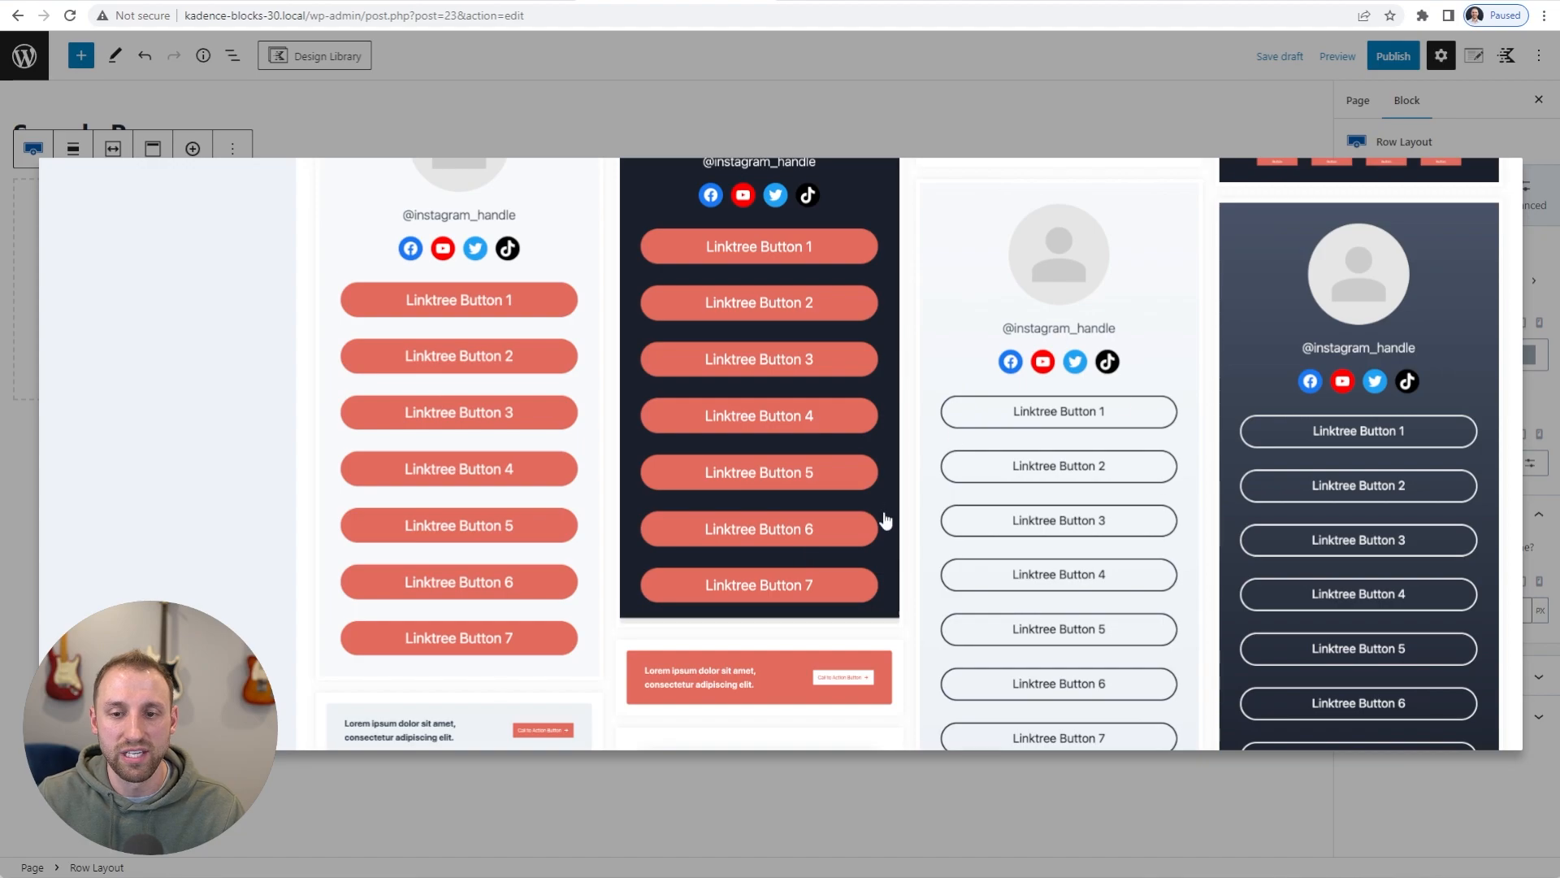
pyautogui.scroll(-2, 817, 435)
pyautogui.scroll(-3, 817, 435)
pyautogui.scroll(-1, 620, 422)
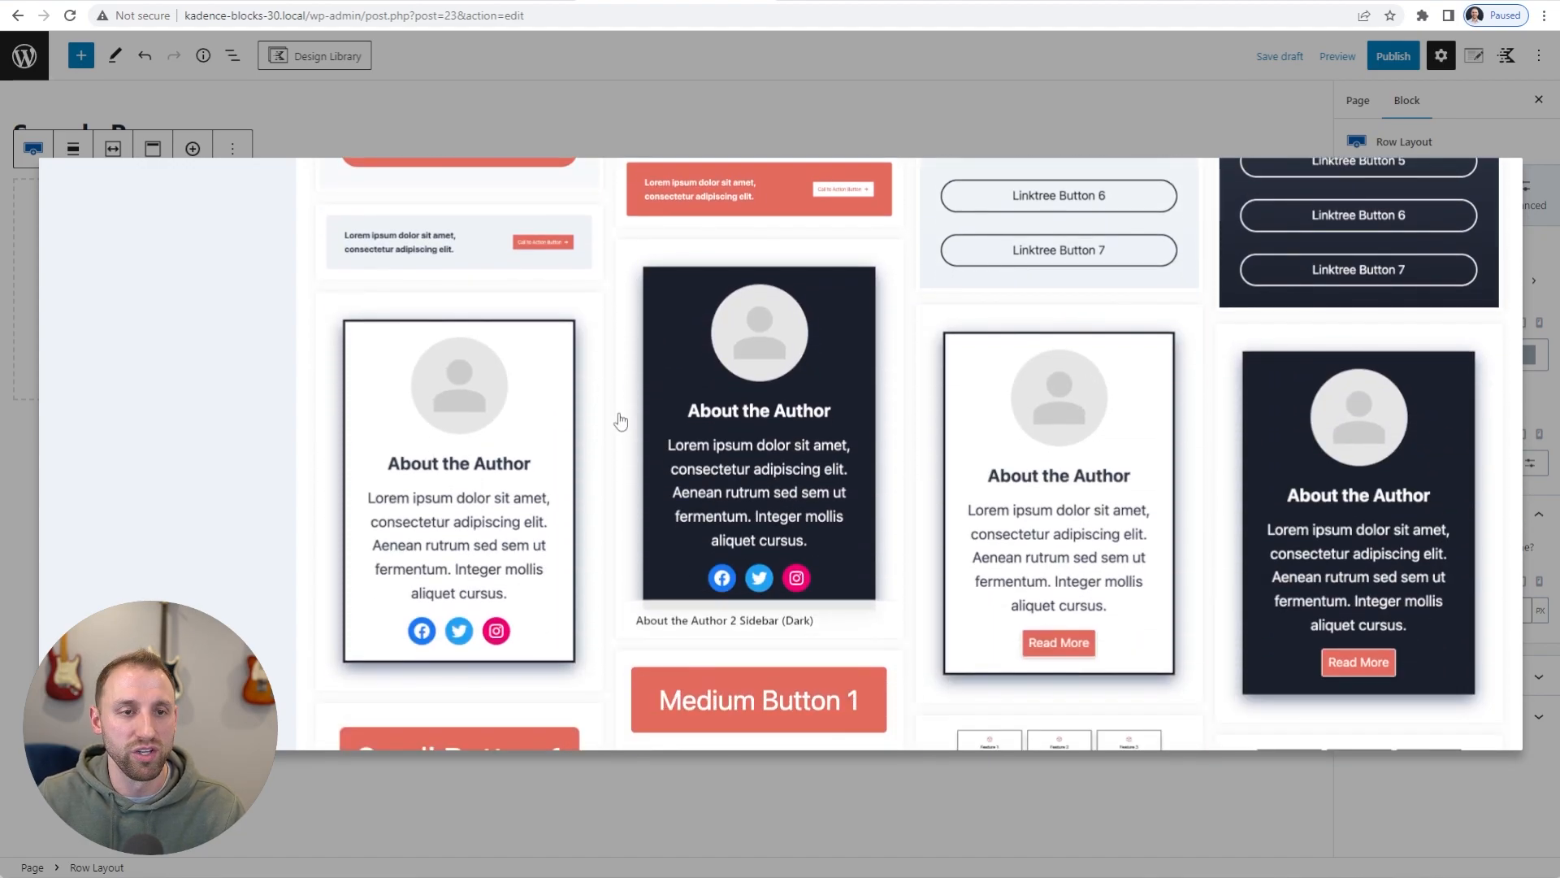
# Switch to the startbloggingblocks.com website and look over its home page
pyautogui.click(119, 1)
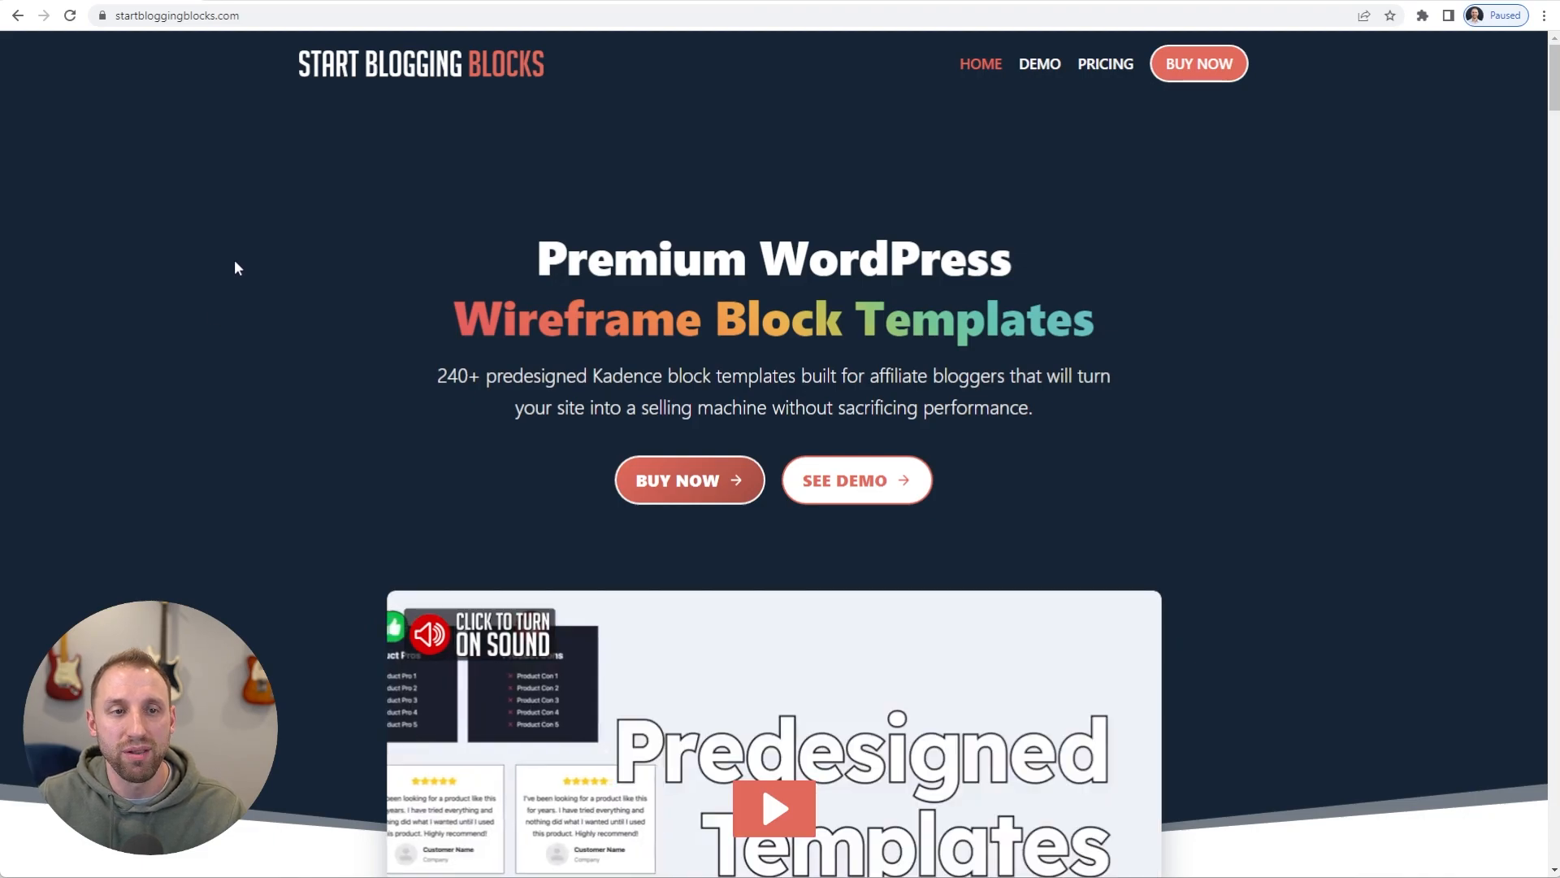
pyautogui.scroll(-10, 286, 349)
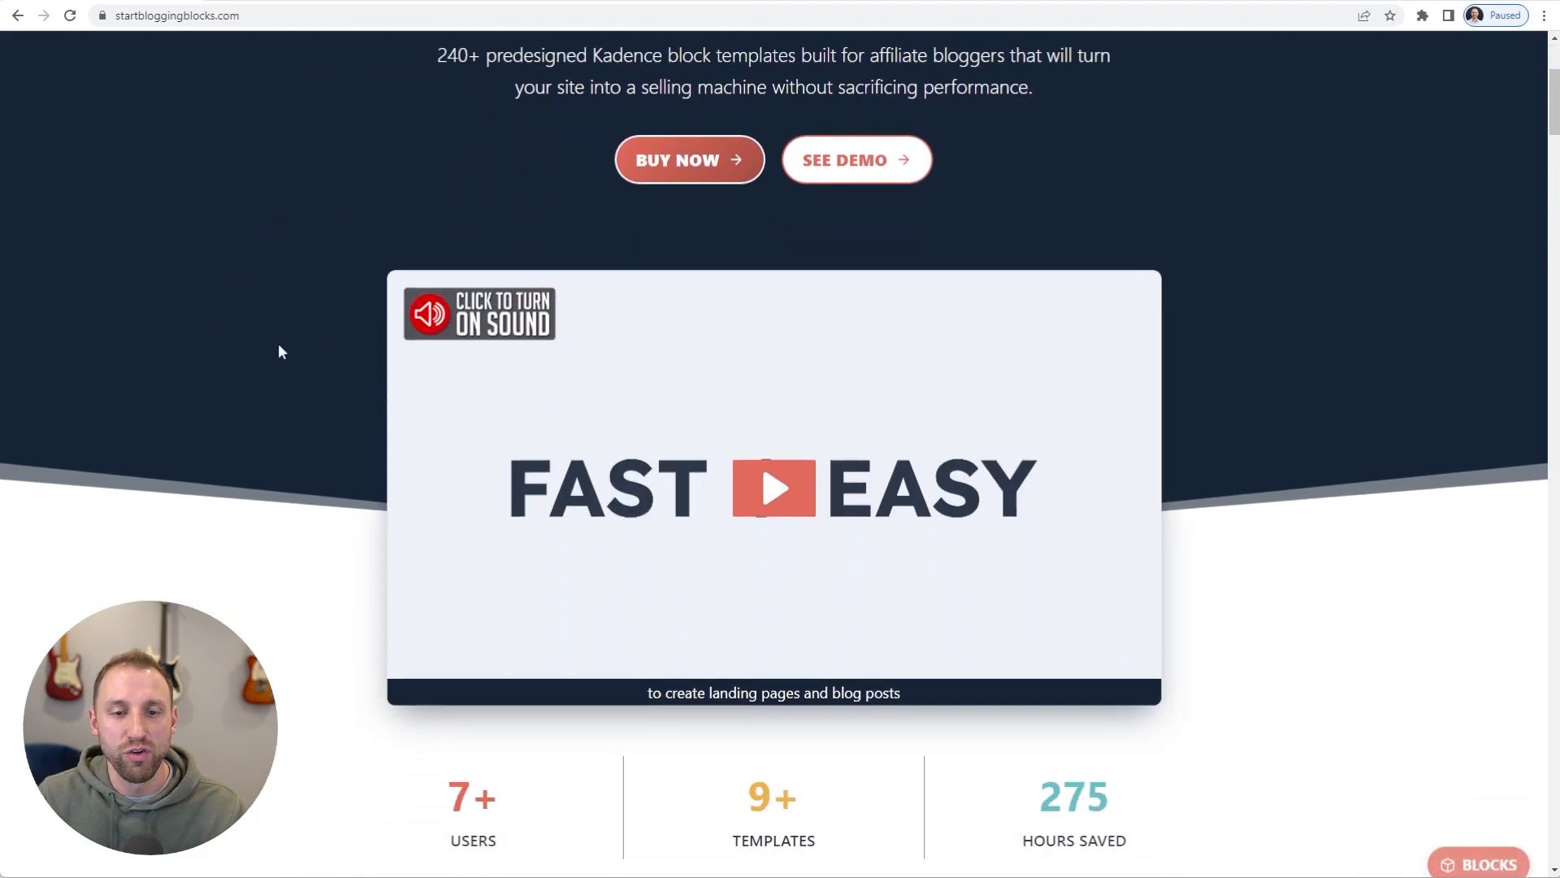
pyautogui.scroll(-2, 316, 394)
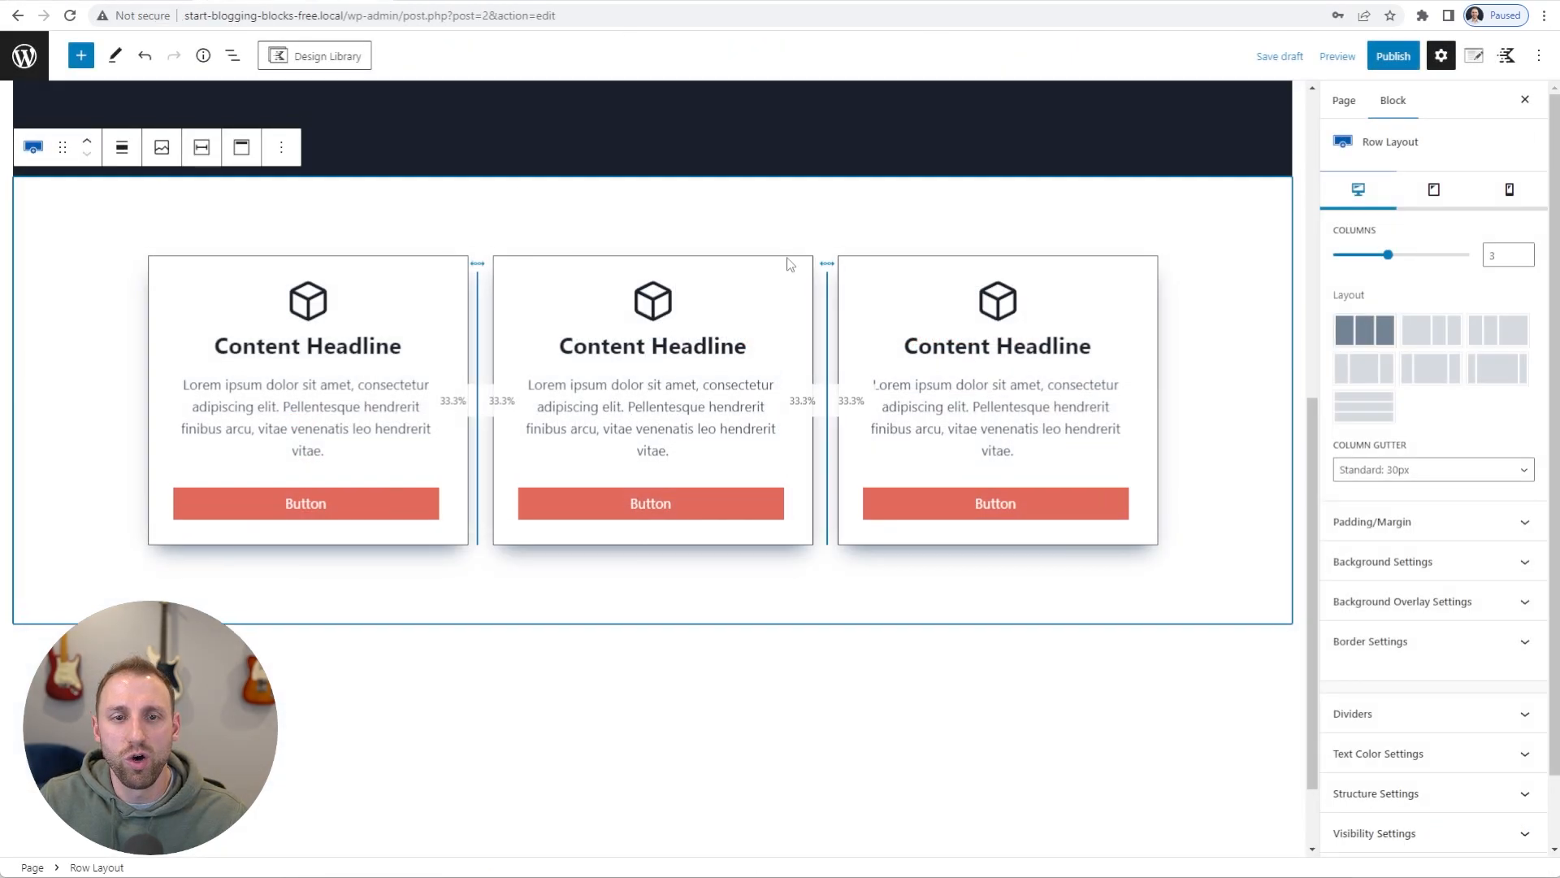
# Compare the hero and three-box sections and the row layout settings in the start-blogging-blocks-free.local and kadence-blocks-30.local page editors
pyautogui.scroll(4, 841, 265)
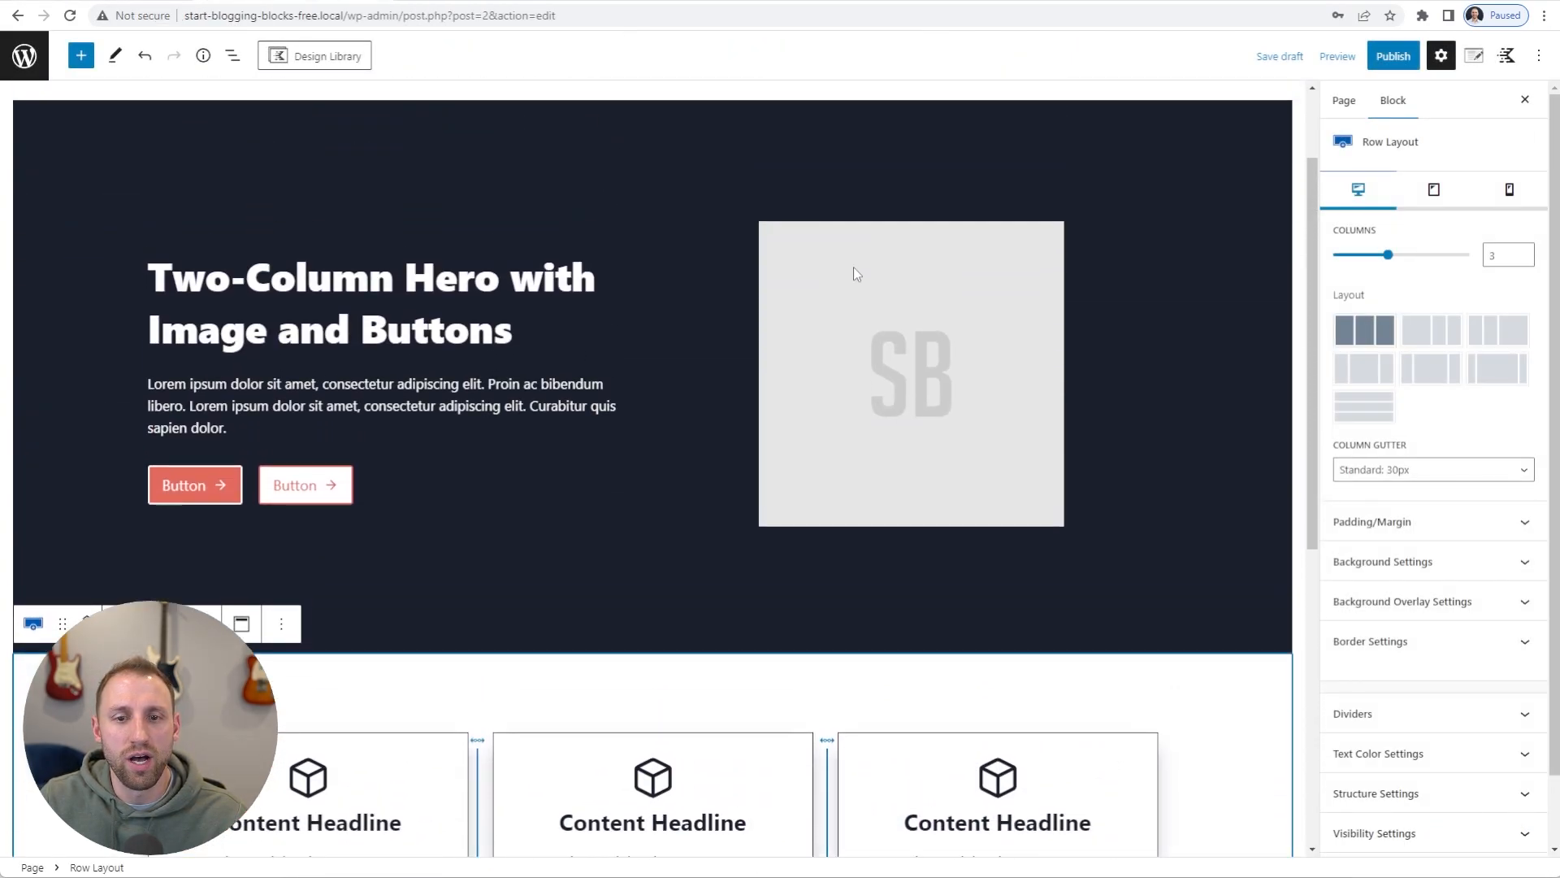
pyautogui.scroll(-1, 853, 267)
pyautogui.scroll(1, 853, 267)
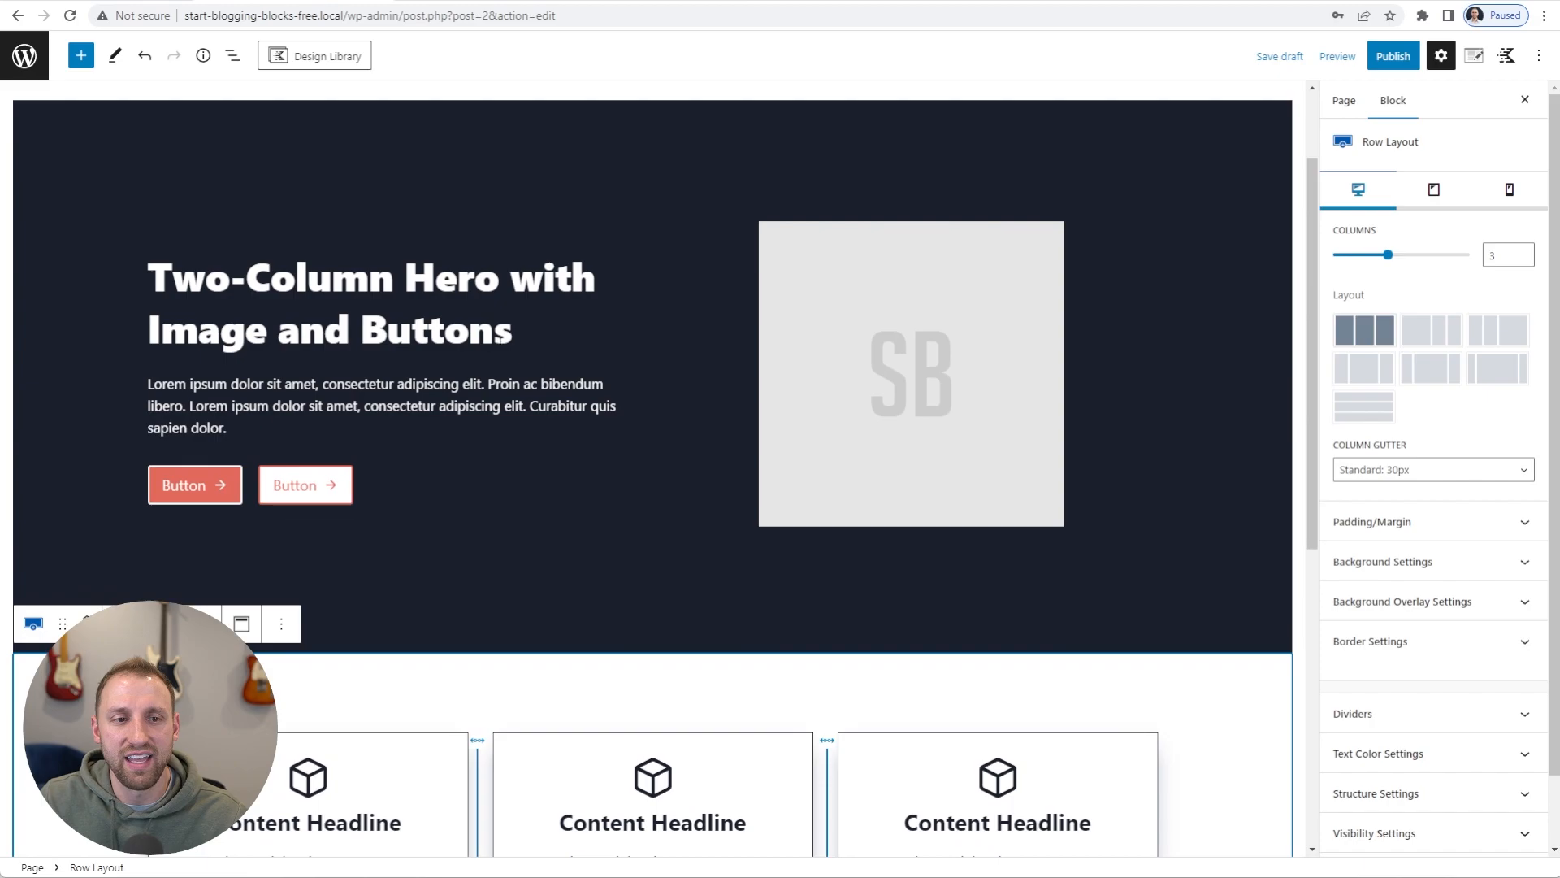
pyautogui.scroll(-4, 681, 360)
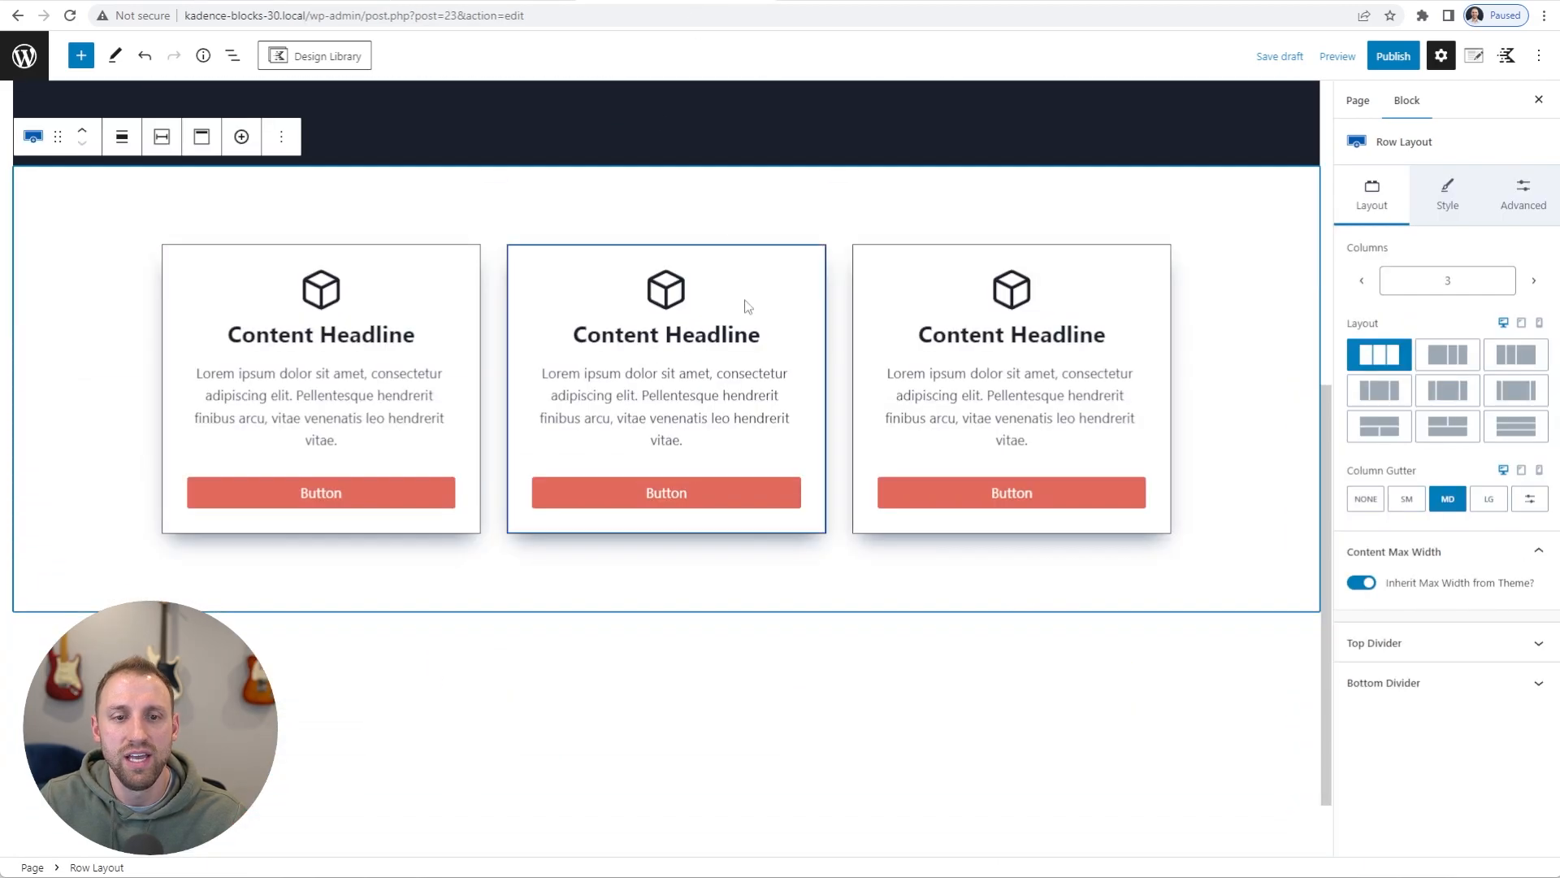
pyautogui.scroll(5, 772, 304)
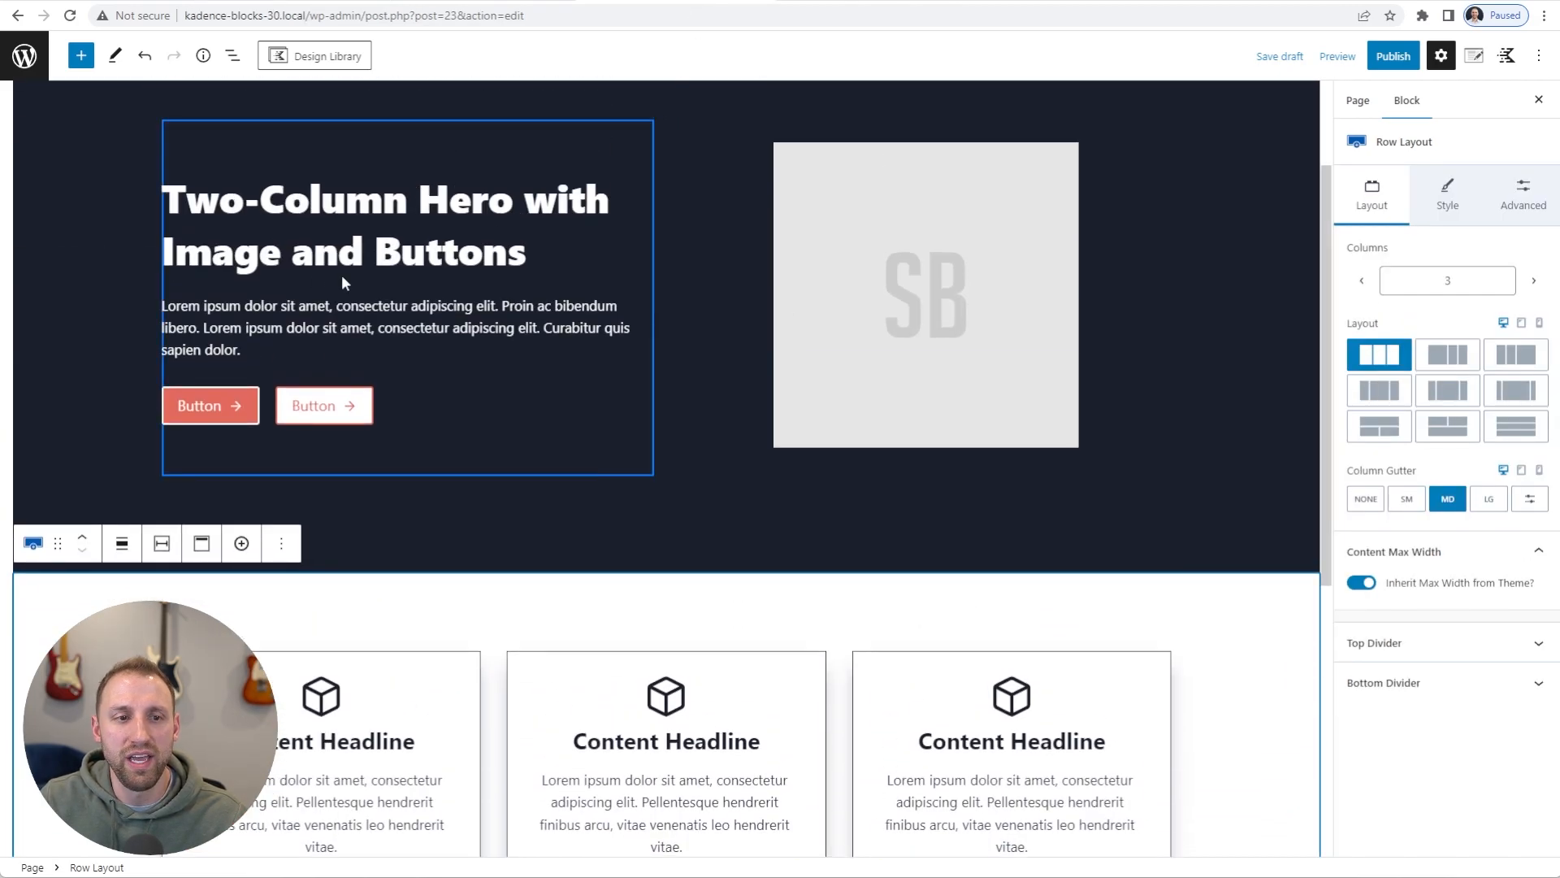
pyautogui.scroll(-4, 144, 323)
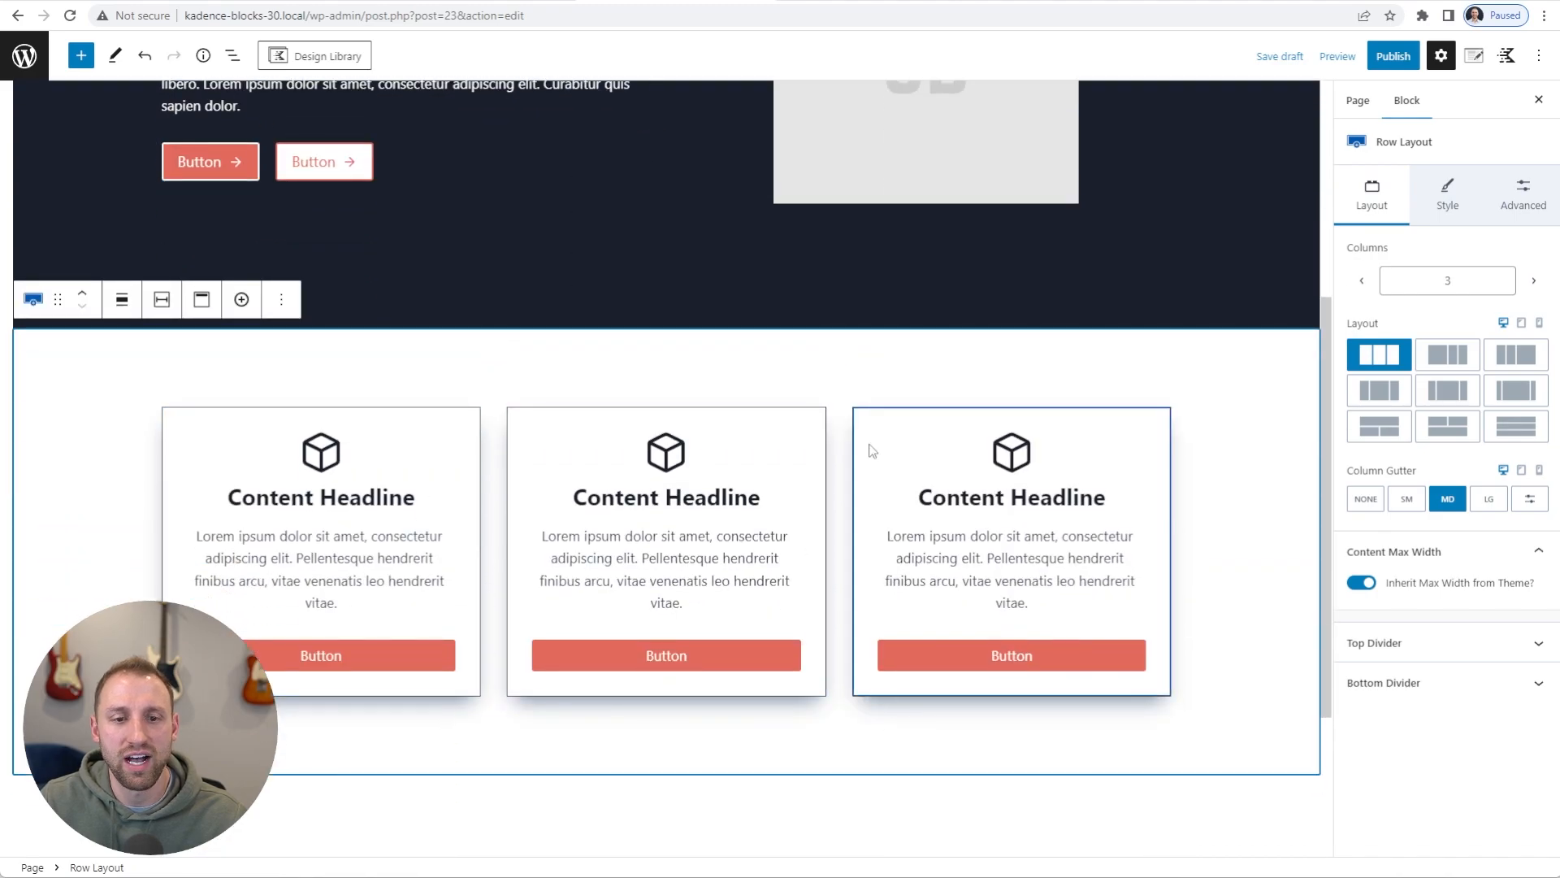
pyautogui.scroll(1, 1236, 393)
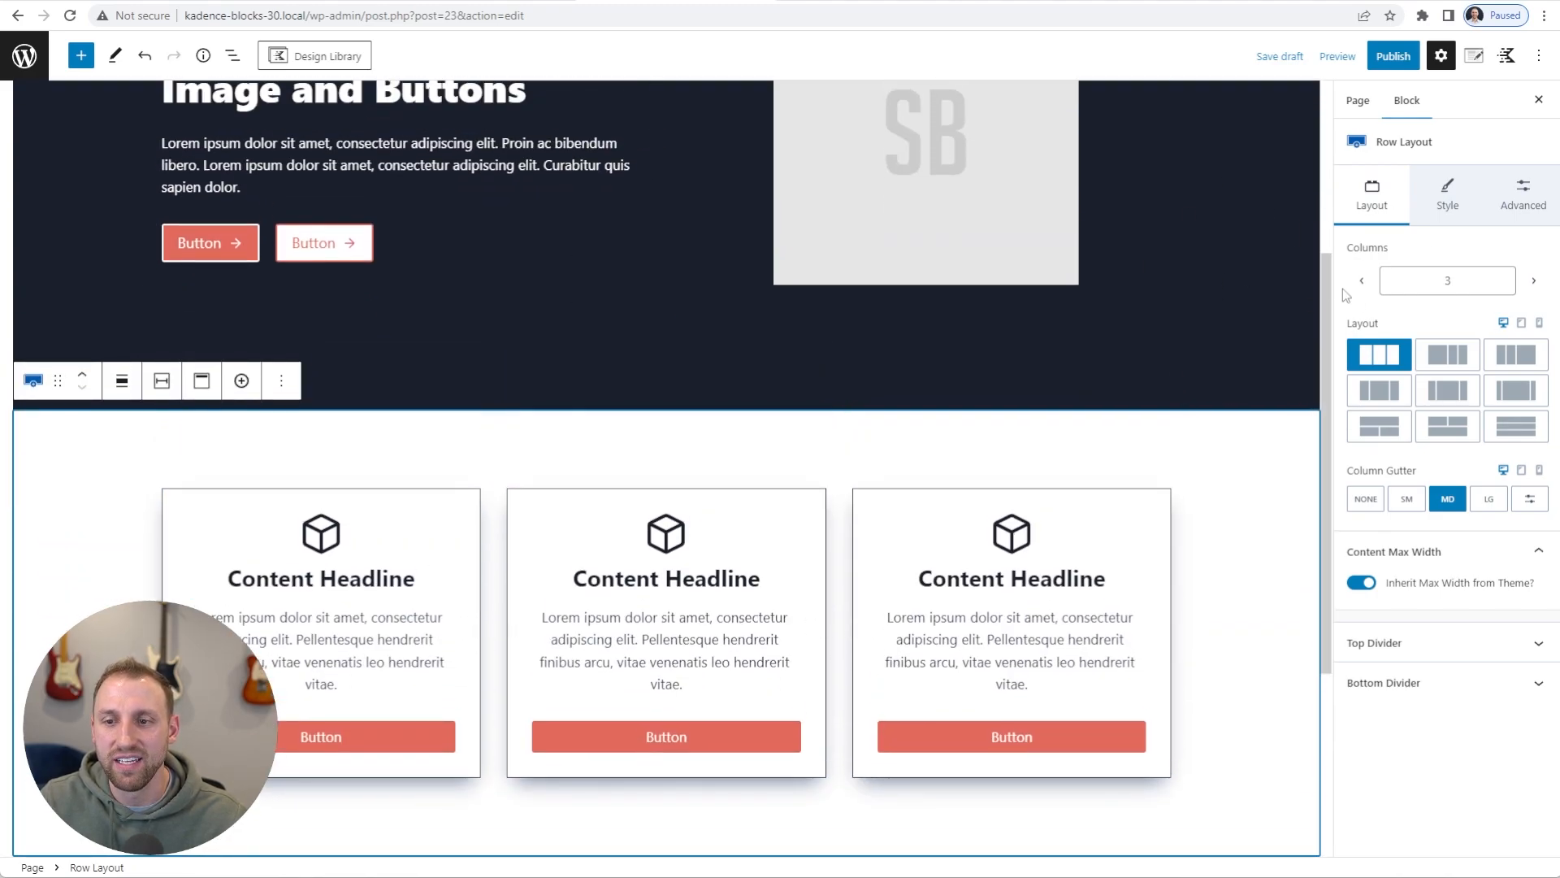
pyautogui.scroll(1, 1073, 340)
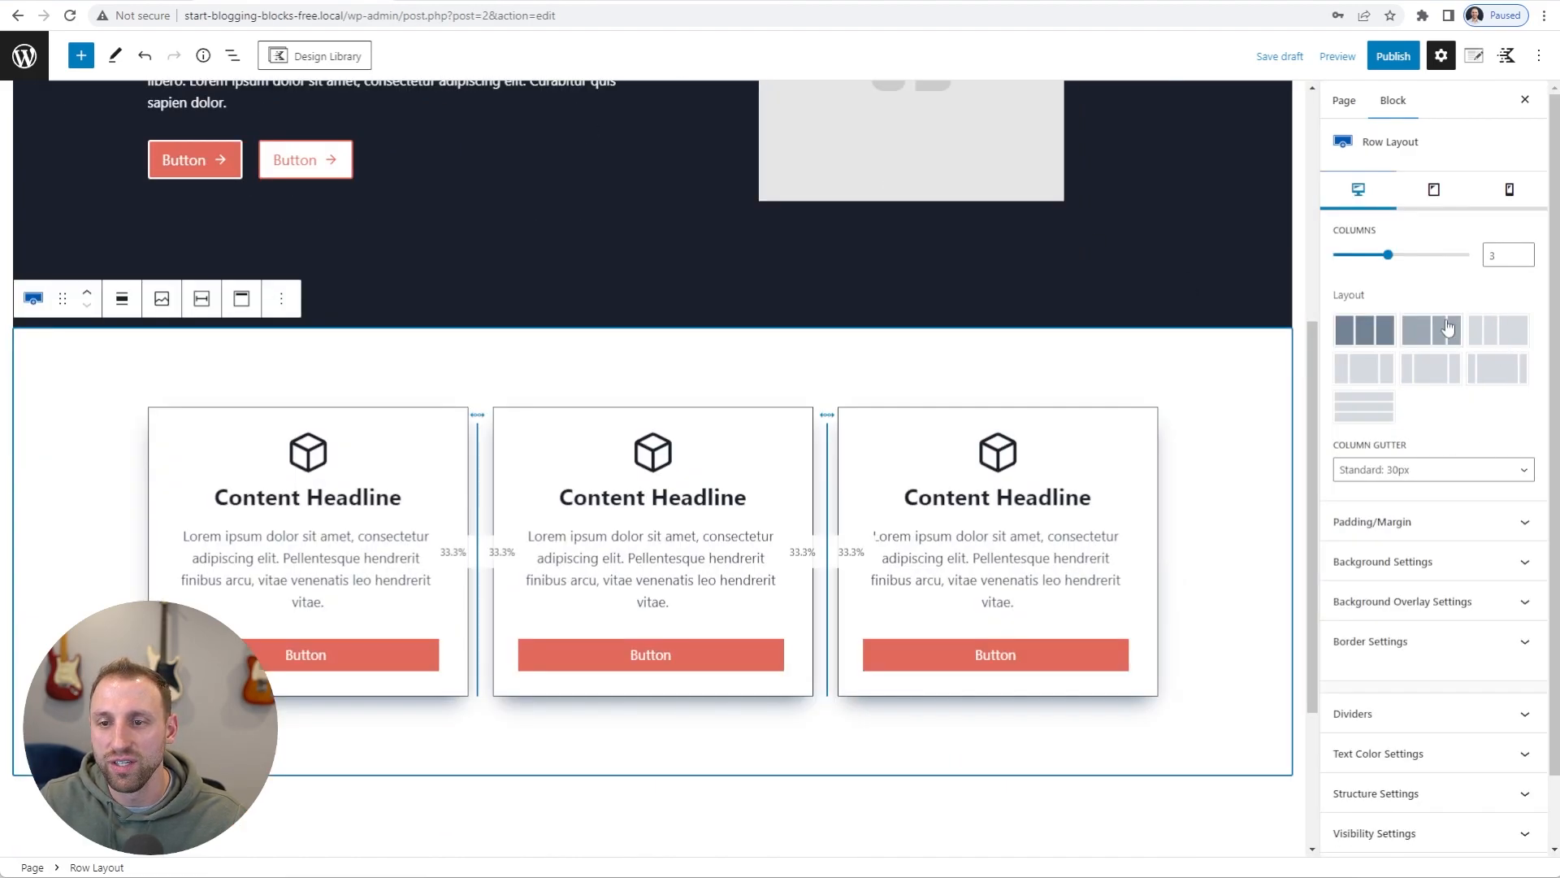
pyautogui.scroll(-1, 1447, 327)
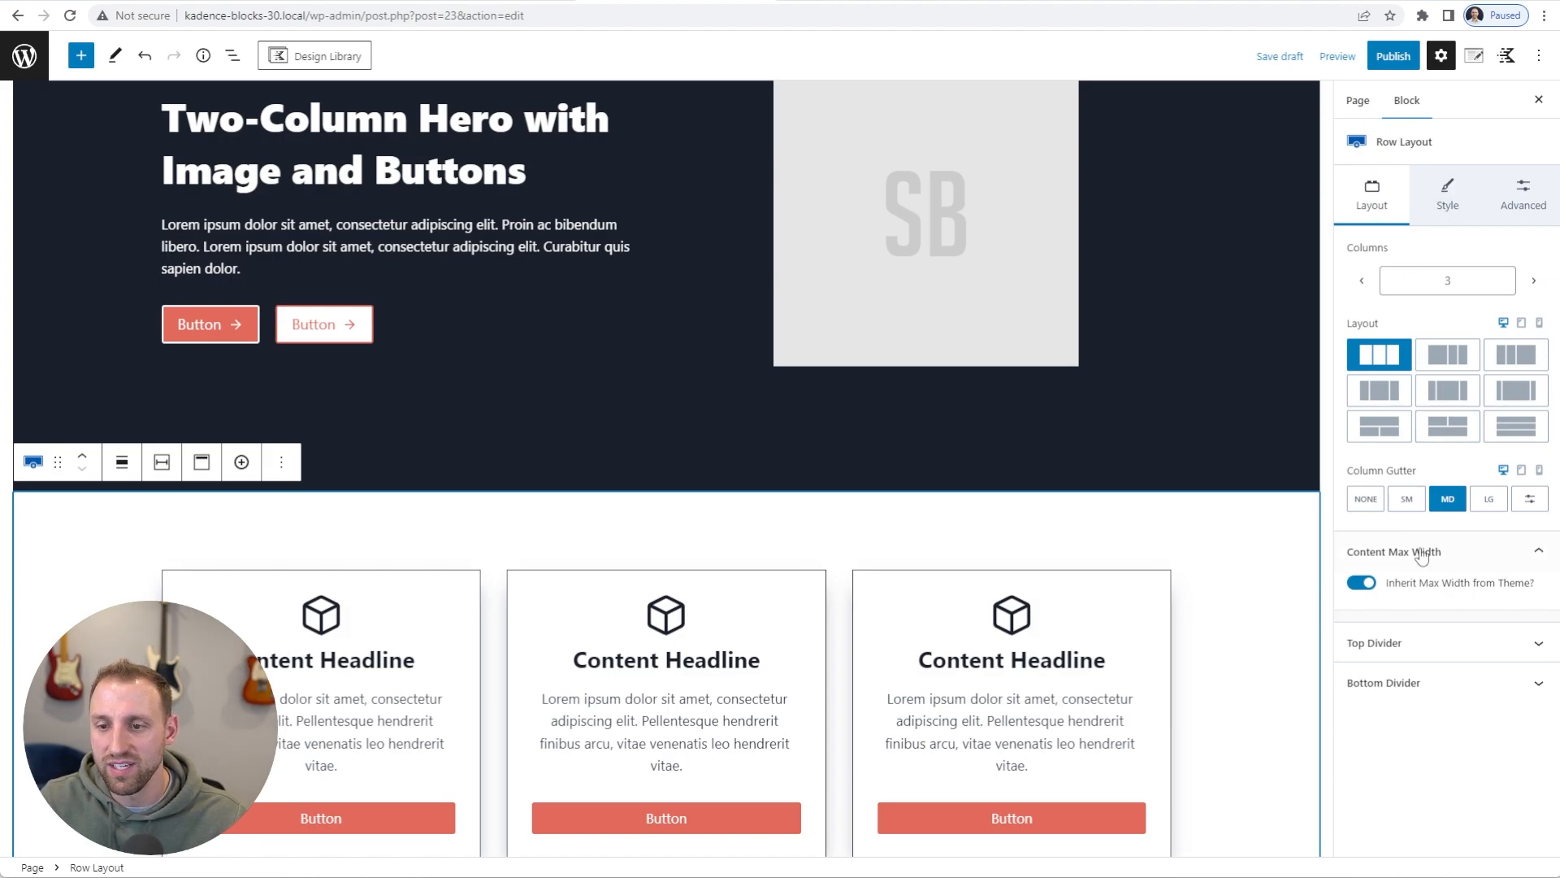
# Examine the Style and Advanced settings of the three-column row, and the settings of the hero headline
pyautogui.click(1448, 195)
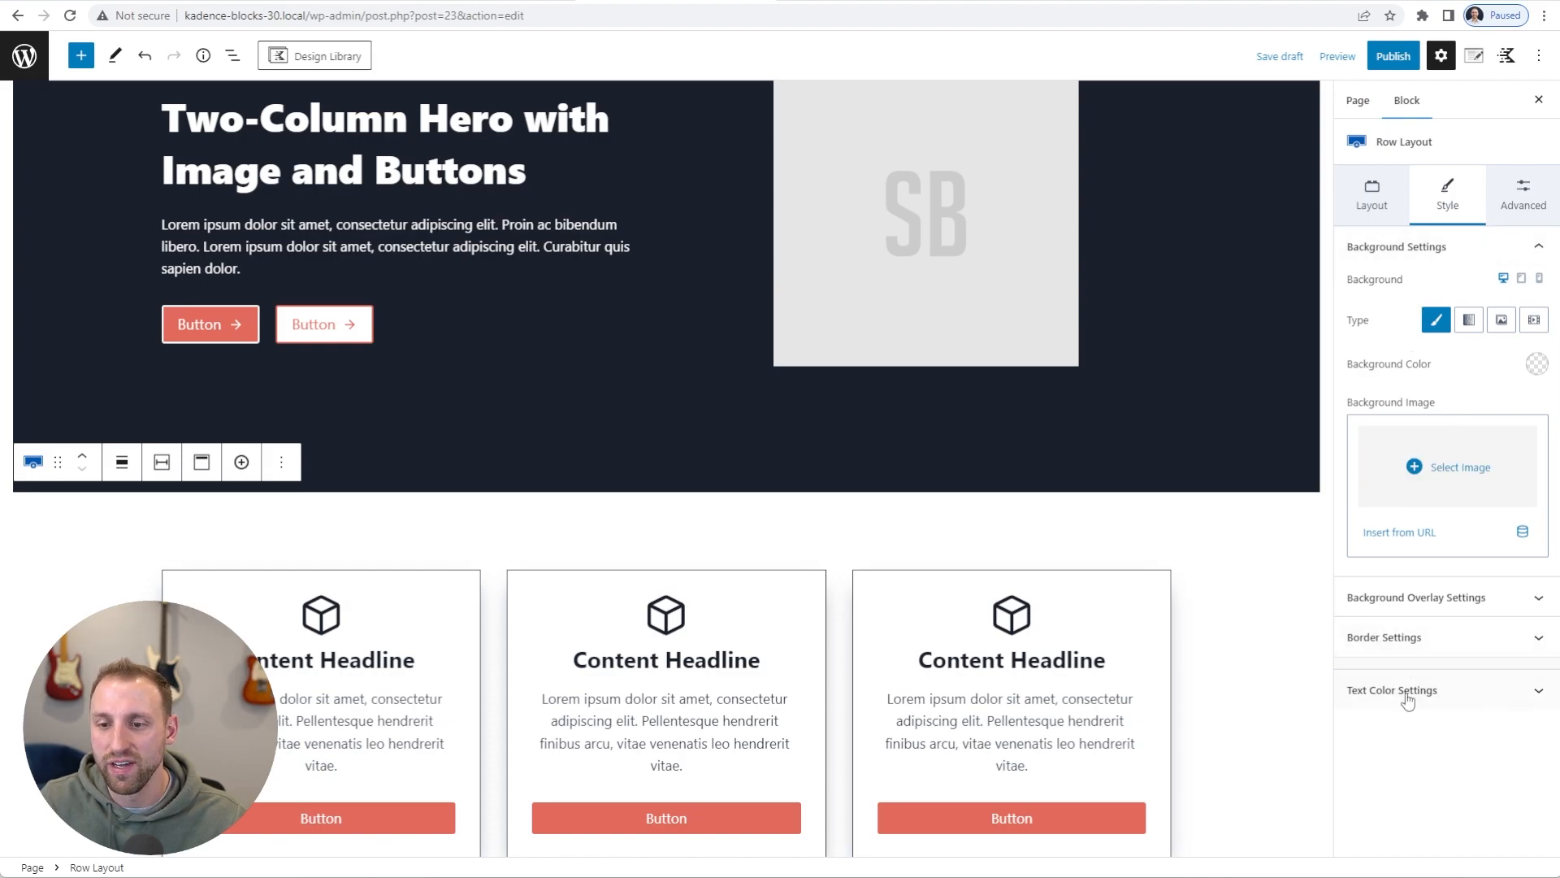
pyautogui.click(1513, 197)
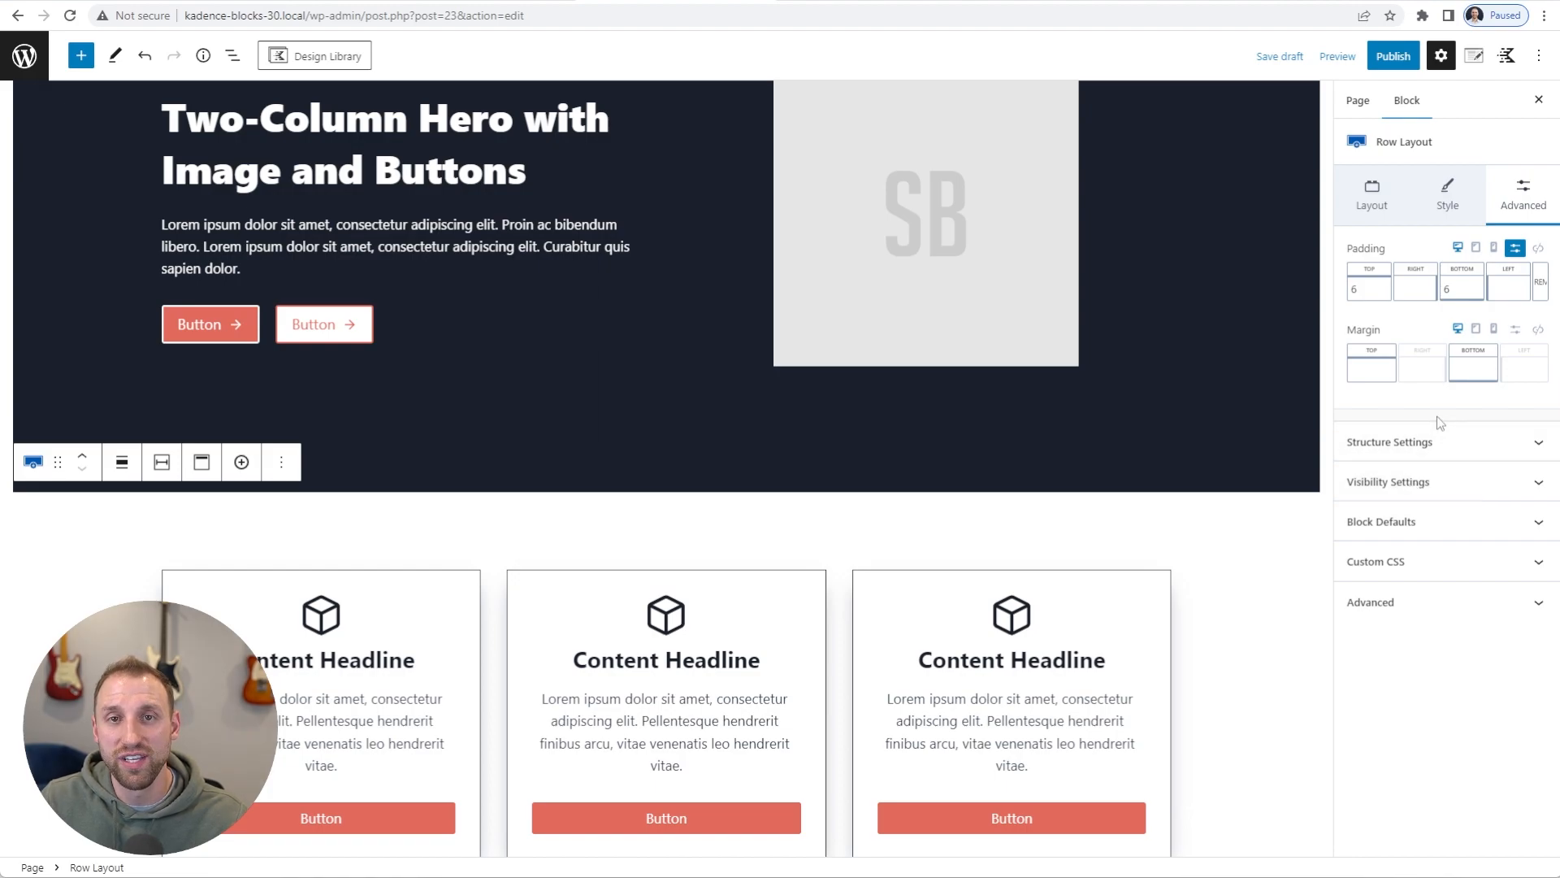
pyautogui.click(1447, 197)
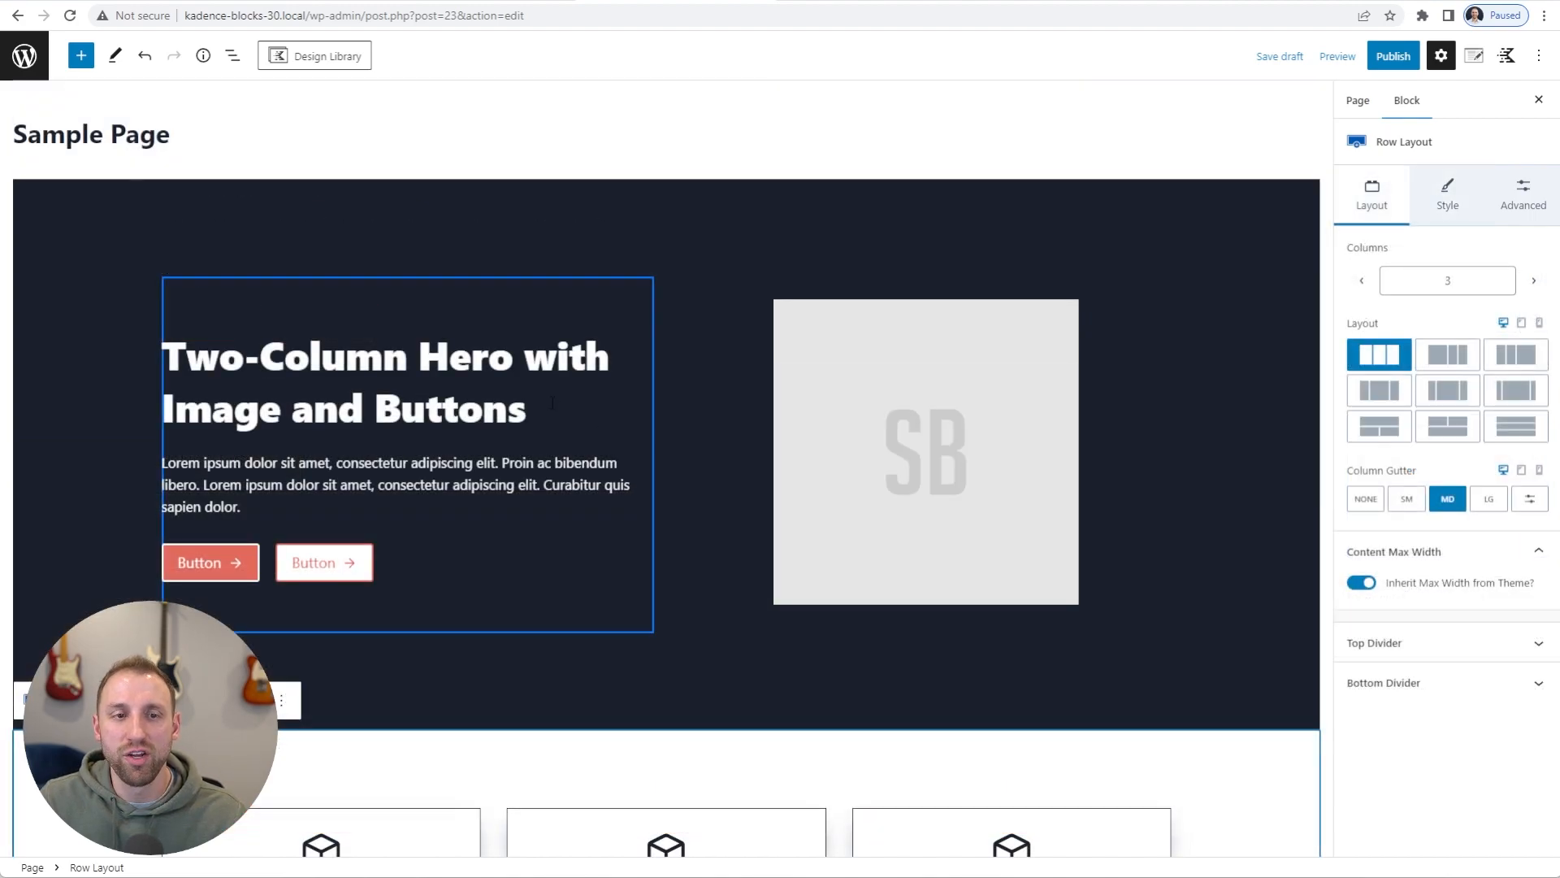
pyautogui.click(553, 402)
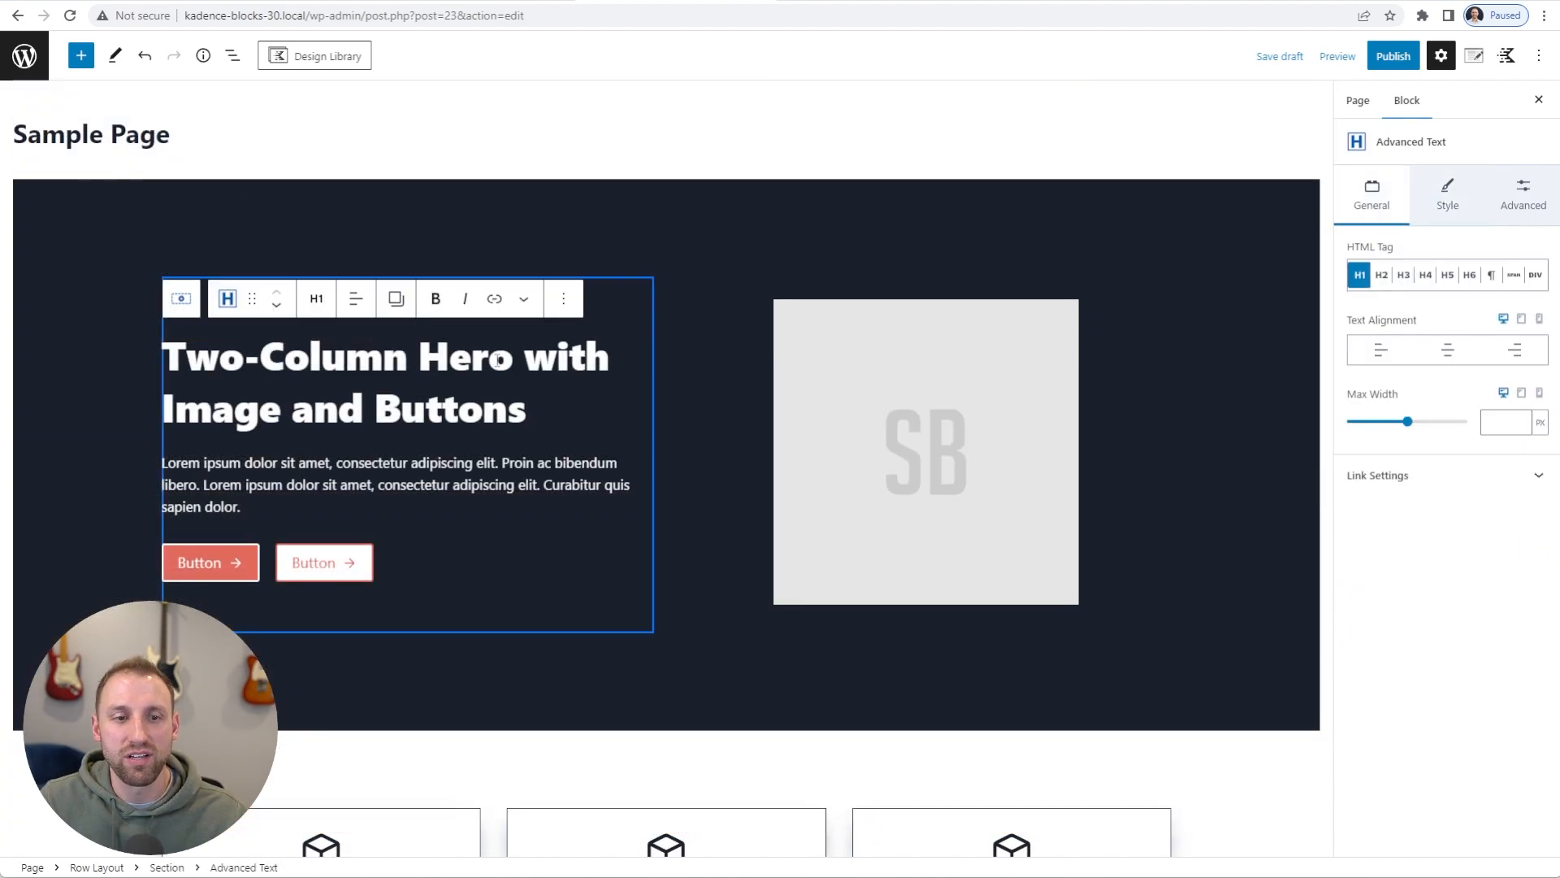
pyautogui.click(1474, 210)
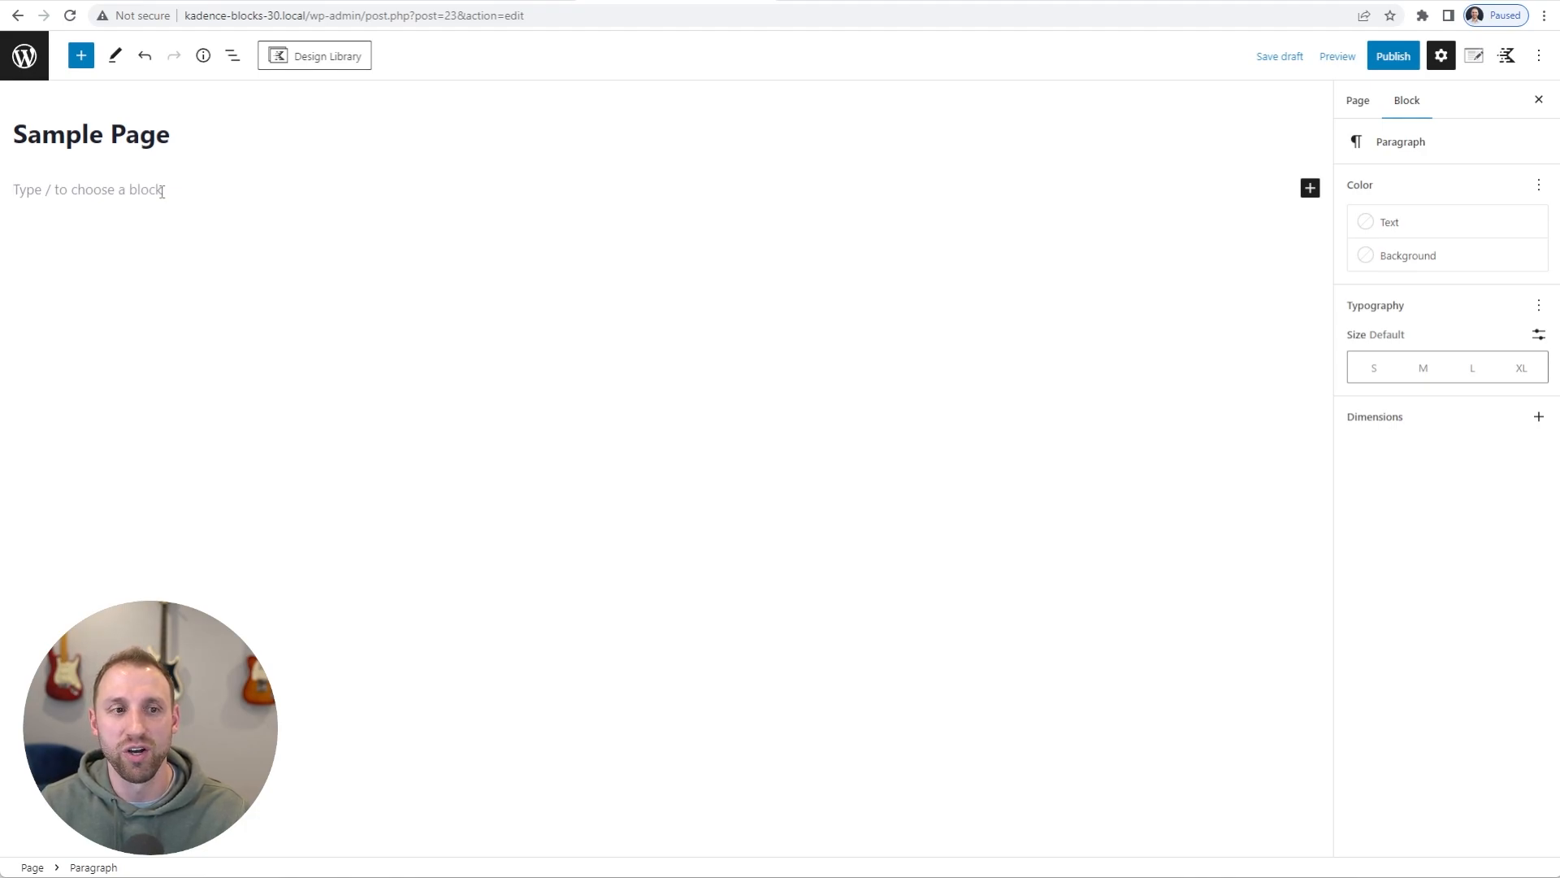
# Add a Row Layout block with two equal columns to the empty page and make it inherit the theme's max width
pyautogui.write('/row')
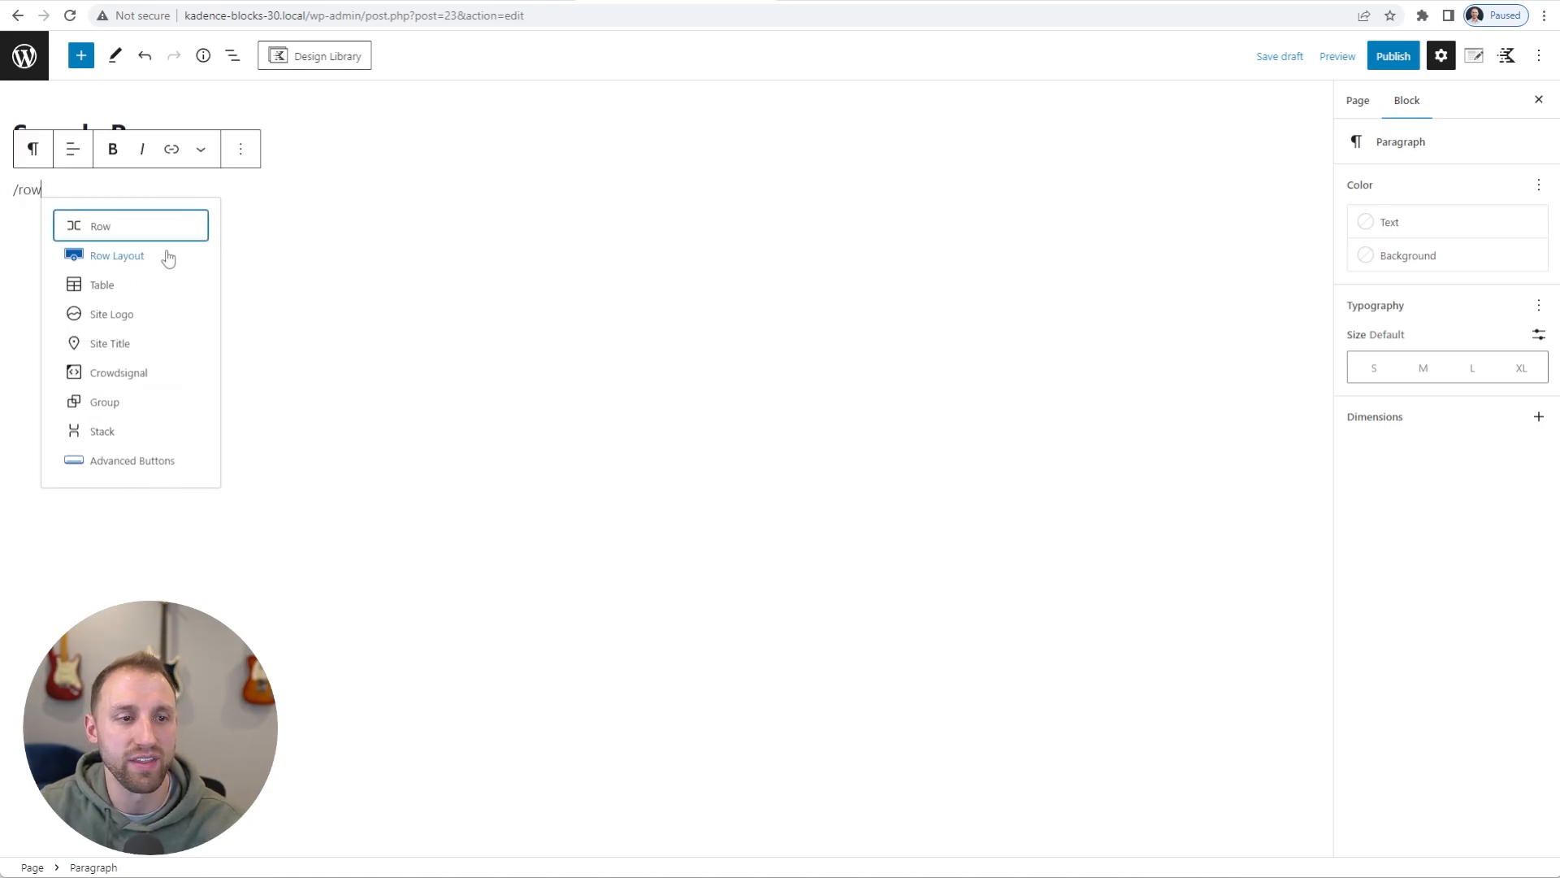
pyautogui.click(163, 256)
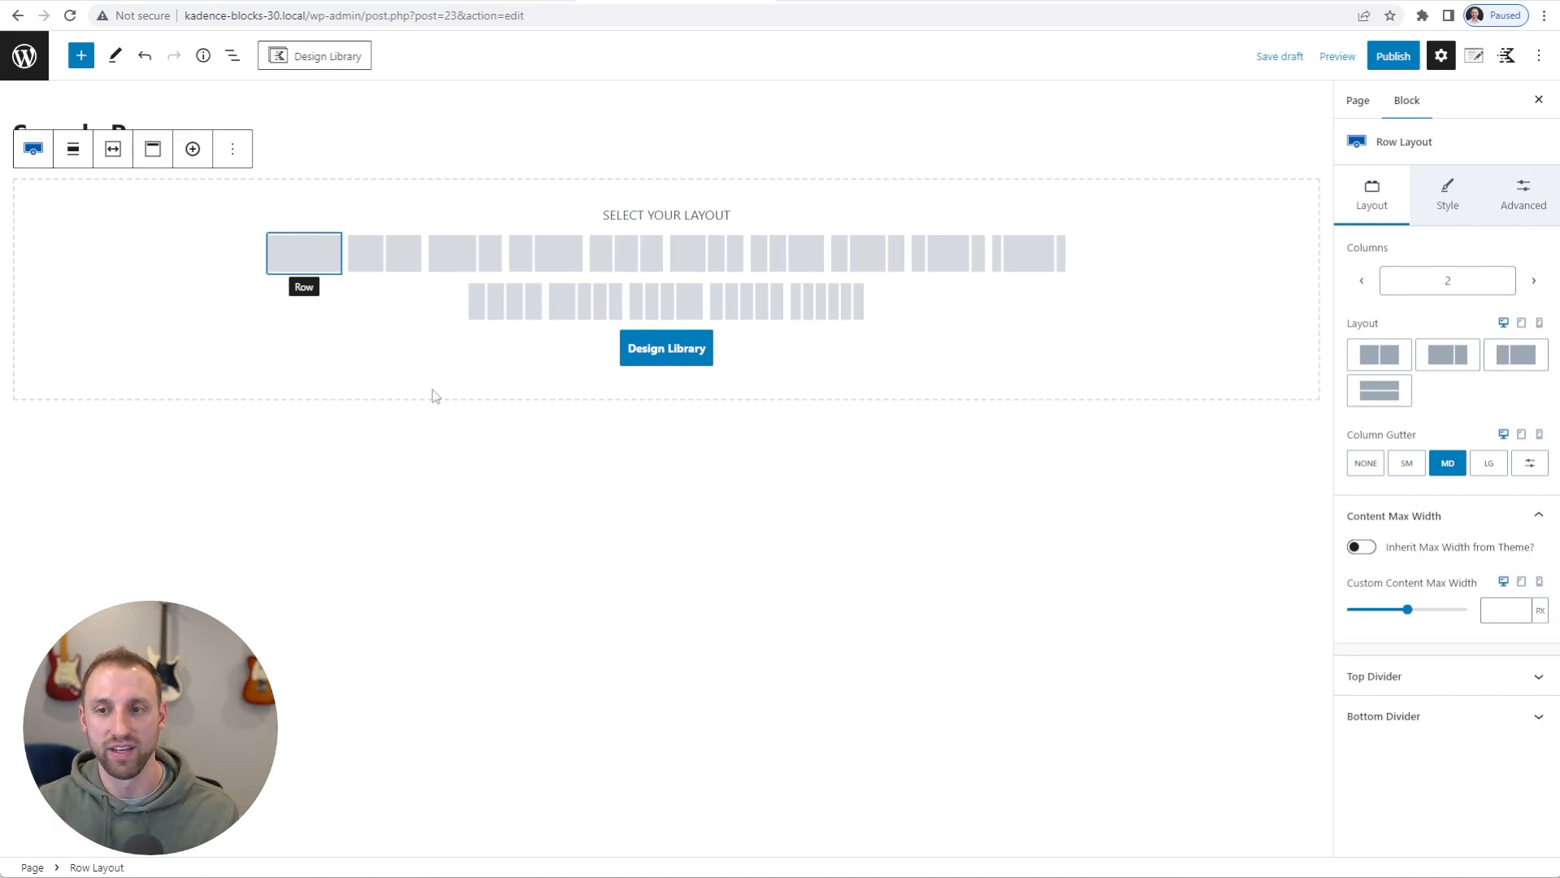
pyautogui.click(395, 265)
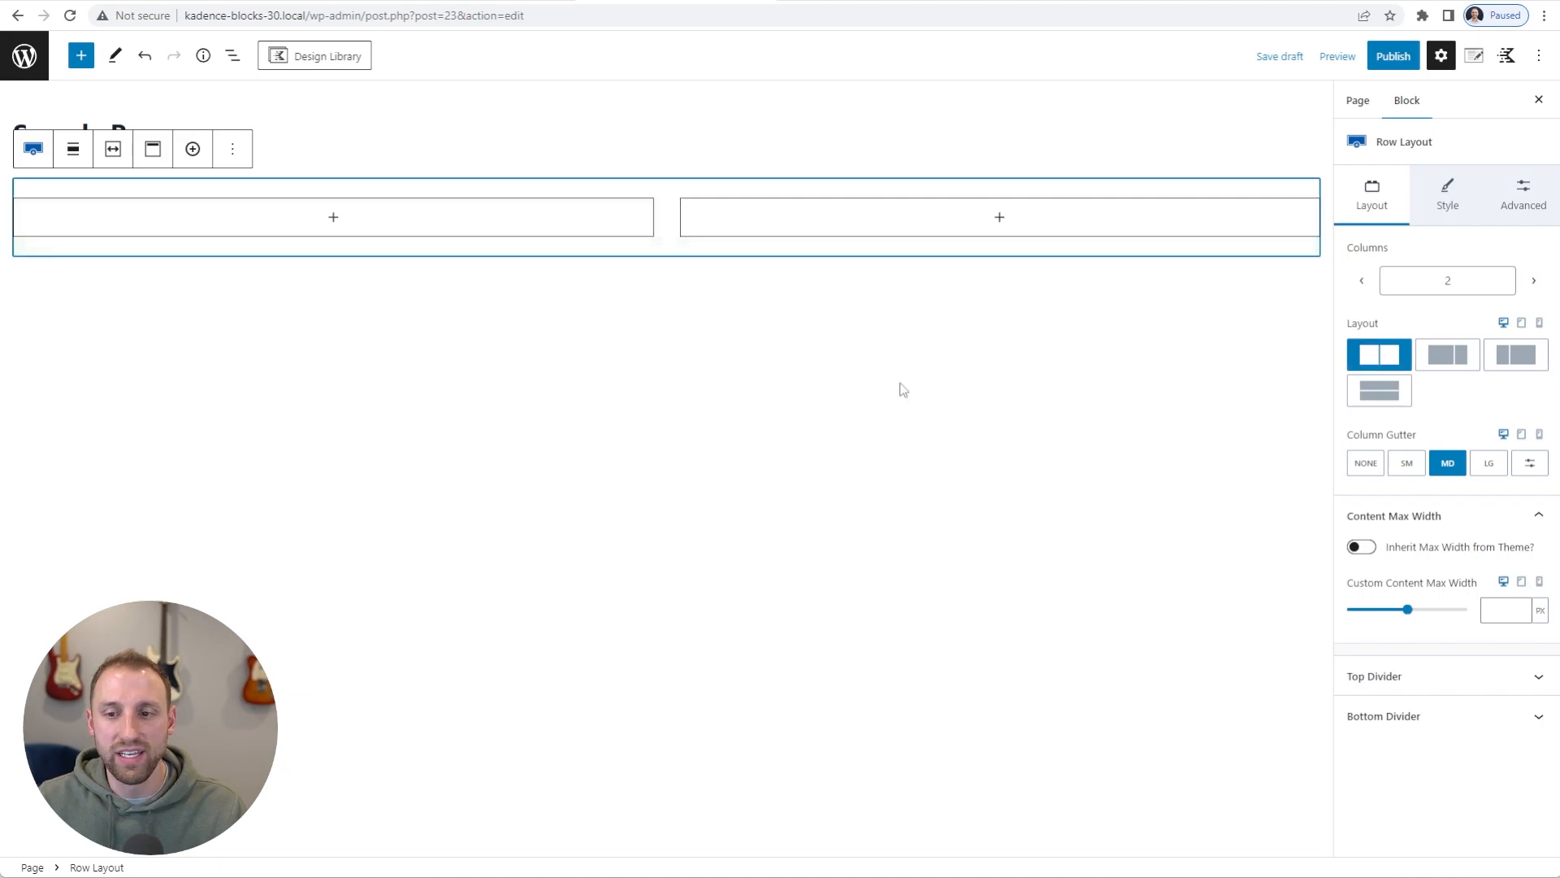
pyautogui.click(1370, 551)
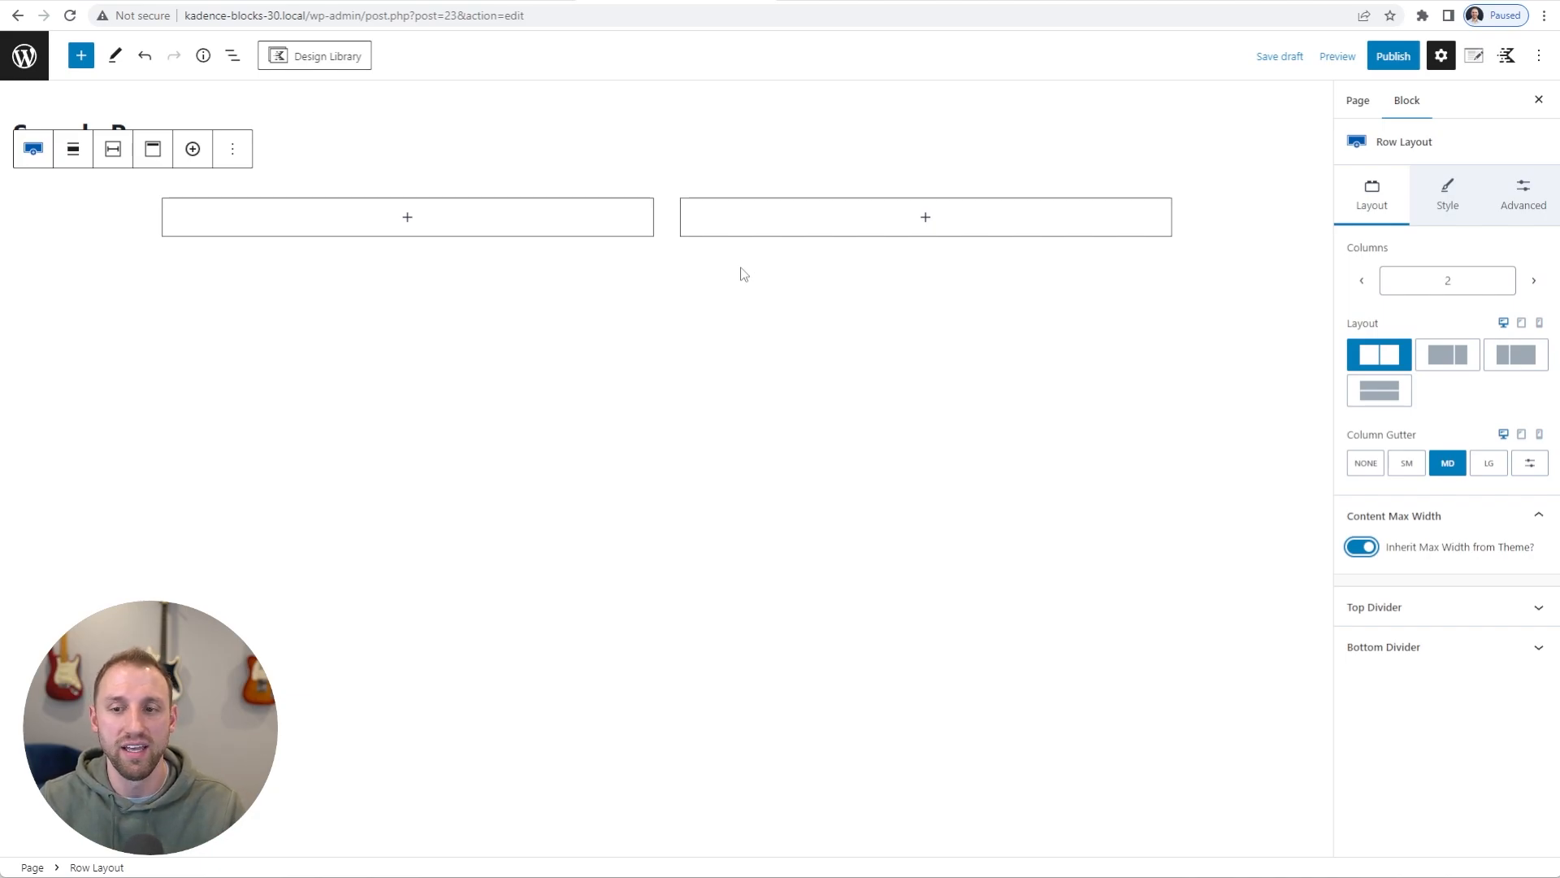
# Set the two-column row's background color to the dark "Strongest text" palette color
pyautogui.click(95, 222)
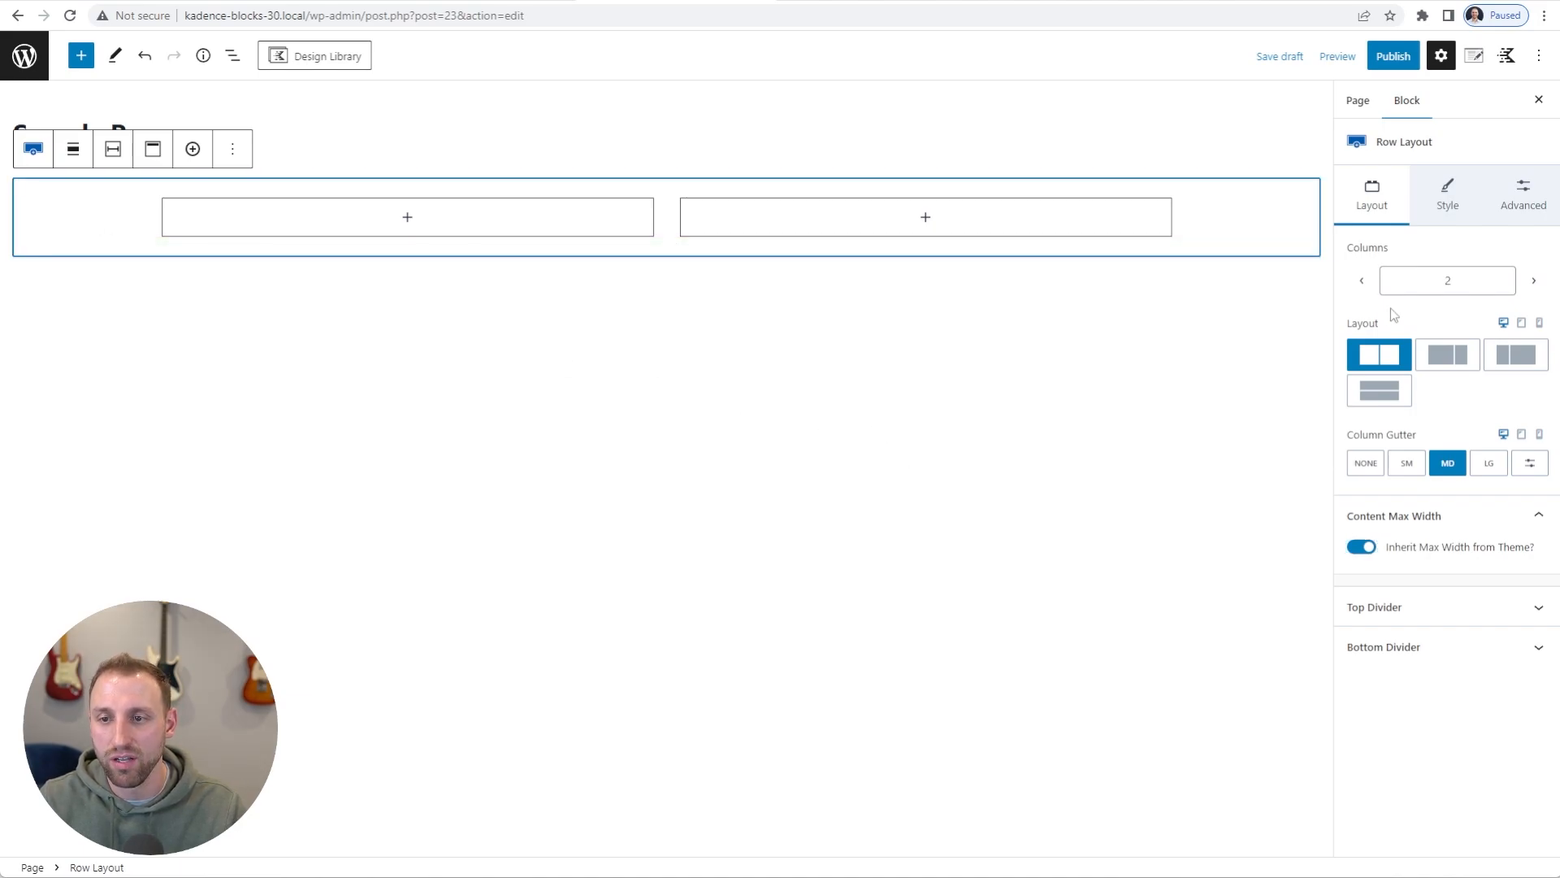
pyautogui.click(1446, 203)
pyautogui.click(1537, 366)
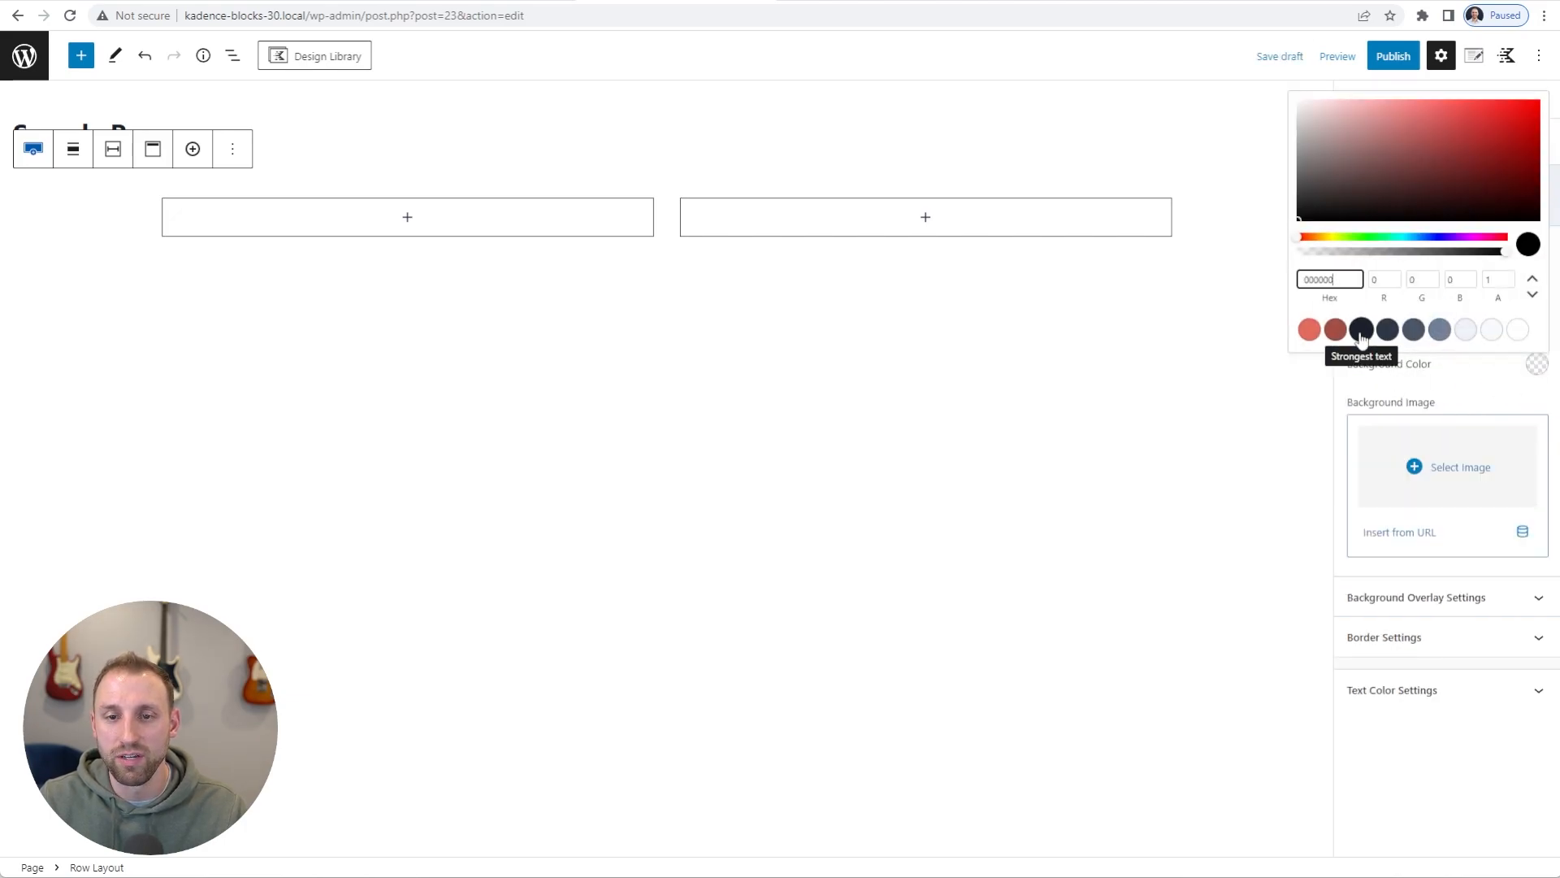
pyautogui.click(1362, 333)
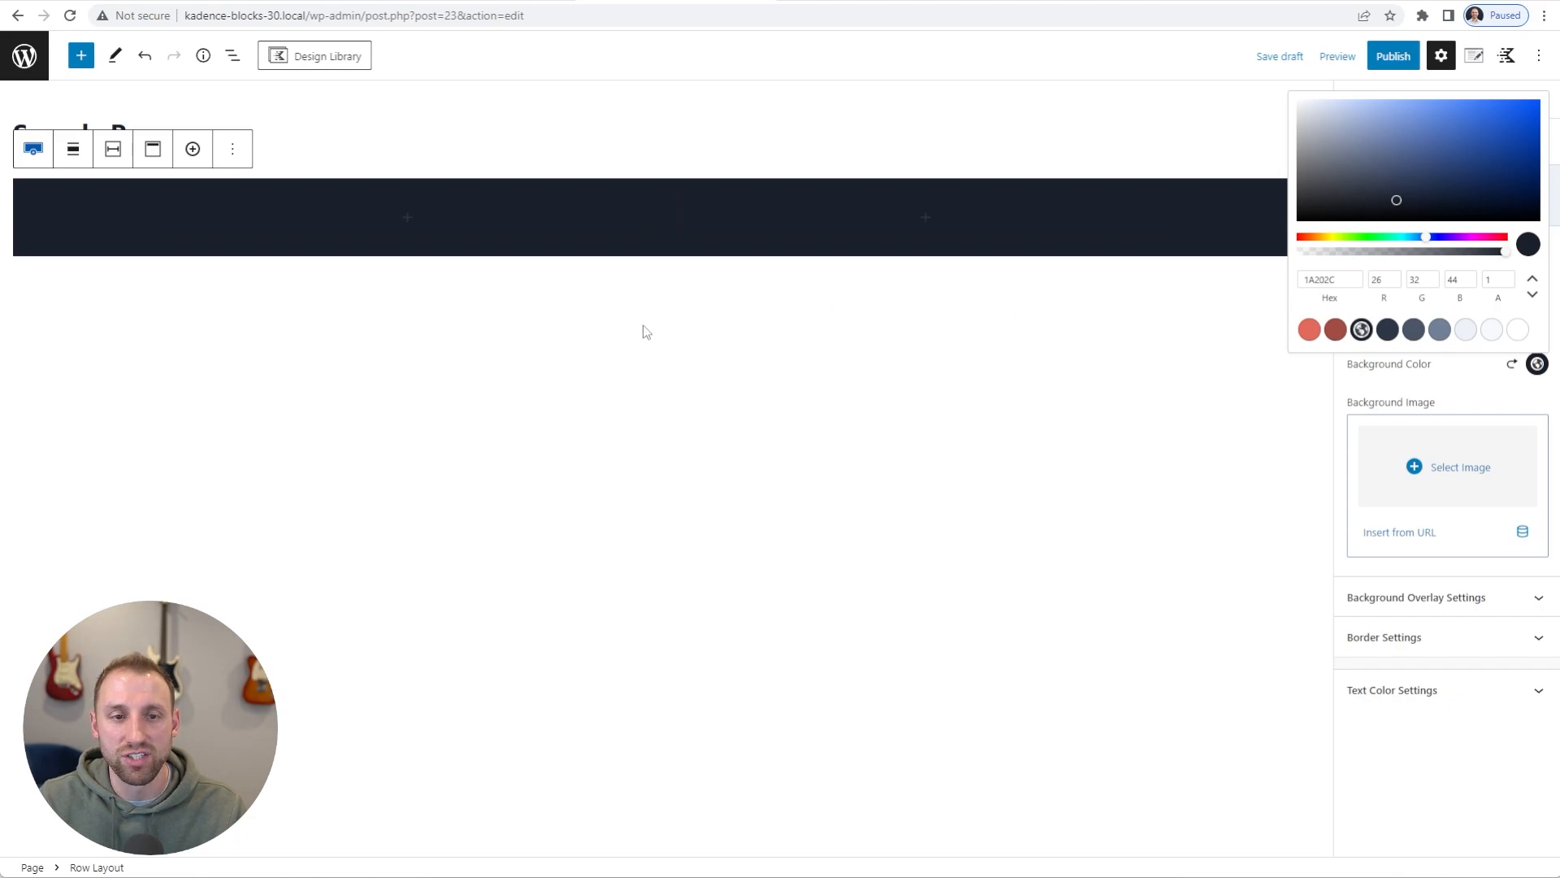
pyautogui.click(707, 310)
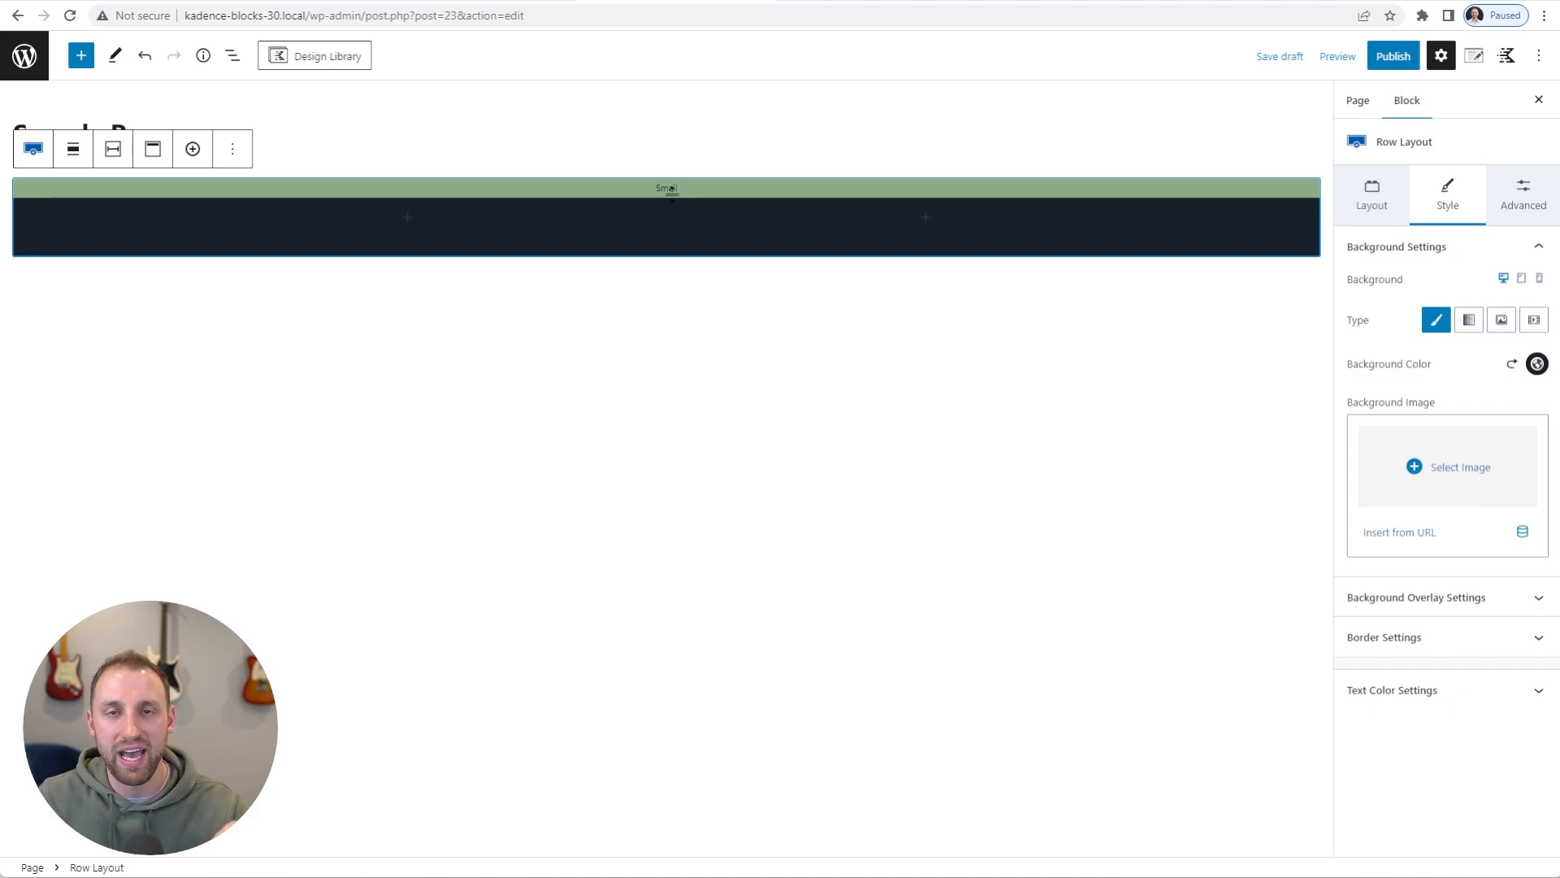
# Insert an Advanced Text block into the row's first column
pyautogui.click(528, 216)
pyautogui.write('advanced')
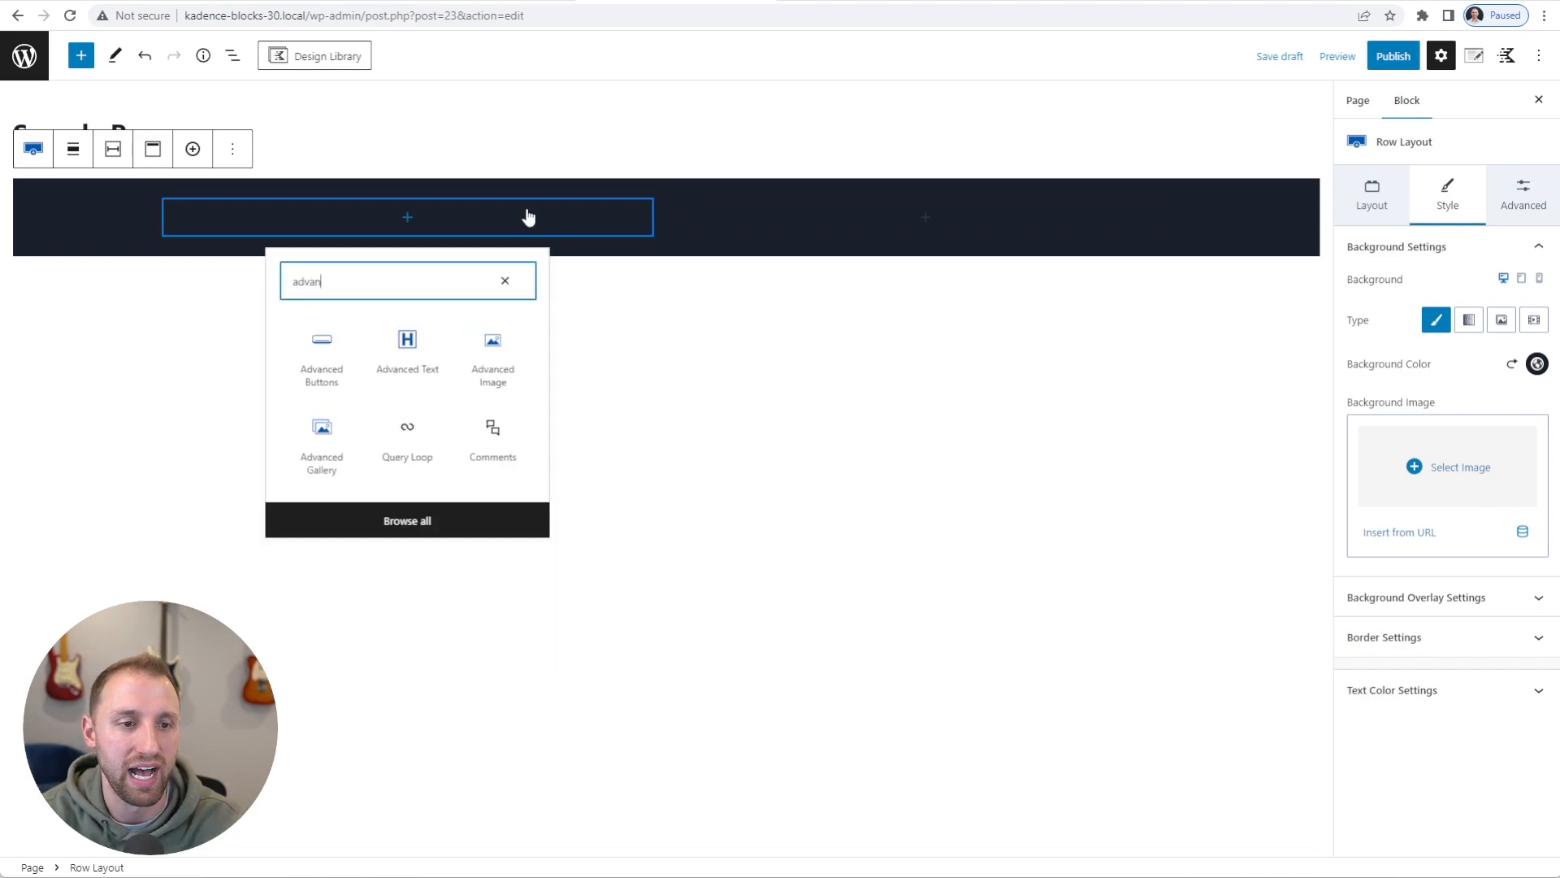
pyautogui.click(440, 315)
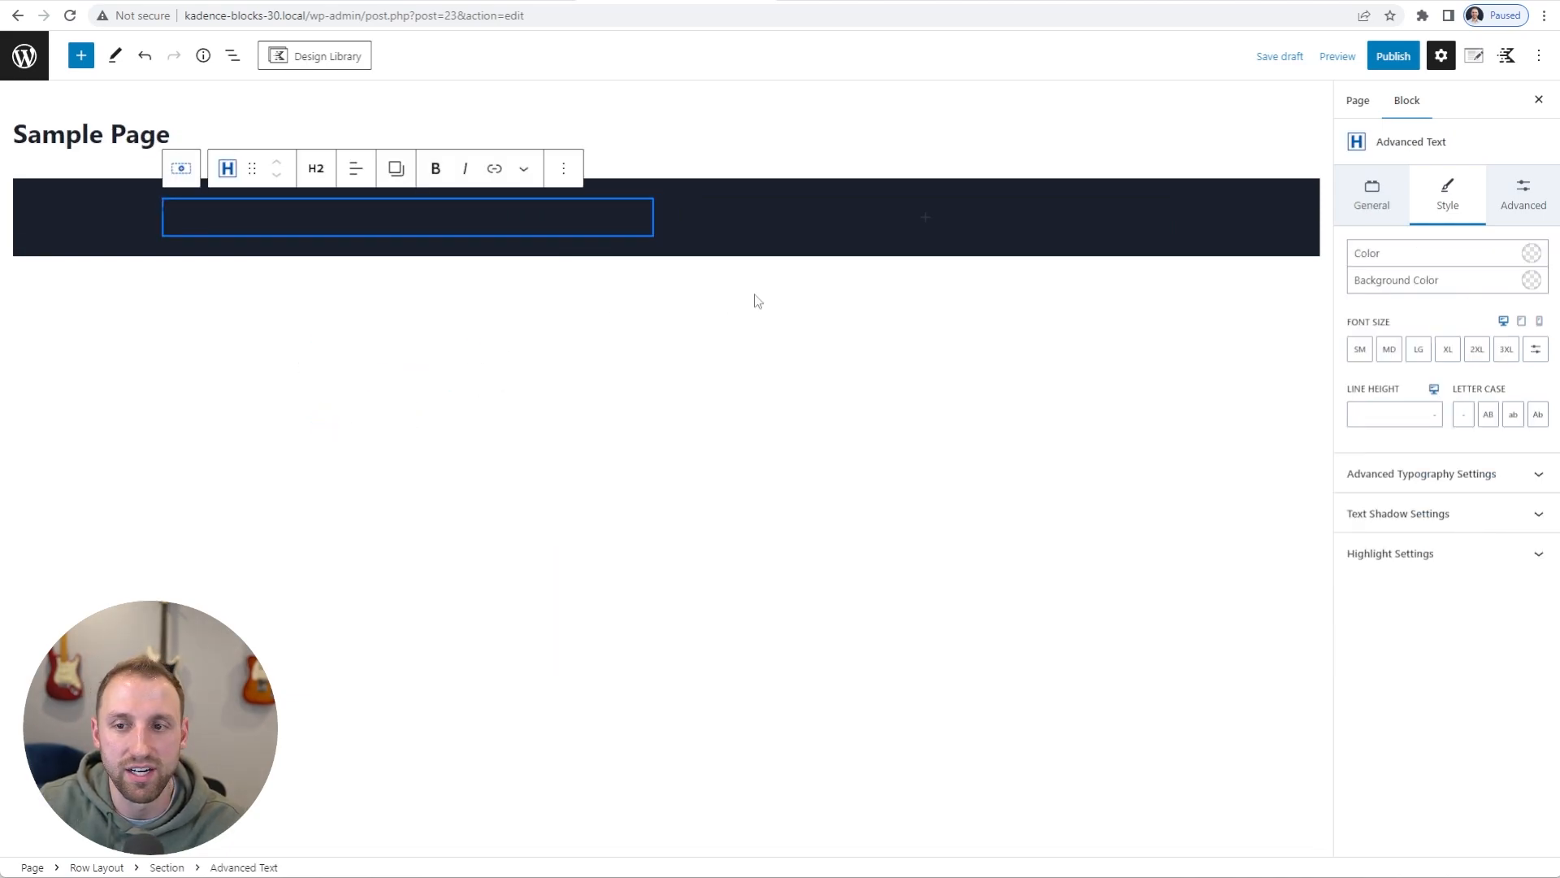
# Set the Advanced Text color to white and enter "This is Kadence Blocks 3.0! Check it out!" as its text
pyautogui.click(1531, 254)
pyautogui.click(1510, 501)
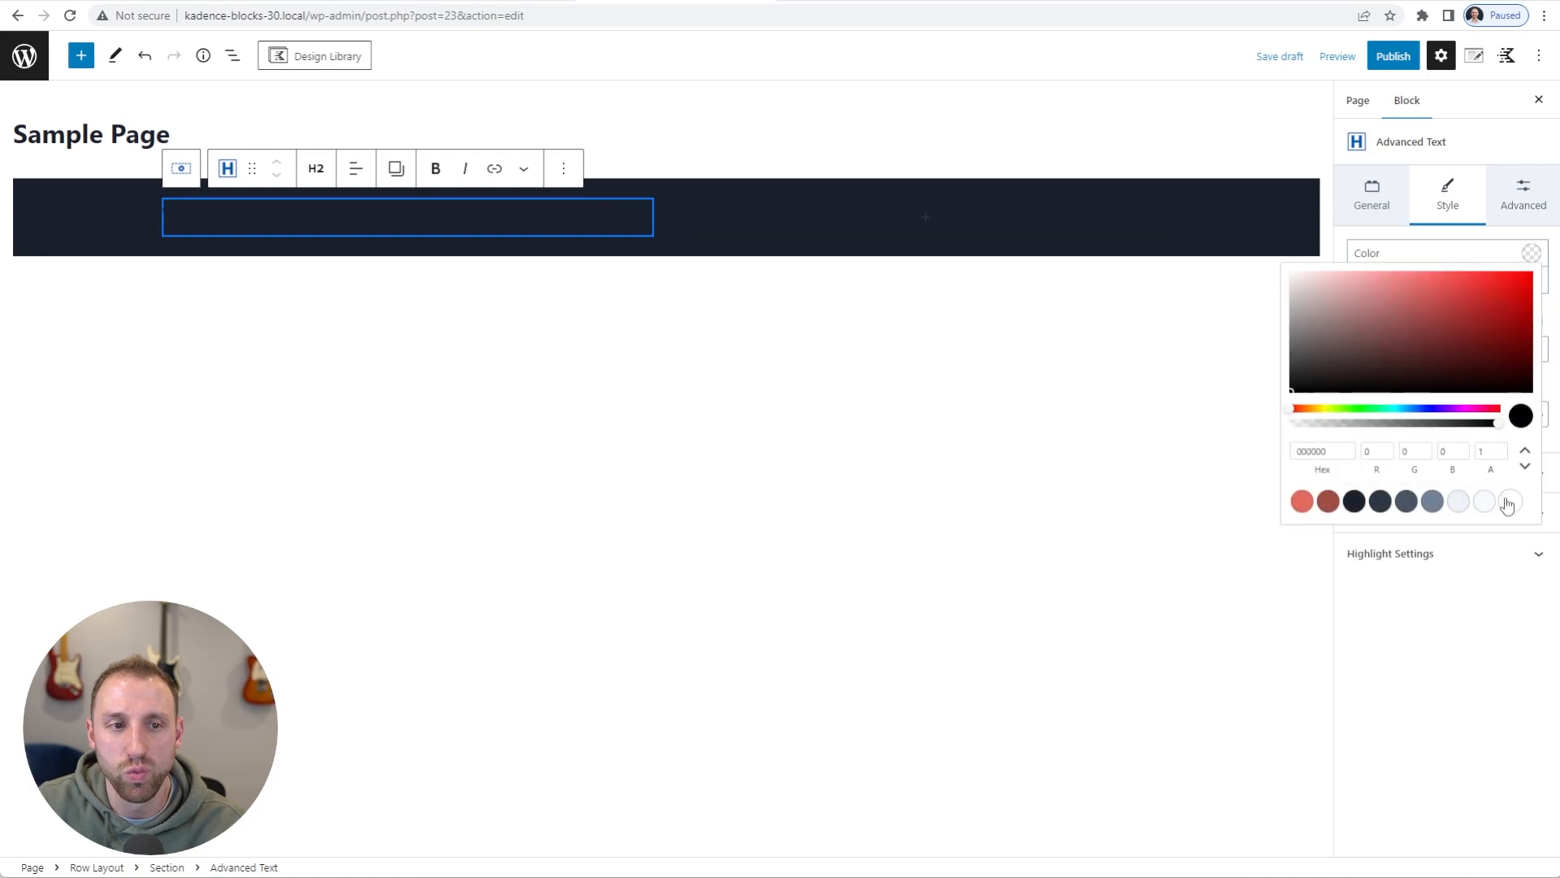
pyautogui.press('Escape')
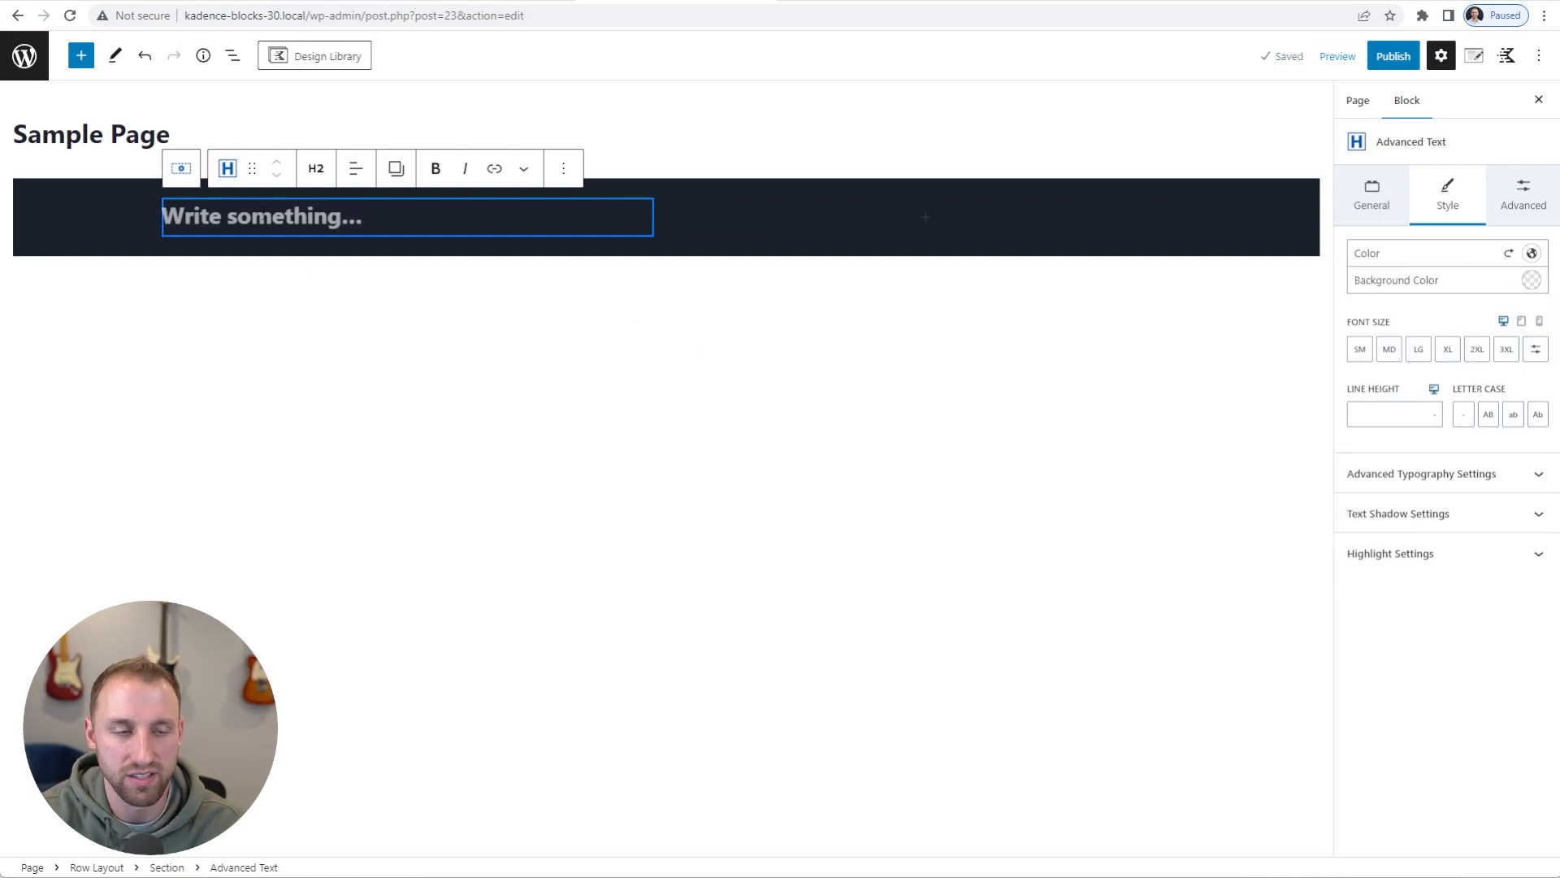
pyautogui.write('This is Kadence Blocks 3.0')
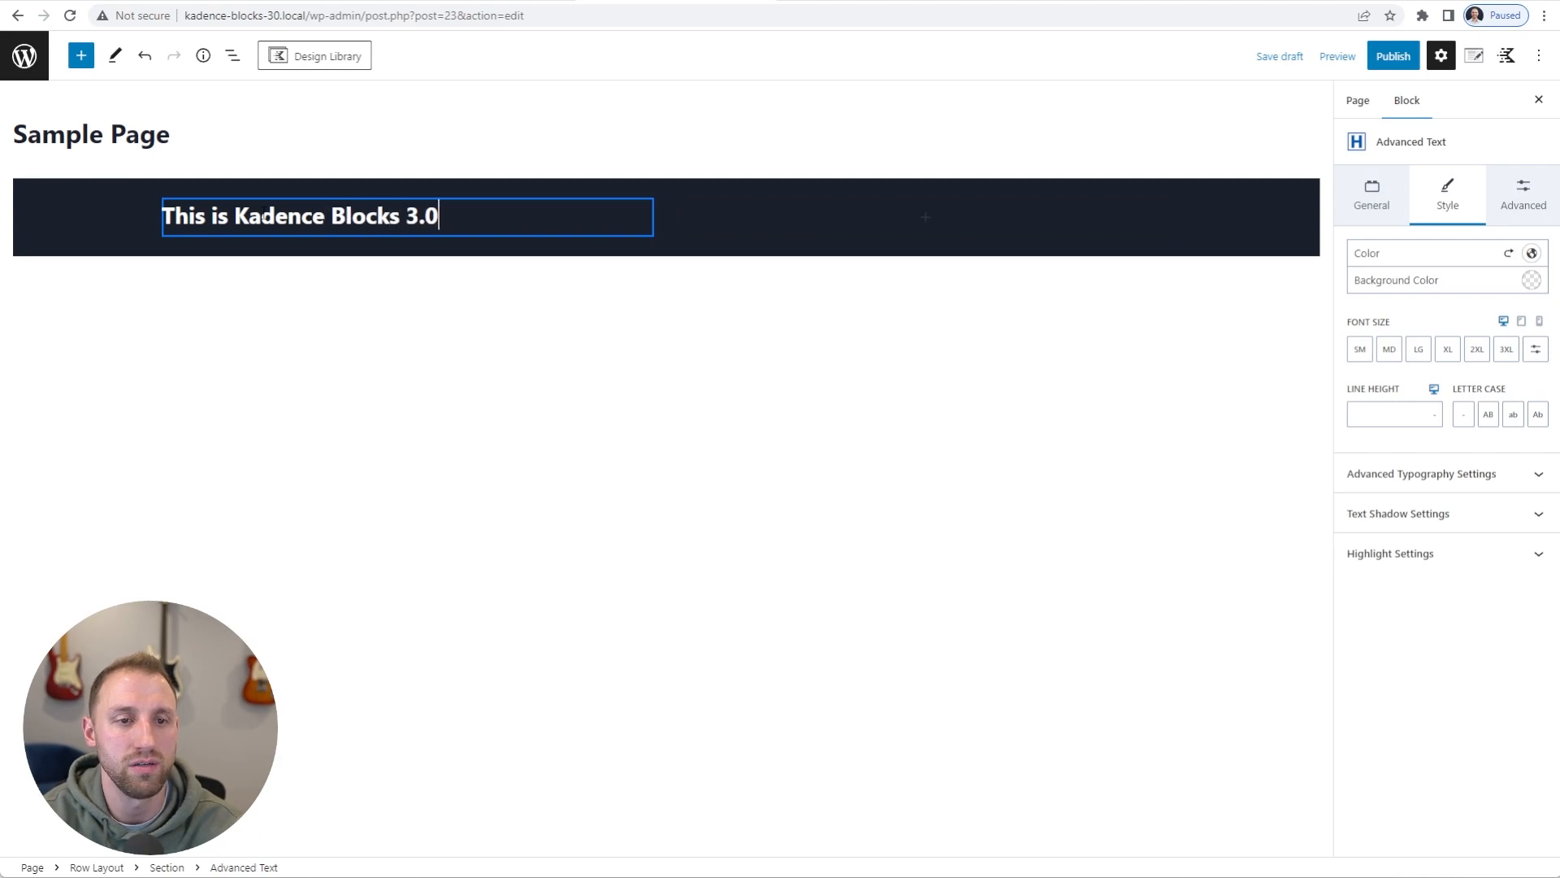
pyautogui.write('! Check it out!')
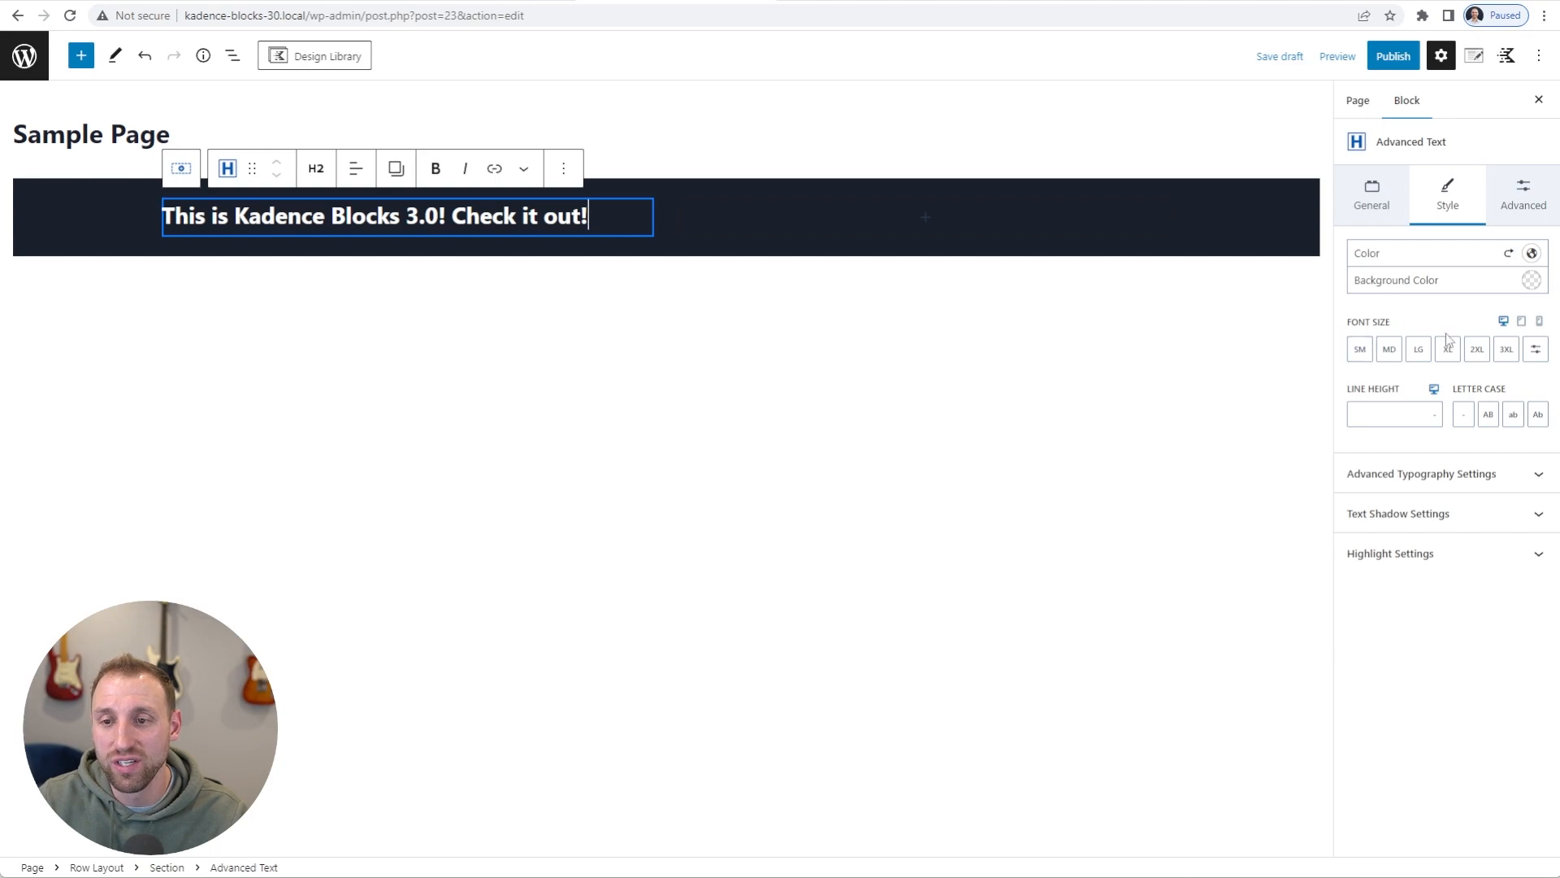
# Try the preset font sizes from SM to 3XL on the headline and settle on XL
pyautogui.click(1362, 352)
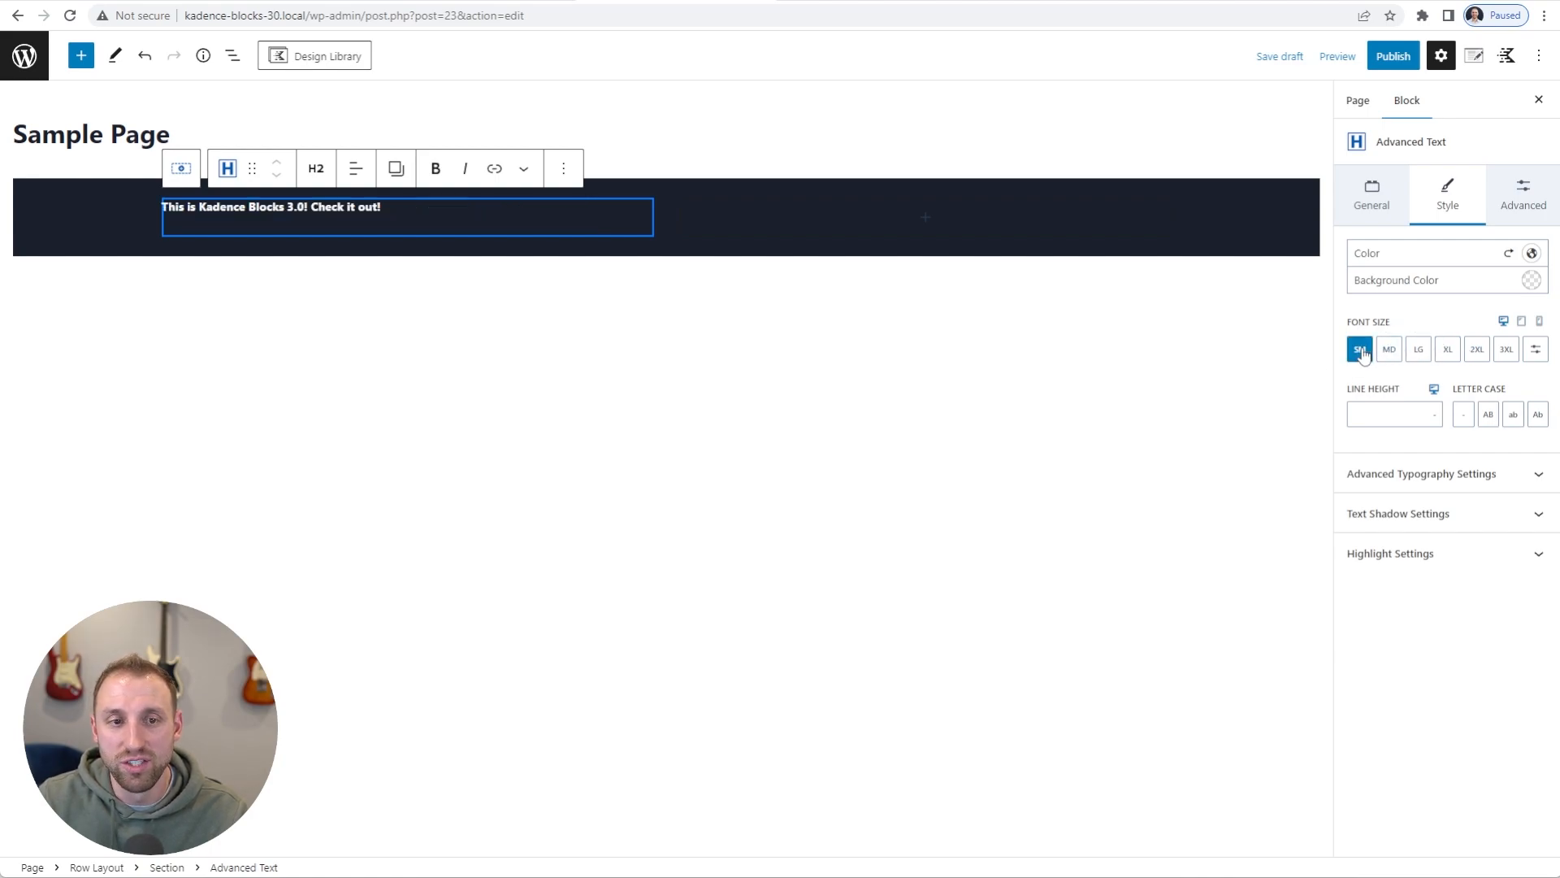
pyautogui.click(1389, 351)
pyautogui.click(1419, 351)
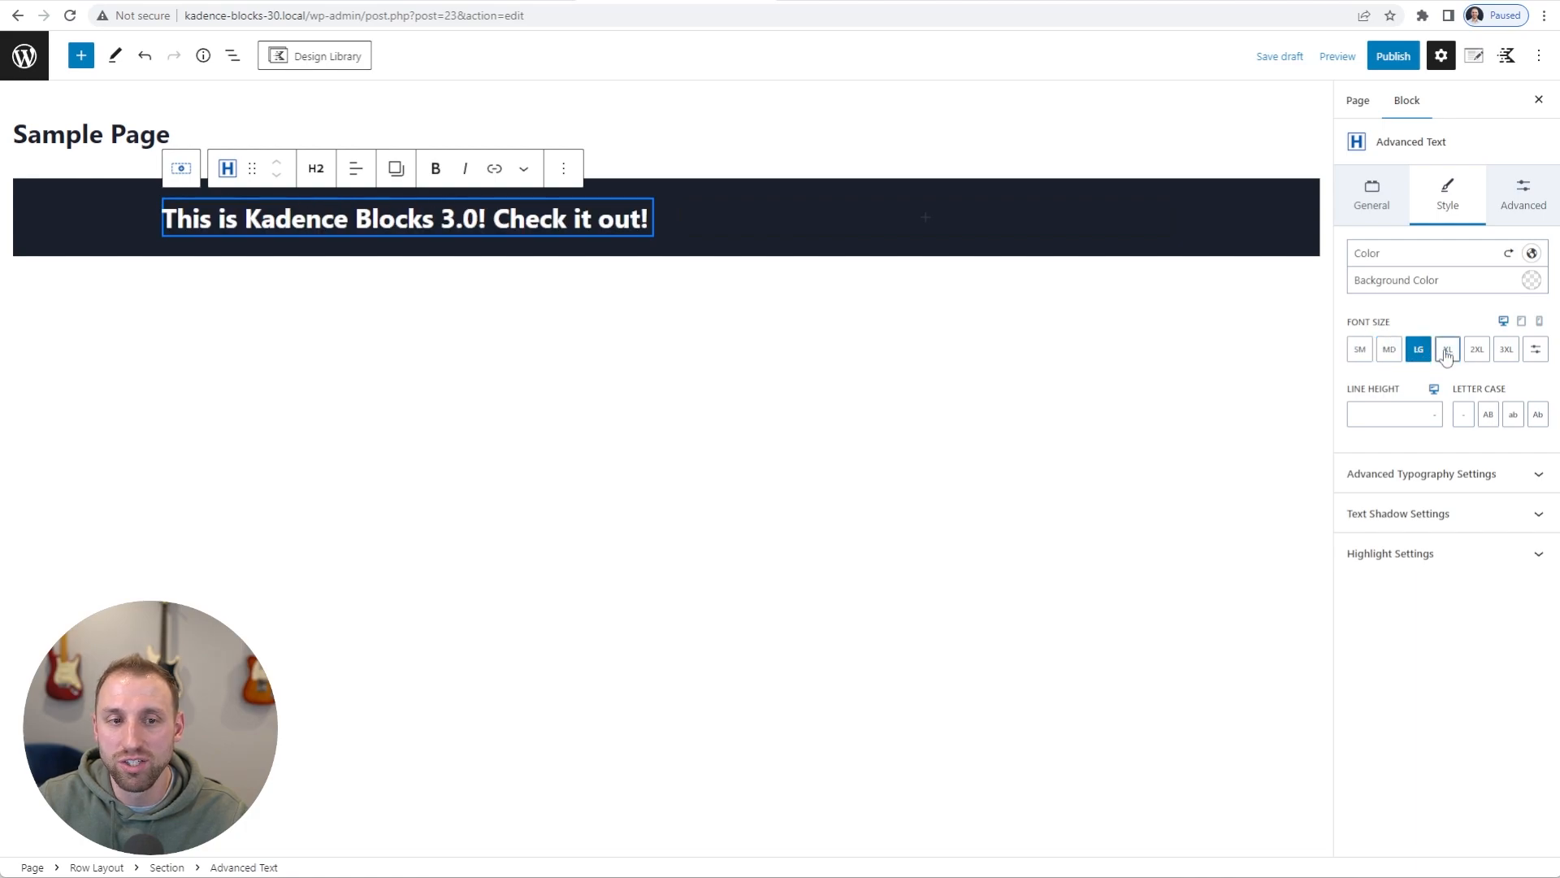
pyautogui.click(1447, 352)
pyautogui.click(1477, 351)
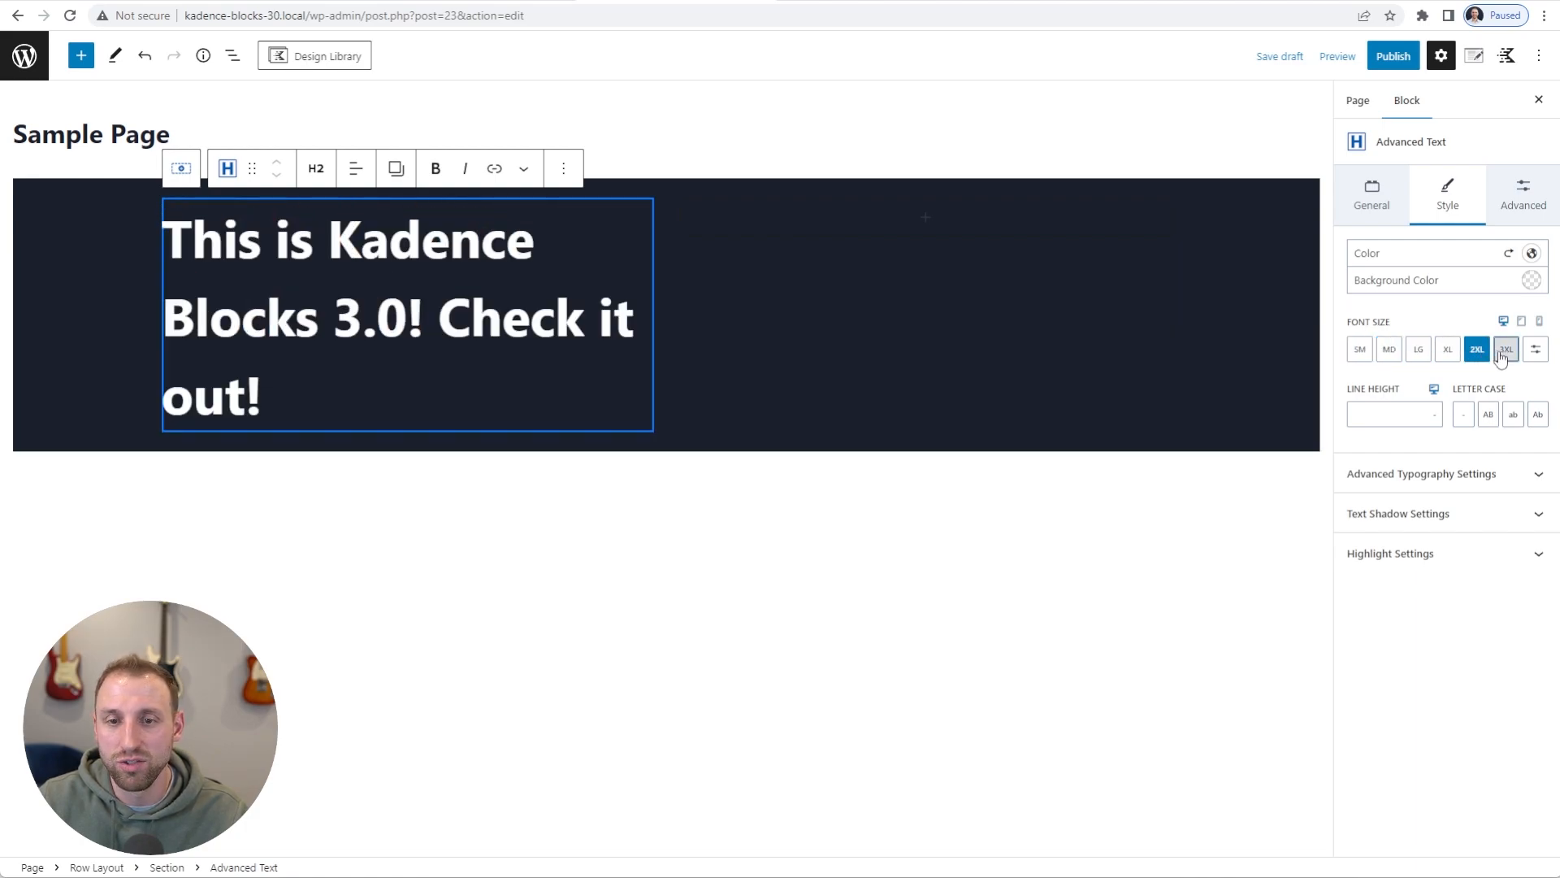
pyautogui.click(1506, 351)
pyautogui.click(1419, 351)
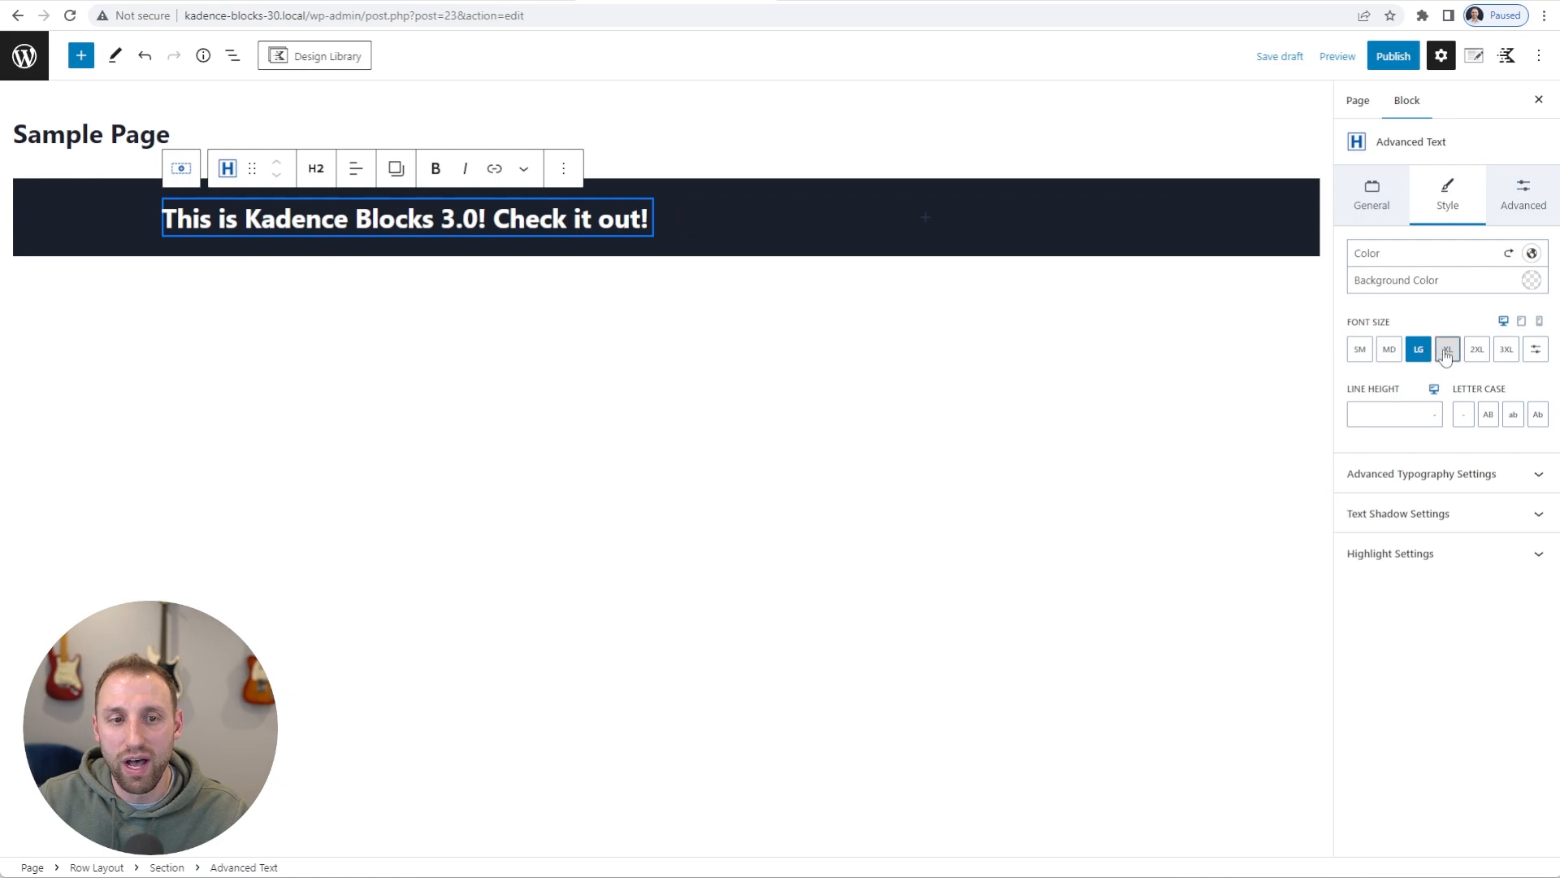
pyautogui.click(1447, 351)
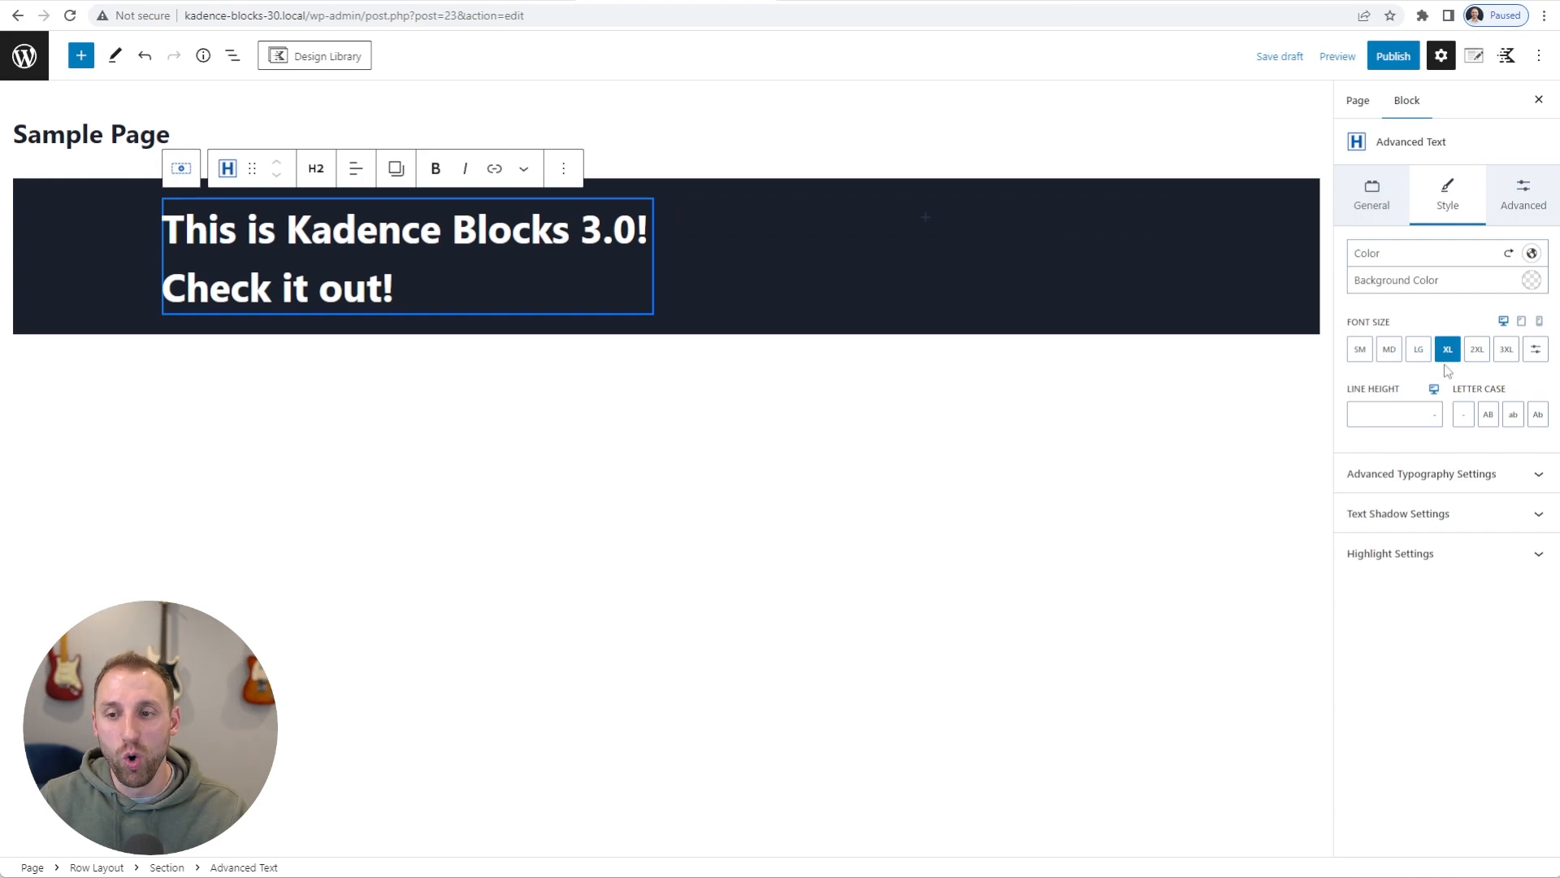
# Examine the headline's custom font size option and the units it offers
pyautogui.click(1535, 349)
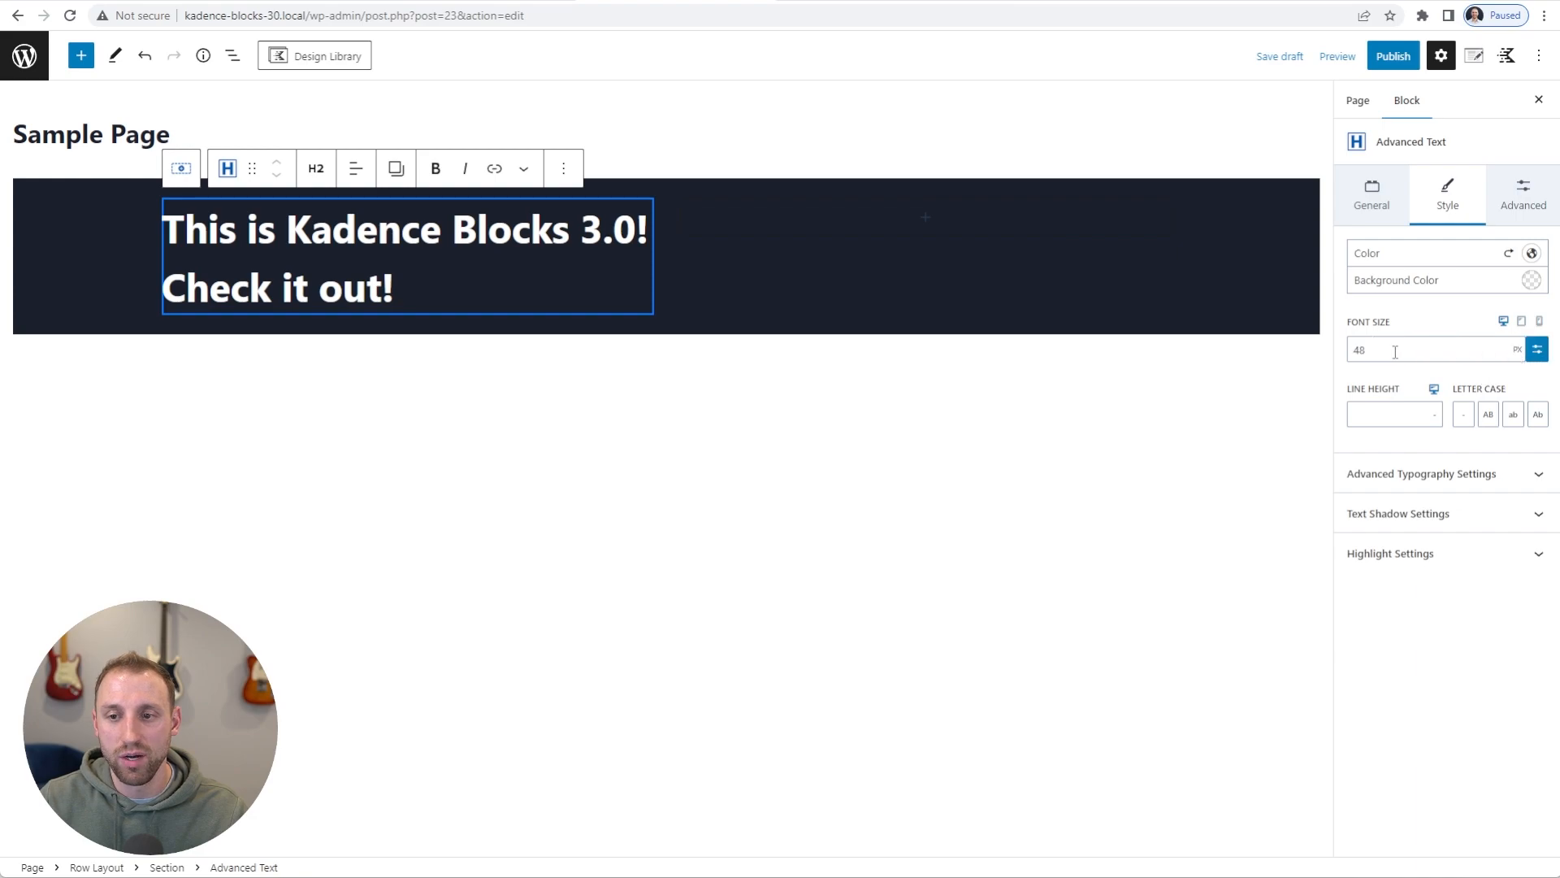
pyautogui.click(1518, 349)
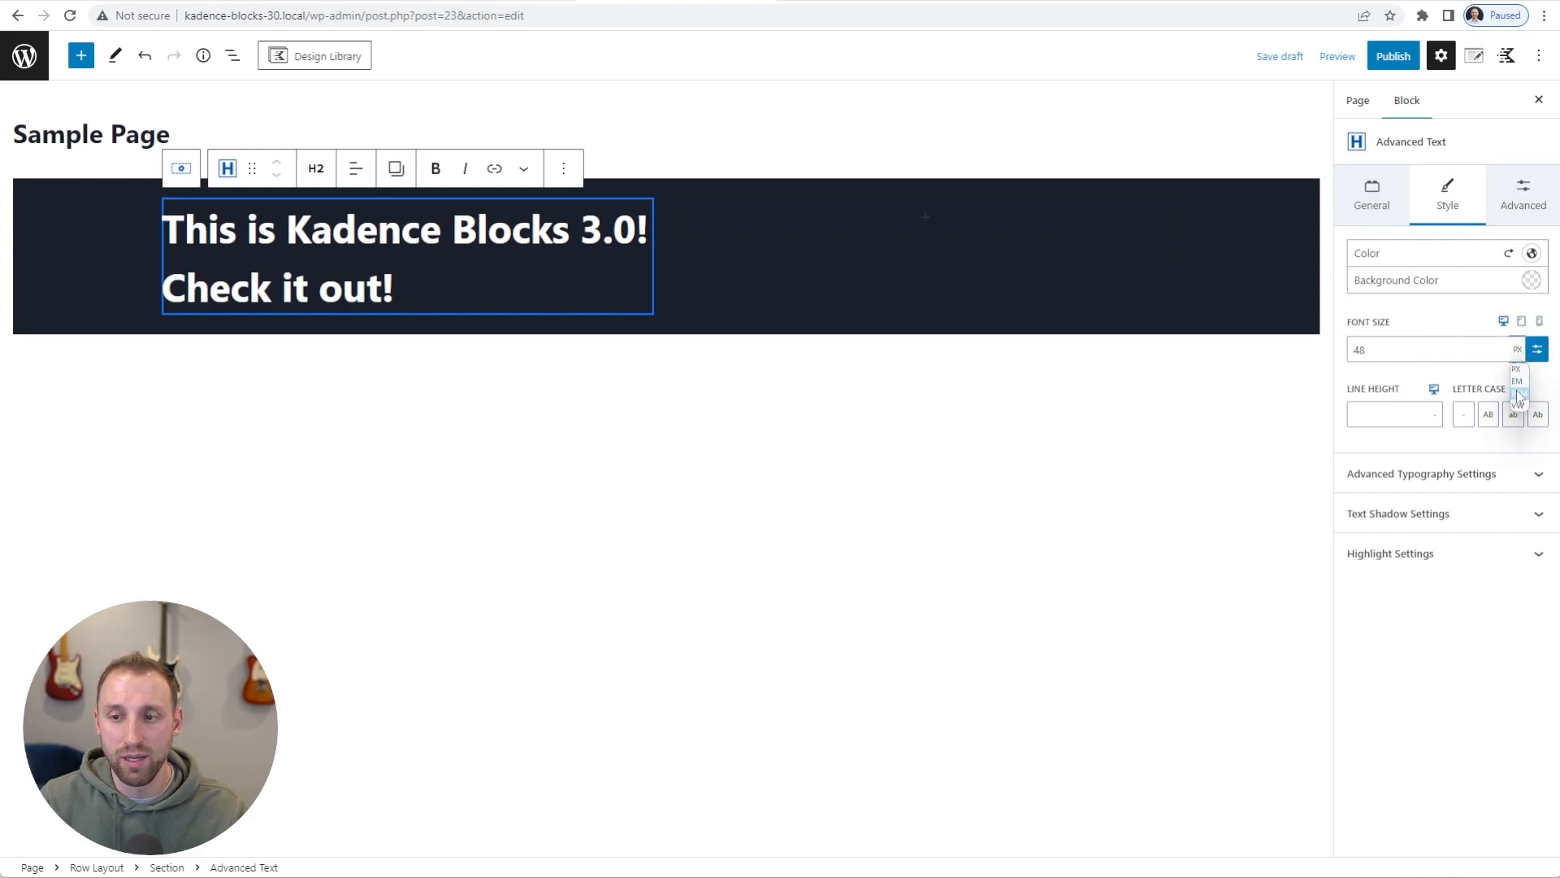
pyautogui.click(1537, 349)
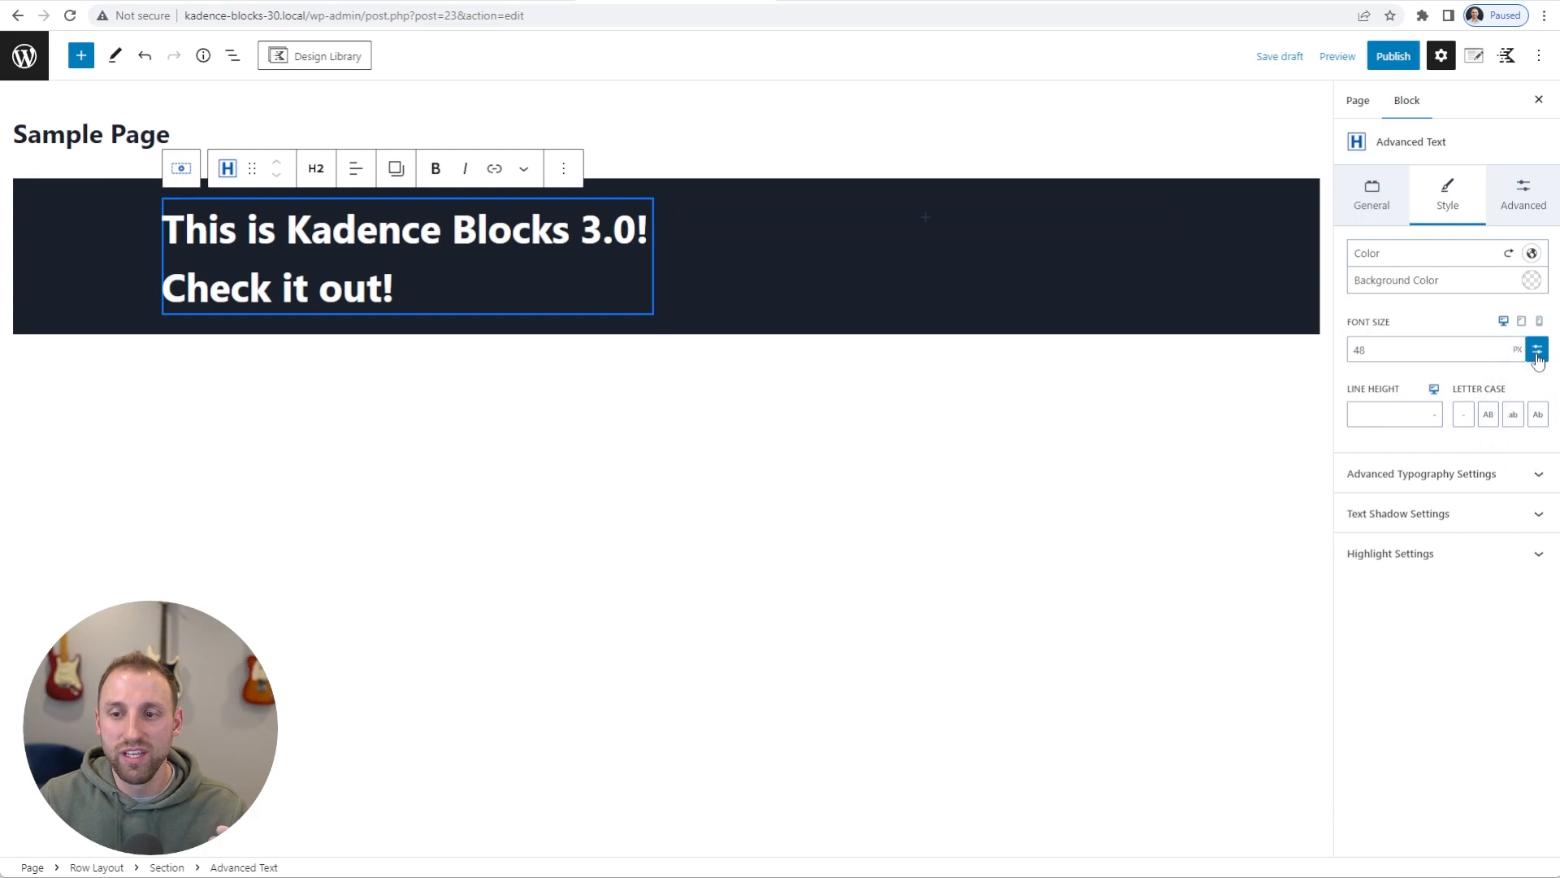
# Return the headline's font size to the XL preset and set its line height to 1.2 with no unit
pyautogui.click(1537, 350)
pyautogui.click(1443, 352)
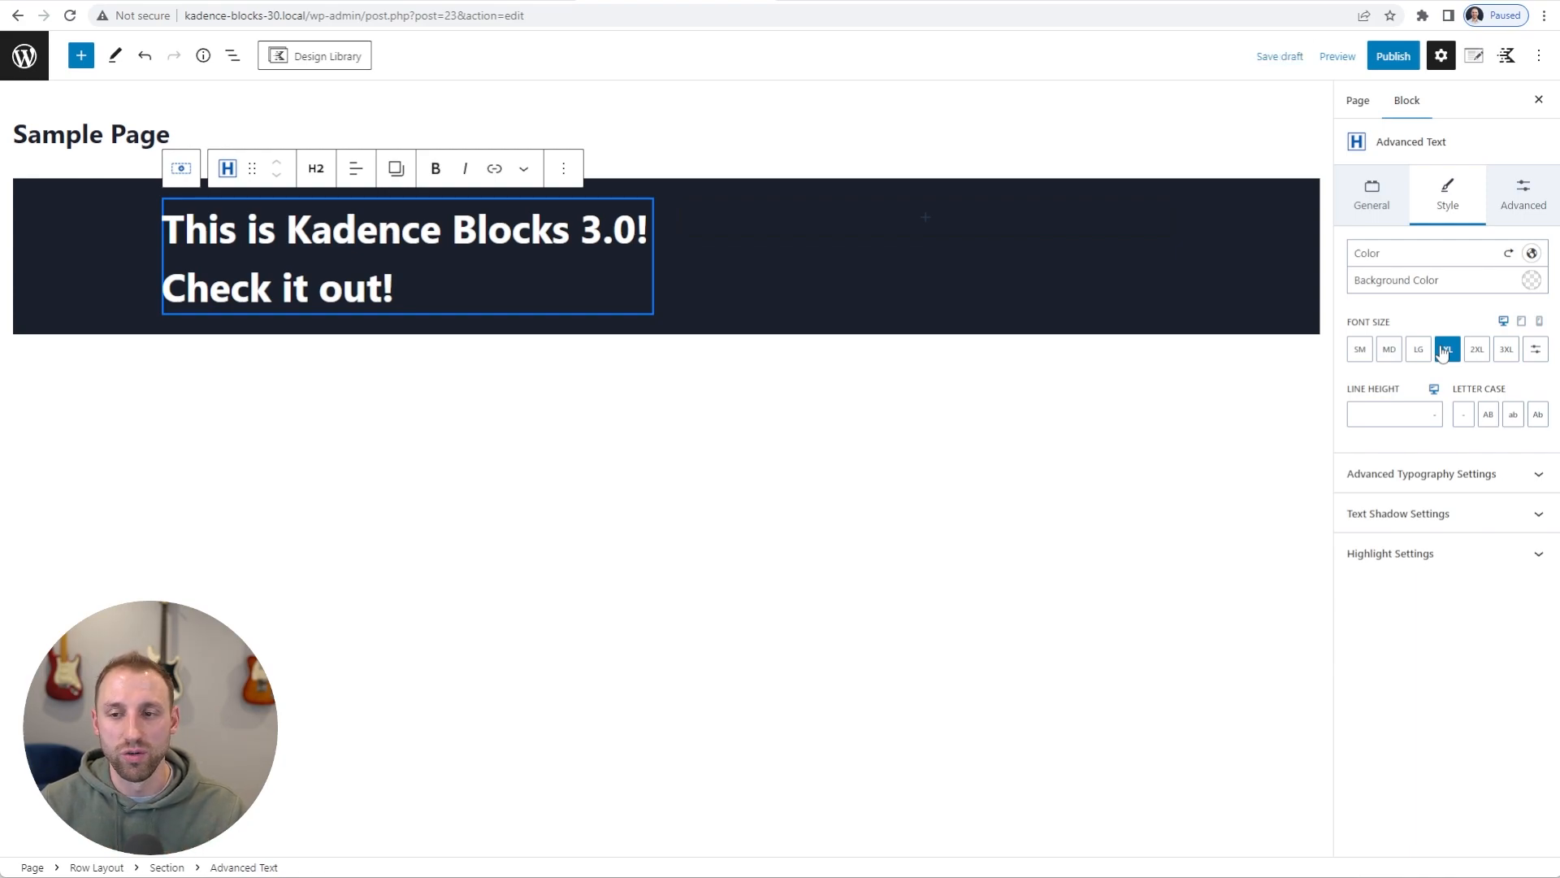
pyautogui.click(1434, 416)
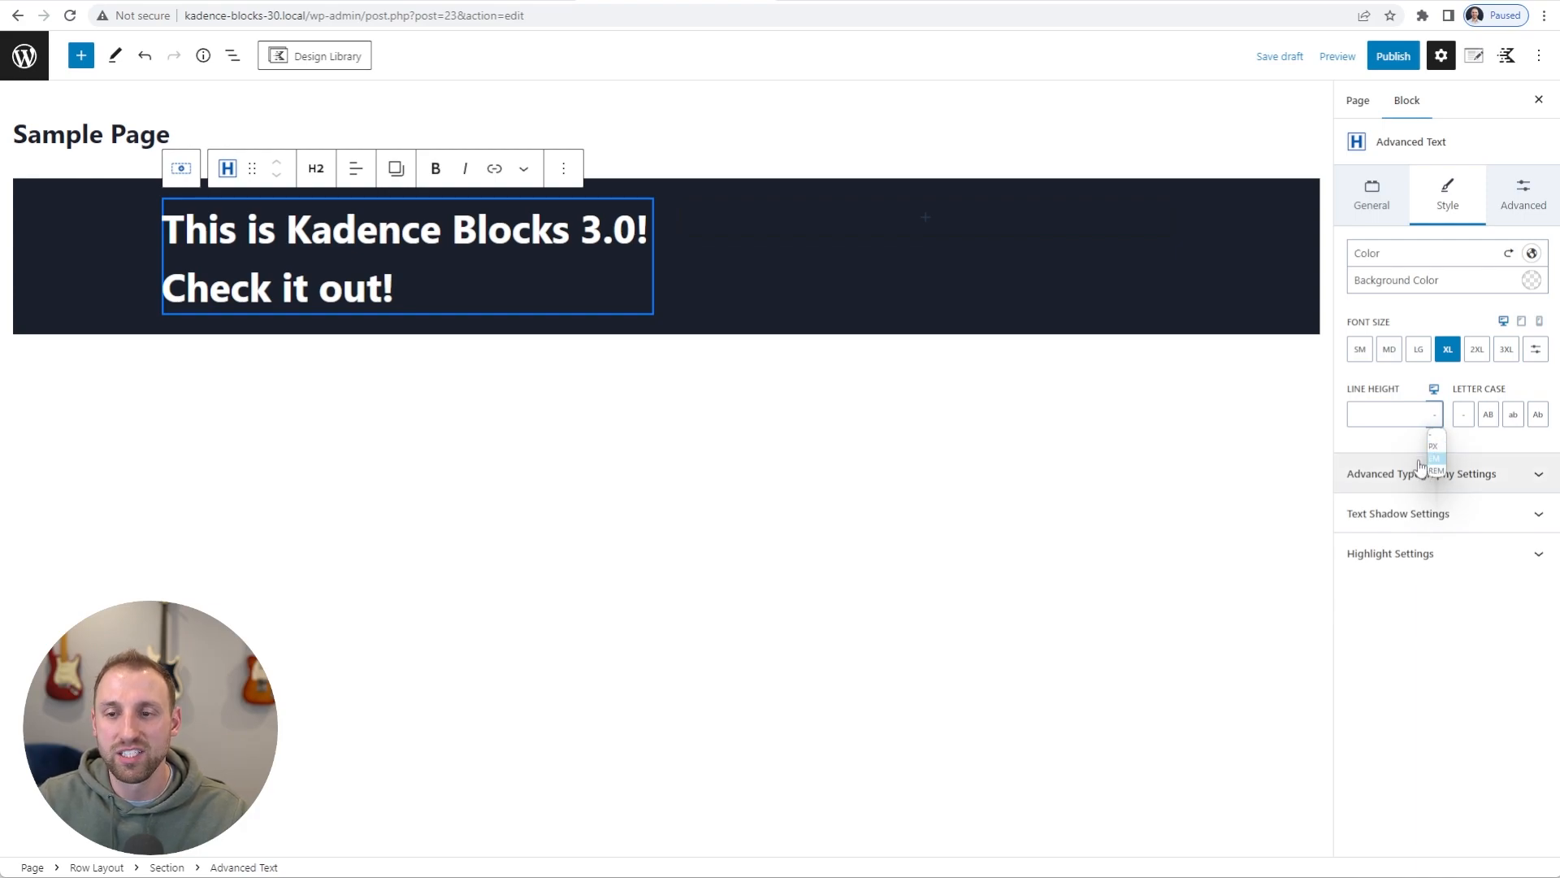
pyautogui.click(1382, 410)
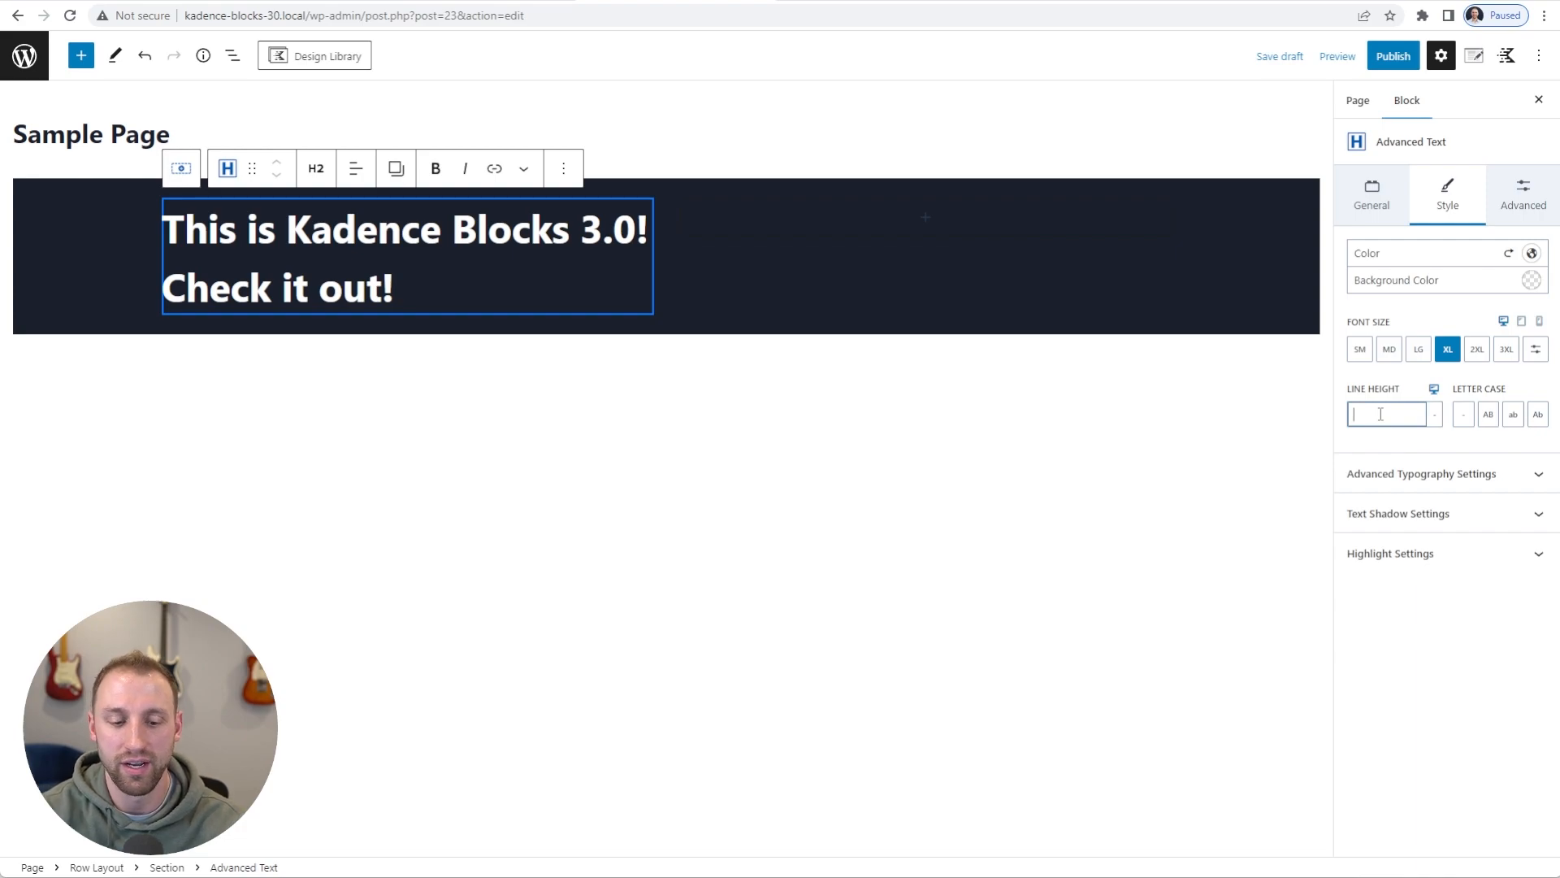
pyautogui.write('1.2')
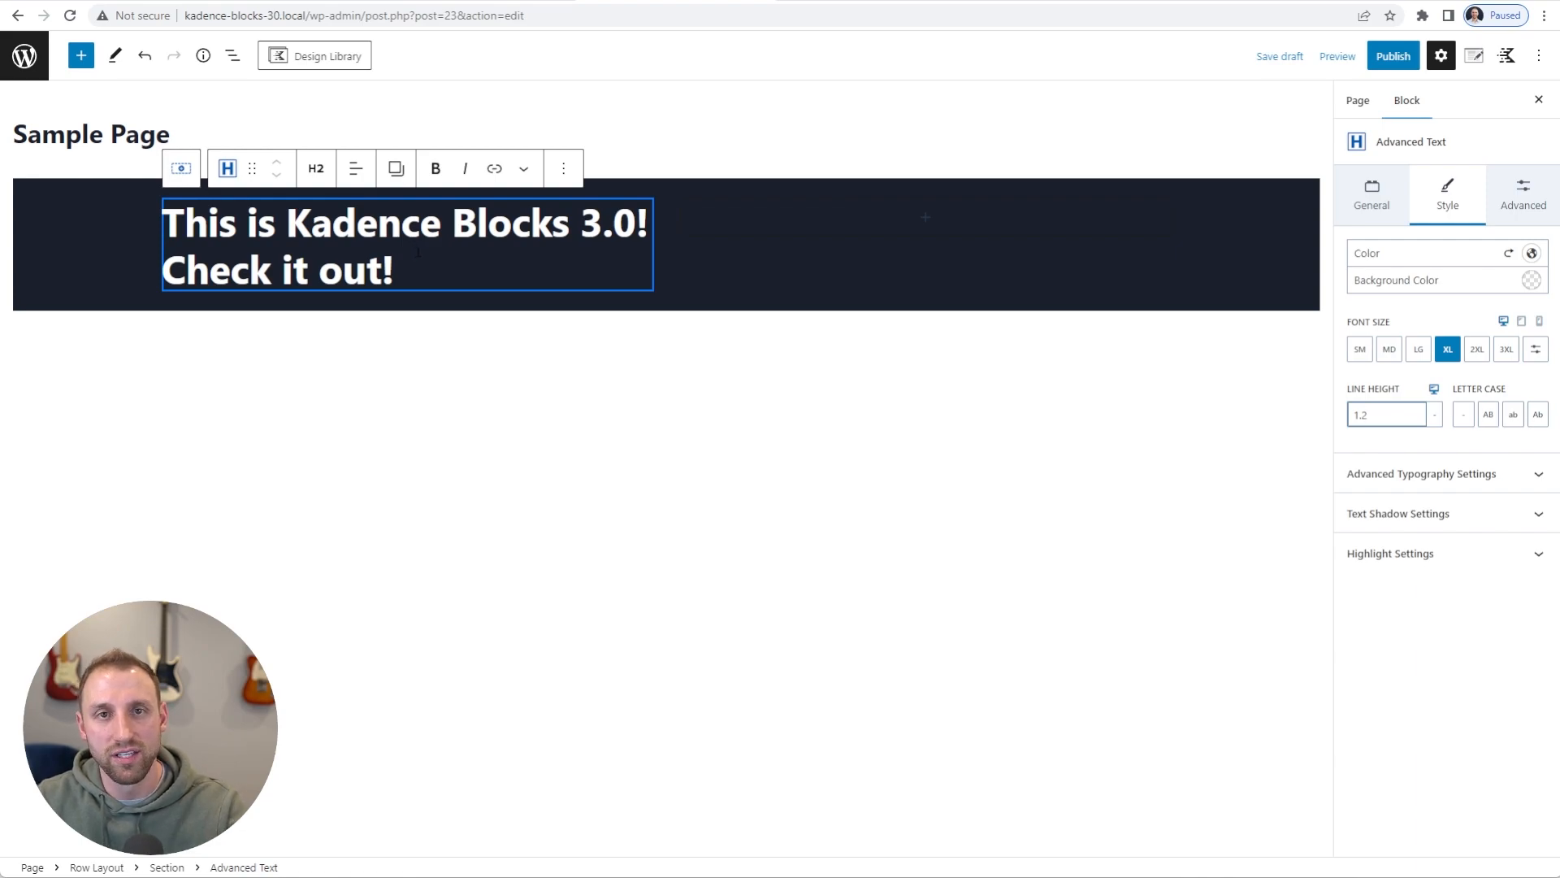
# Try the 2XL and 3XL preset font sizes on the headline and return it to XL
pyautogui.click(1477, 349)
pyautogui.click(1508, 358)
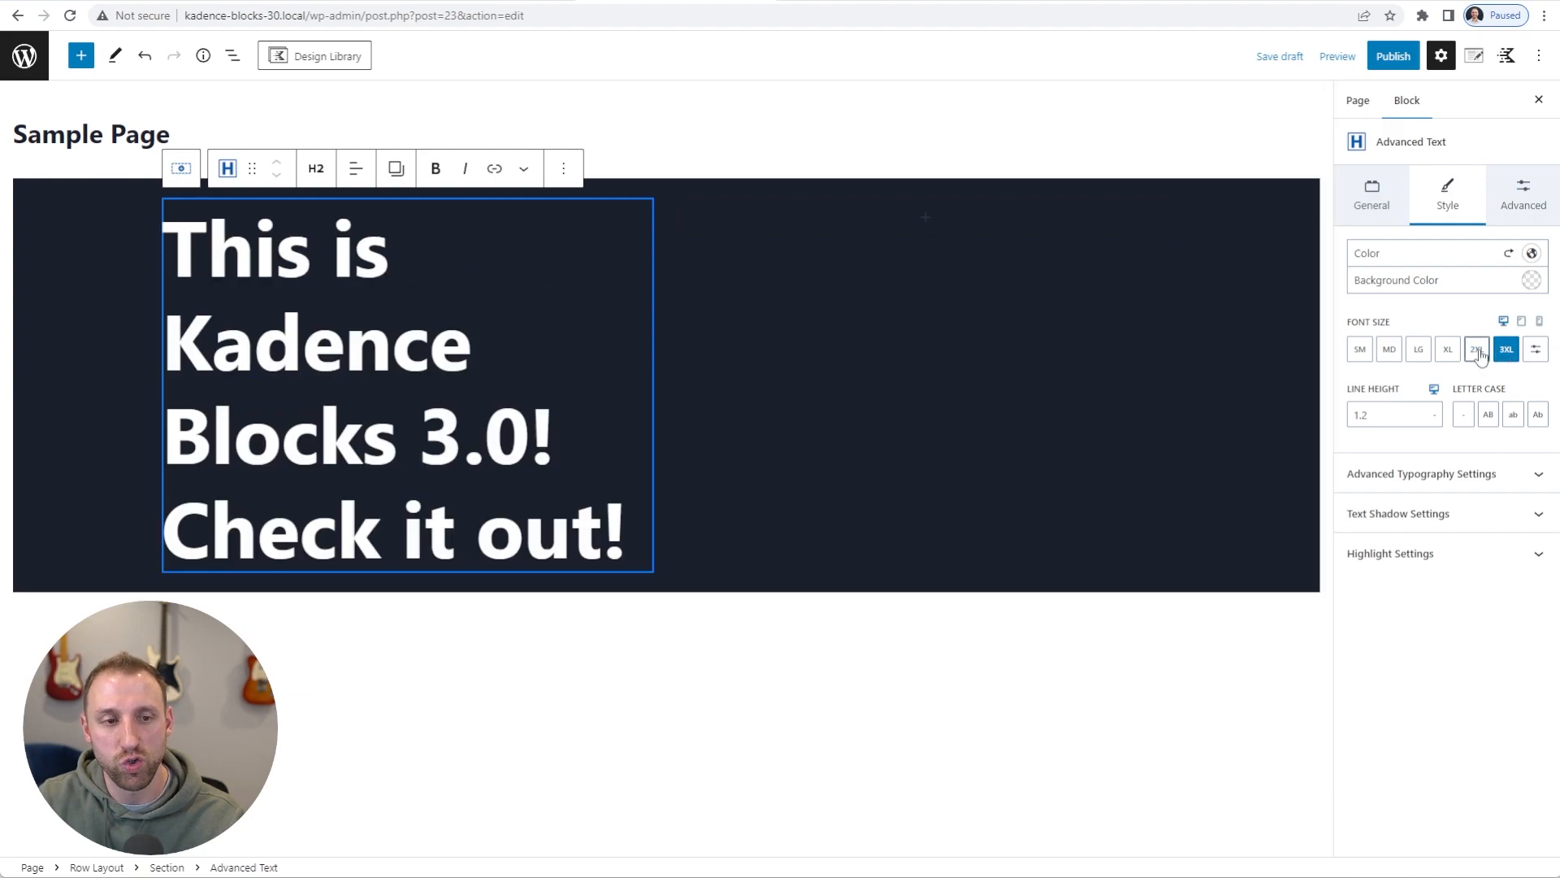
pyautogui.click(1478, 351)
pyautogui.click(1449, 351)
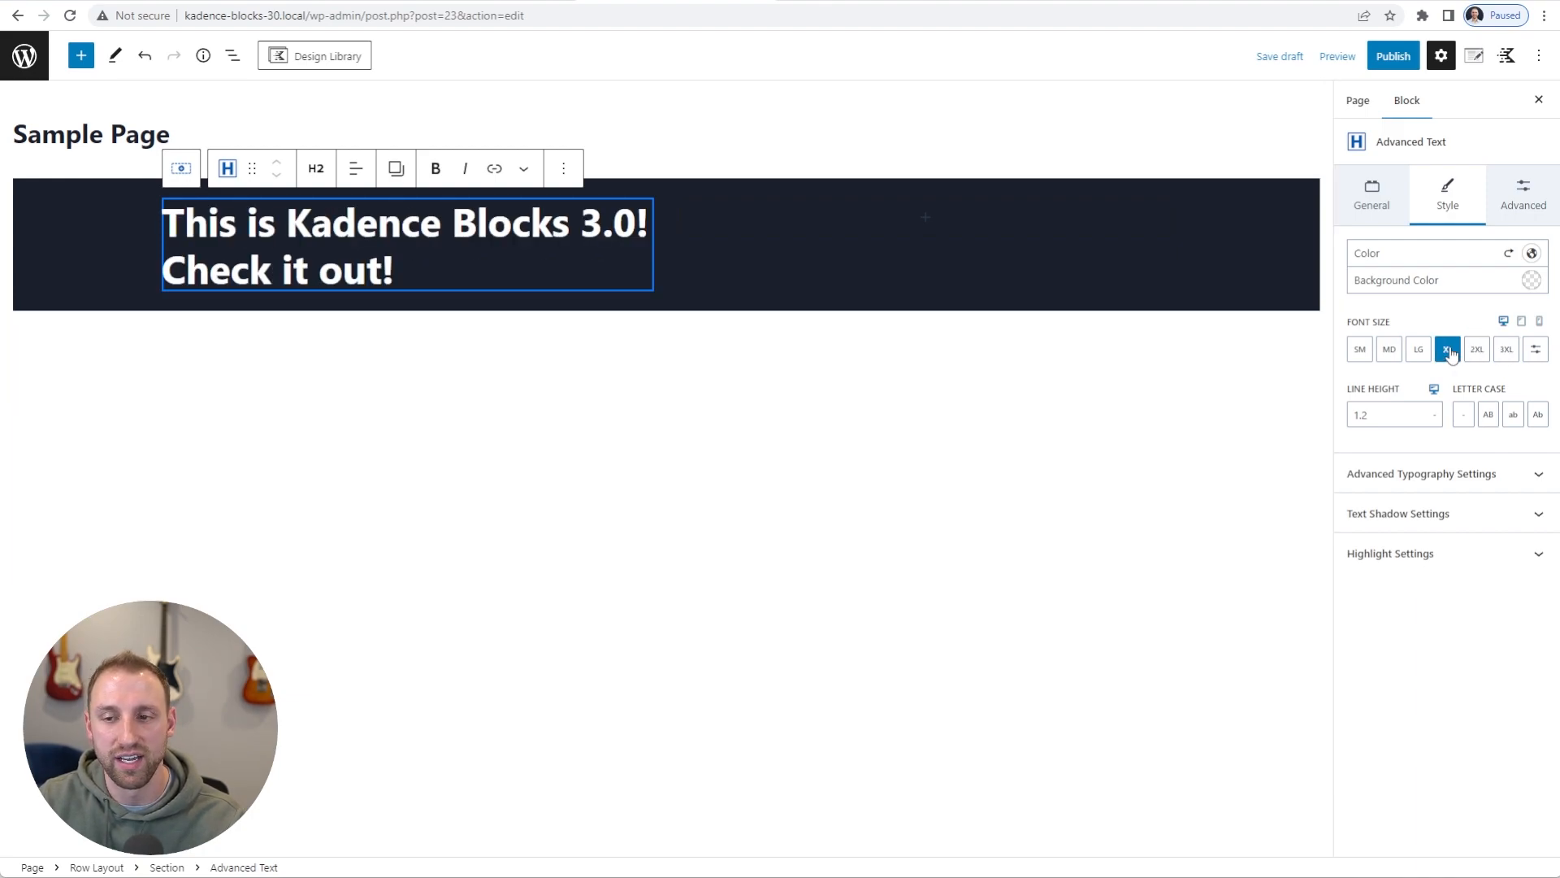
# Add an Advanced Text block below the headline, make it a paragraph, and fill it with Lorem ipsum placeholder text
pyautogui.press('Return')
pyautogui.click(317, 282)
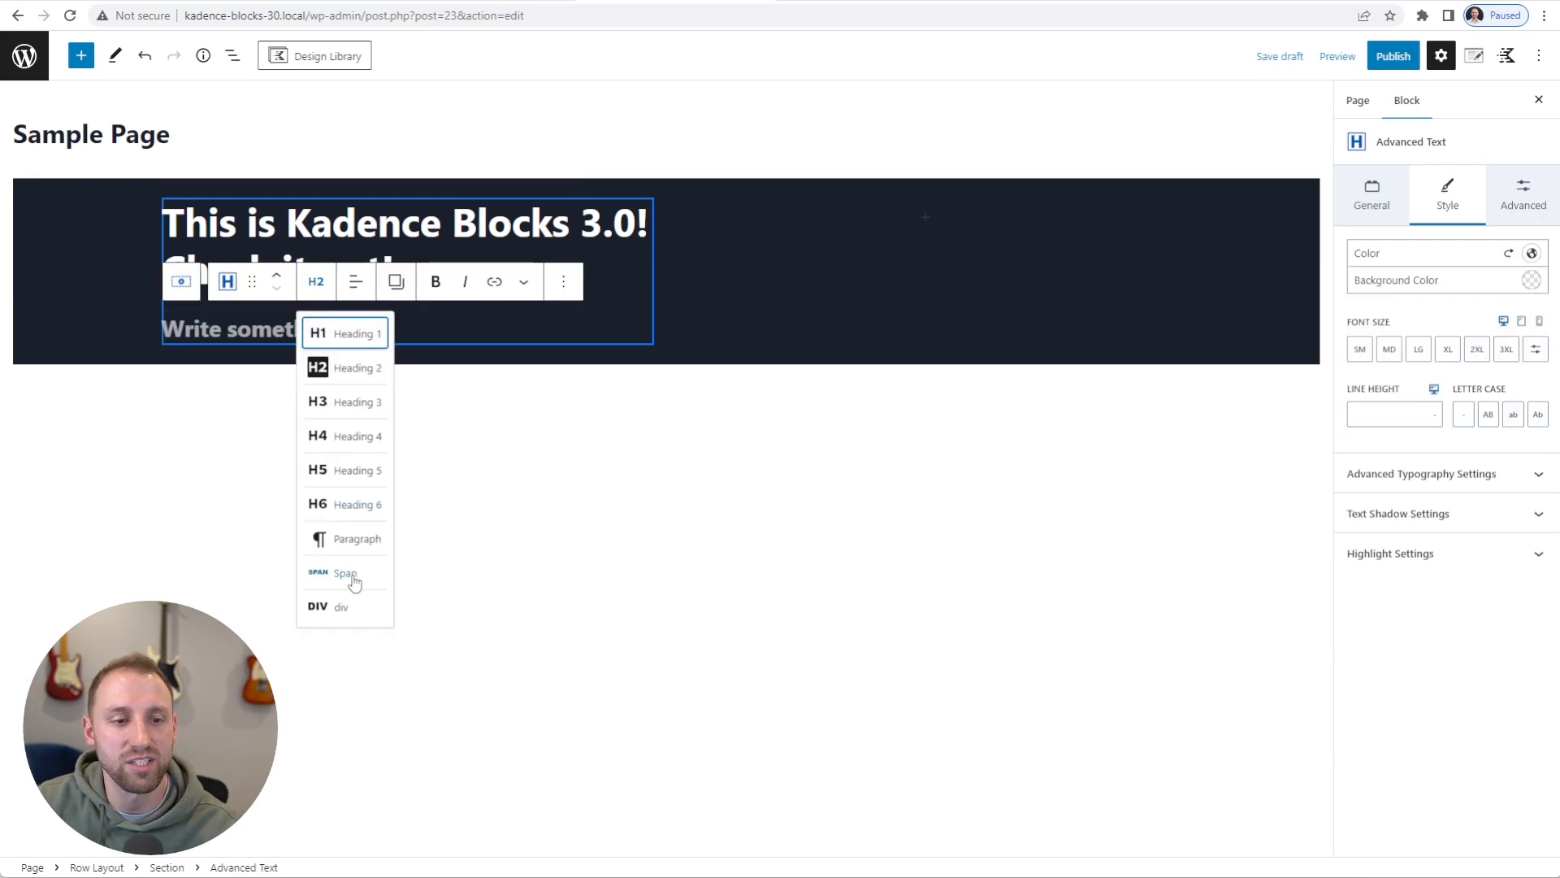
pyautogui.click(352, 532)
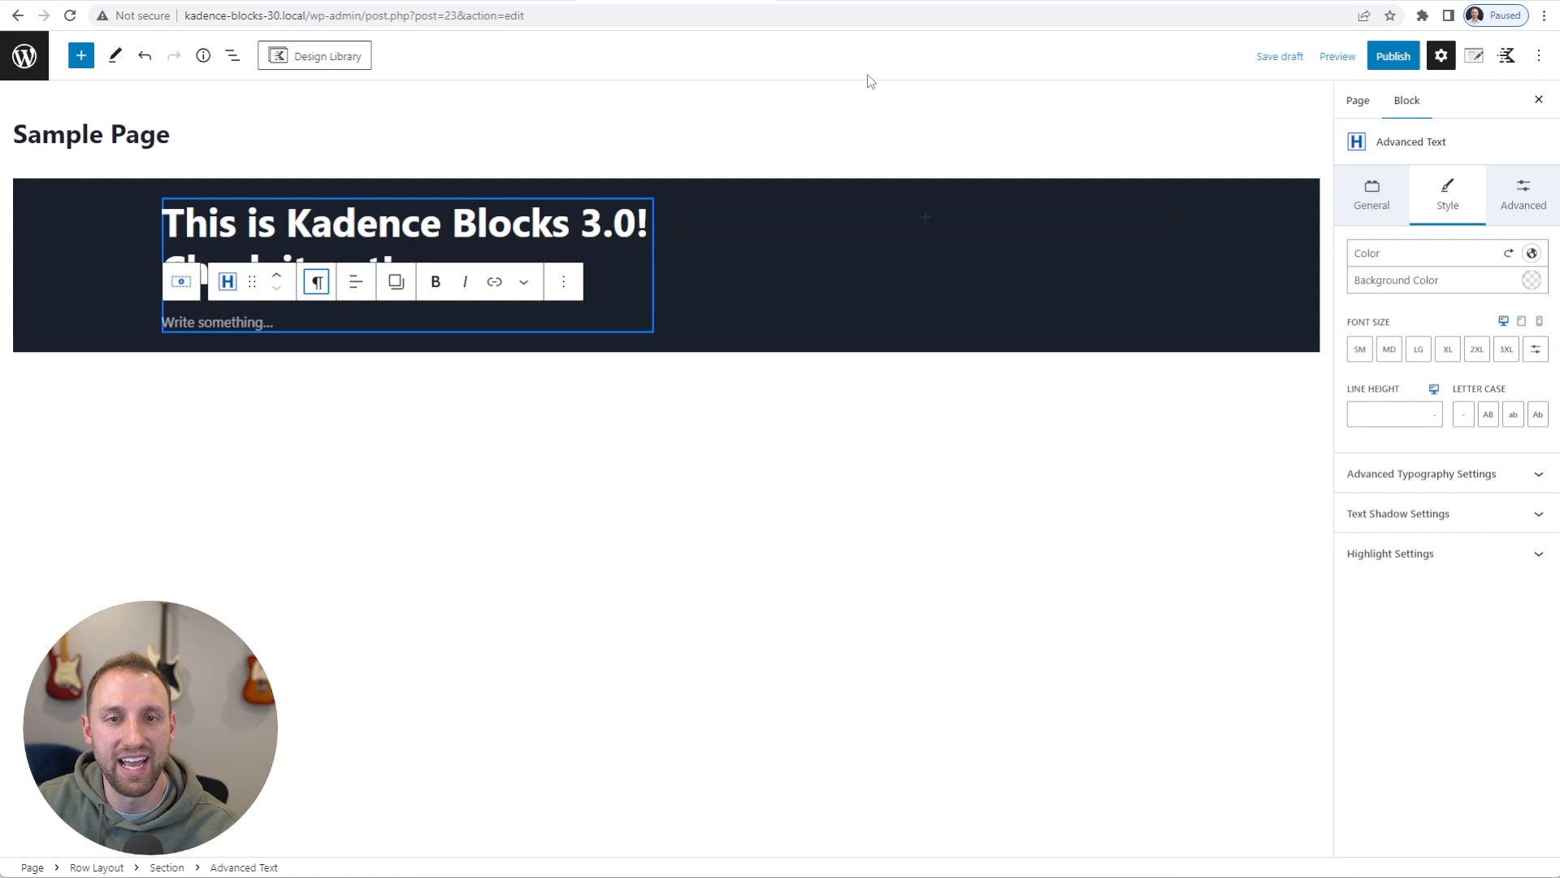
pyautogui.write('Lorem ipsum dolor sit amet, consectetur adipiscing elit. Nulla in semper sem. Curabitur posuere varius augue. Curabitur commodo in velit sed laoreet. Proin diam leo, tincidunt eget sem a, sodales sagittis urna. Pellentesque cursus urna eu ornare mollis.')
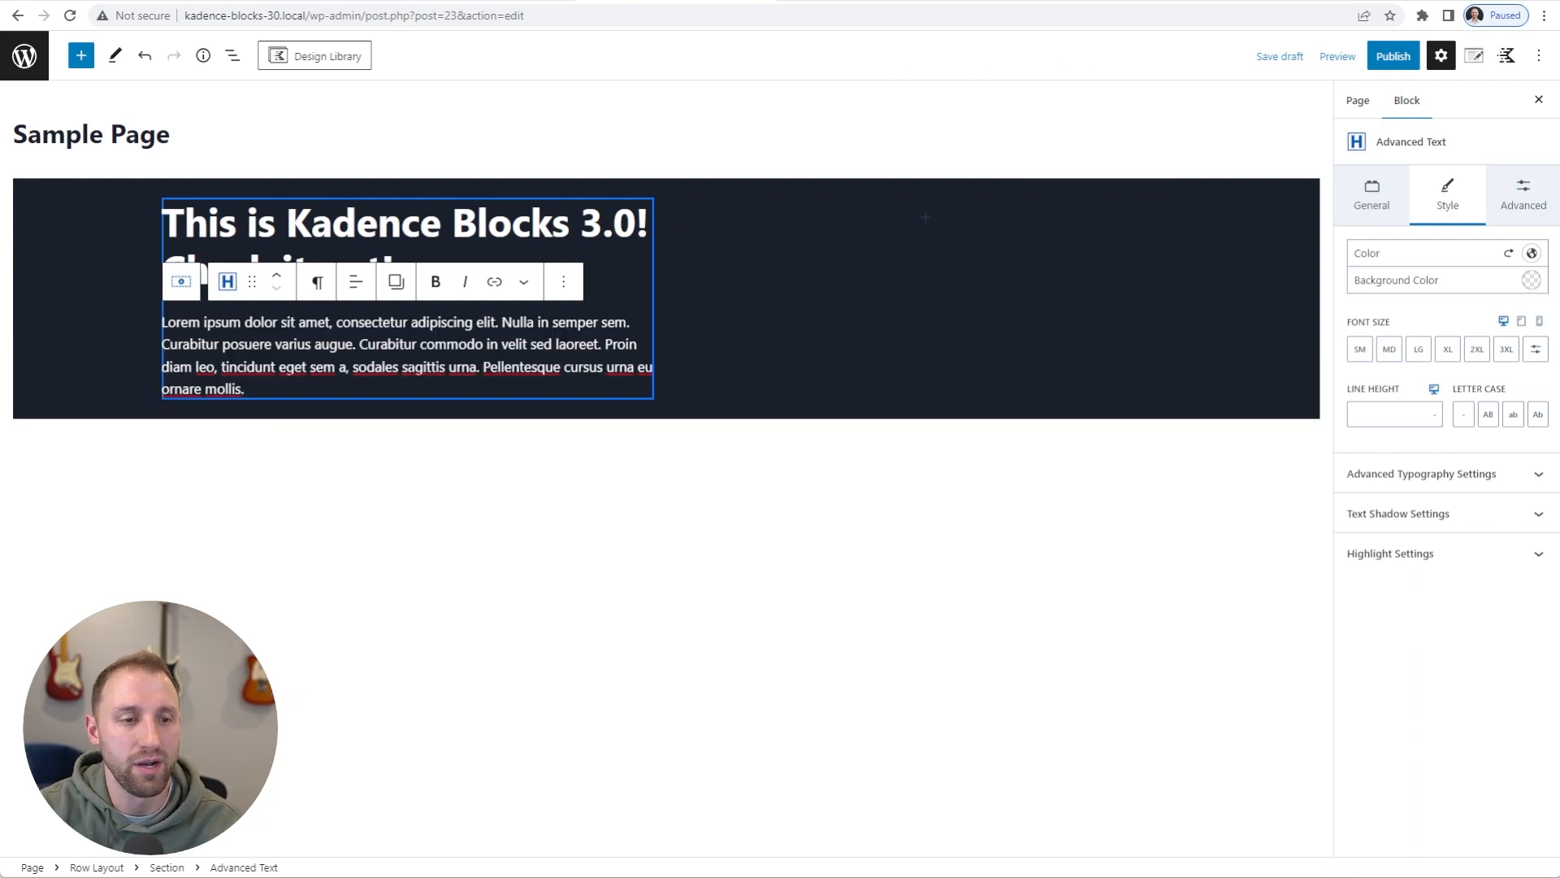
# Insert an Advanced Buttons block below the paragraph and label its button "Call to Action"
pyautogui.press('Return')
pyautogui.write('/adv')
pyautogui.press('Down')
pyautogui.press('Return')
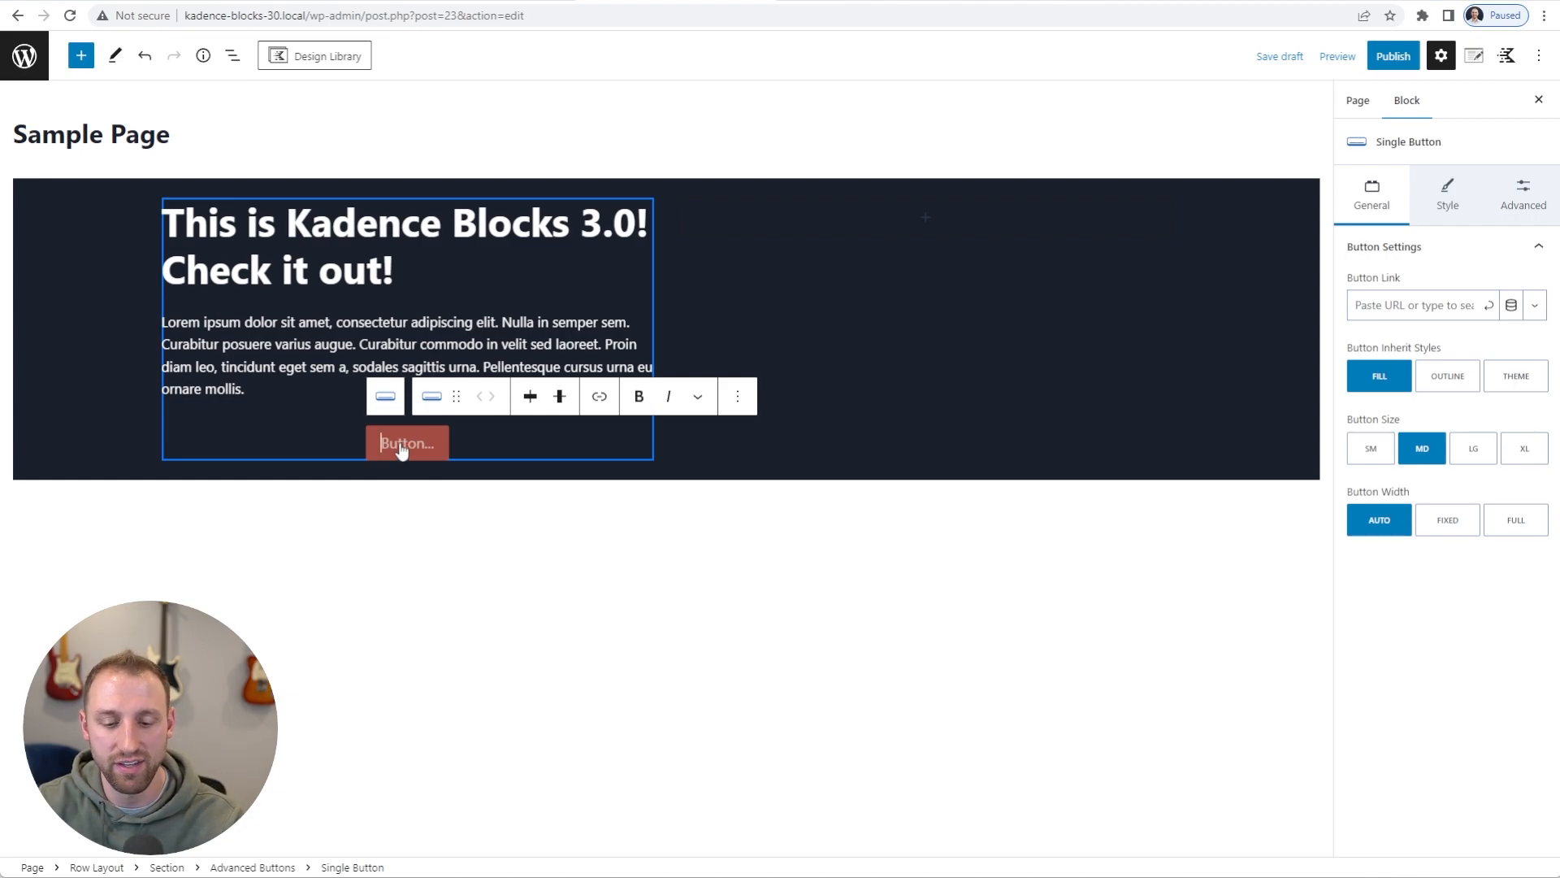
pyautogui.write('Call to Action')
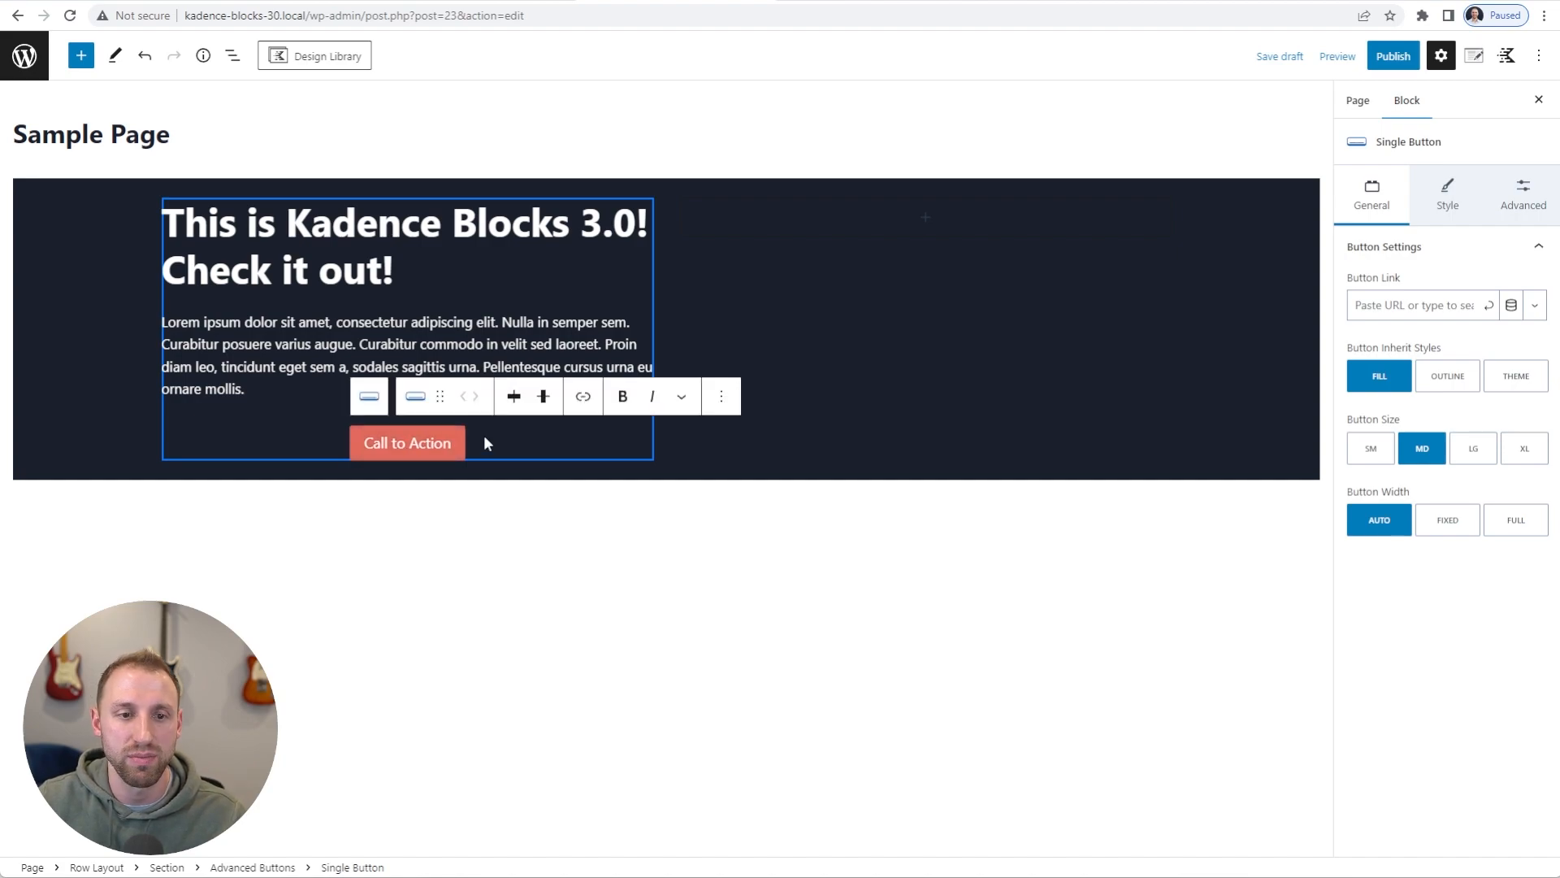
# Justify the "Call to Action" button to the left of its column
pyautogui.click(515, 400)
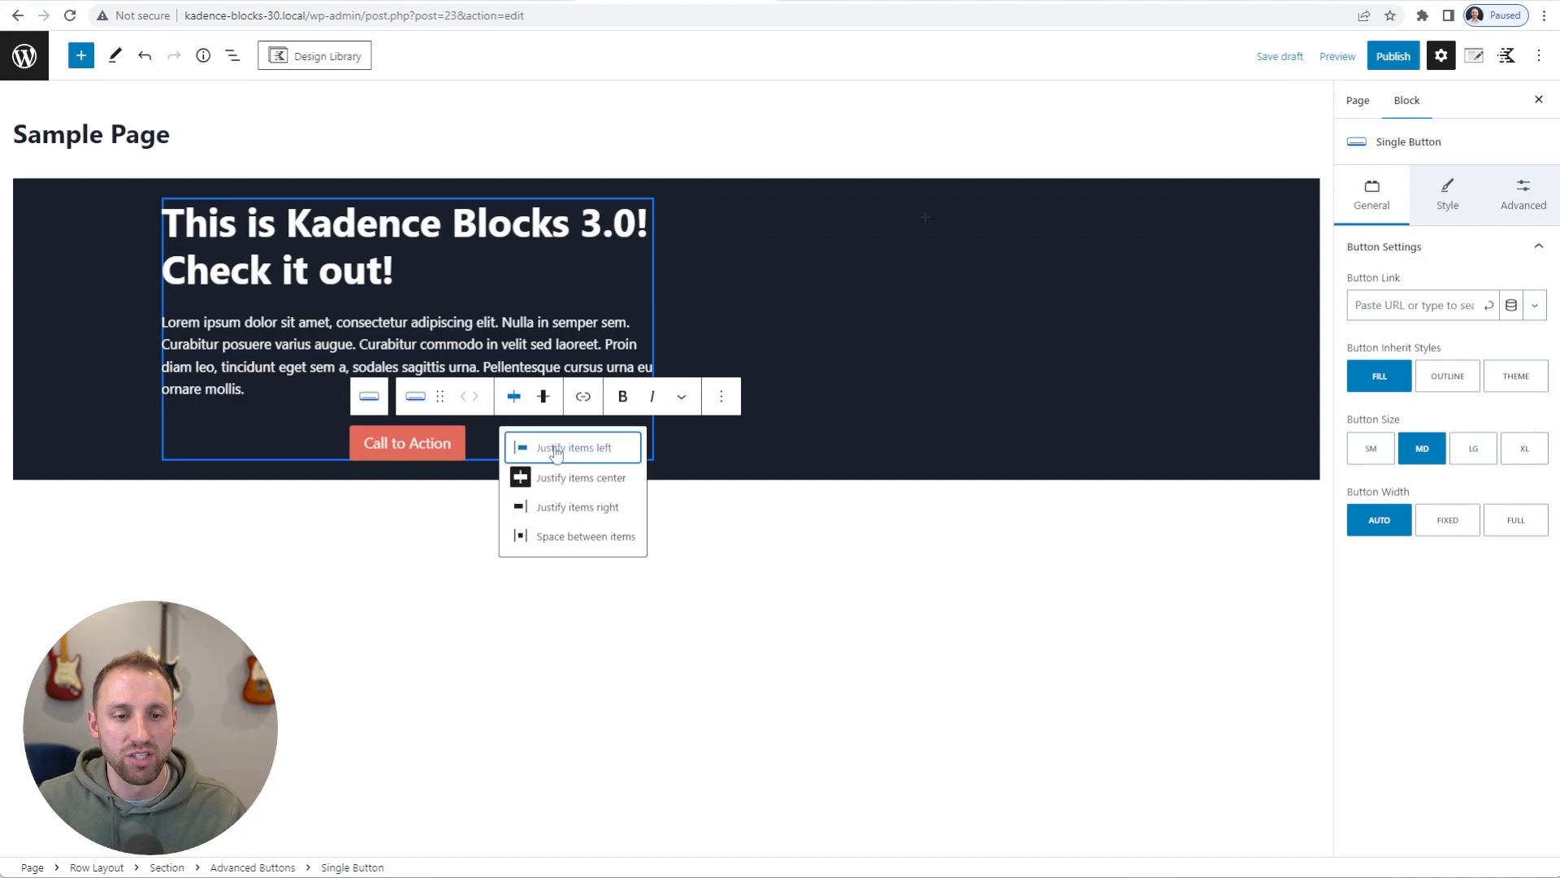
pyautogui.click(556, 450)
pyautogui.click(359, 864)
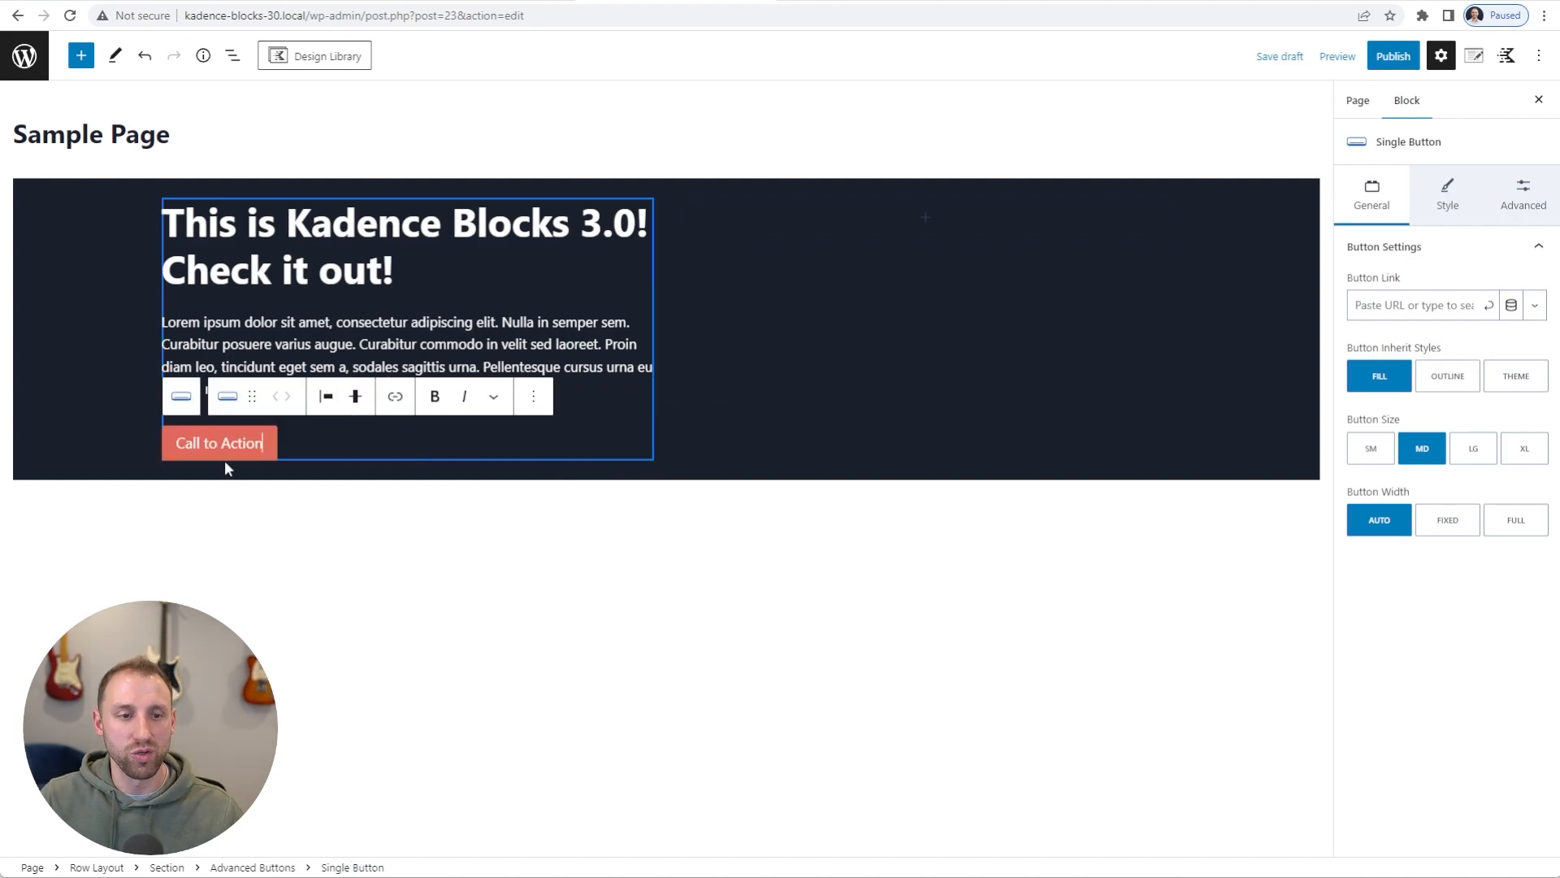
pyautogui.click(258, 447)
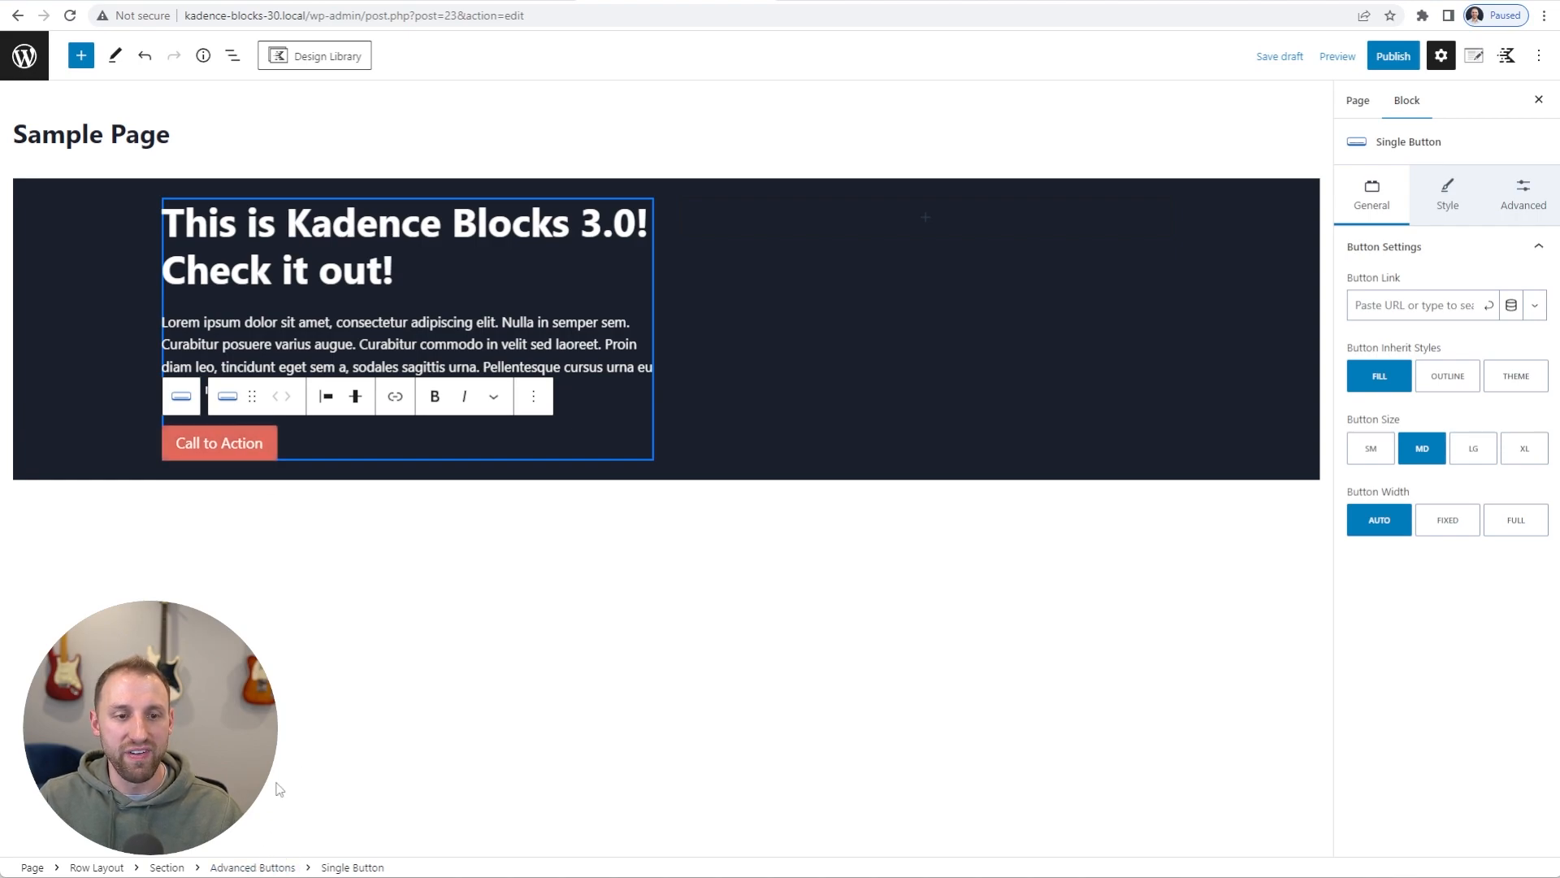
# Add a second button to the Advanced Buttons block and label it "Secondary Button"
pyautogui.click(256, 867)
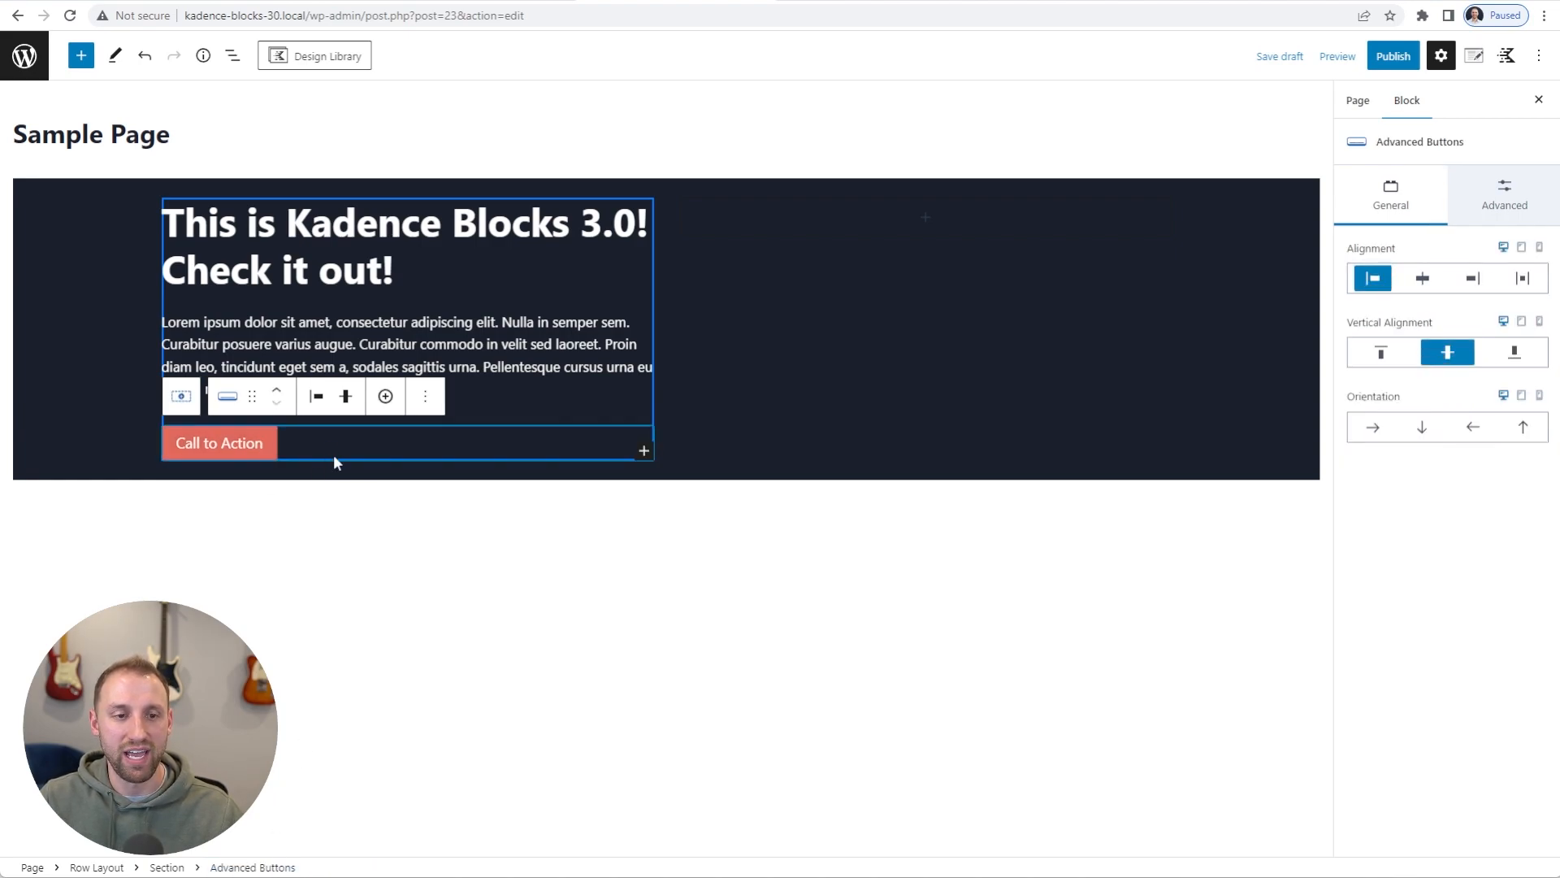
pyautogui.click(385, 399)
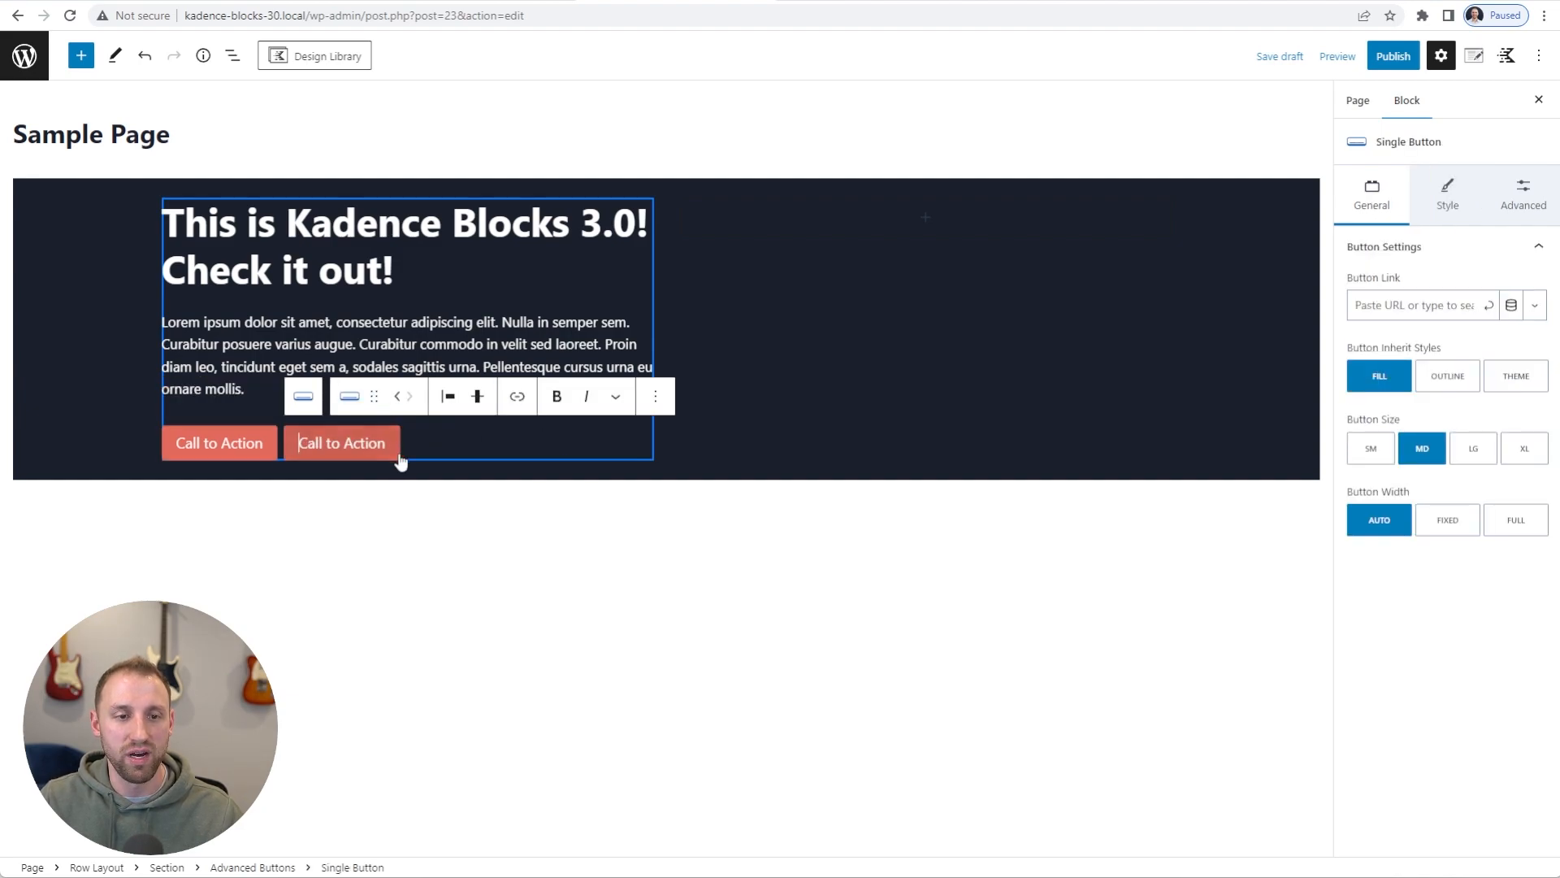
pyautogui.tripleClick(325, 452)
pyautogui.write('Secondary Button')
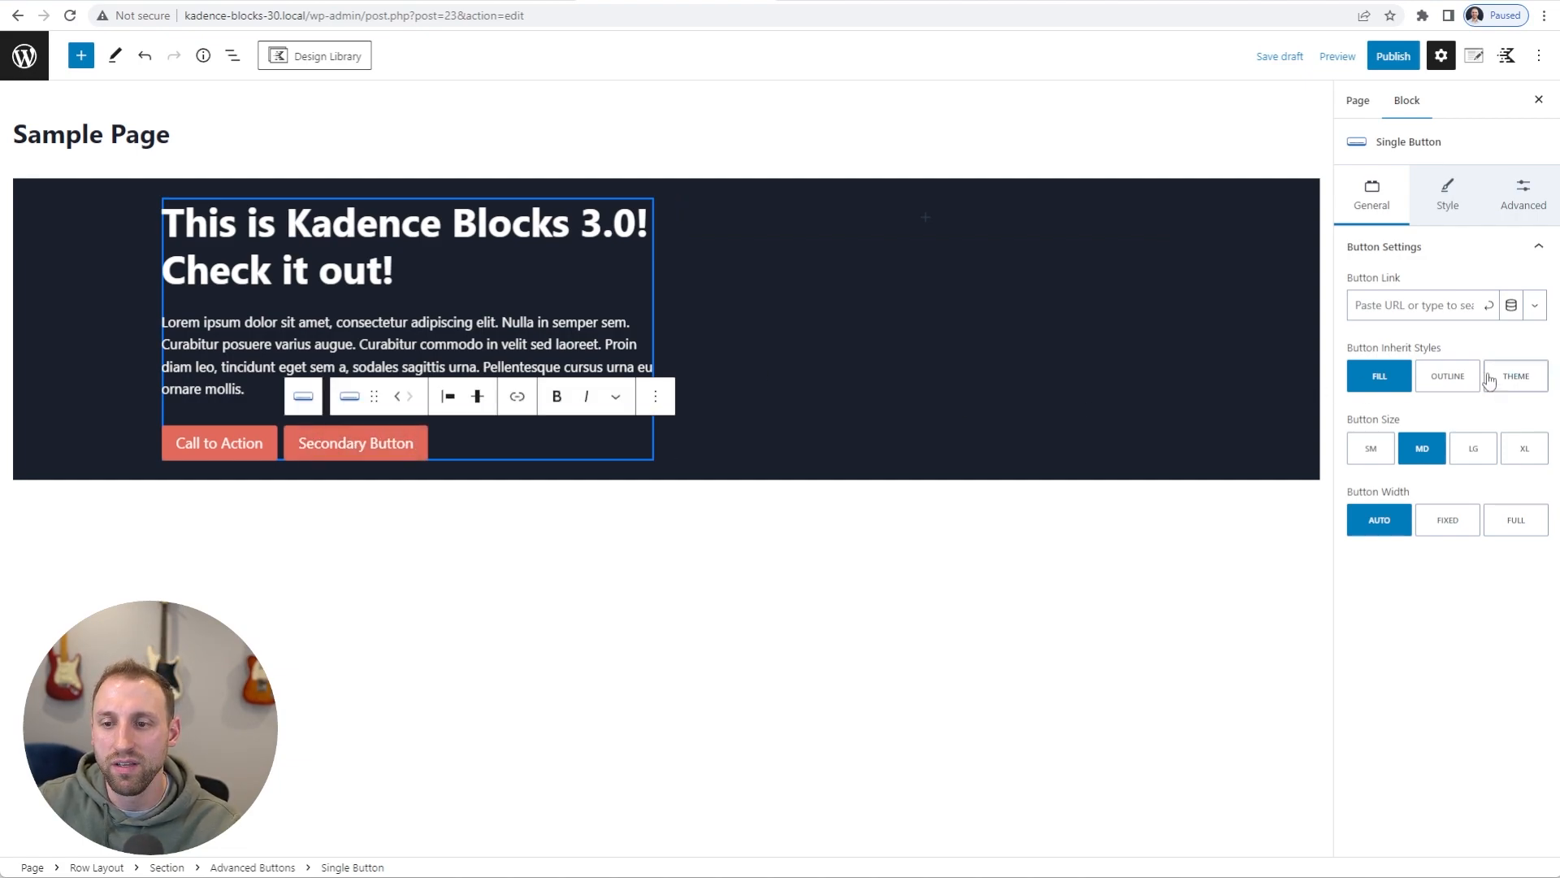
# Try the Outline style, LG size and Full width on the secondary button, returning each to Fill, MD and Auto
pyautogui.click(1441, 384)
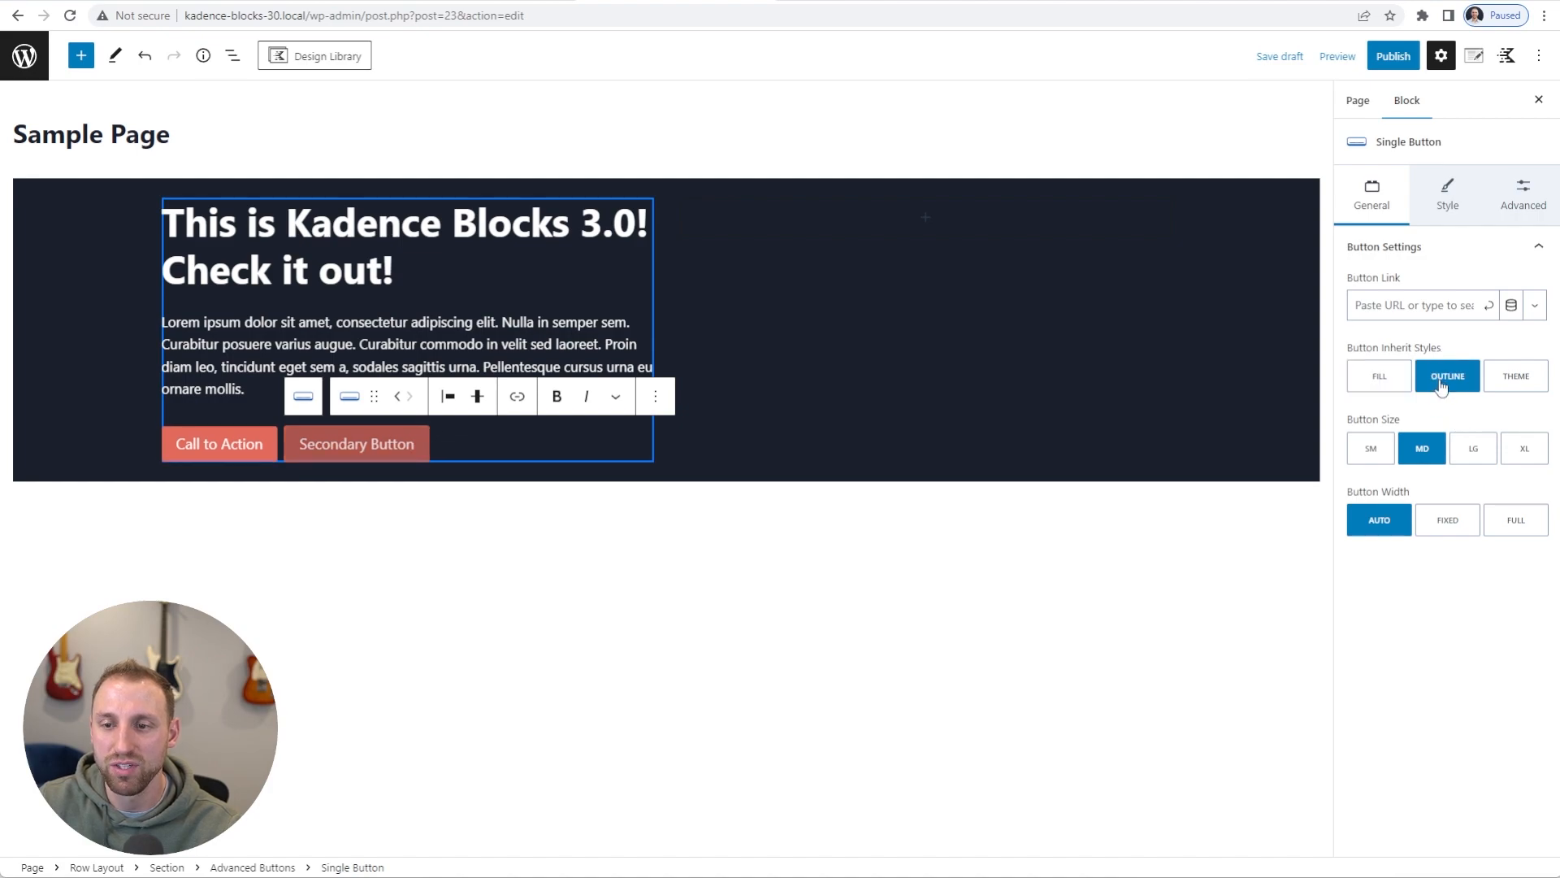
pyautogui.click(1388, 379)
pyautogui.click(1468, 459)
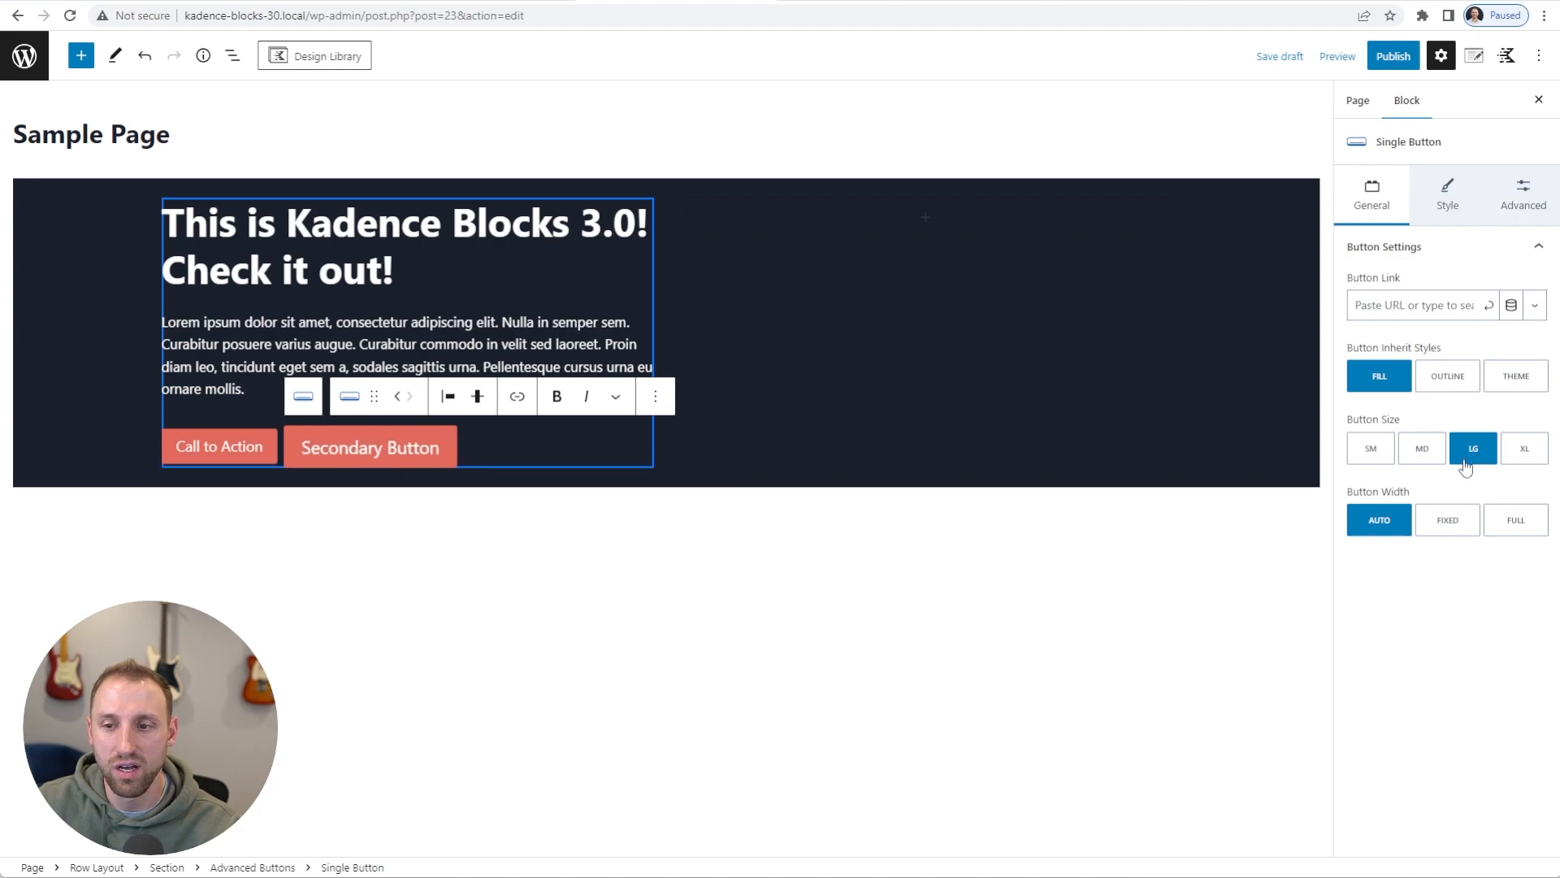
pyautogui.click(1418, 462)
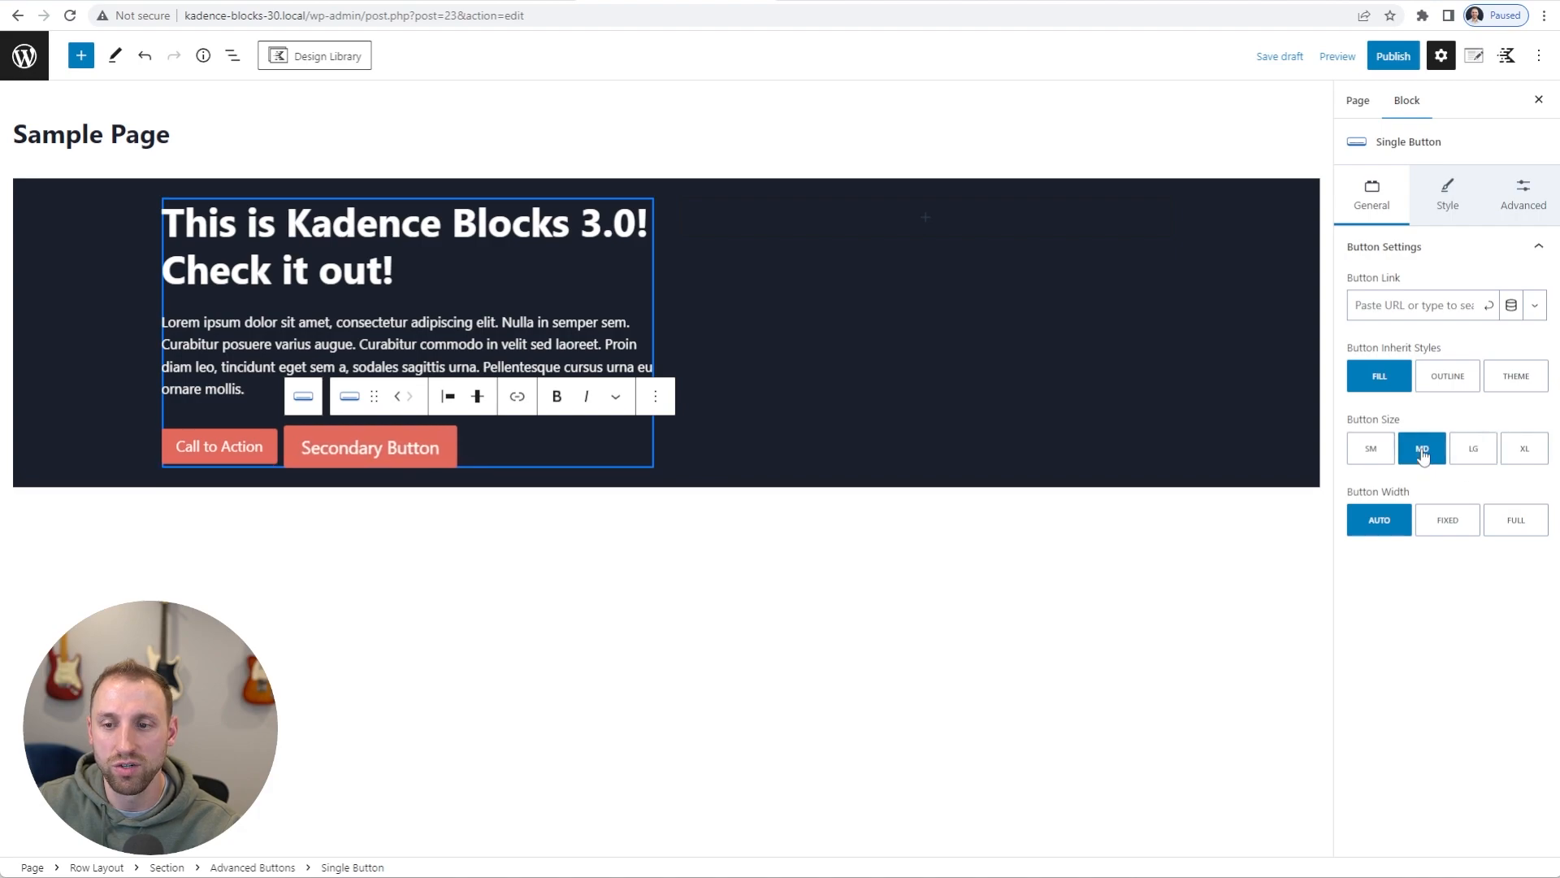
pyautogui.click(1517, 528)
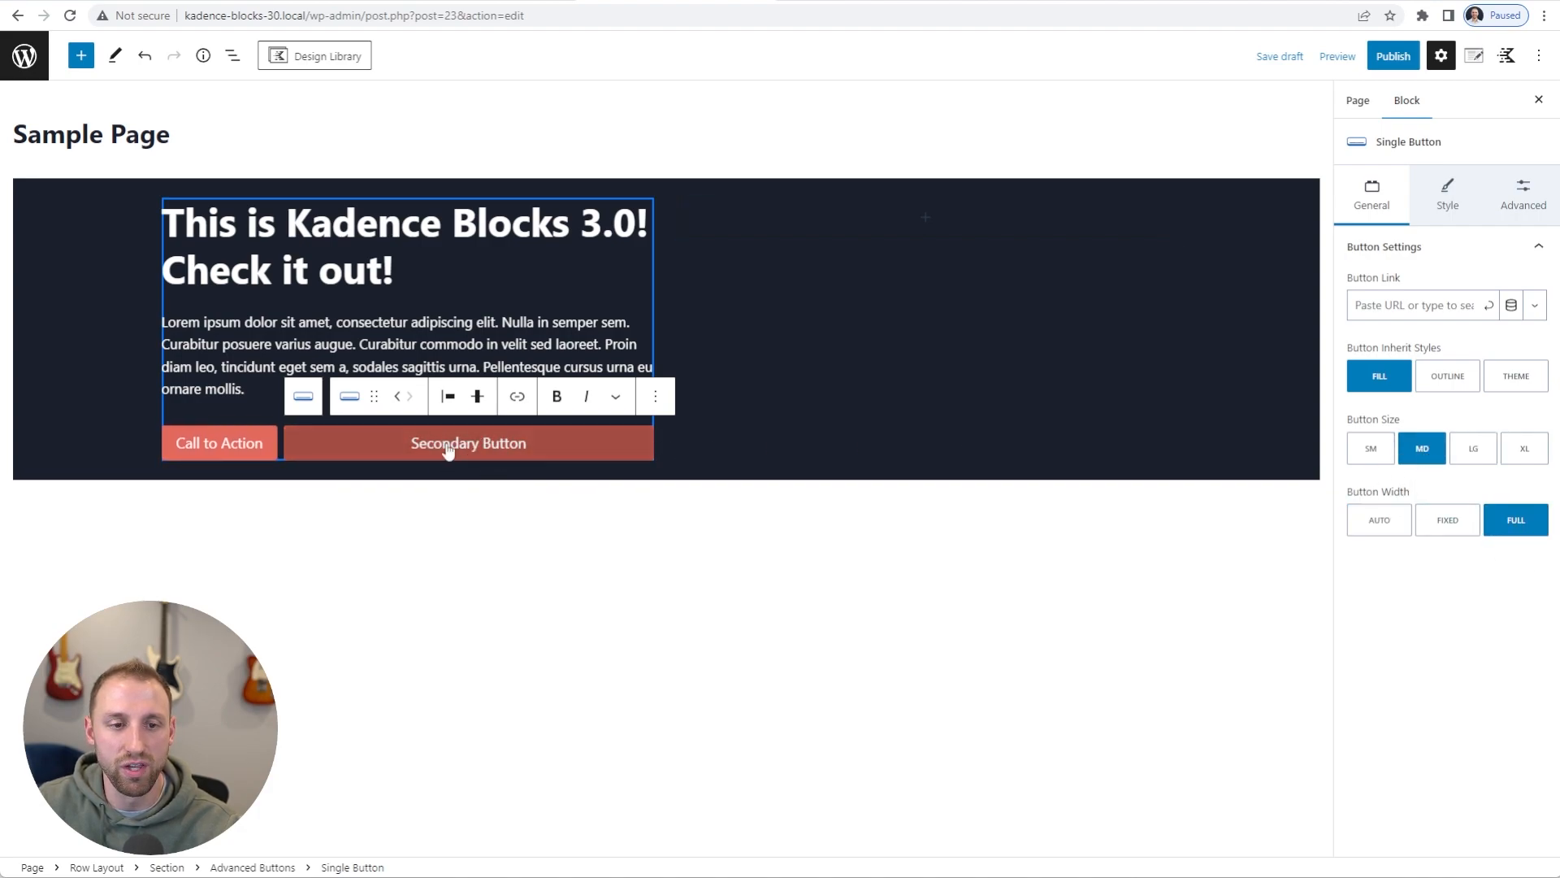
pyautogui.click(1379, 521)
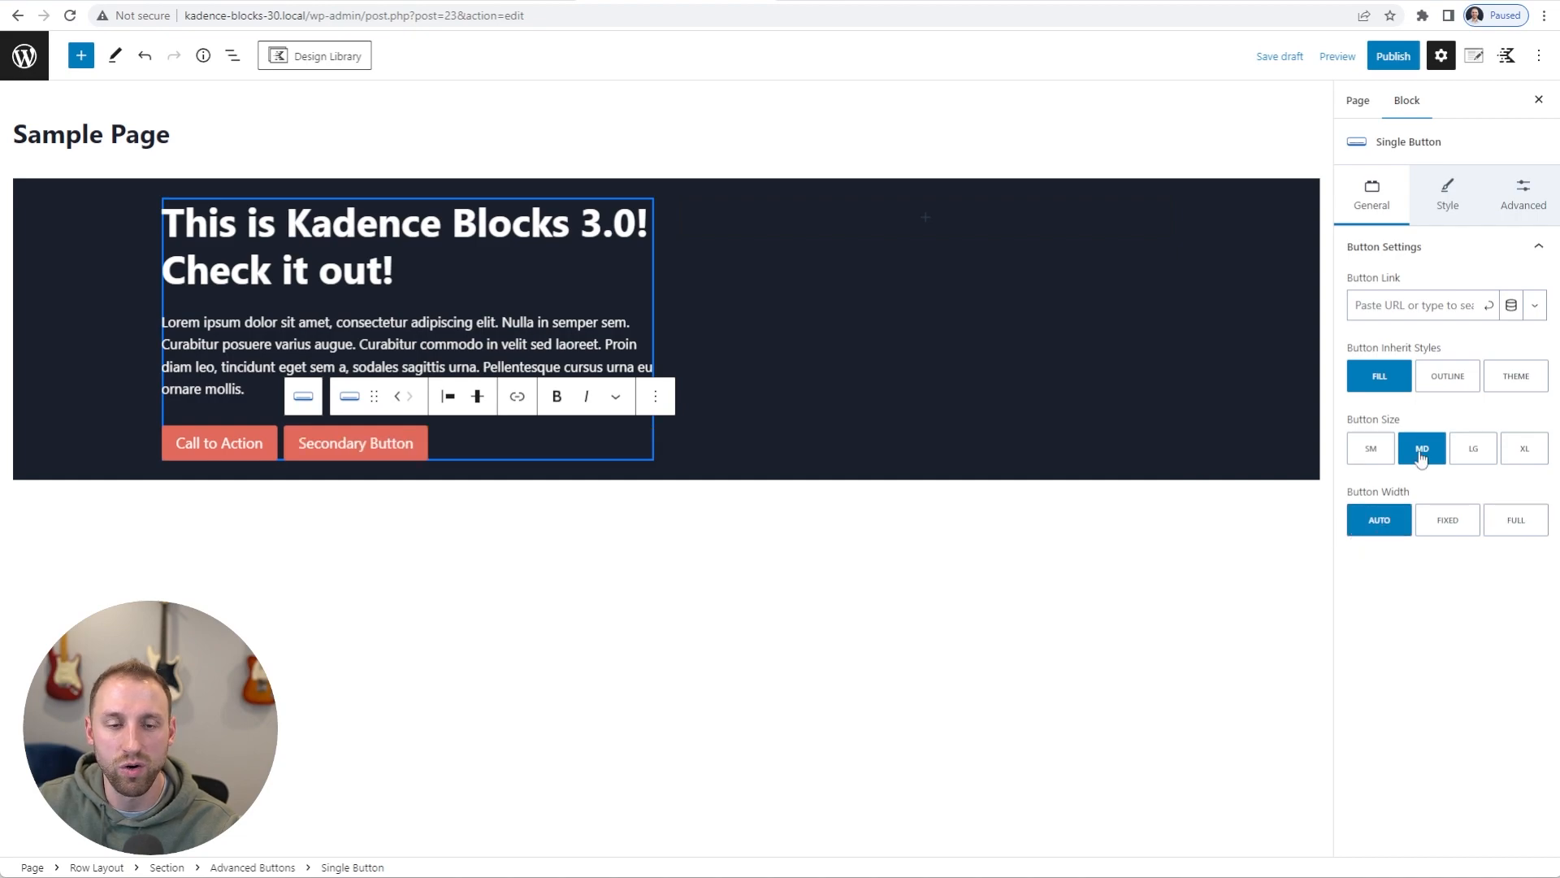
# Set the secondary button's text color to white and make its background fully transparent with an alpha of 0
pyautogui.click(1446, 208)
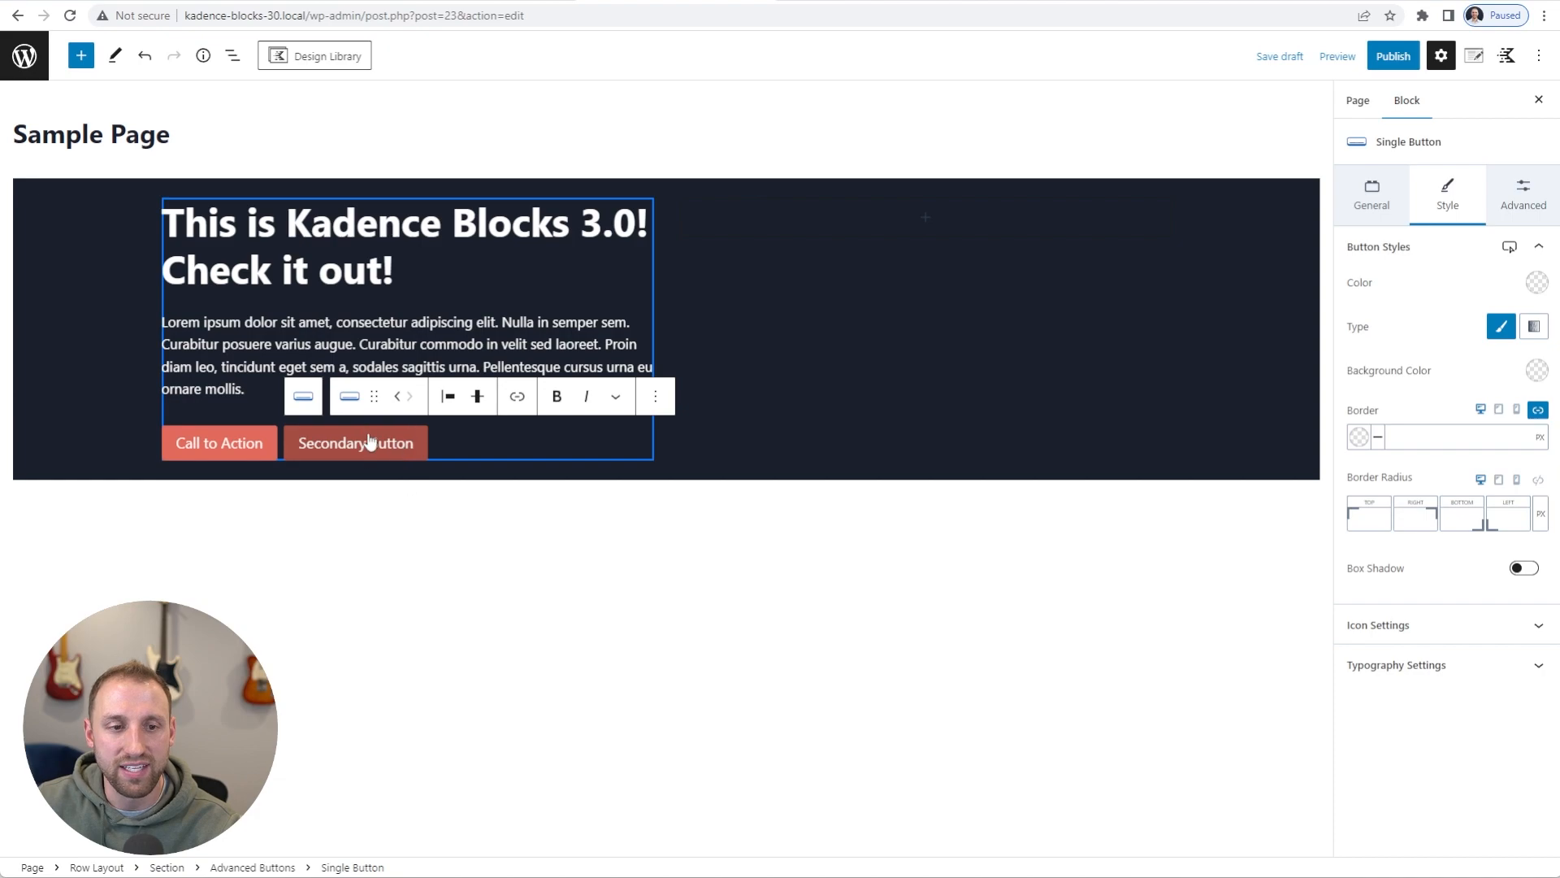
pyautogui.click(1537, 283)
pyautogui.click(1518, 533)
pyautogui.click(1481, 286)
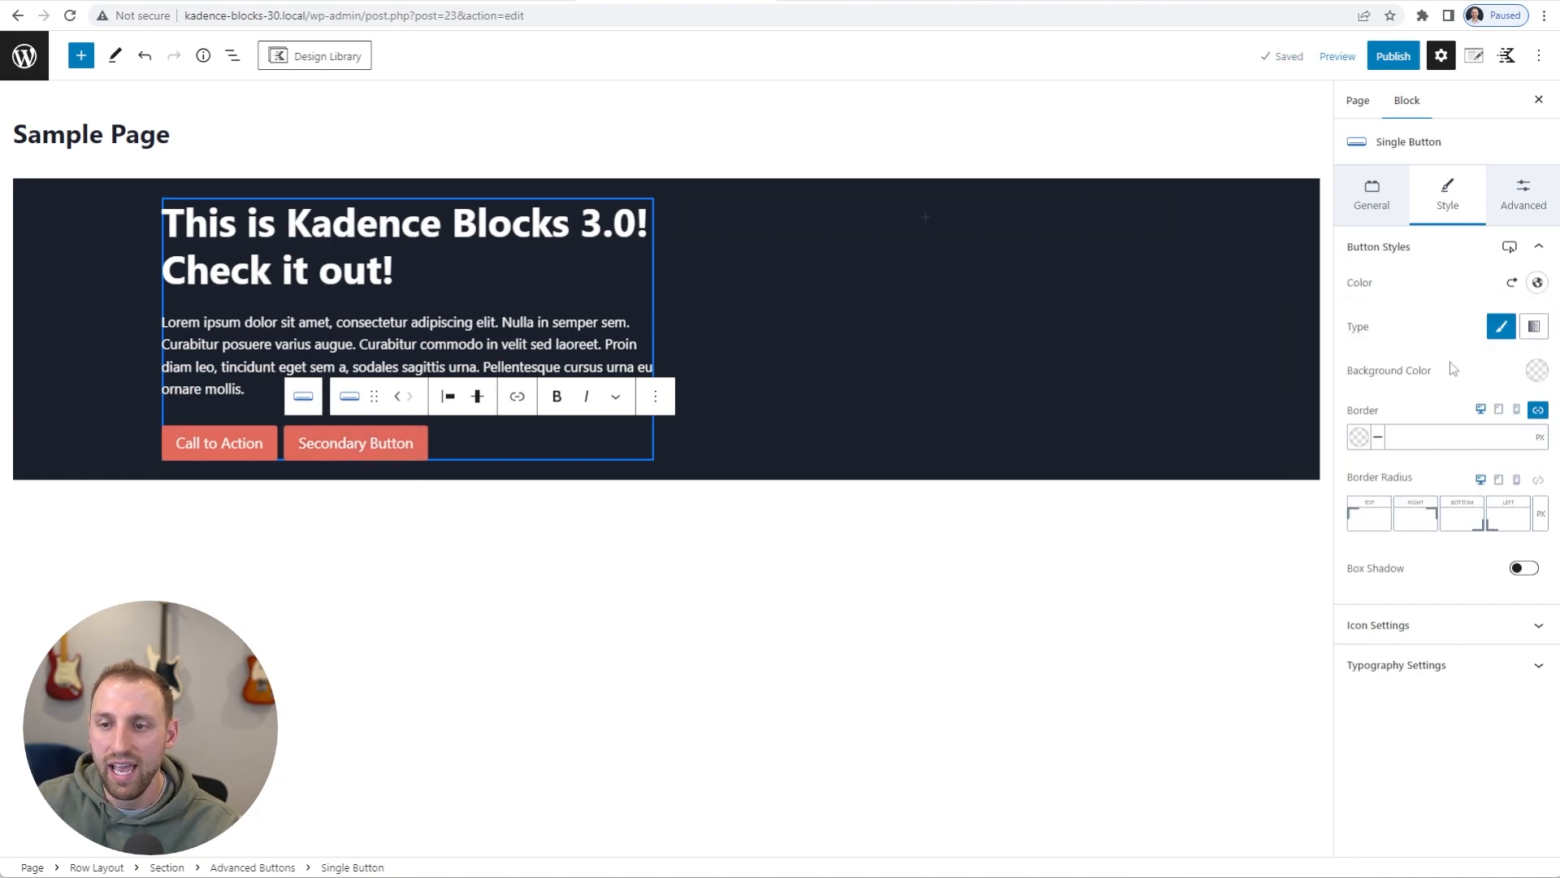
pyautogui.click(1537, 370)
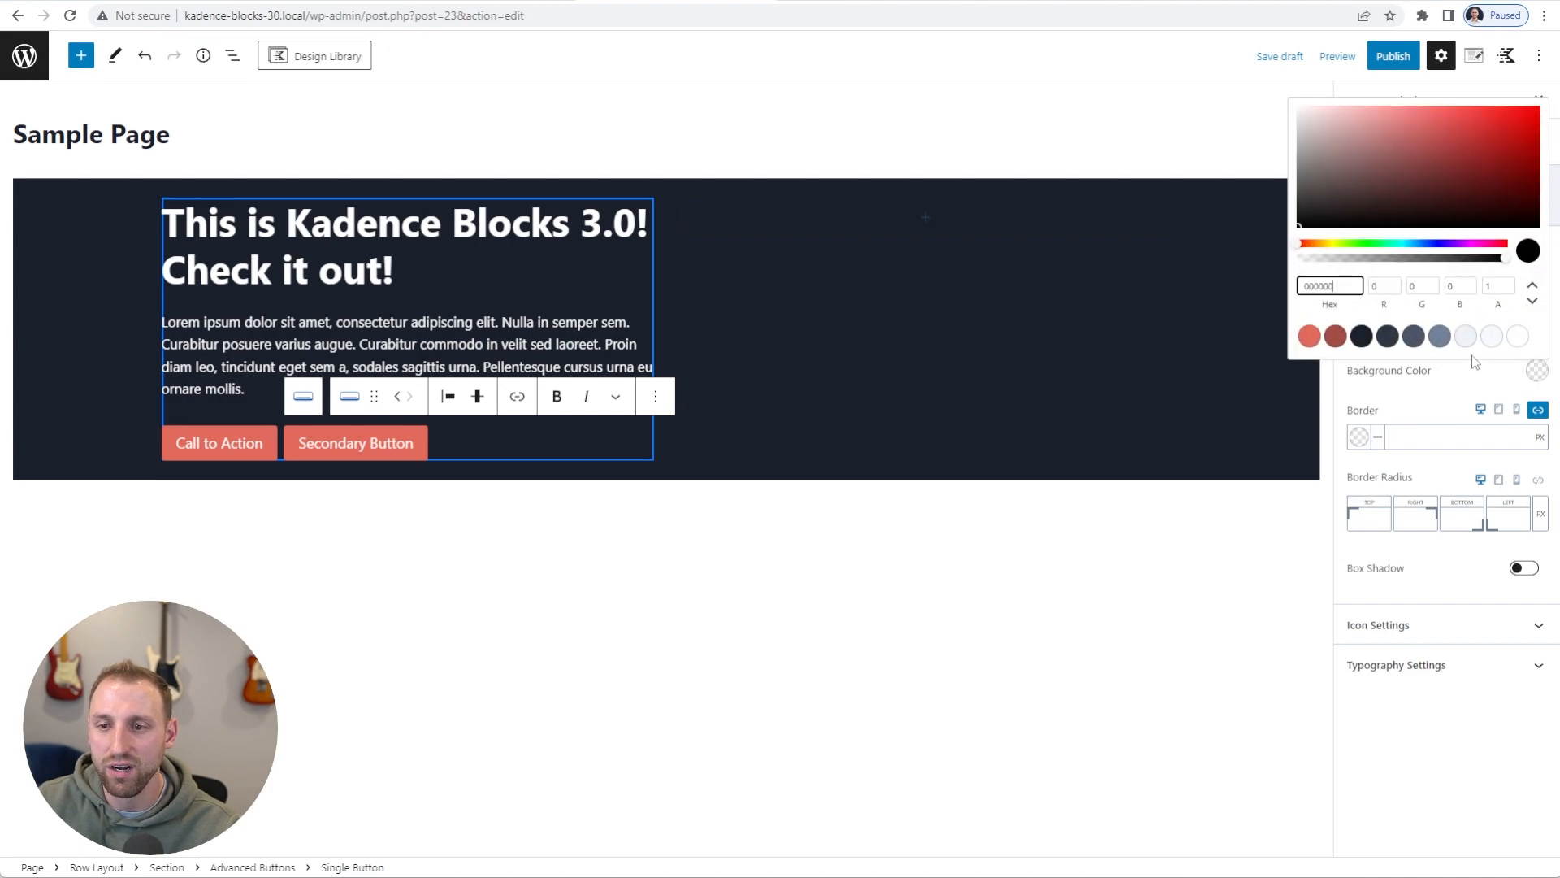
pyautogui.click(1496, 287)
pyautogui.write('0')
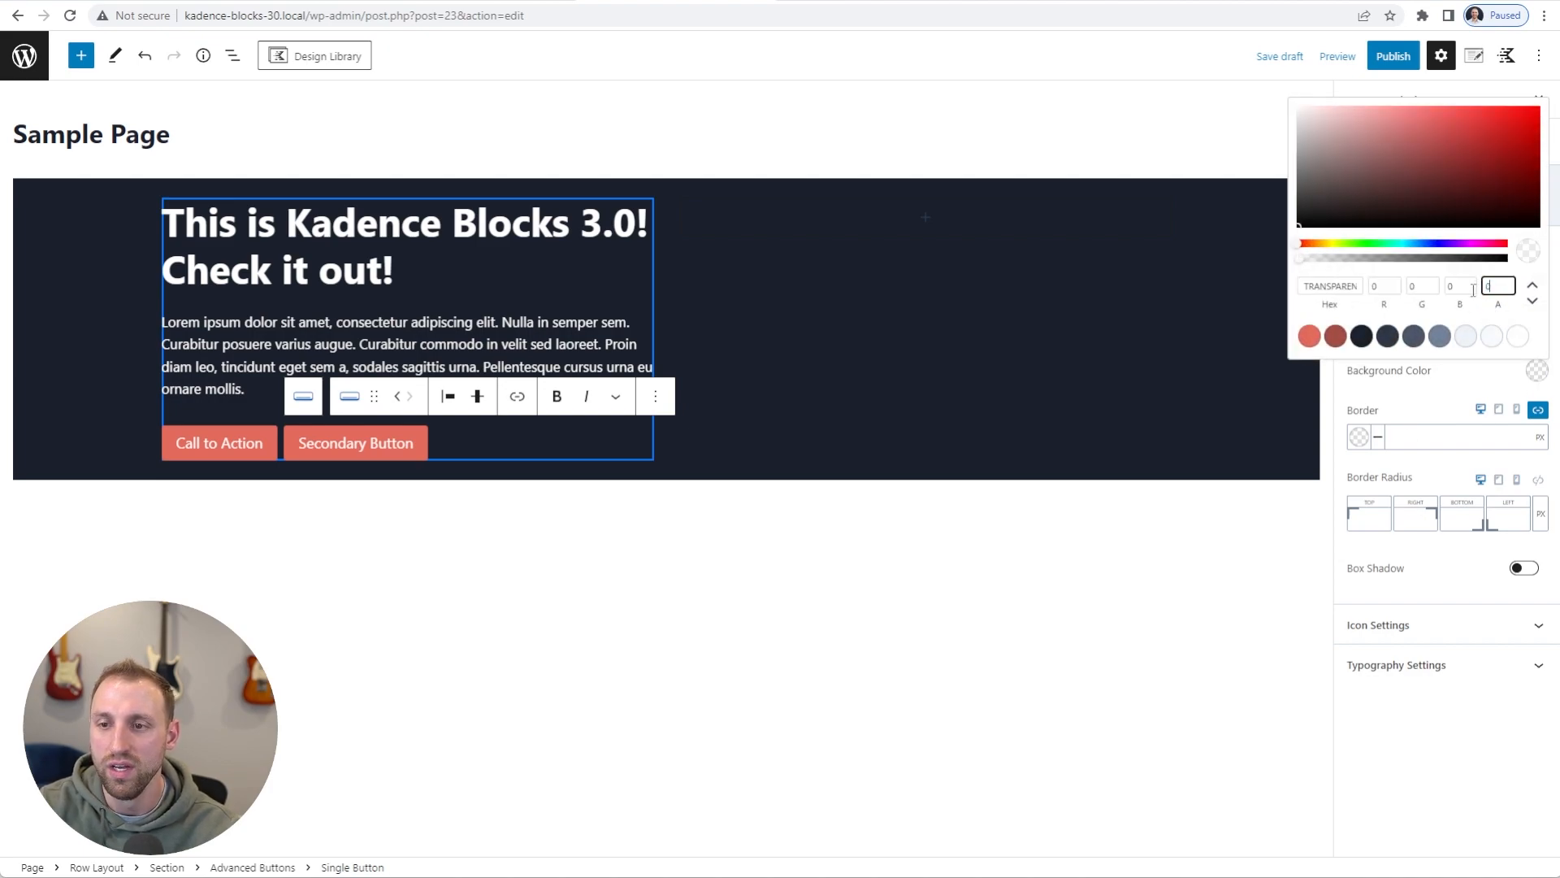
pyautogui.click(1473, 385)
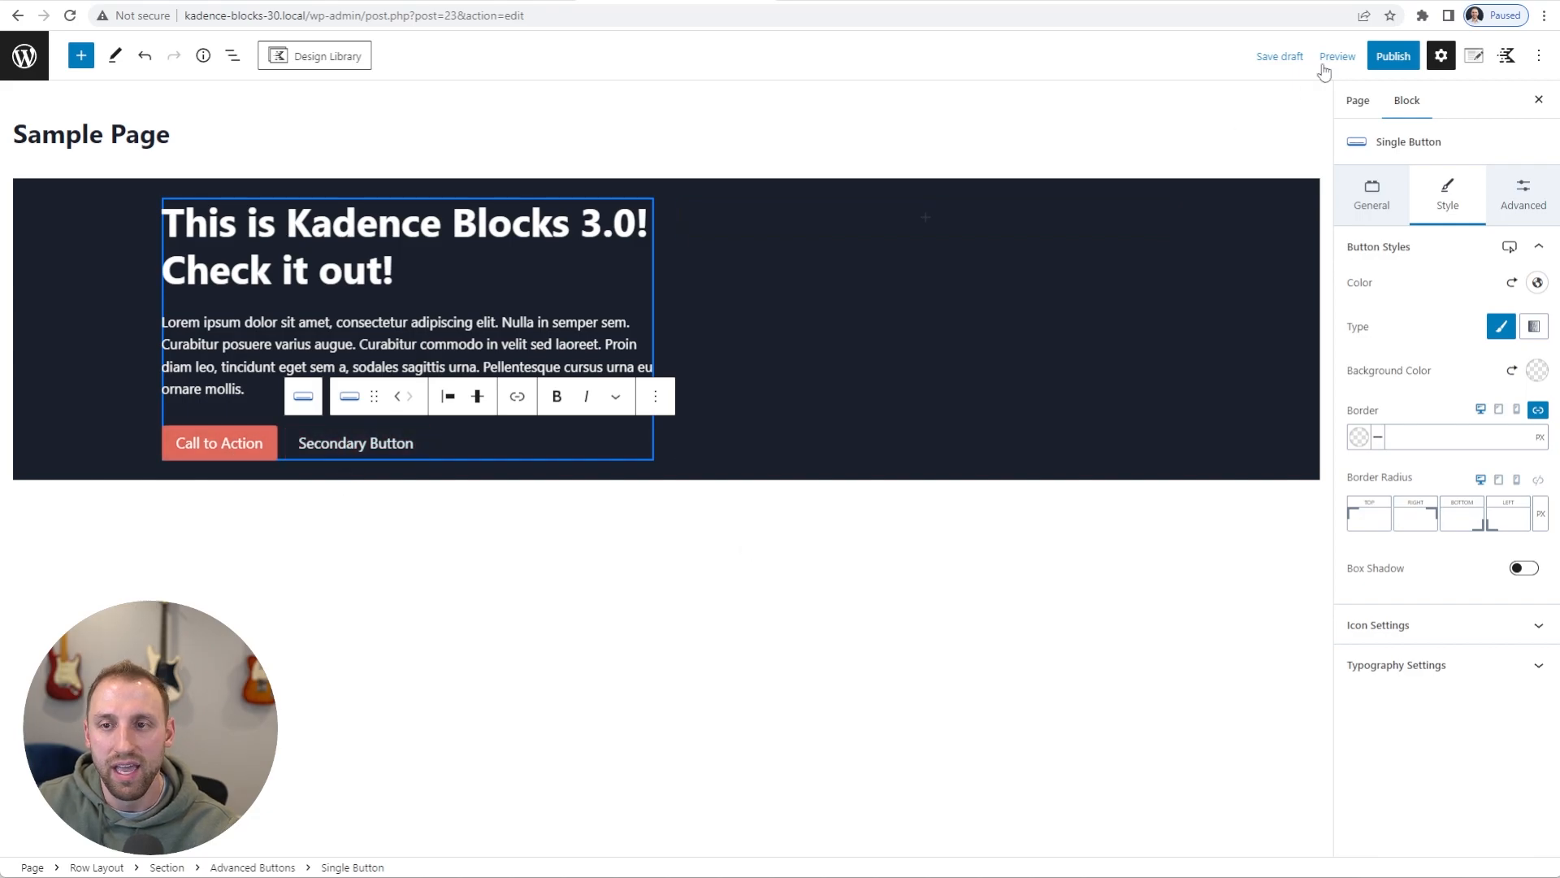
# Preview the page in a new tab to check the row's text and buttons, and return to the editor
pyautogui.click(1338, 56)
pyautogui.click(1231, 205)
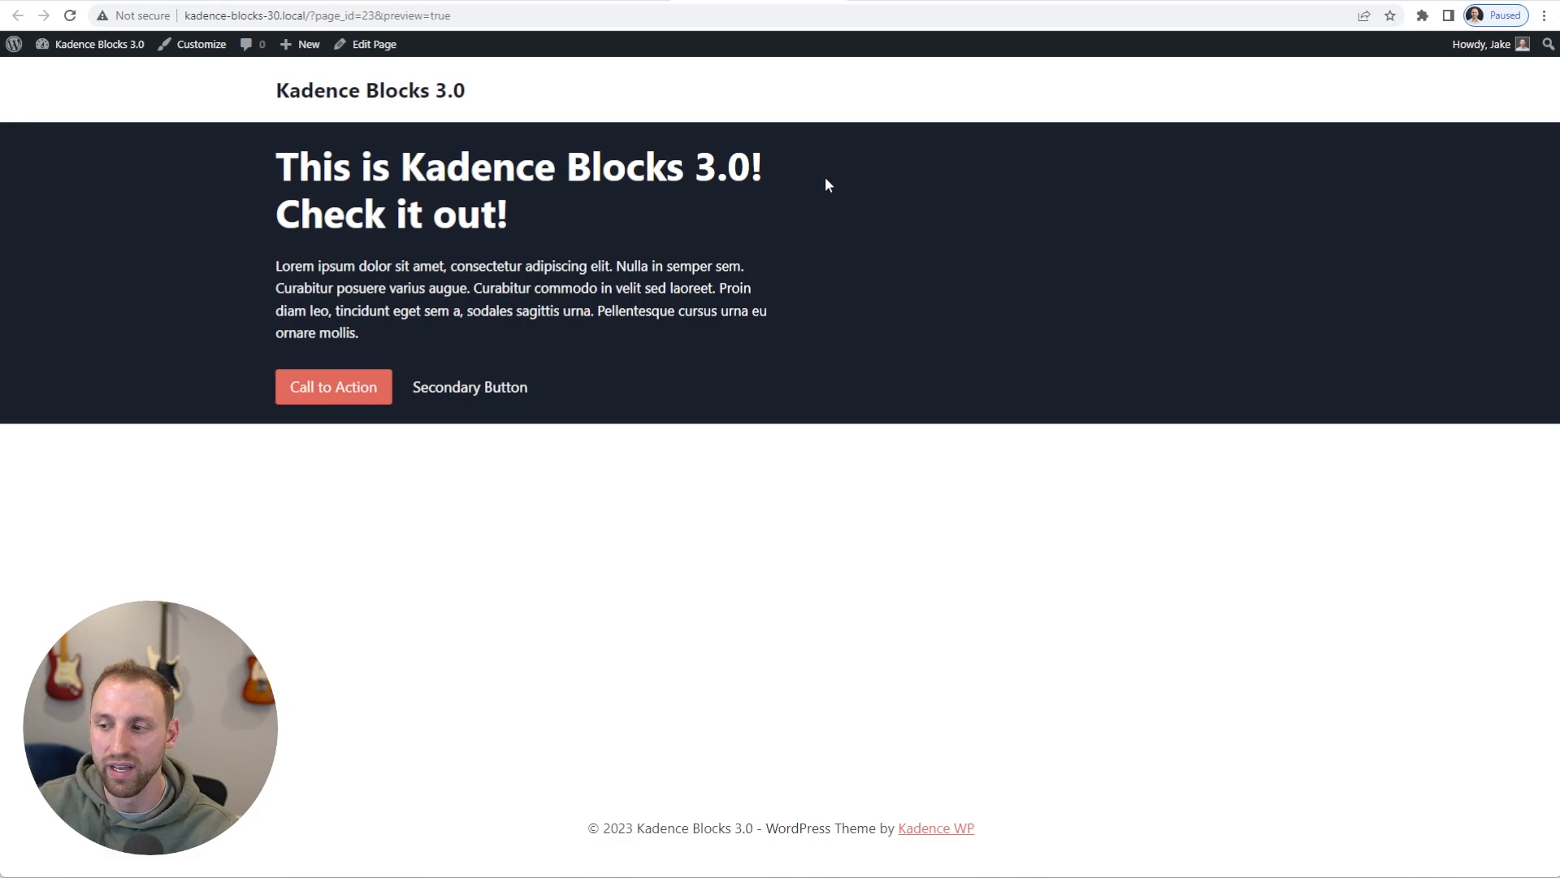
pyautogui.hotkey('ctrl', 'w')
# Set the Row Layout block's top and bottom padding to 3XL
pyautogui.click(103, 309)
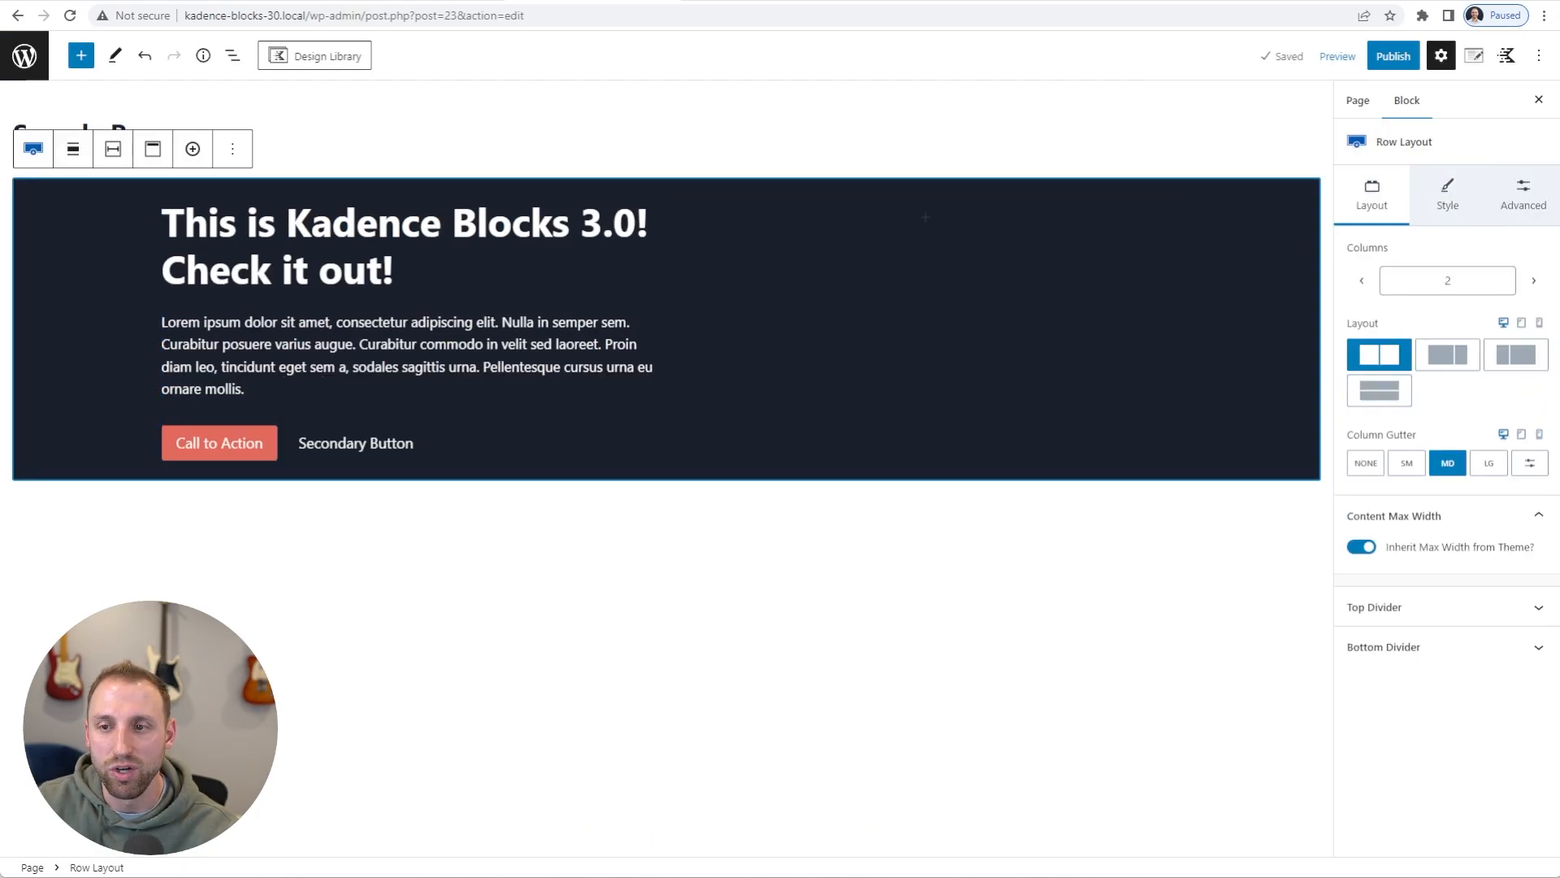
pyautogui.click(1524, 198)
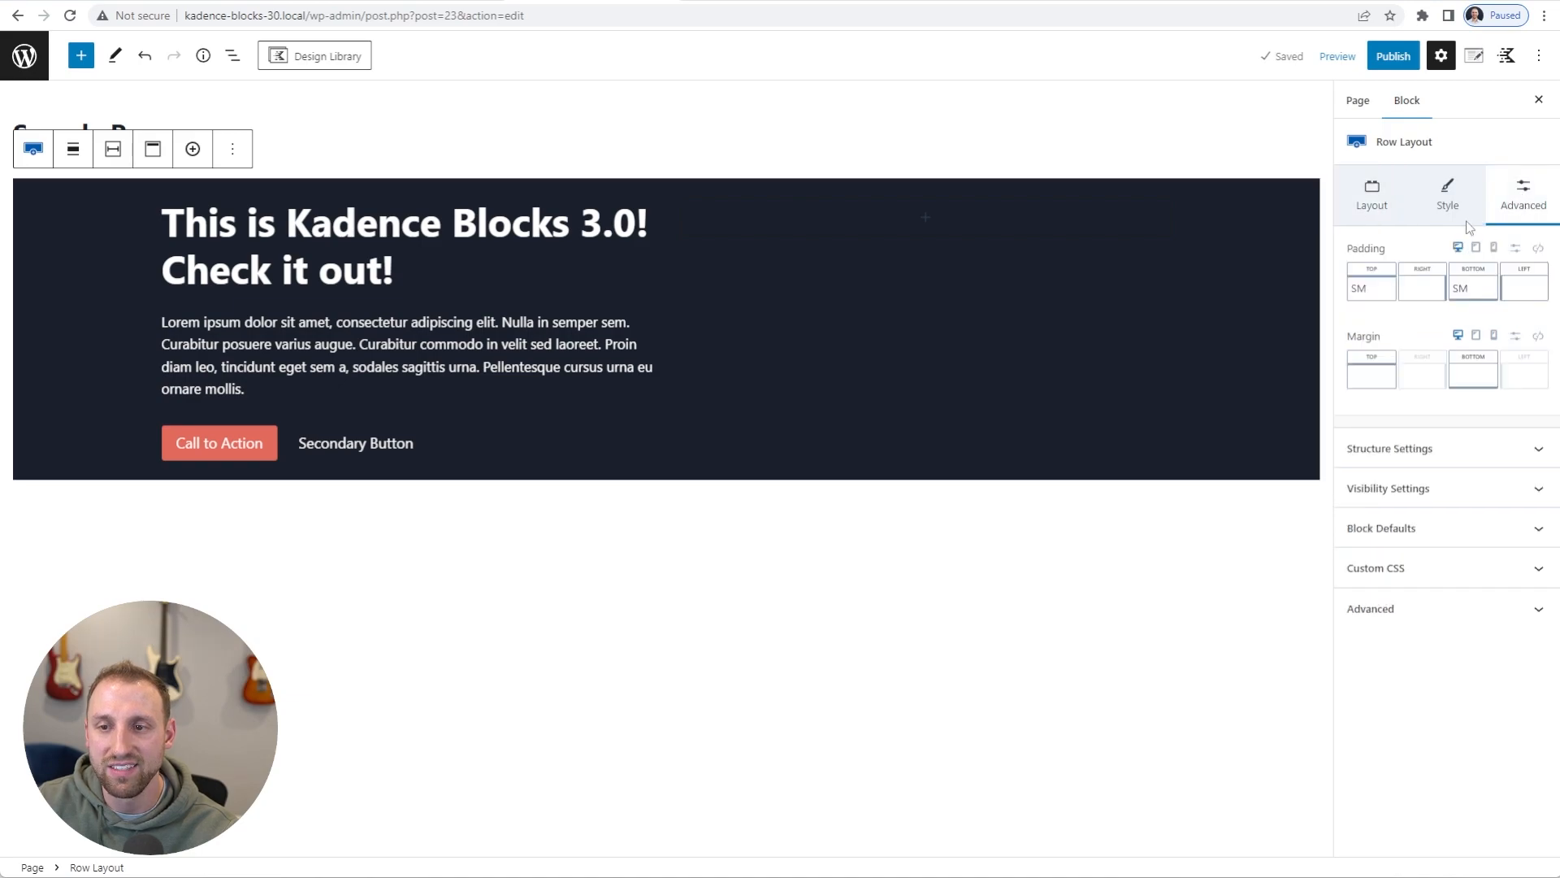
pyautogui.click(1372, 297)
pyautogui.moveTo(1234, 356); pyautogui.dragTo(1307, 358)
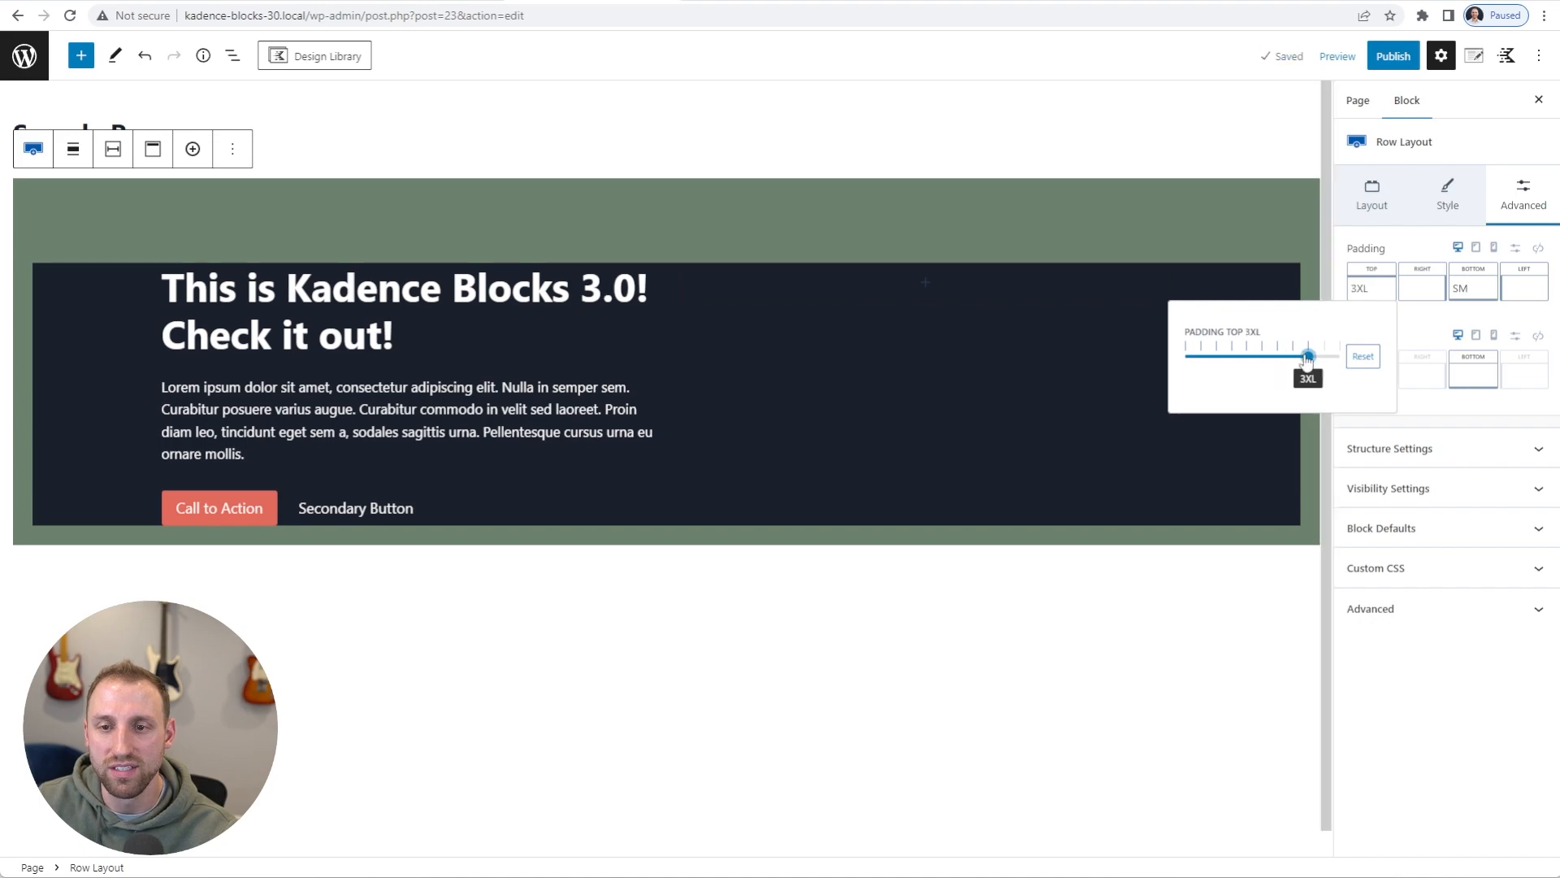
pyautogui.click(1473, 289)
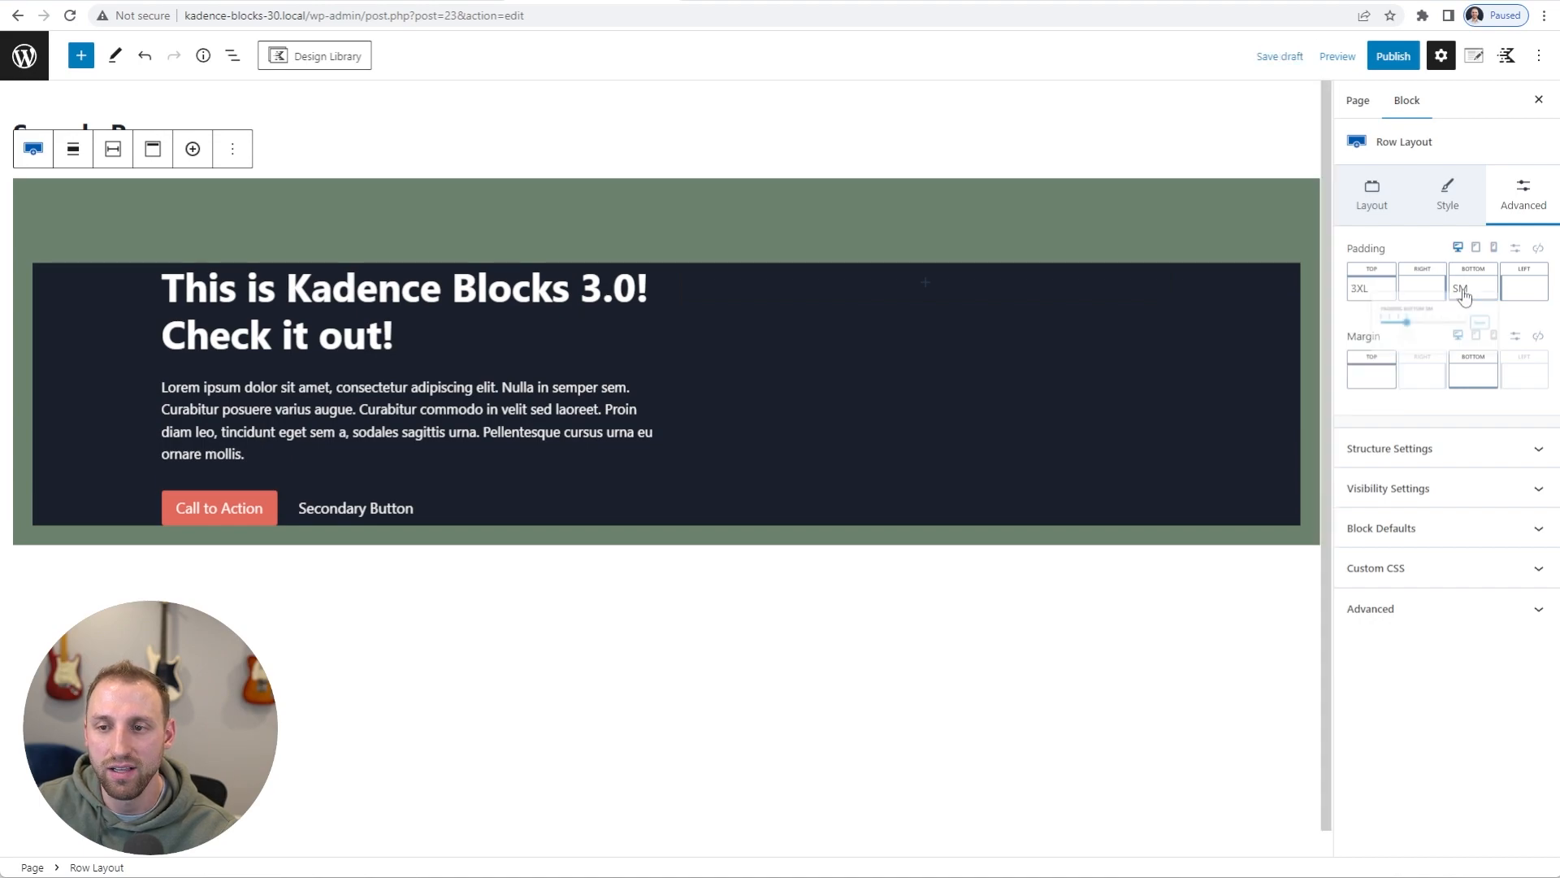
pyautogui.moveTo(1333, 358); pyautogui.dragTo(1409, 358)
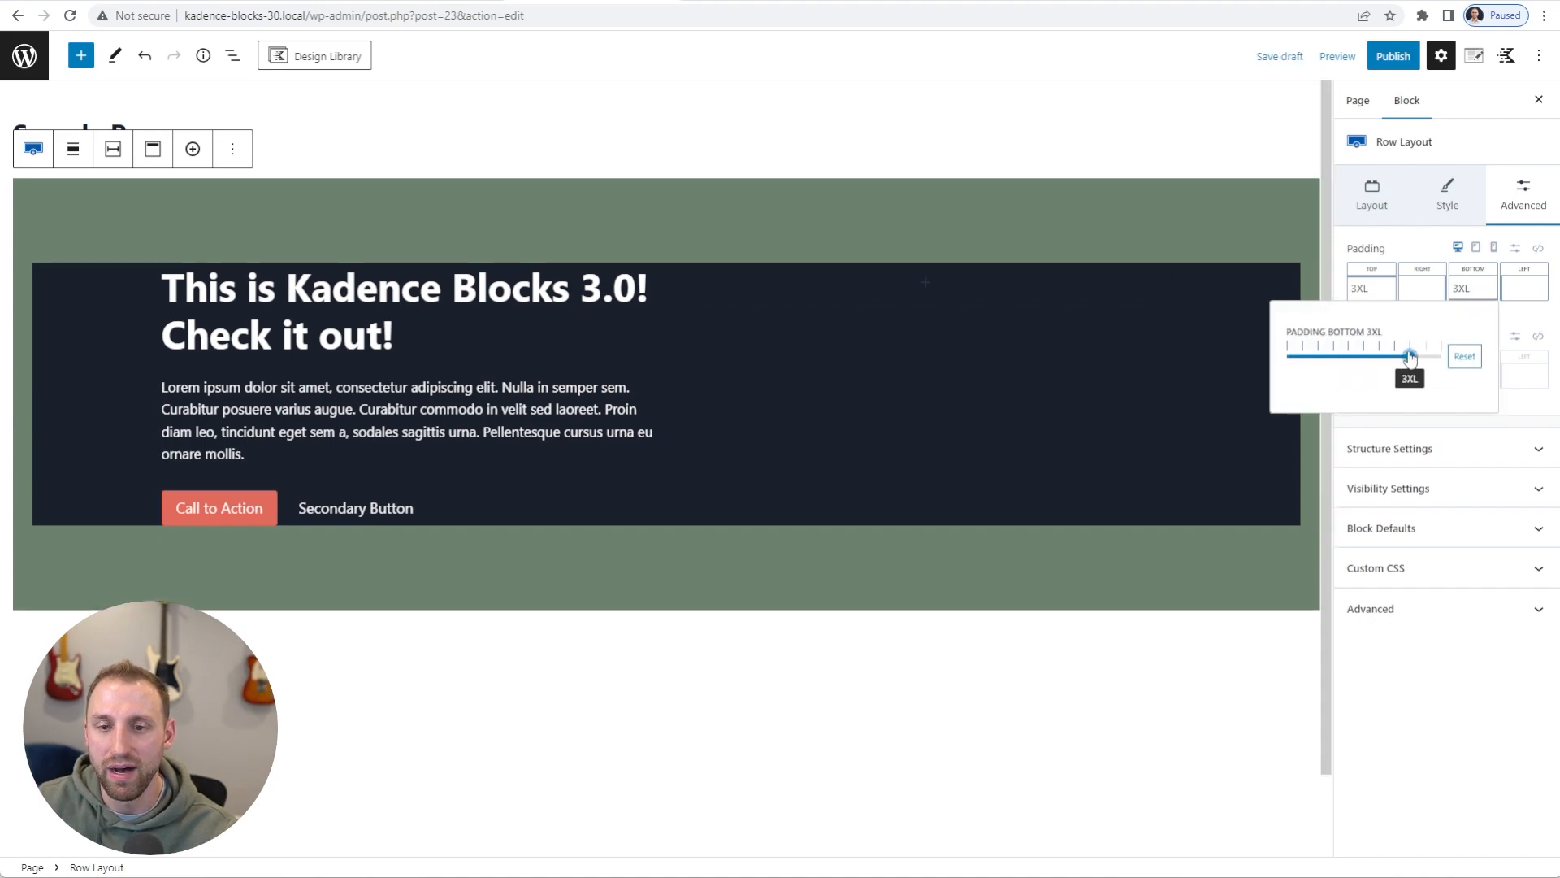
pyautogui.click(1402, 294)
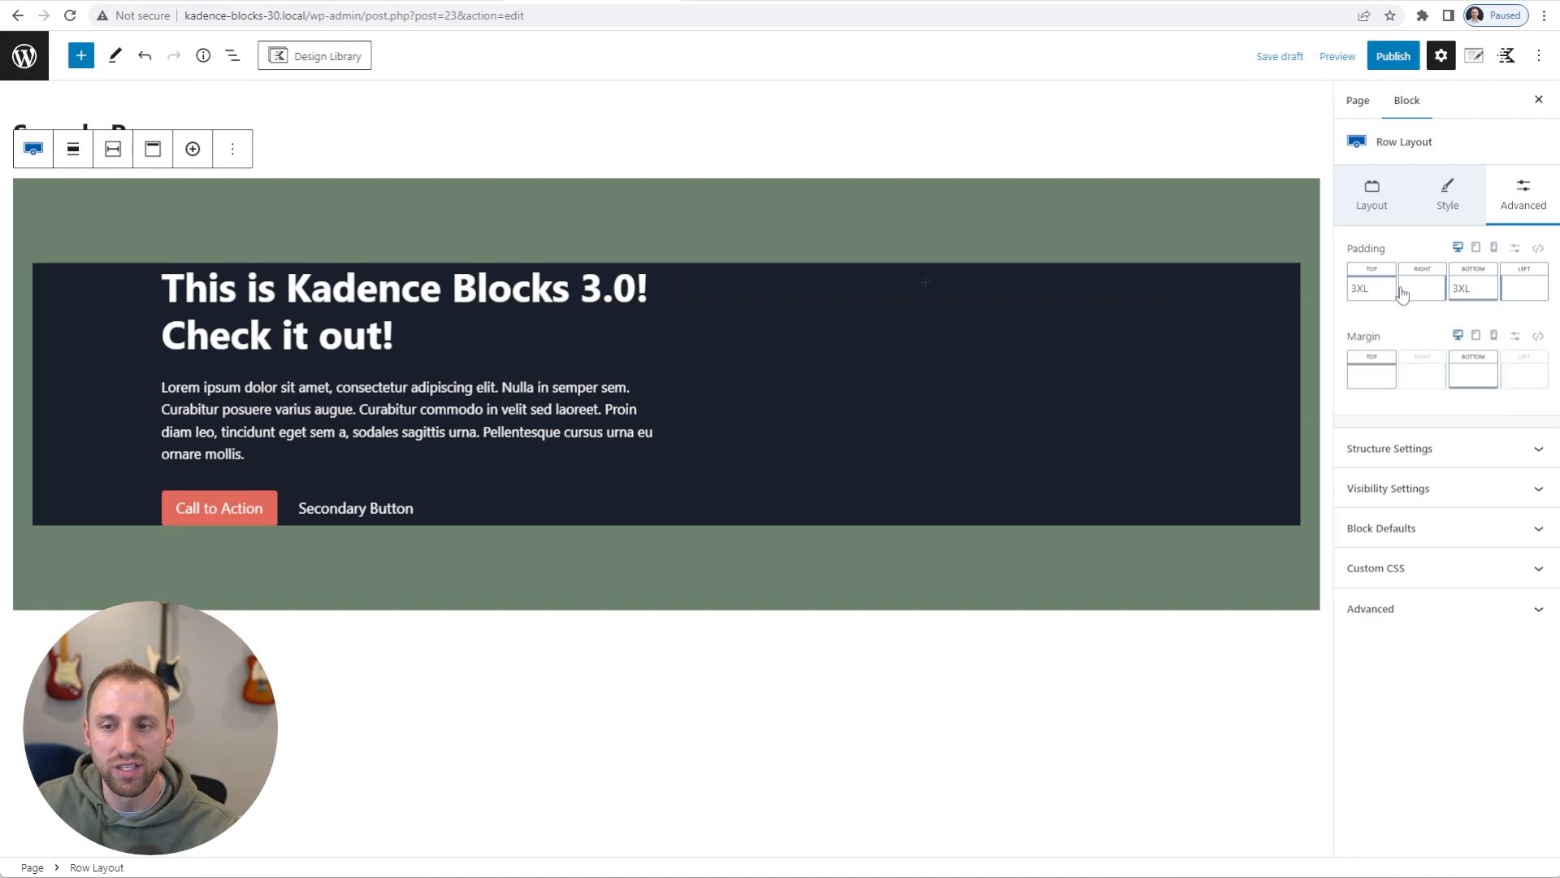
pyautogui.moveTo(713, 220)
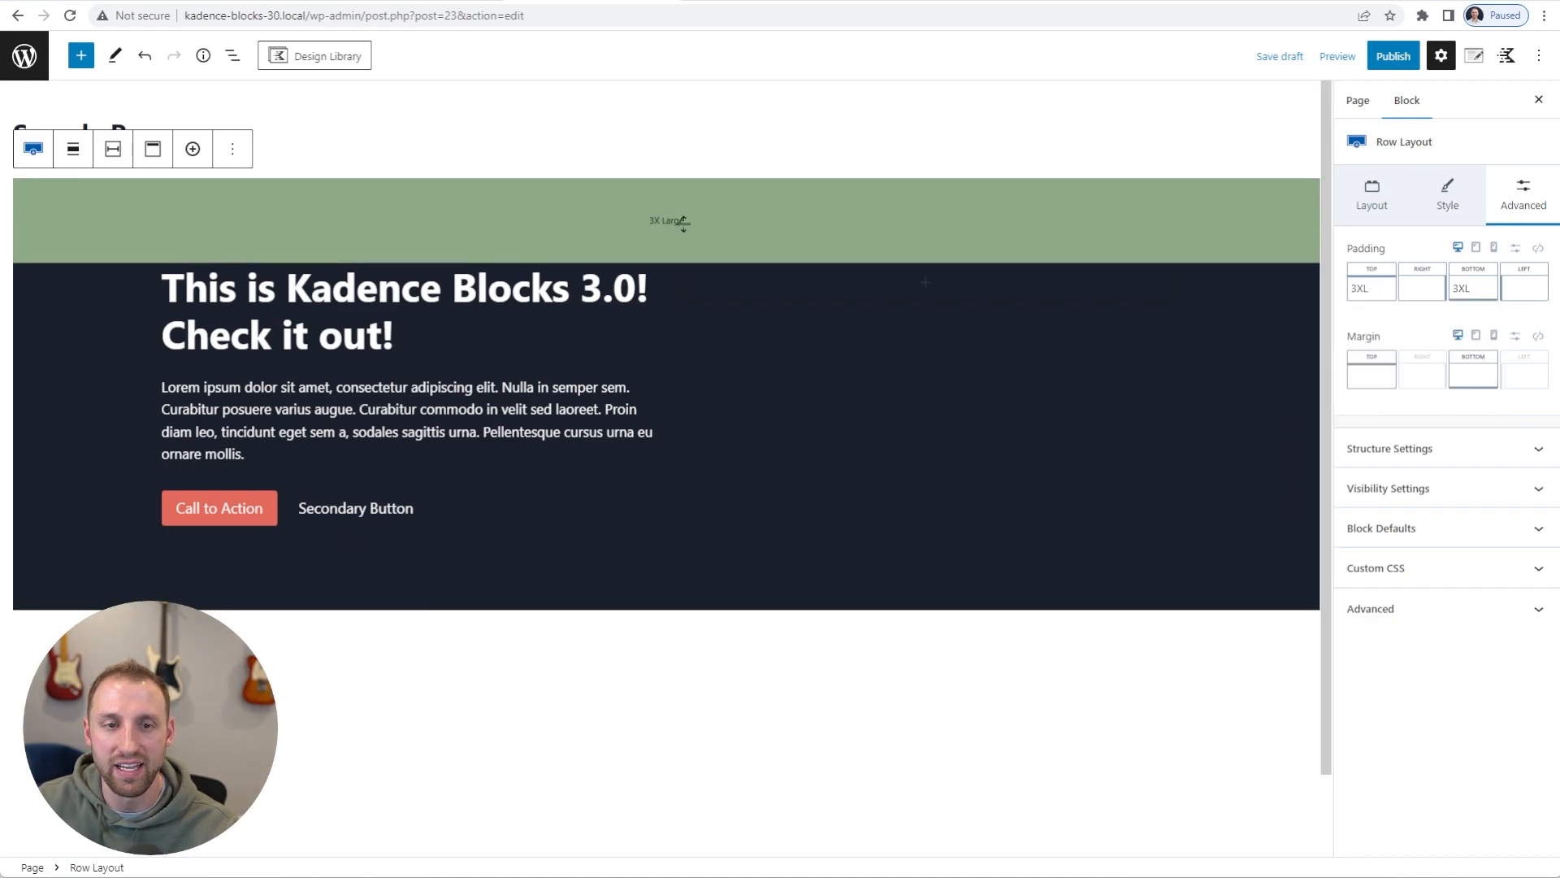
# Add an Advanced Image block to the row's empty second section, using placeholder-sb-light-square.png from the media library
pyautogui.moveTo(692, 568)
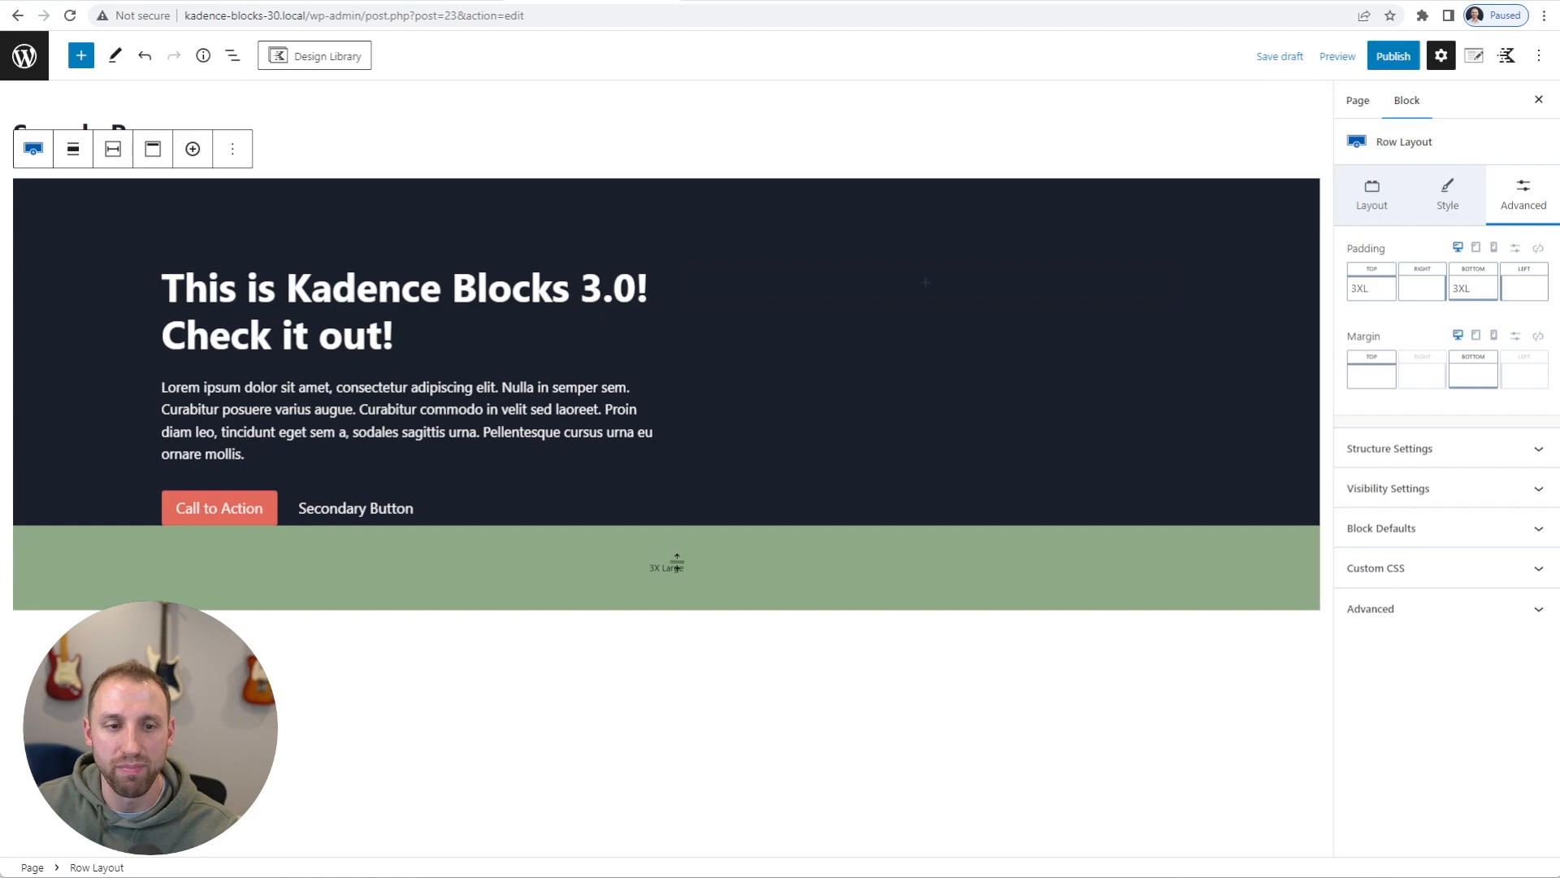
pyautogui.click(875, 379)
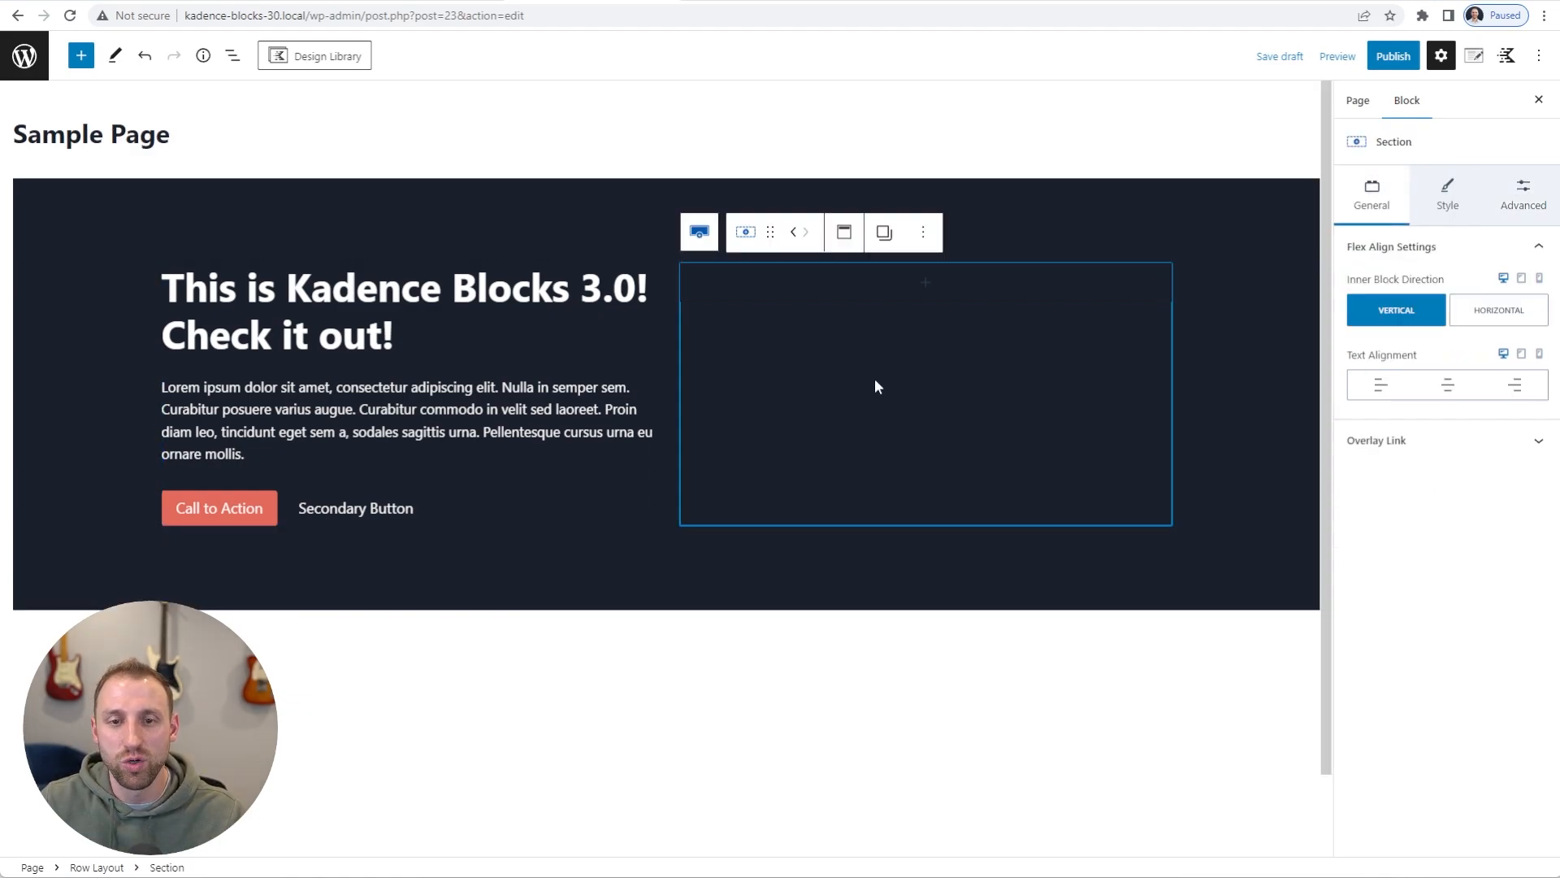
pyautogui.click(923, 291)
pyautogui.write('advanced image')
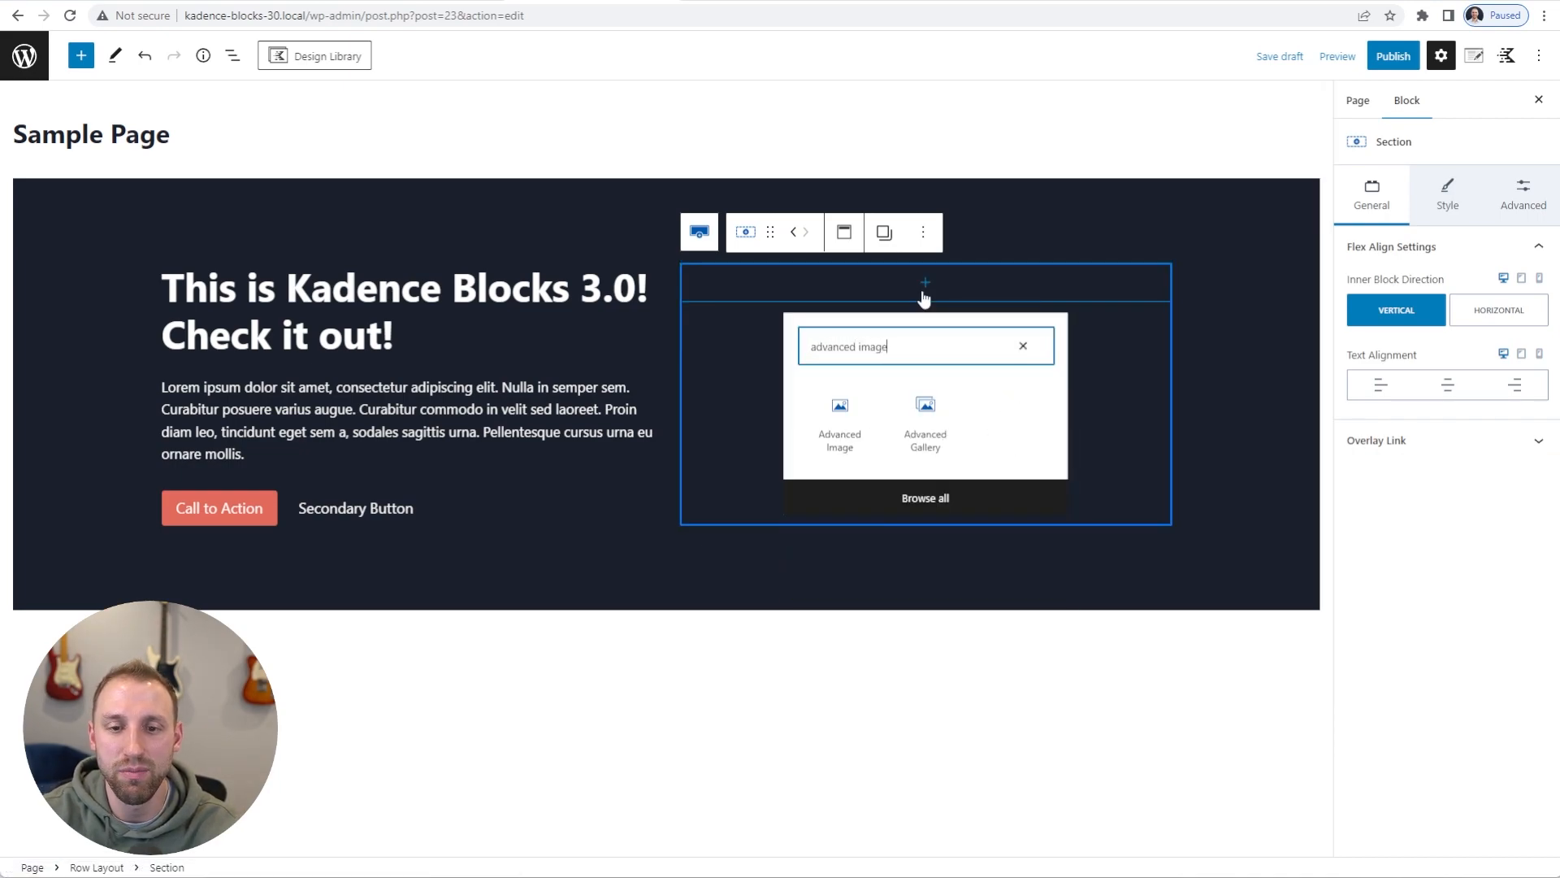
pyautogui.click(842, 424)
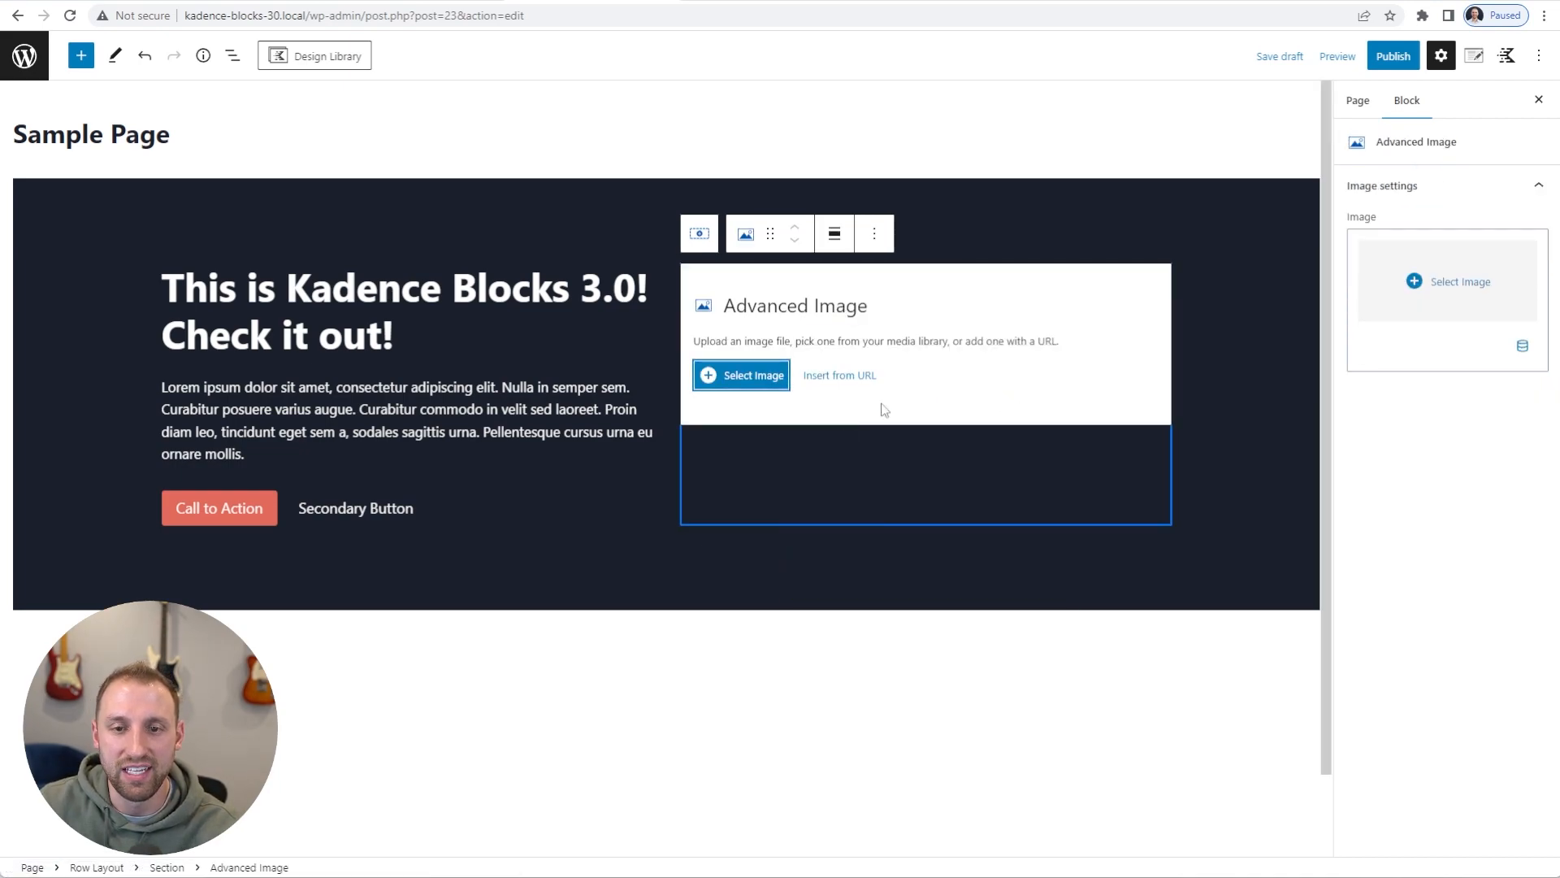
pyautogui.click(718, 384)
pyautogui.click(125, 278)
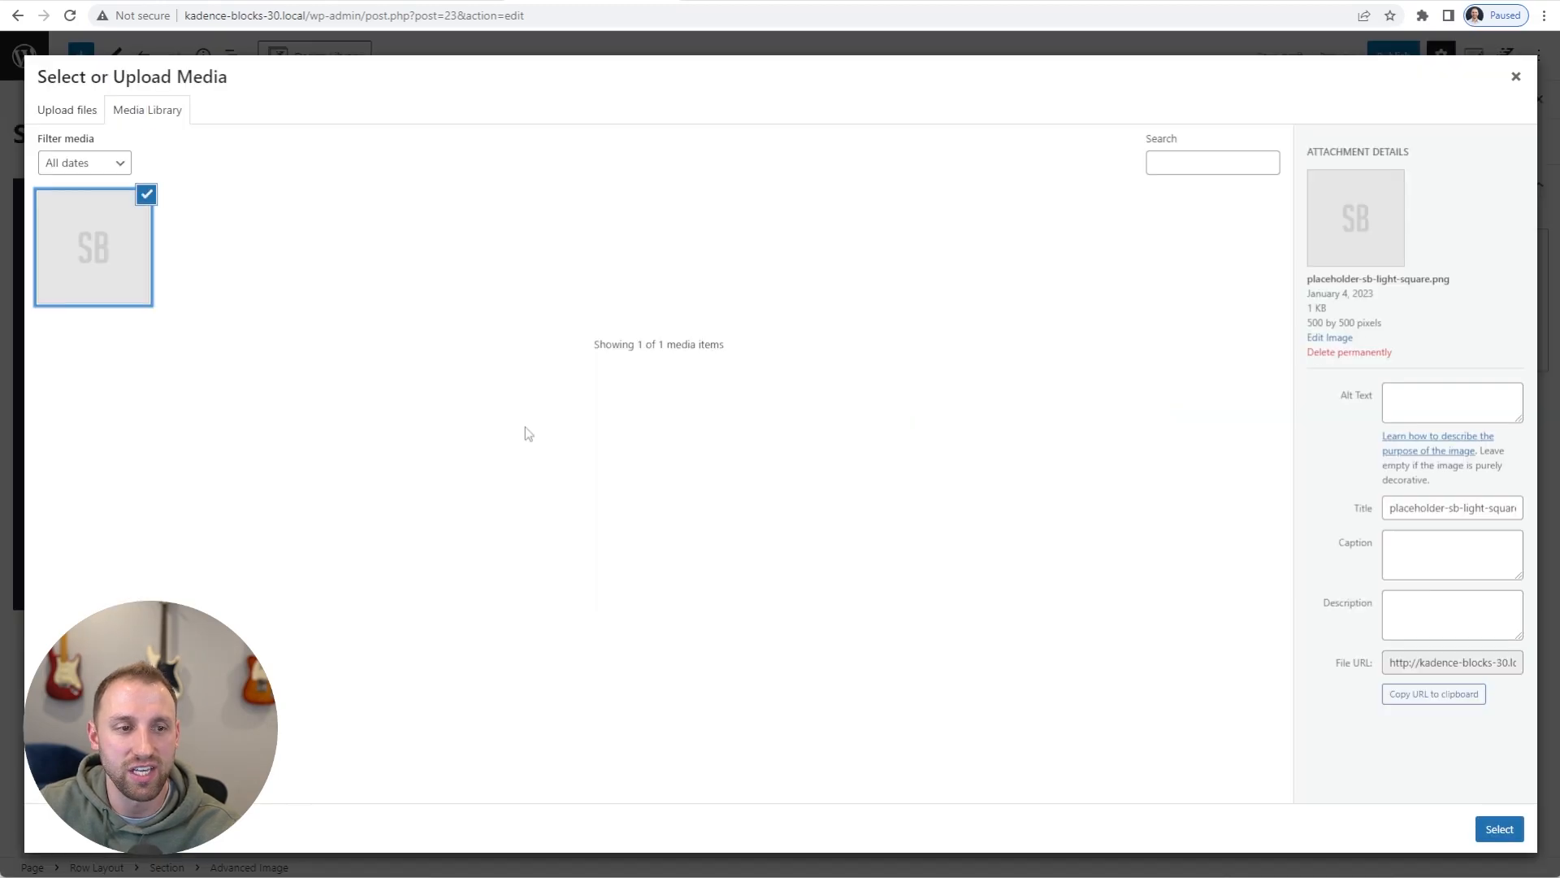
pyautogui.click(1498, 823)
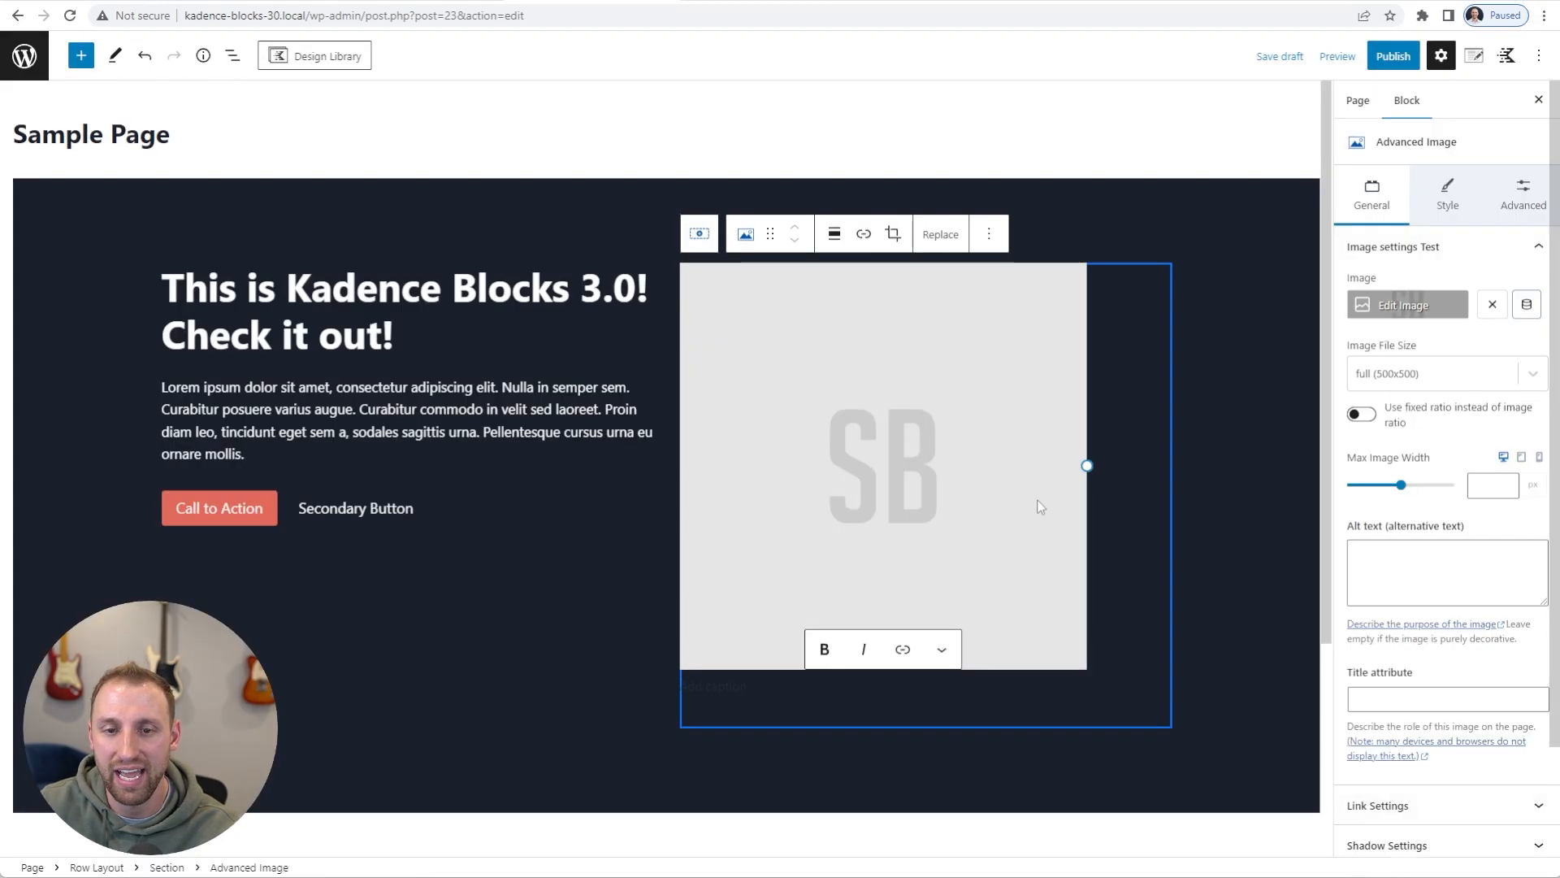
# Center-align the image and turn off its caption
pyautogui.click(833, 235)
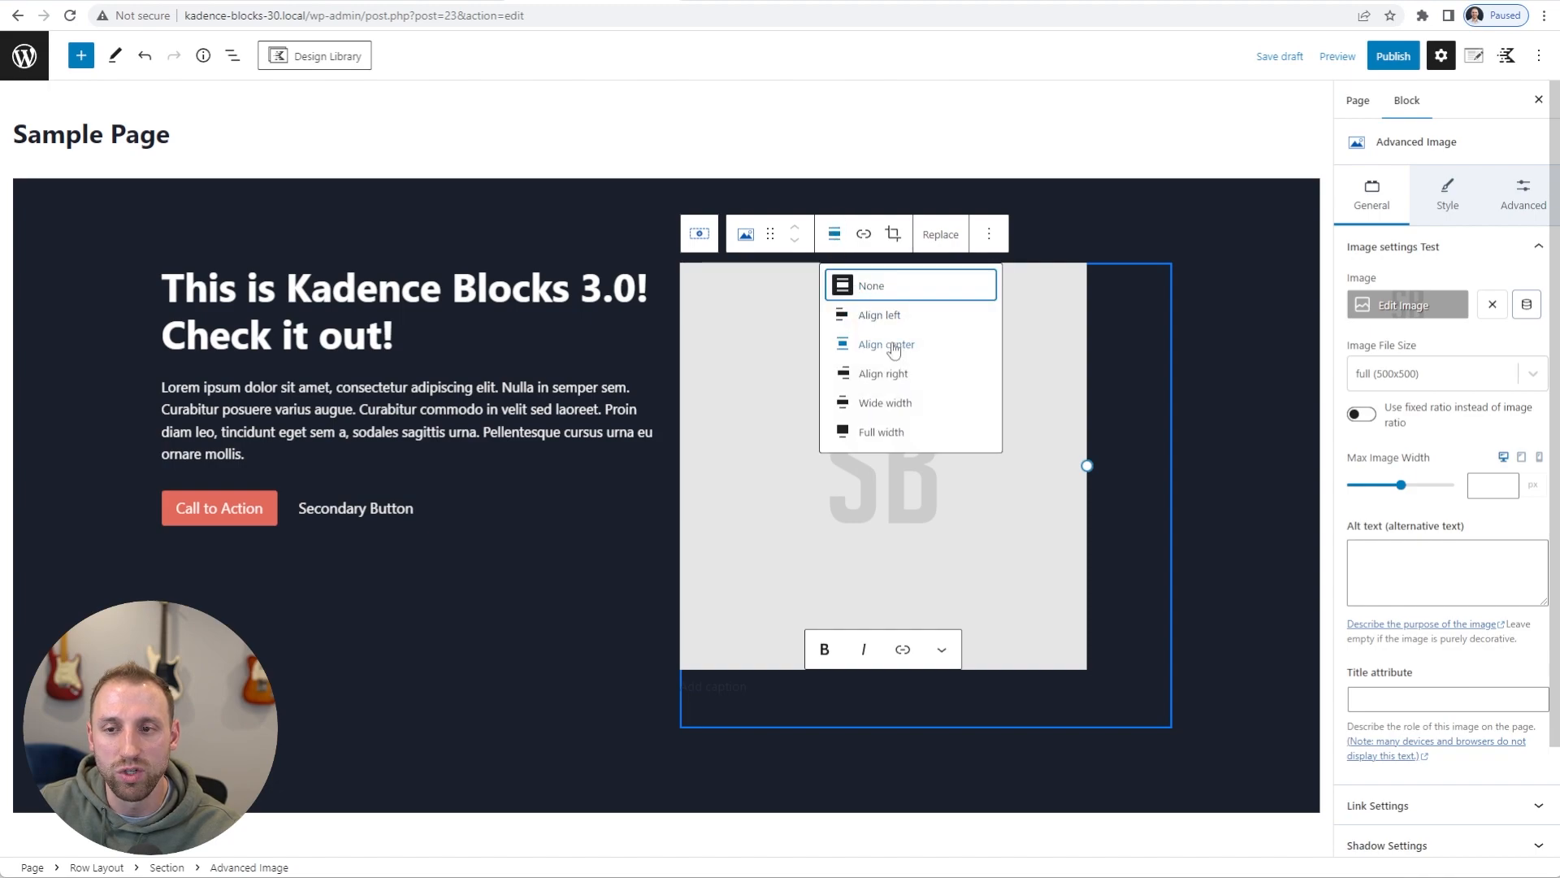
pyautogui.click(895, 346)
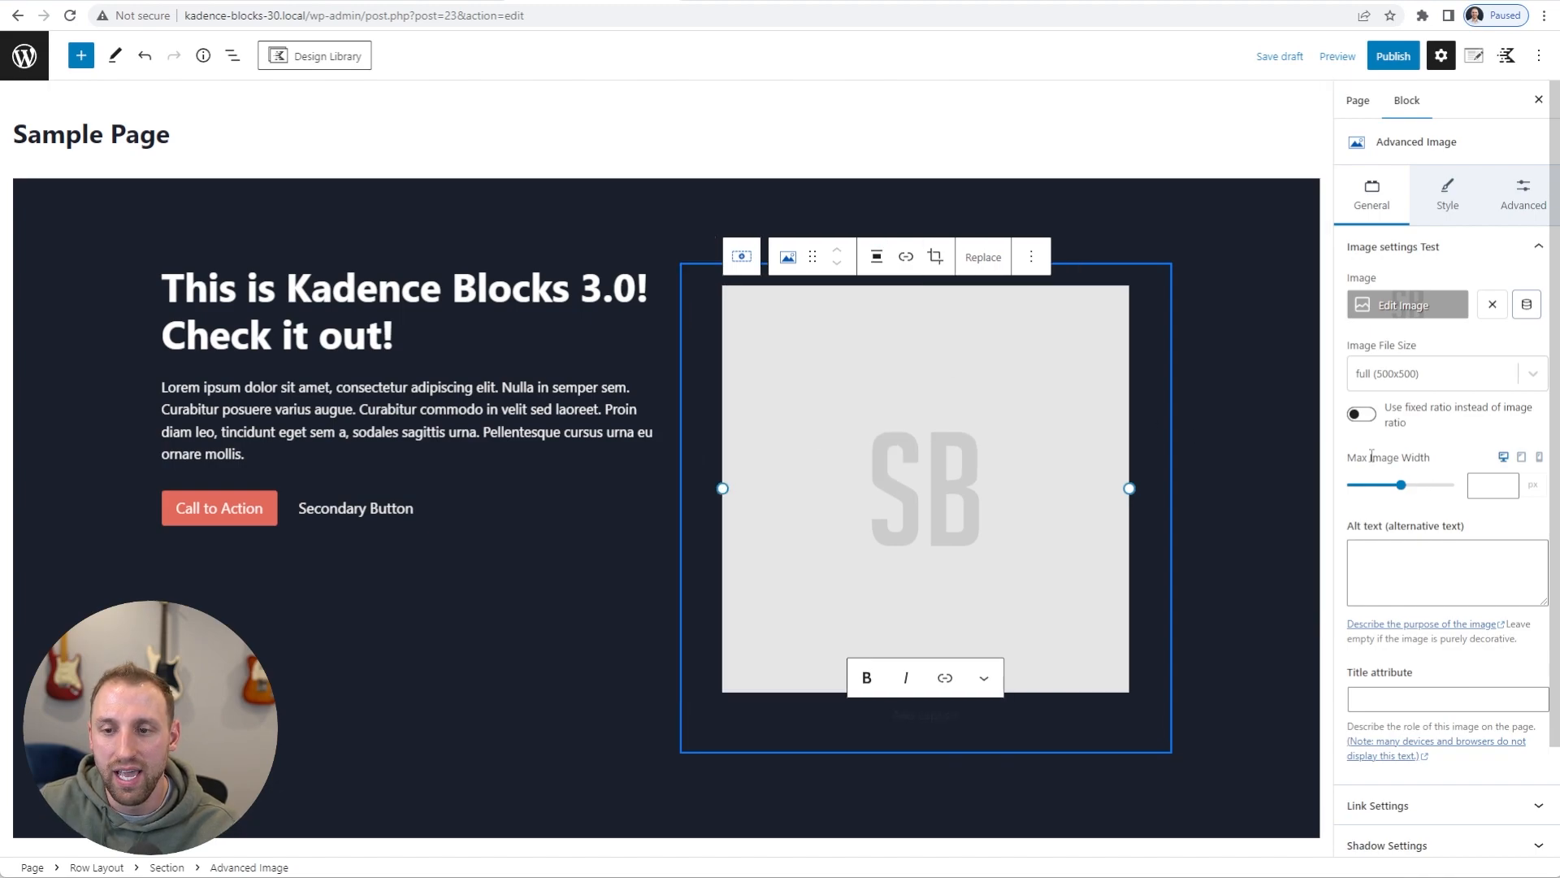
pyautogui.scroll(-3, 1381, 650)
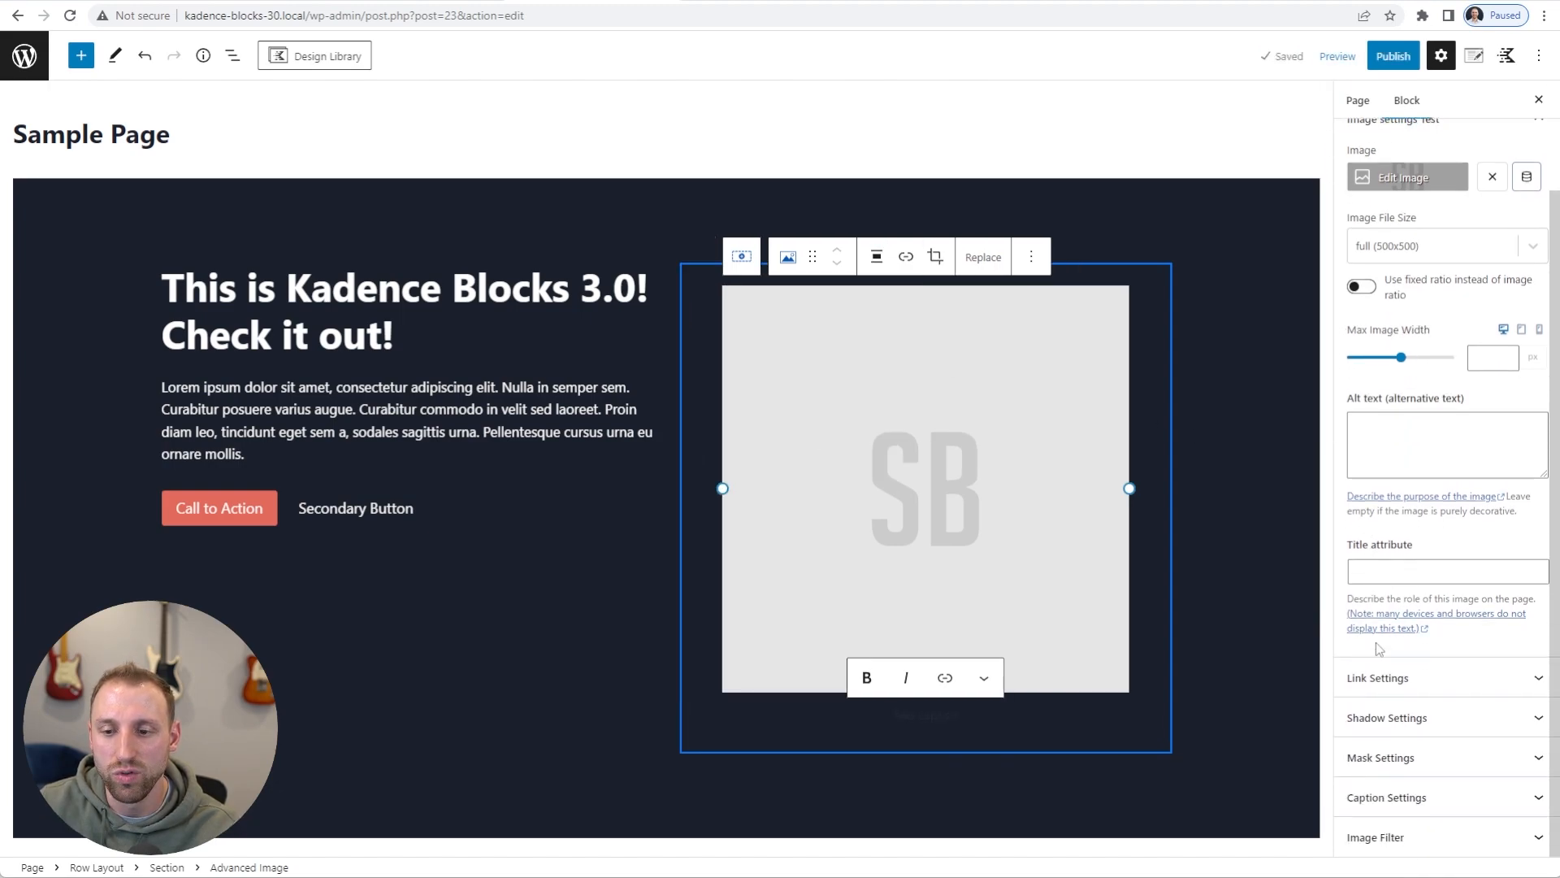
pyautogui.click(1390, 796)
pyautogui.scroll(-1, 1389, 781)
pyautogui.click(1361, 512)
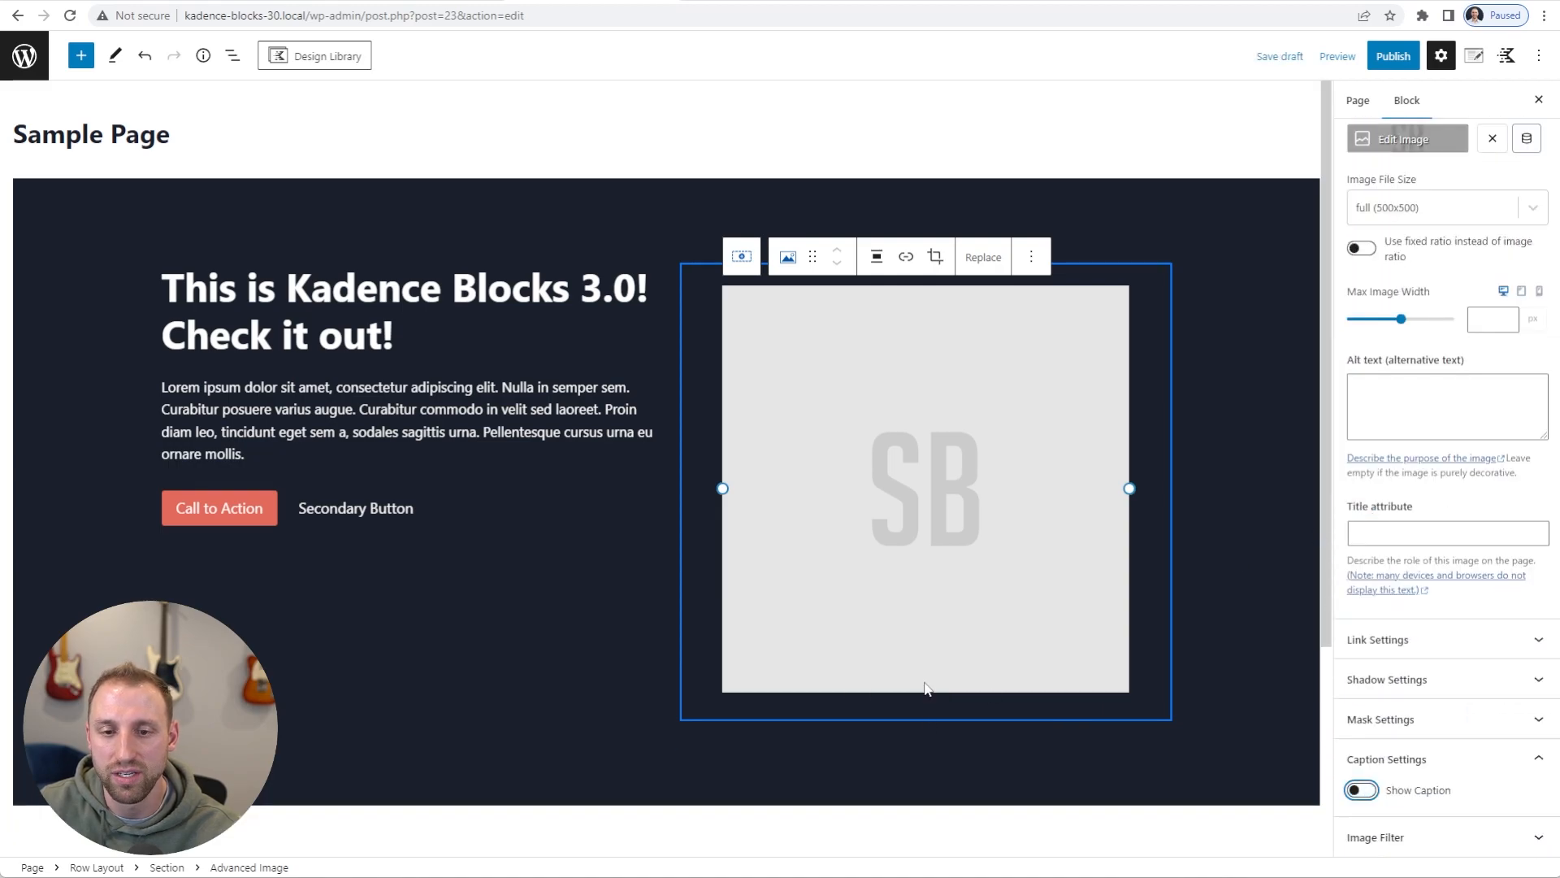
# Set the image's max width to 375 px, check the page in a new preview tab and return to the editor
pyautogui.click(1493, 321)
pyautogui.write('375')
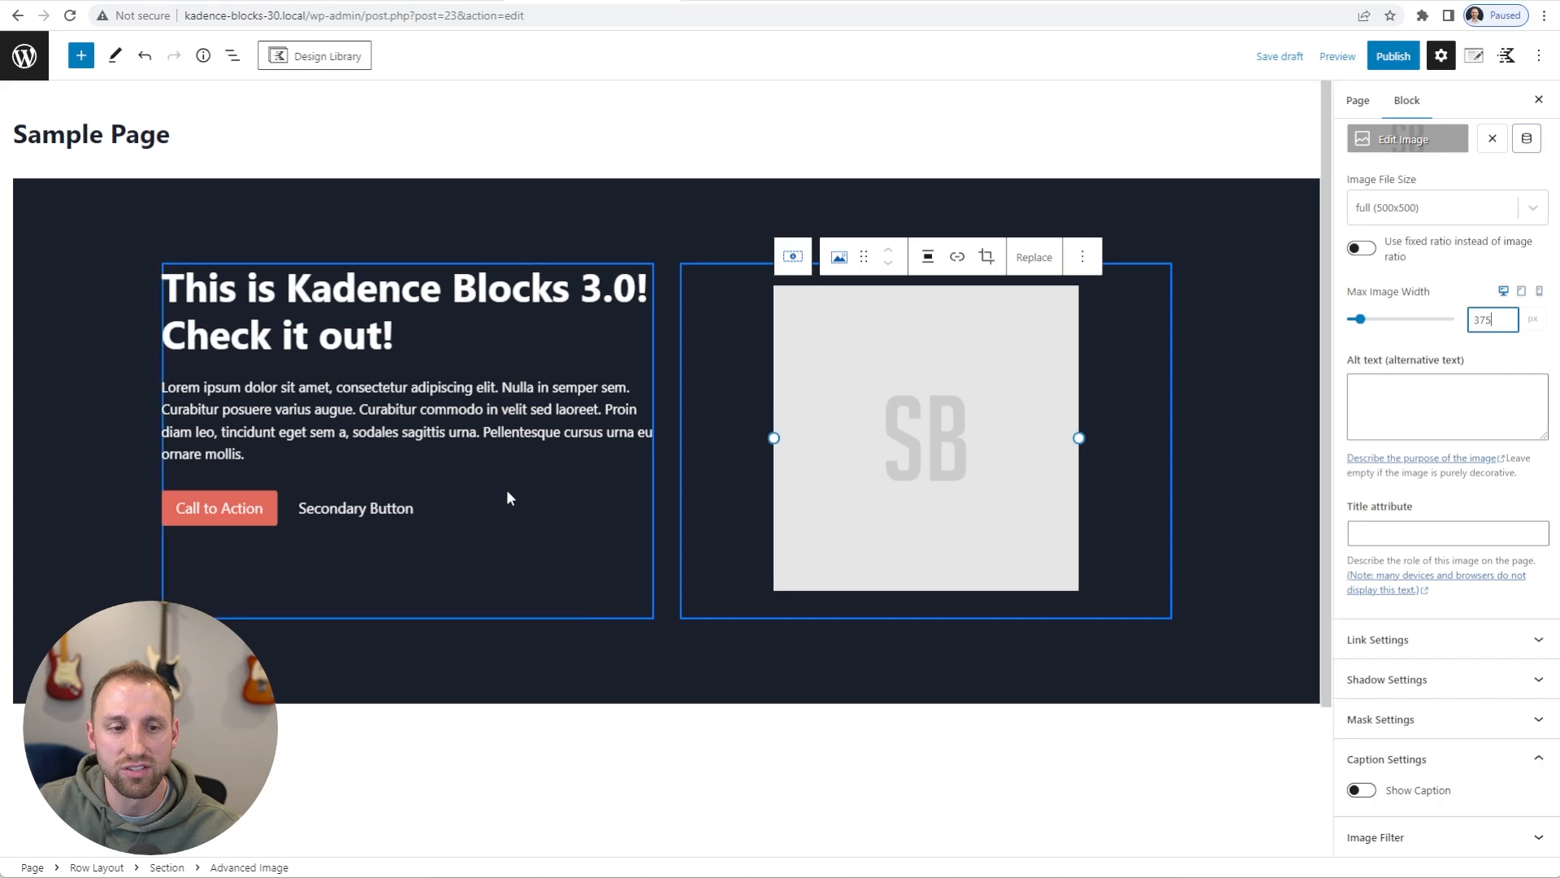
pyautogui.click(1337, 56)
pyautogui.click(1237, 203)
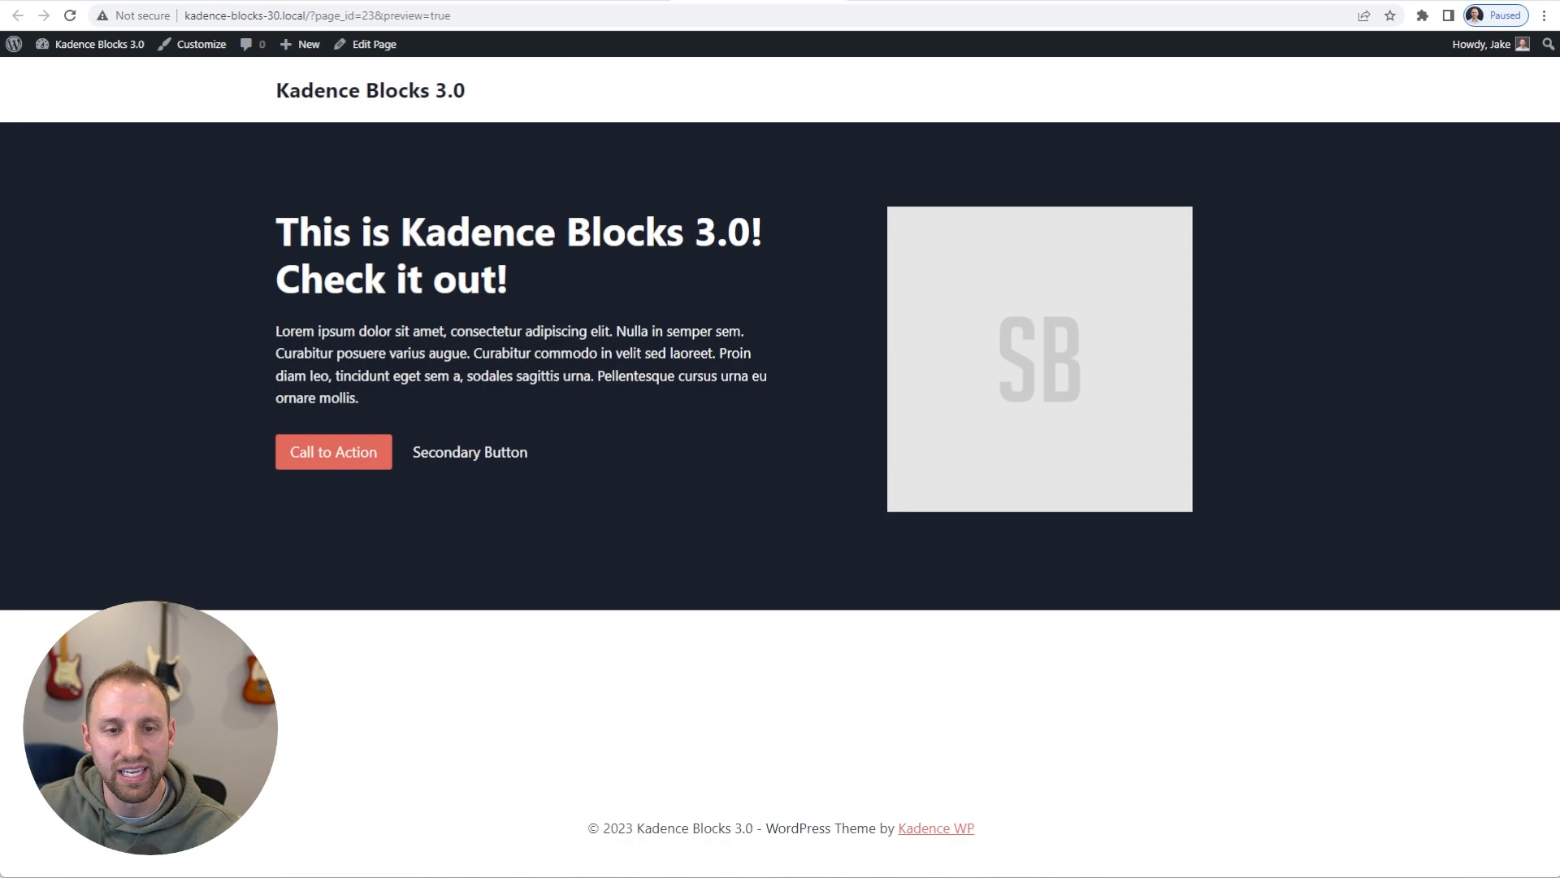
pyautogui.click(585, 2)
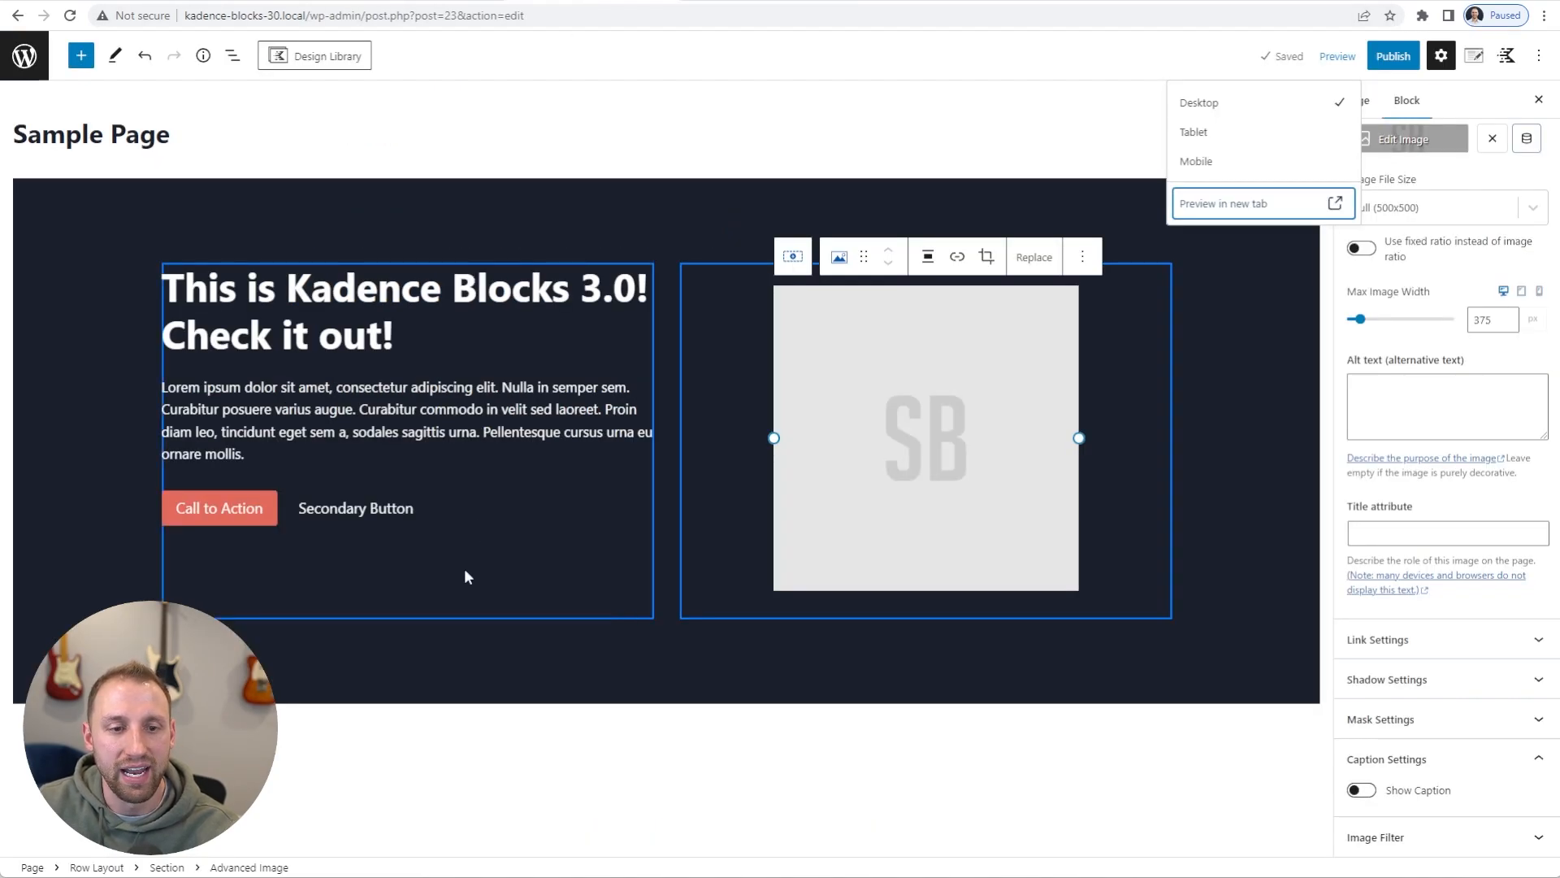
# Vertically align the content of the section holding the heading and buttons to the middle
pyautogui.click(443, 567)
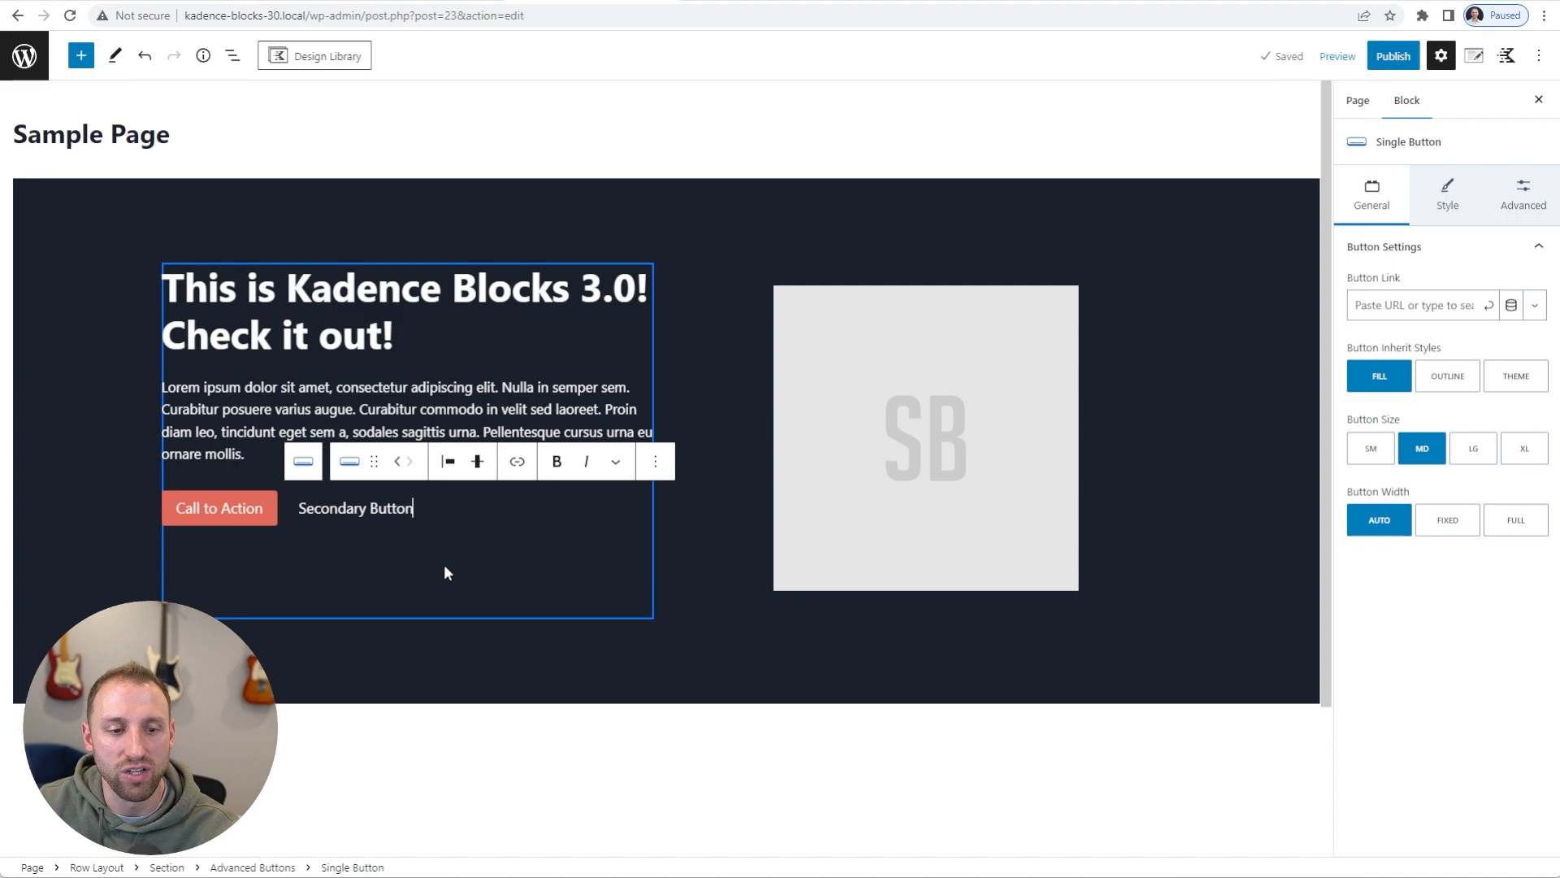
pyautogui.click(168, 868)
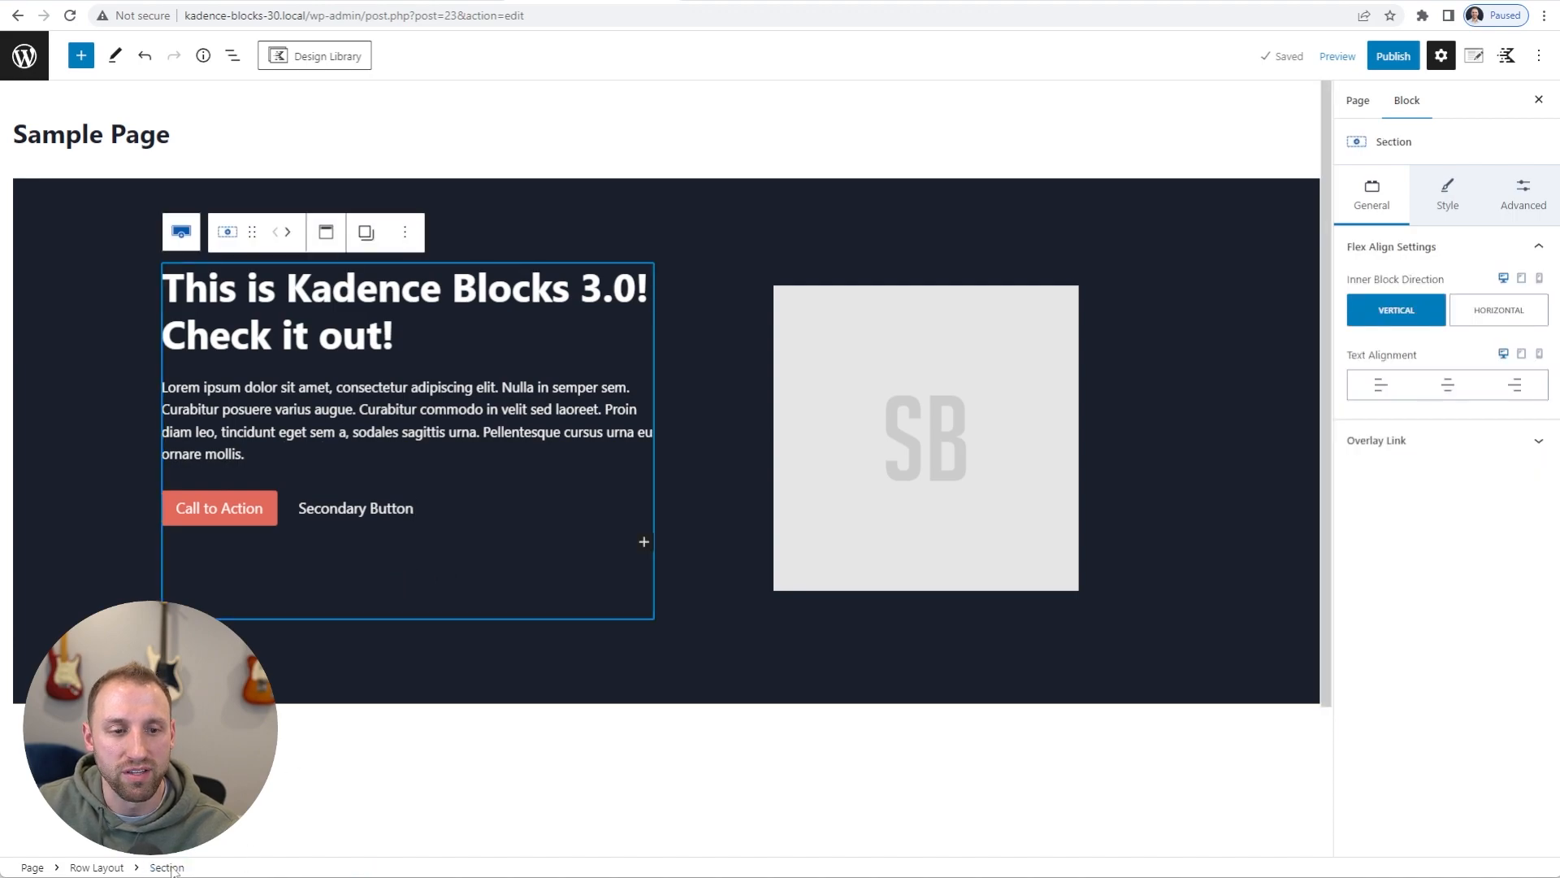
pyautogui.click(326, 236)
pyautogui.click(341, 319)
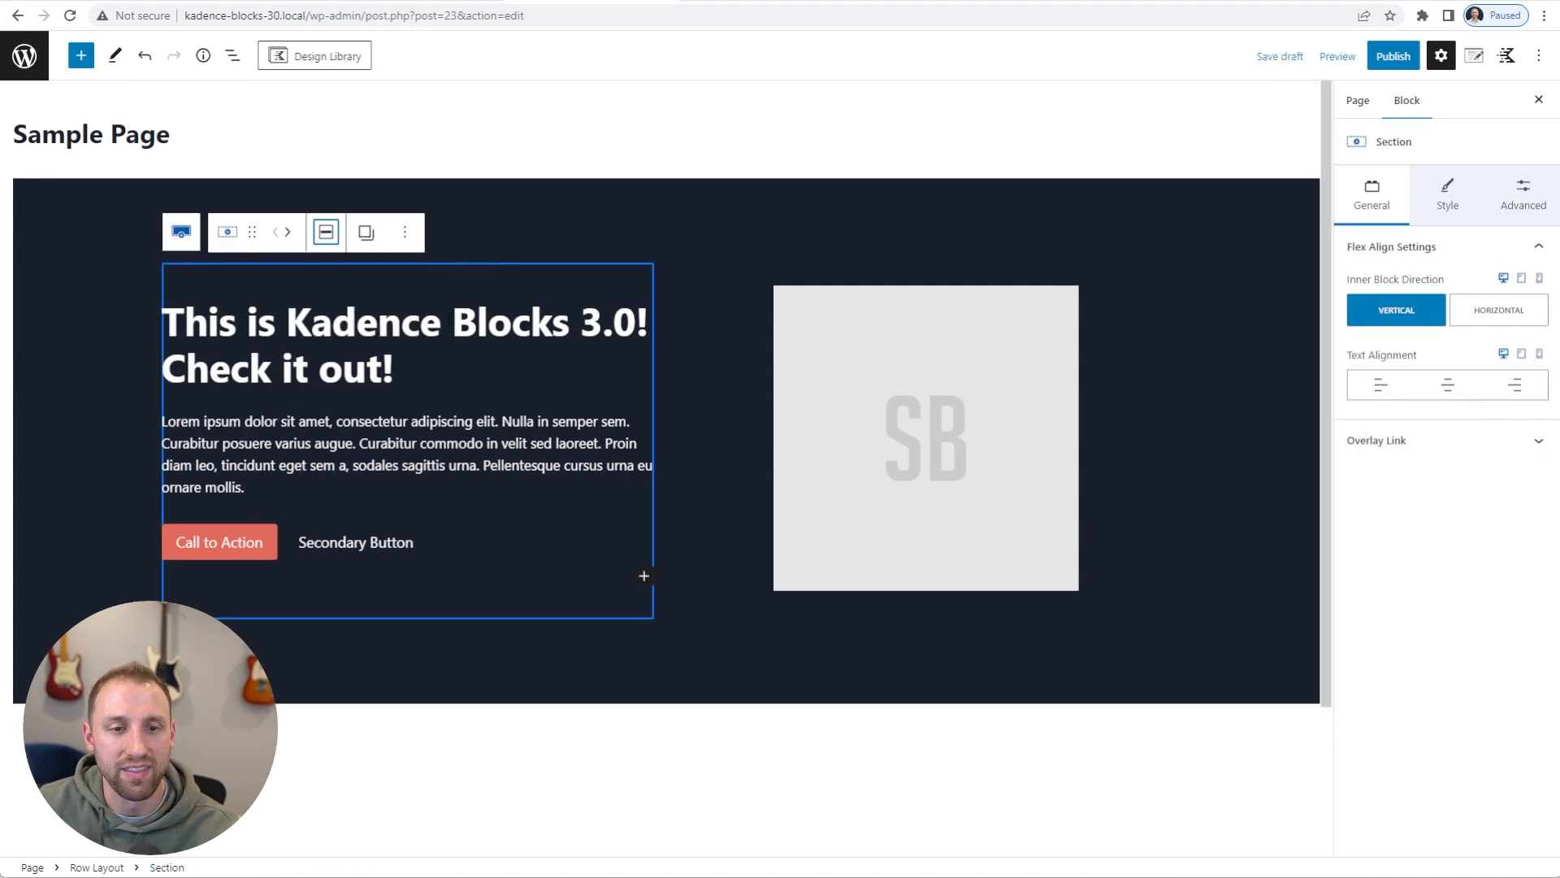
# Preview the page in a new tab to check the vertical alignment of the text beside the image
pyautogui.click(1338, 56)
pyautogui.click(1229, 209)
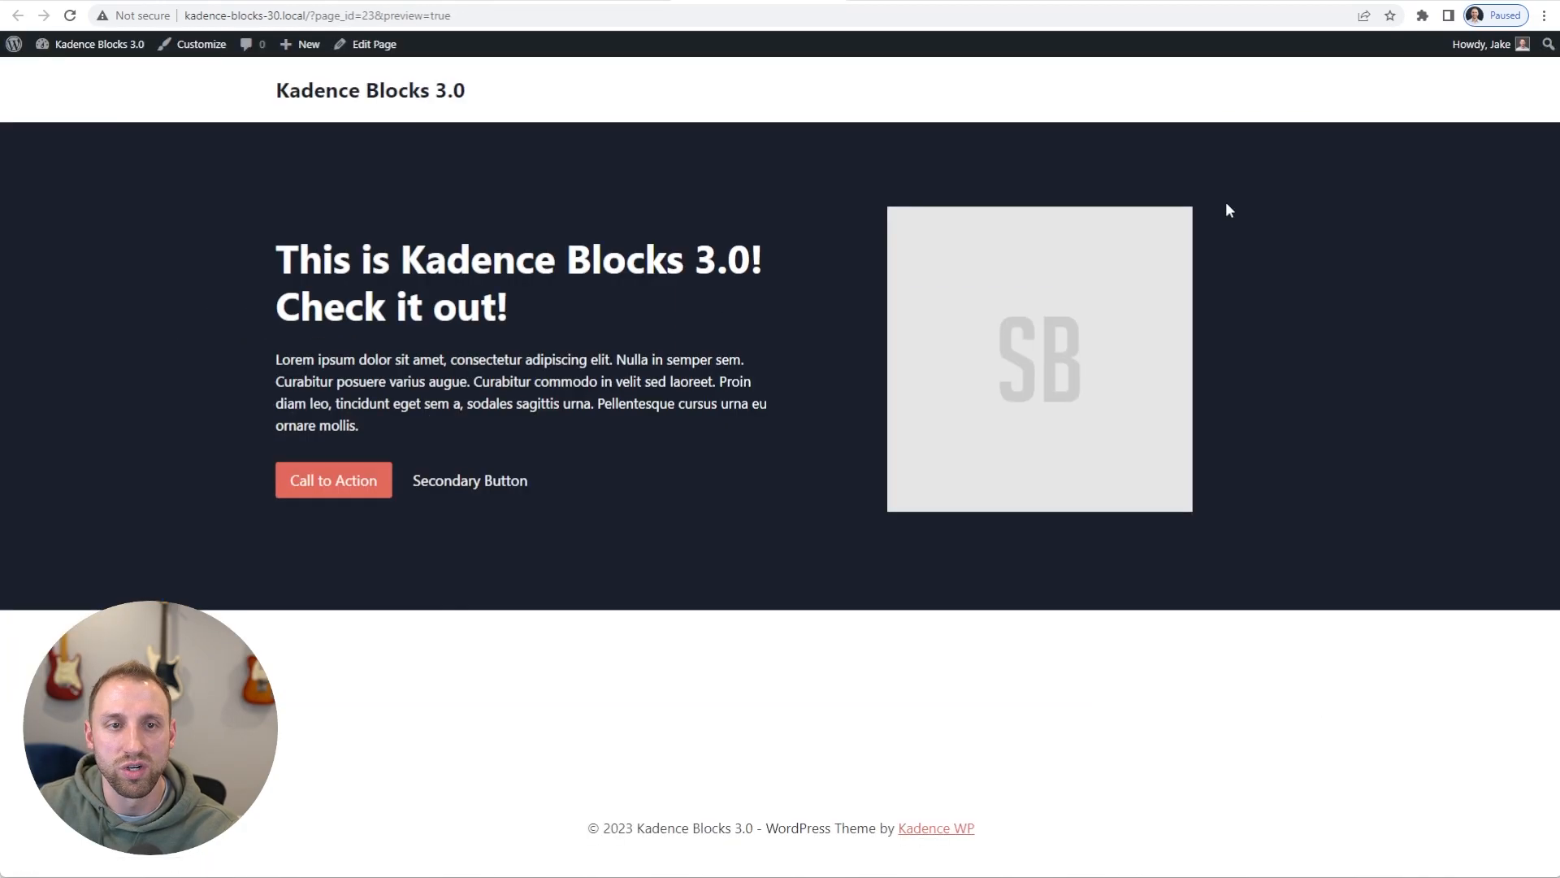
pyautogui.moveTo(509, 316); pyautogui.dragTo(299, 262)
pyautogui.click(544, 297)
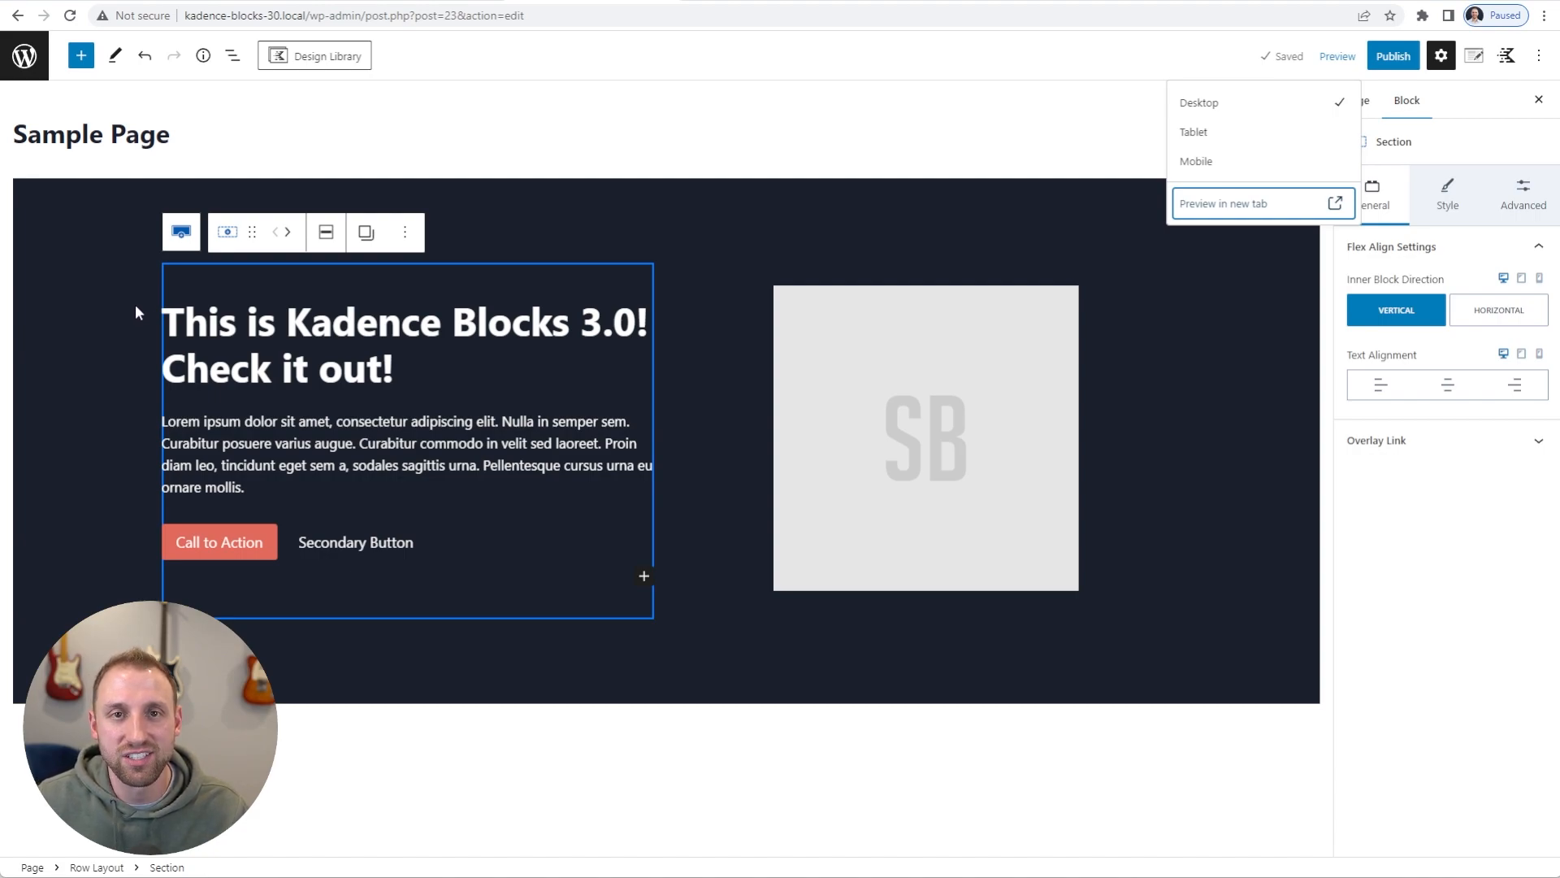
# Try swapping the text section with the image section several times, returning the text section to first place
pyautogui.click(291, 234)
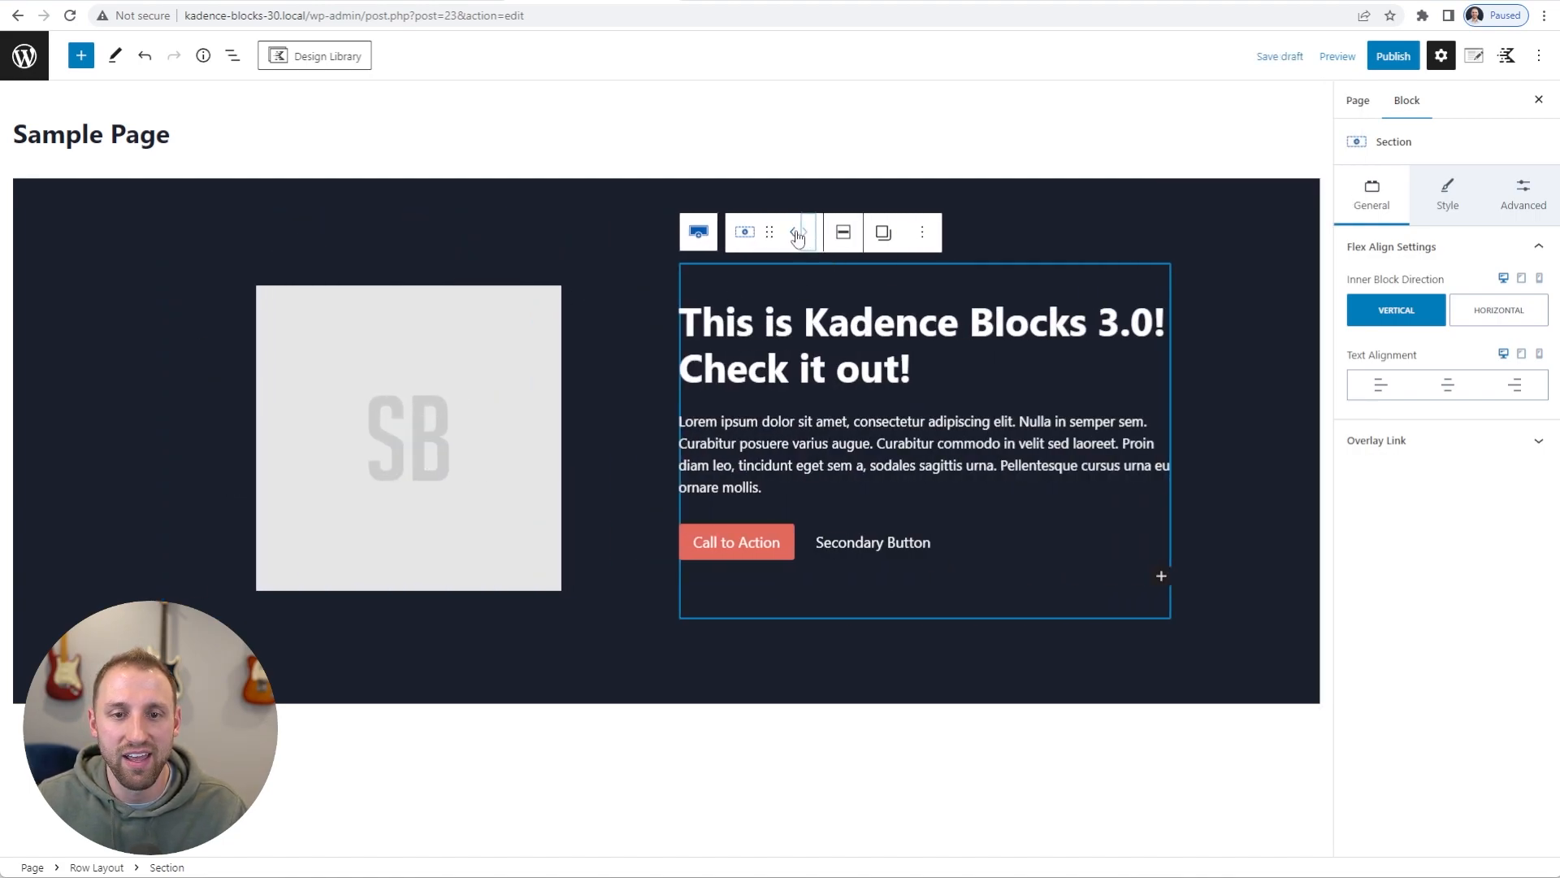
pyautogui.click(797, 234)
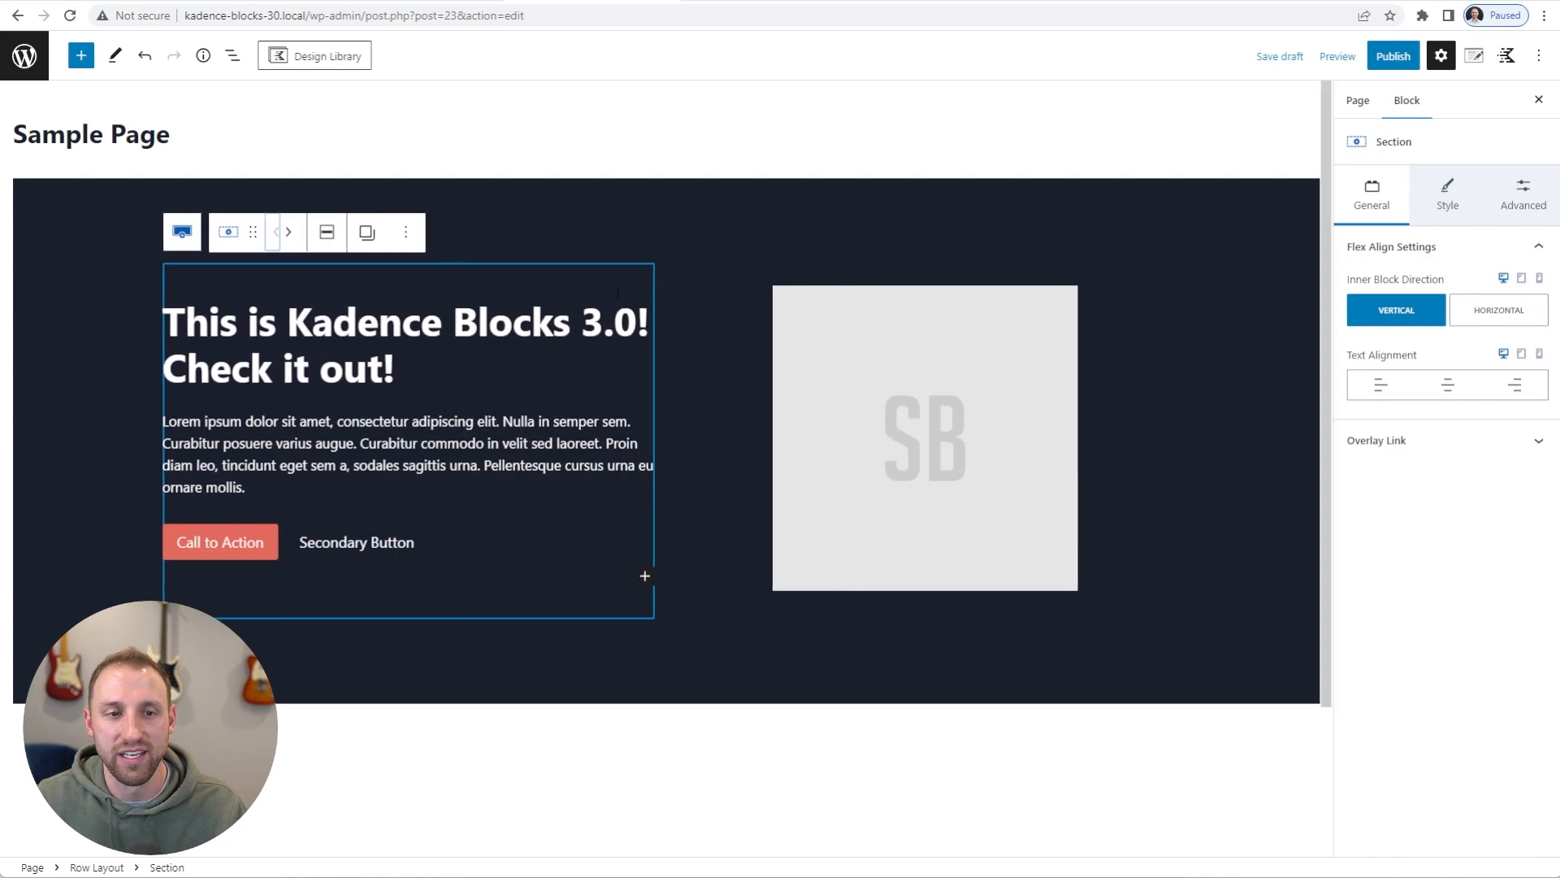
pyautogui.click(289, 233)
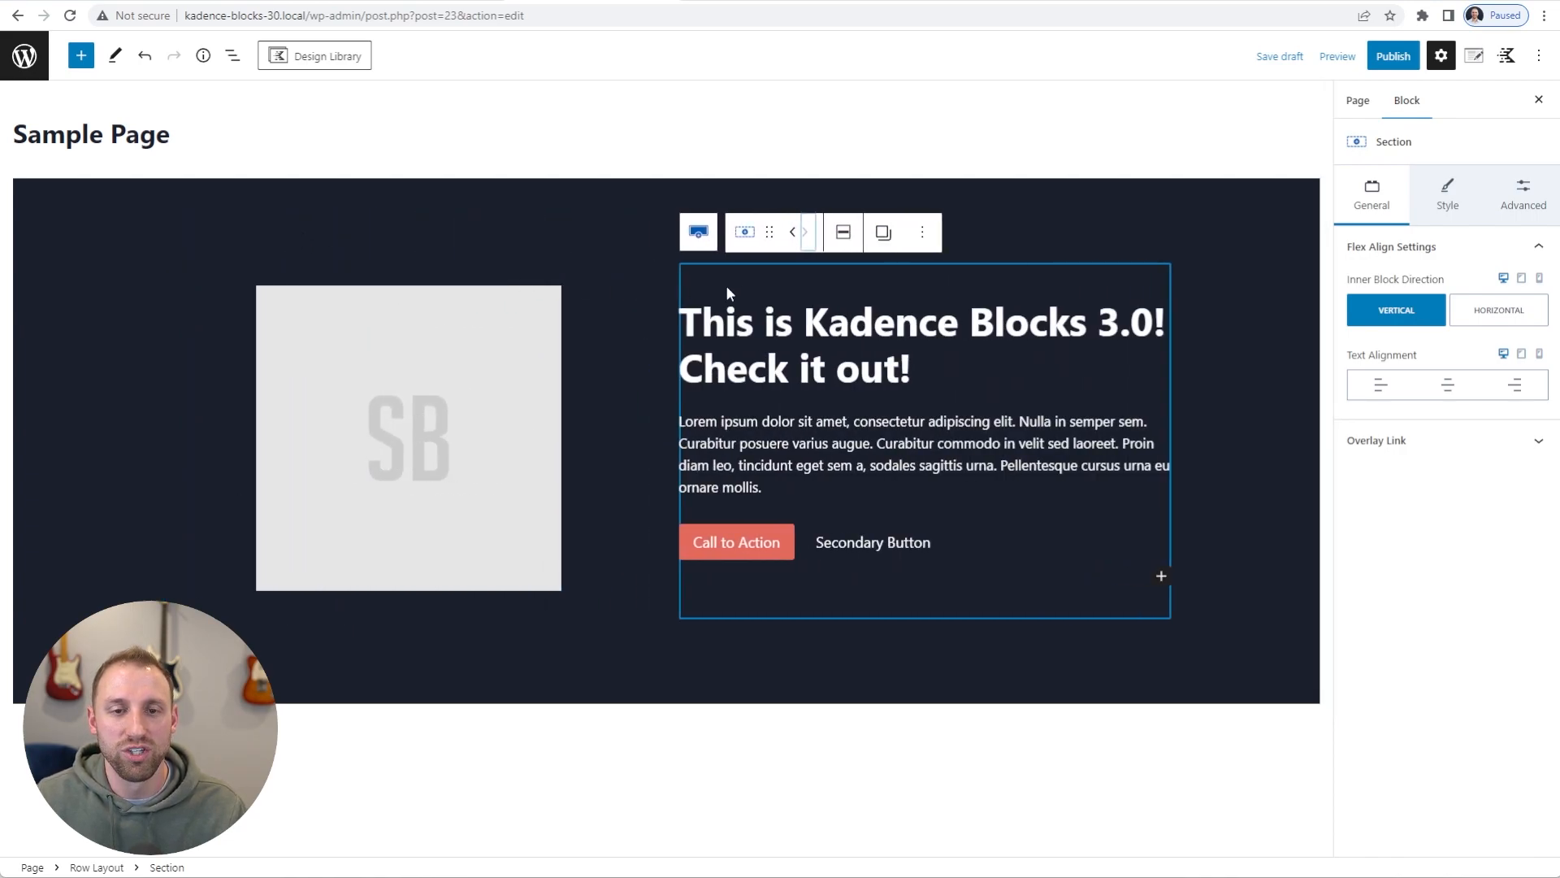
pyautogui.click(792, 233)
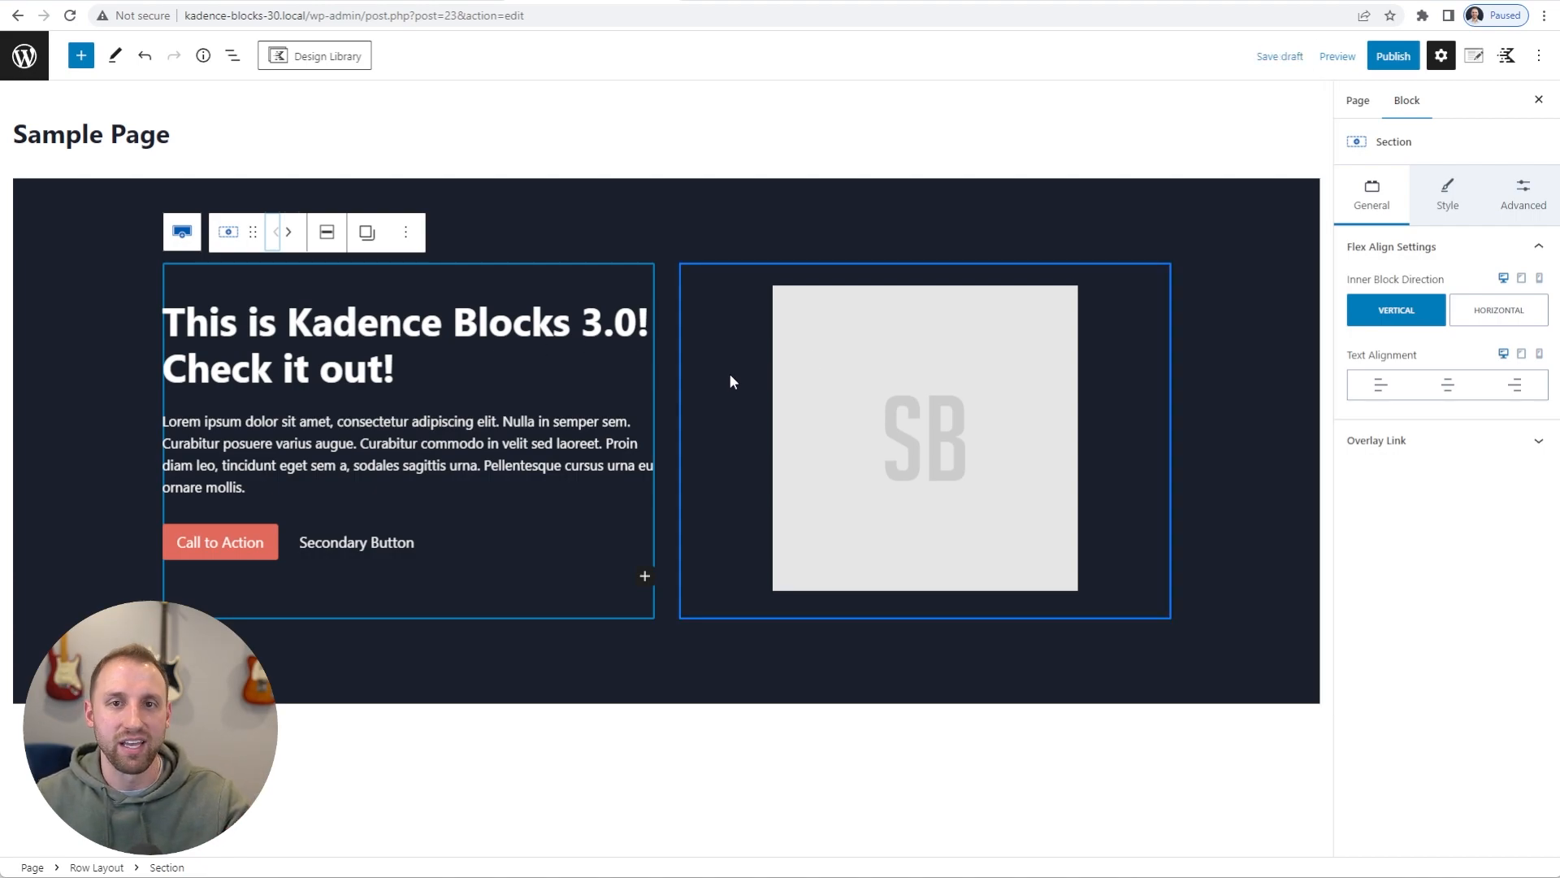
pyautogui.click(289, 231)
pyautogui.click(792, 232)
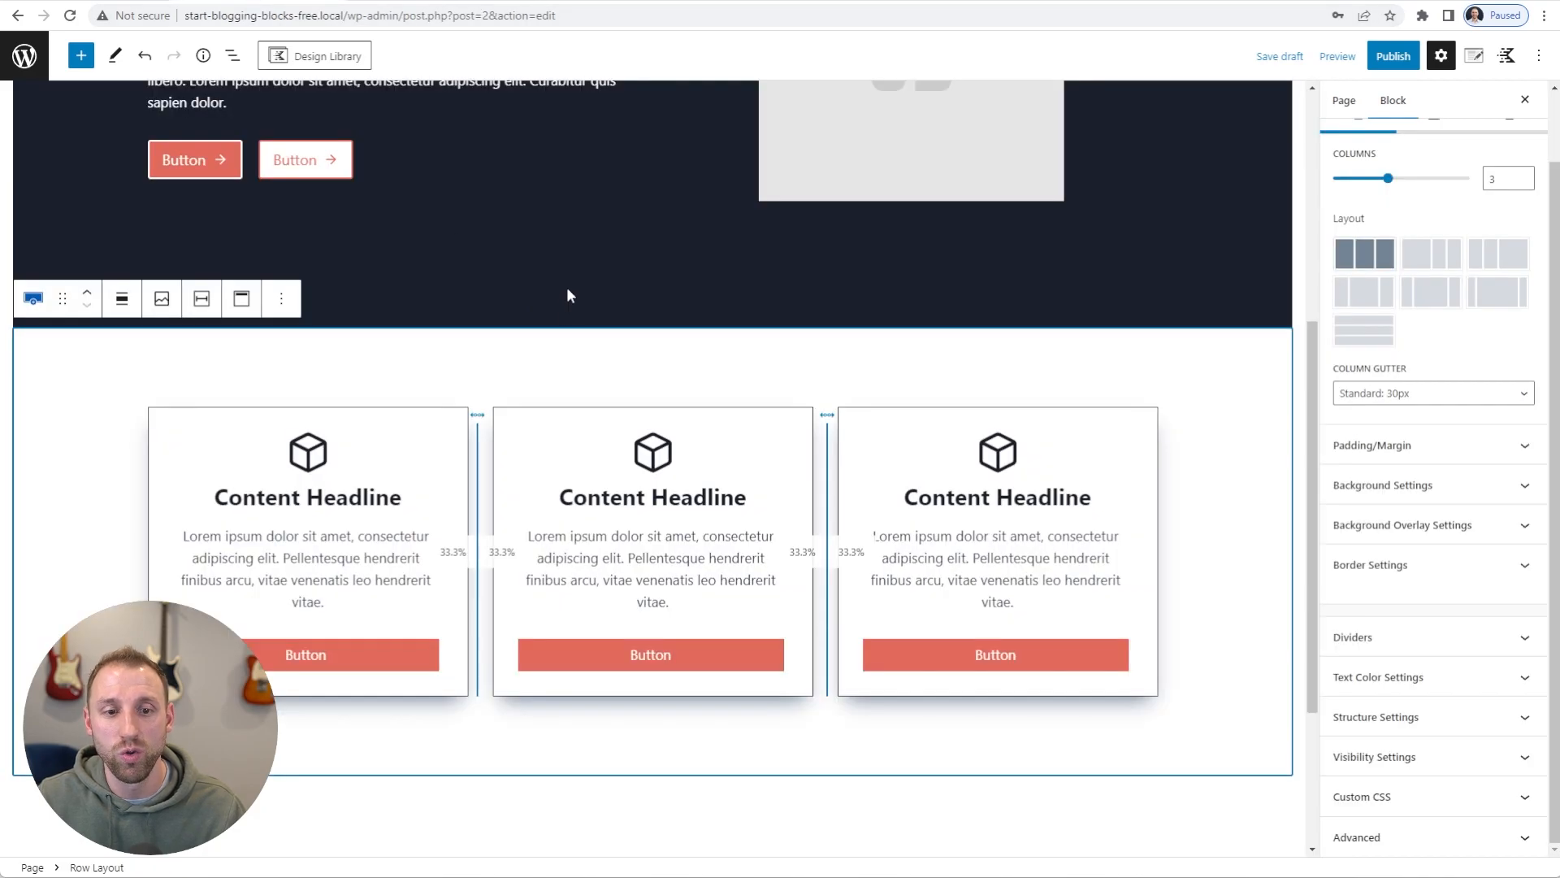
# Examine the three-column row of content boxes in the previous version's editor and return to the Kadence Blocks 3.0 page
pyautogui.scroll(-1, 522, 348)
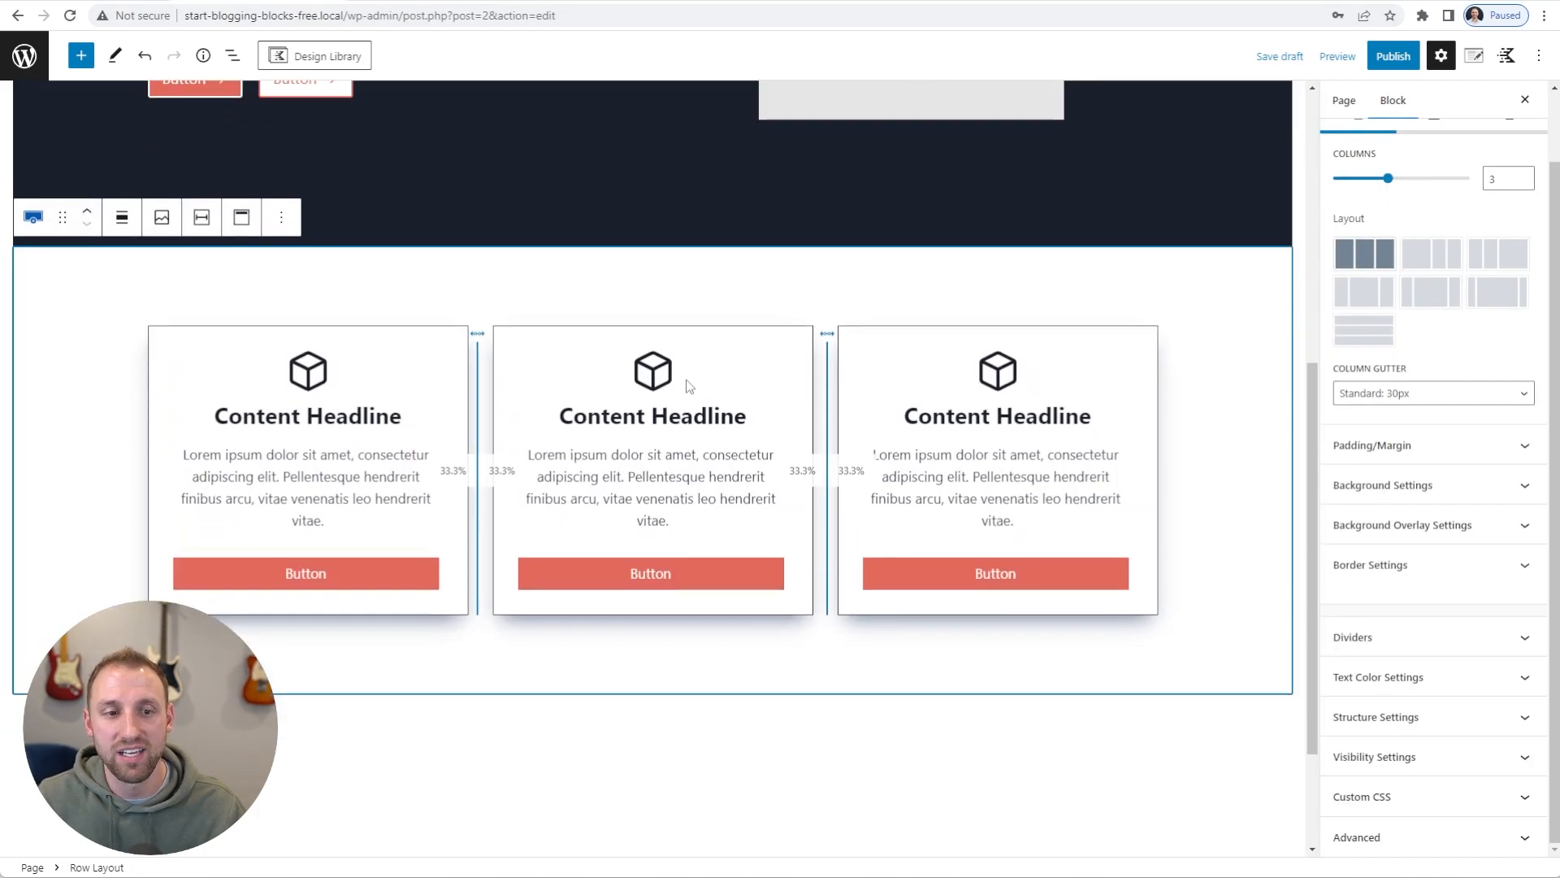
pyautogui.scroll(1, 688, 384)
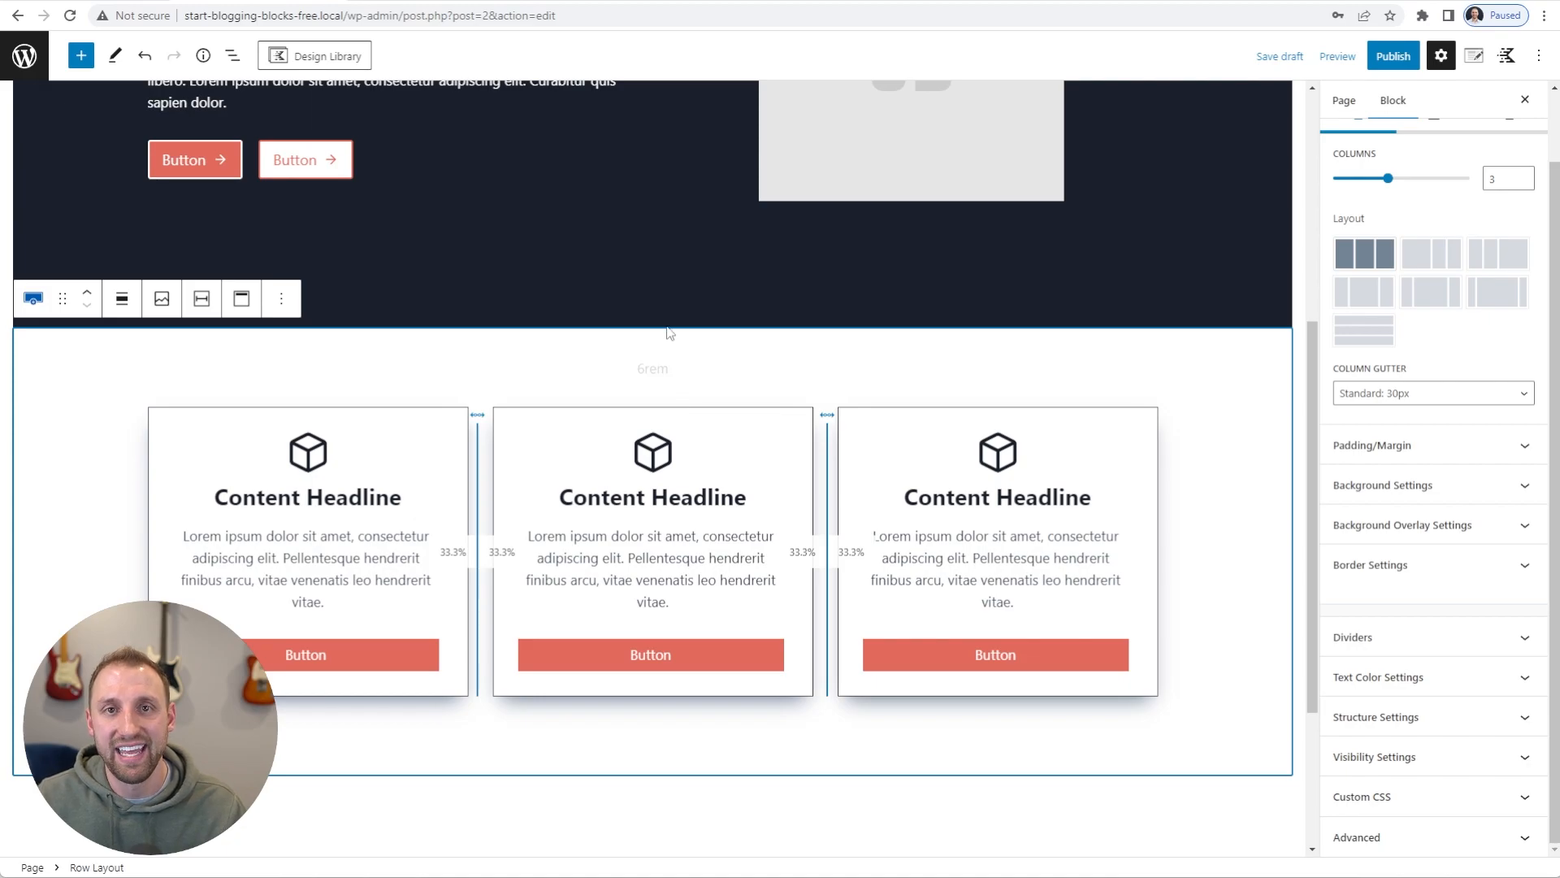
pyautogui.click(719, 2)
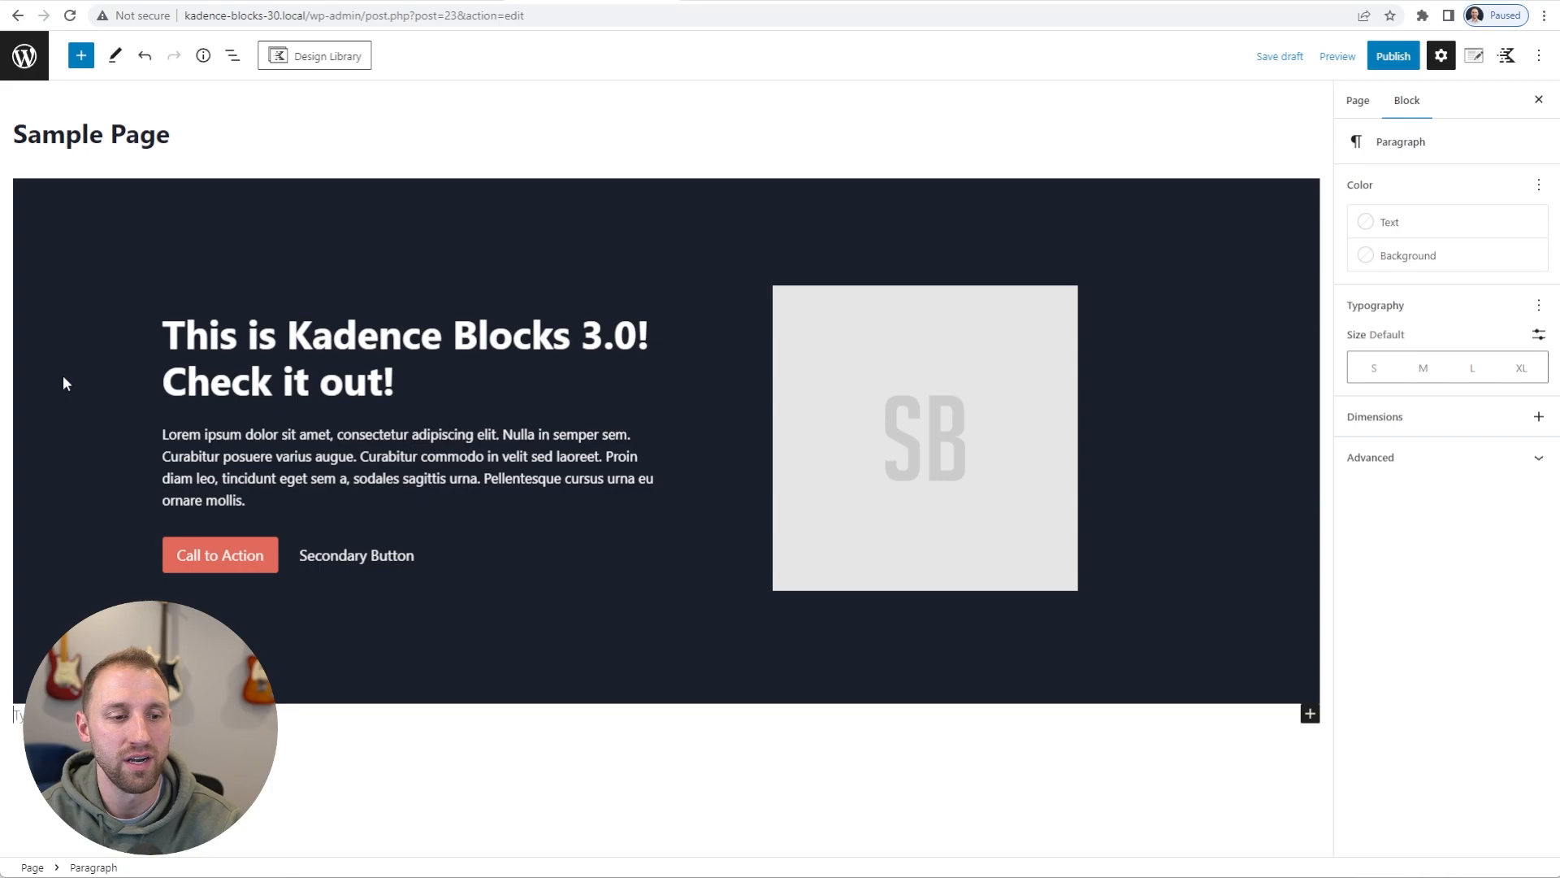
# Insert a three-column Row Layout block below the hero row and make it inherit its max width from the theme
pyautogui.write('/r')
pyautogui.press('Down')
pyautogui.press('Return')
pyautogui.scroll(-3, 712, 529)
pyautogui.click(630, 538)
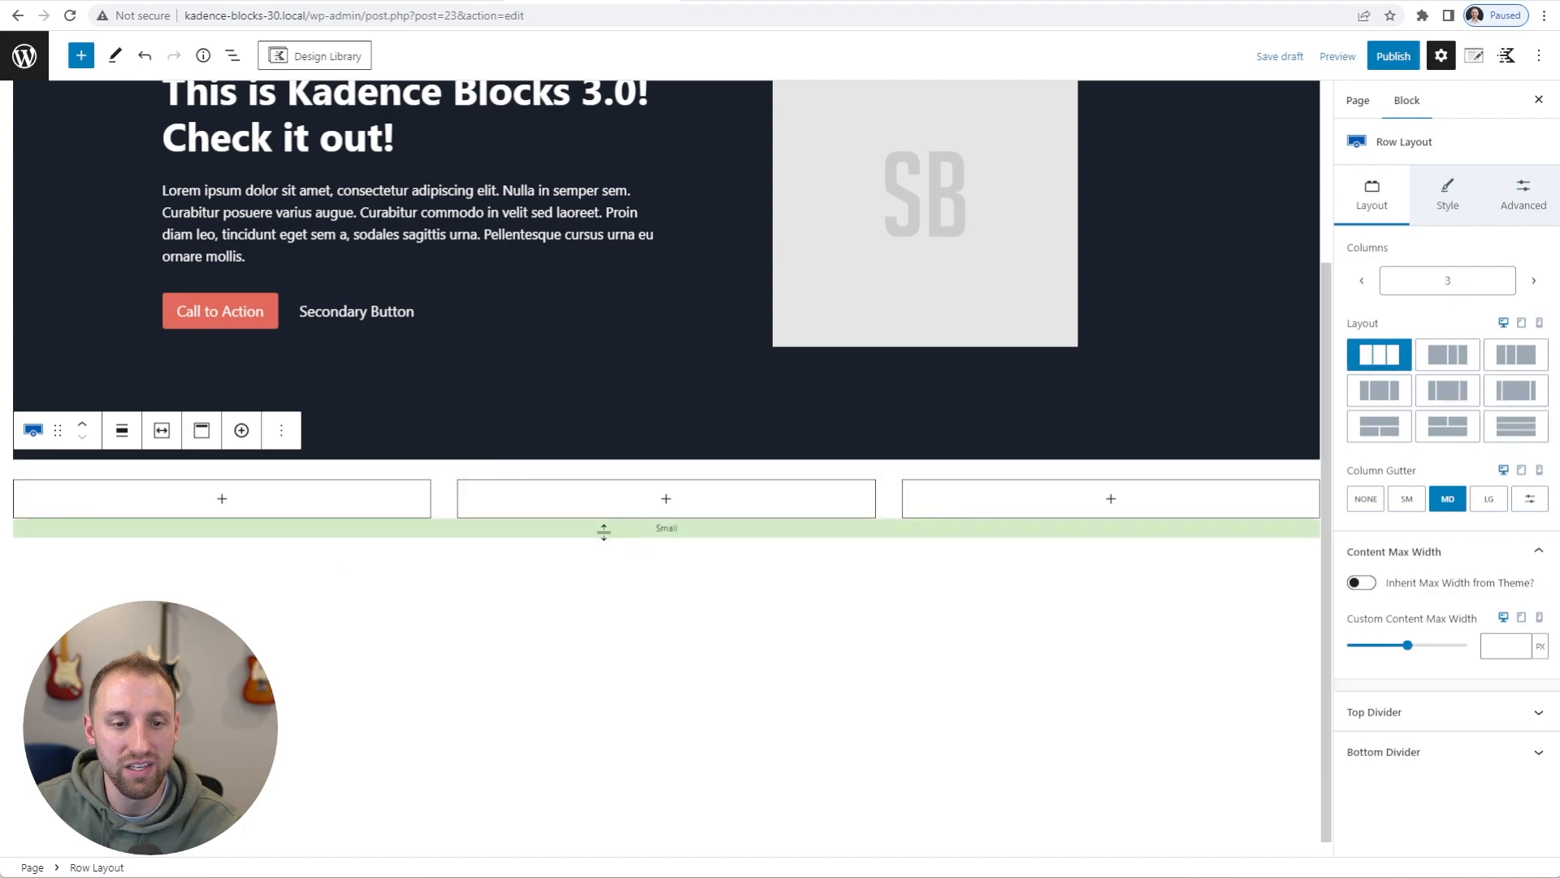
pyautogui.click(1362, 582)
pyautogui.scroll(1, 995, 504)
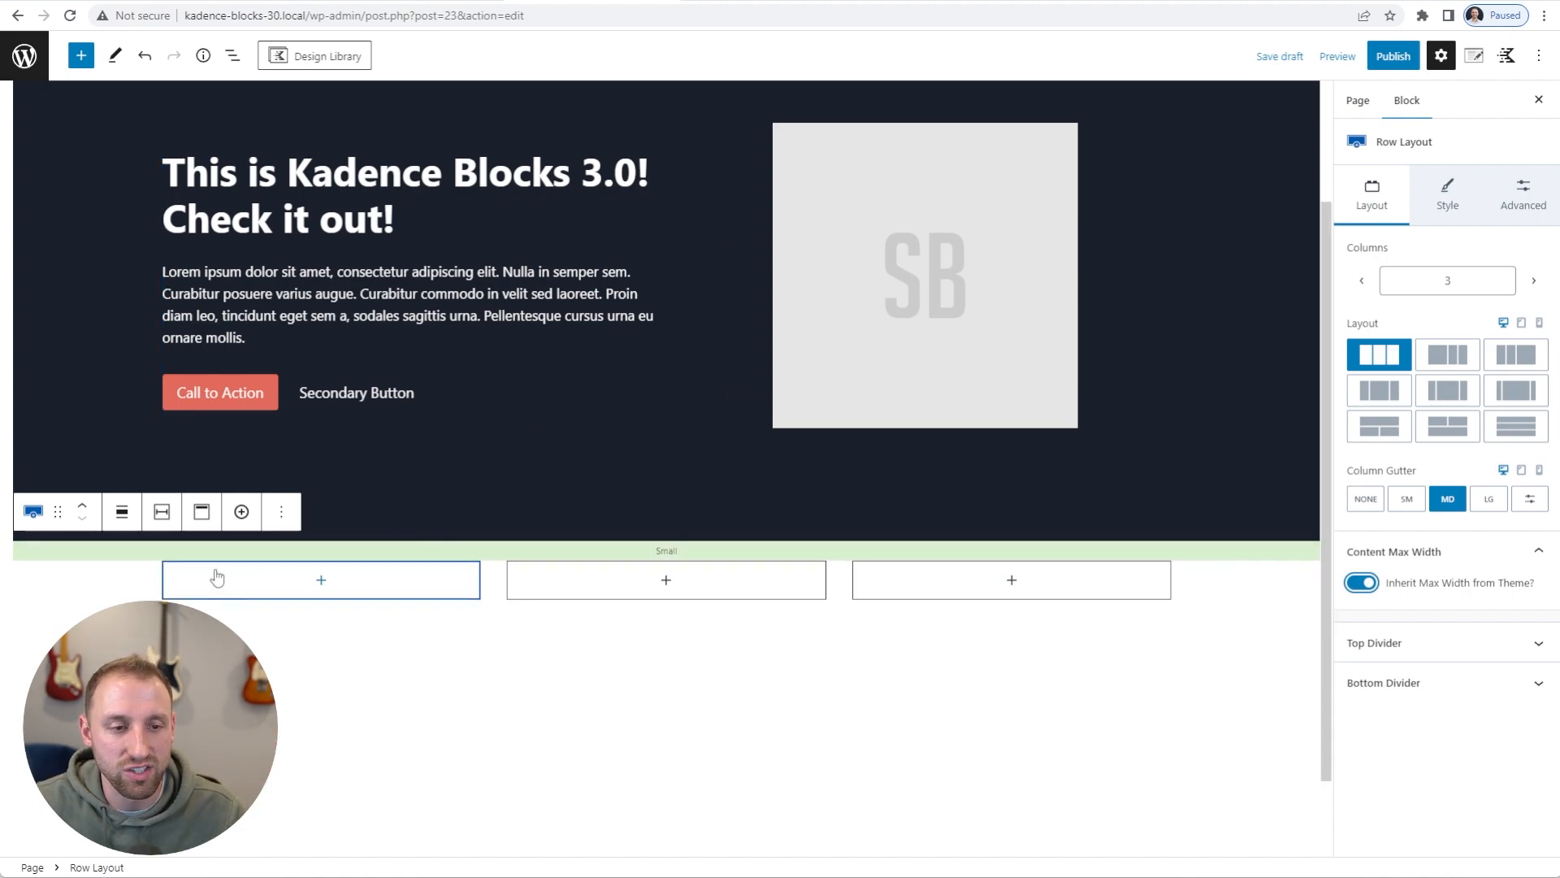
pyautogui.click(130, 575)
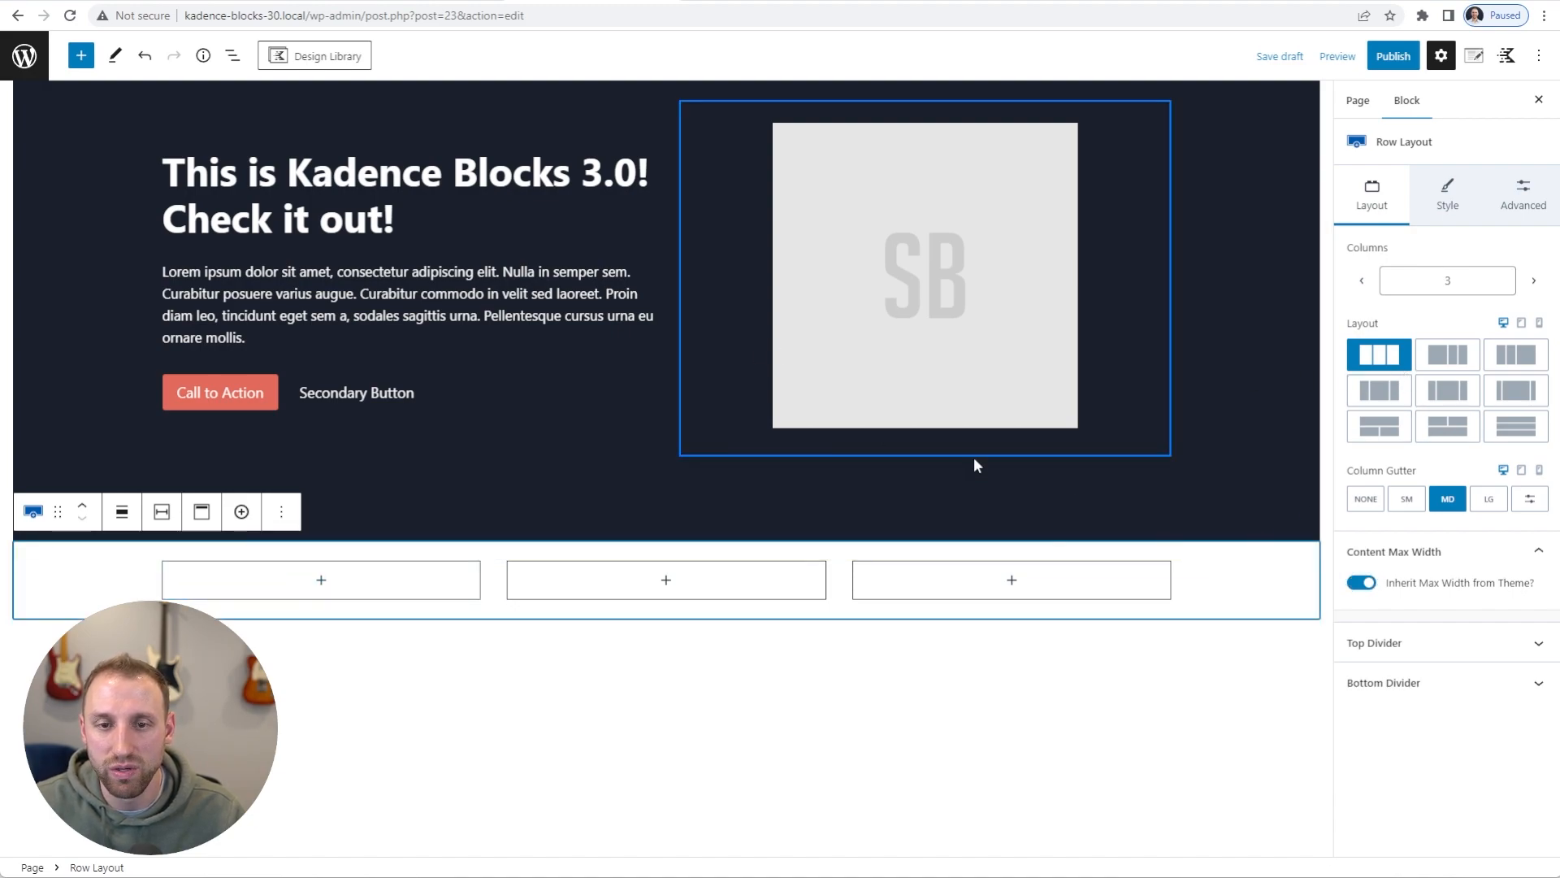
# Set the three-column row's top and bottom padding to 3XL
pyautogui.click(1524, 198)
pyautogui.click(1357, 290)
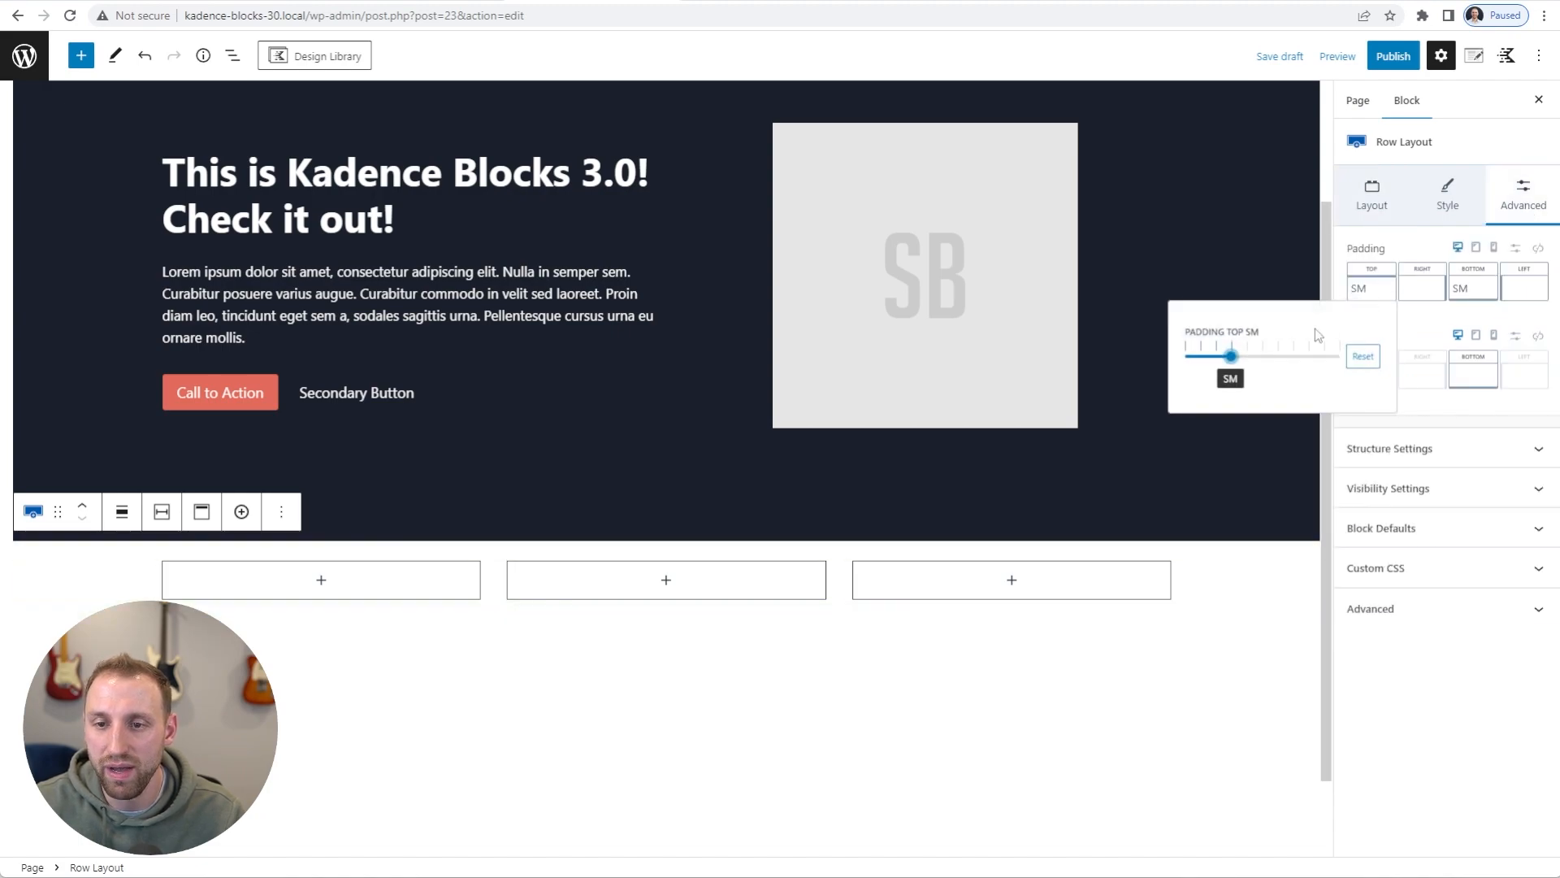
pyautogui.moveTo(1228, 356); pyautogui.dragTo(1410, 360)
pyautogui.click(1473, 288)
pyautogui.click(1472, 288)
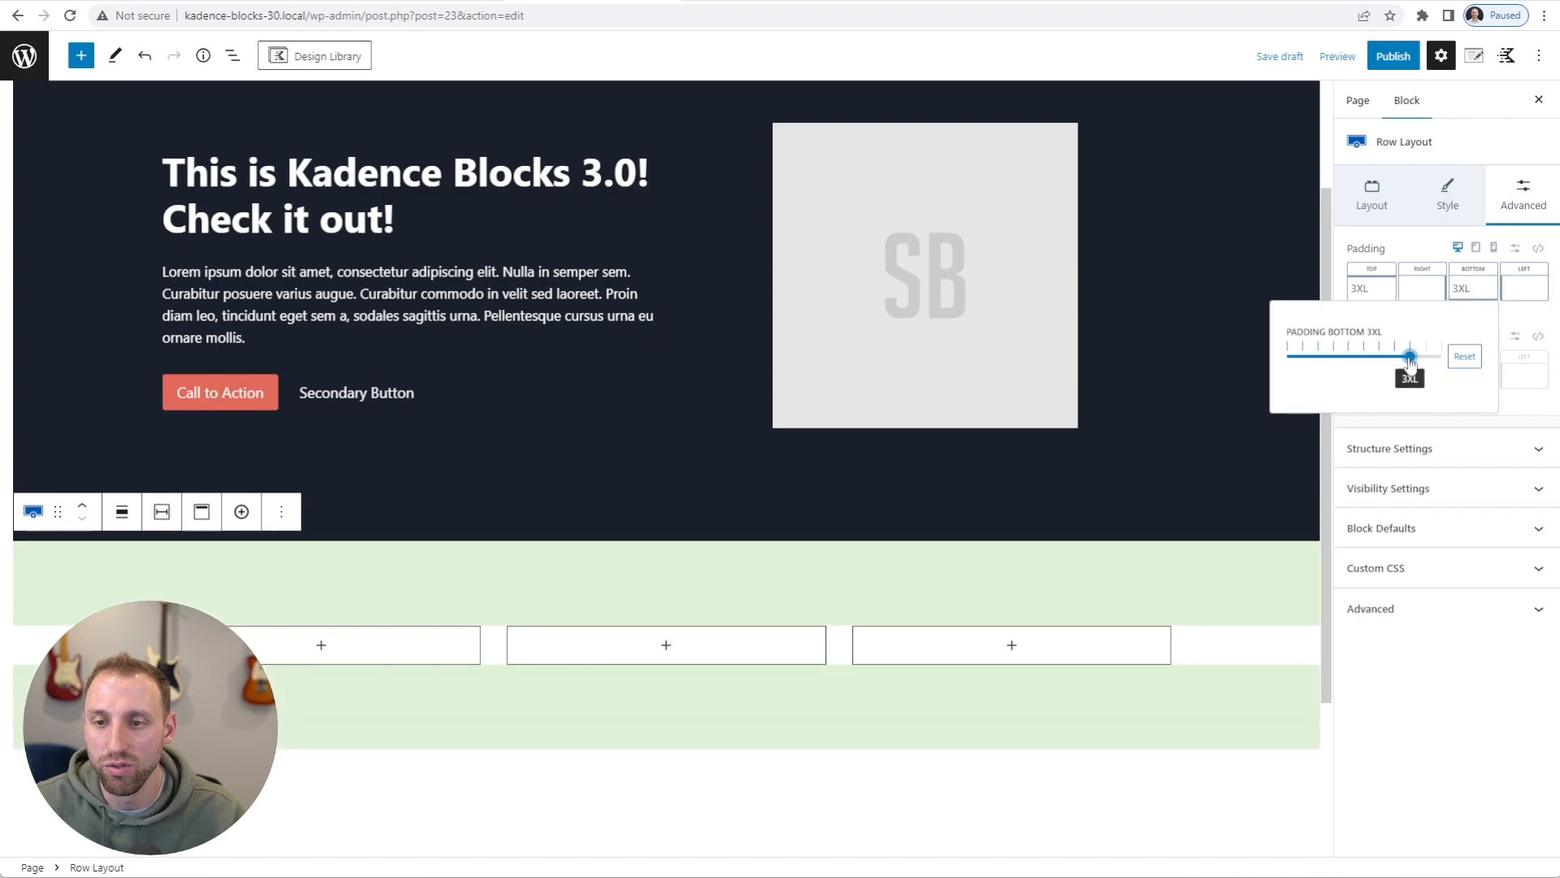
# View the three-column row's layout settings for tablet and mobile
pyautogui.click(1396, 218)
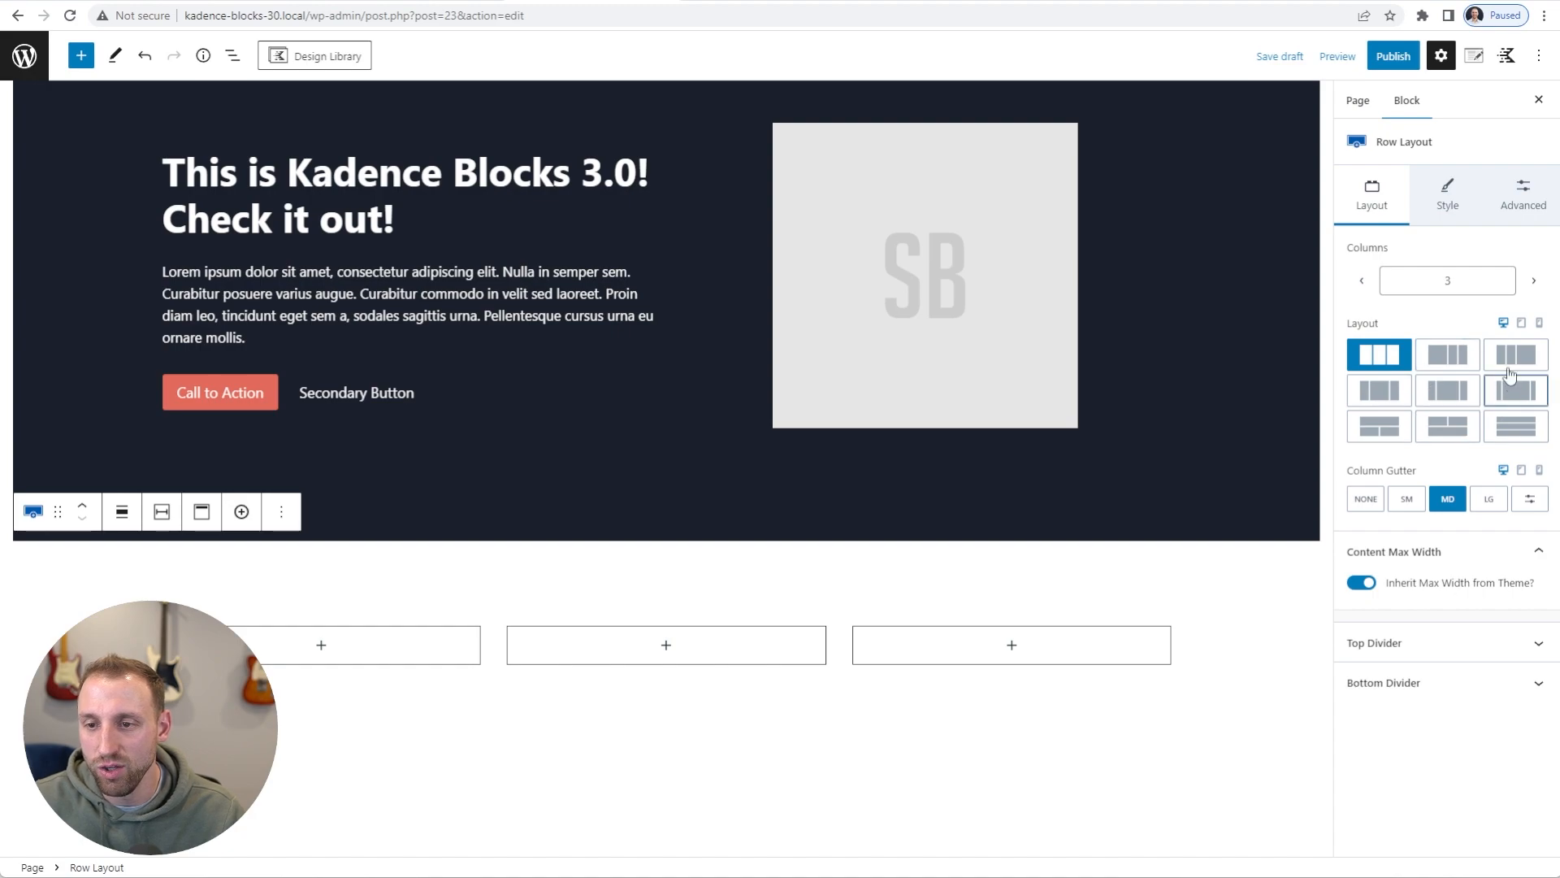
pyautogui.click(1521, 324)
pyautogui.click(1539, 323)
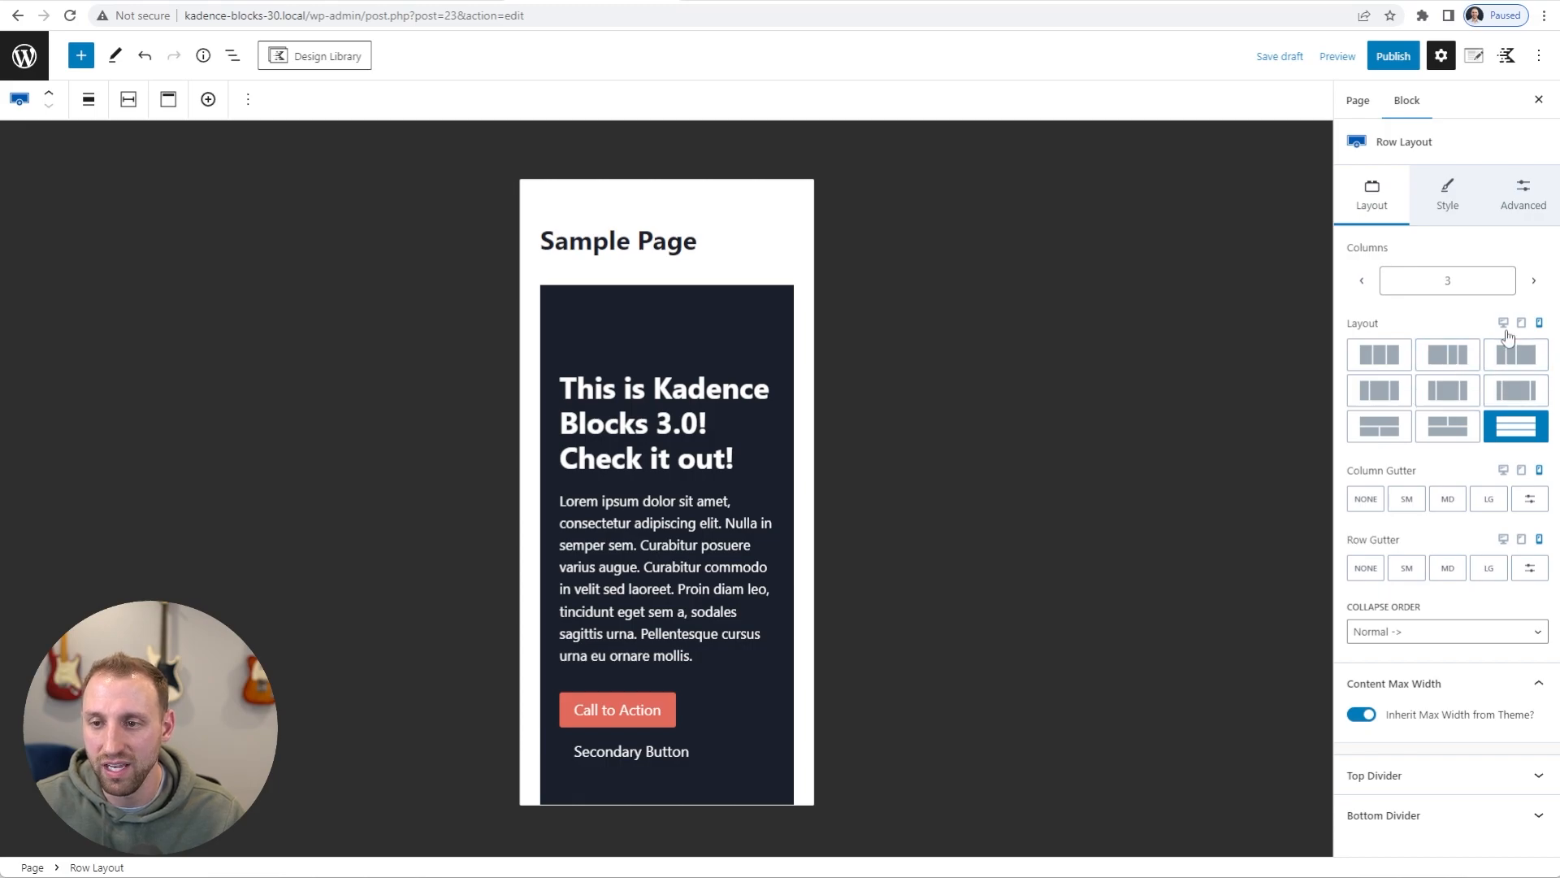
# Add a Paragraph block reading "Some text" to the first column of the three-column row
pyautogui.click(263, 611)
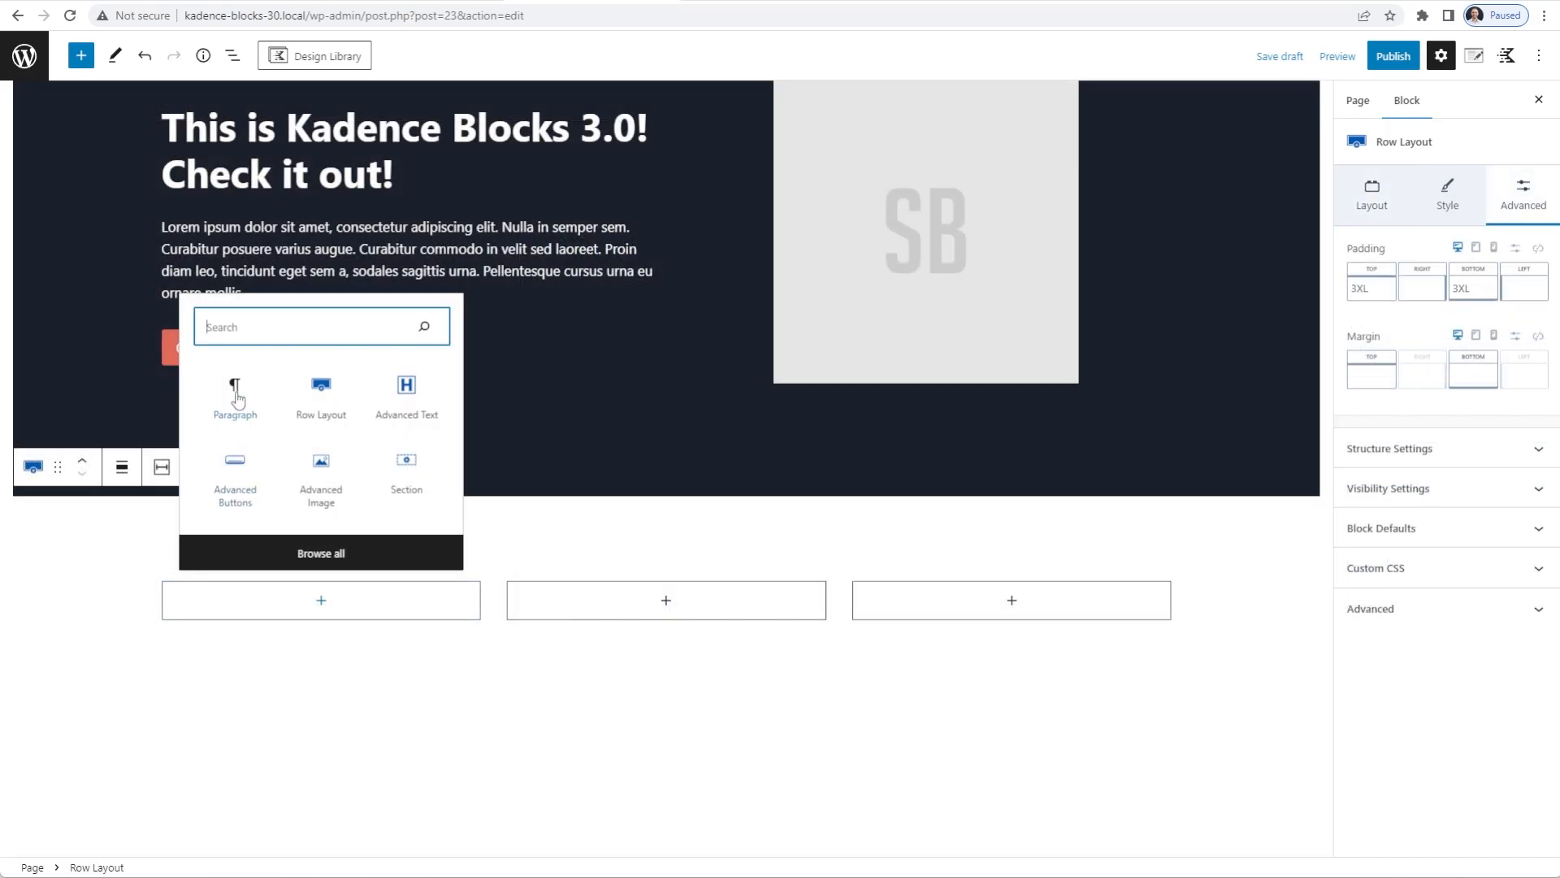
pyautogui.click(236, 396)
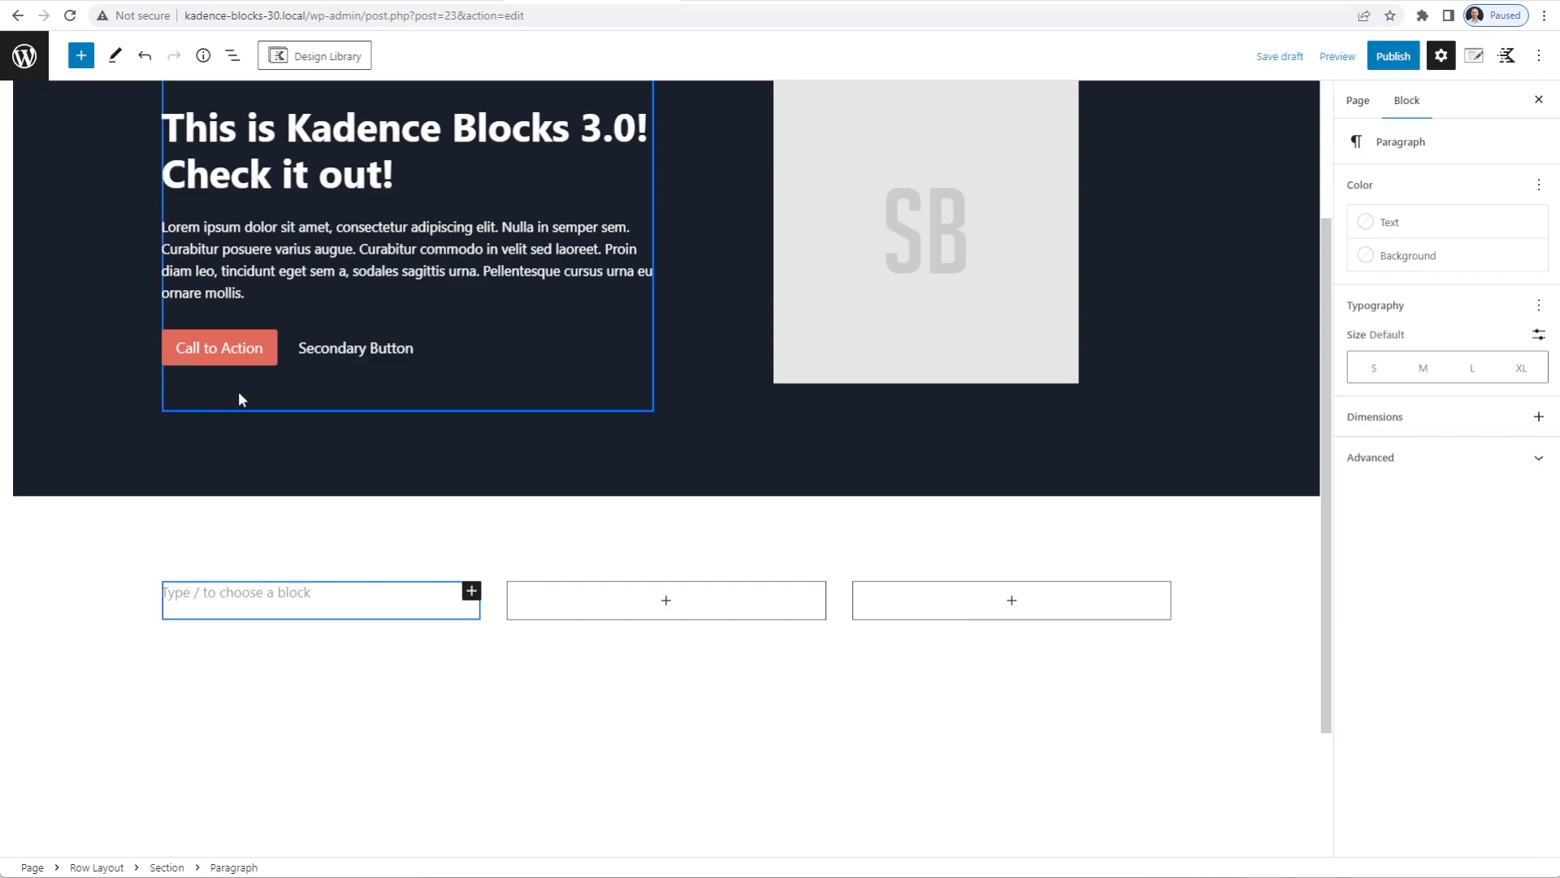
pyautogui.scroll(-1, 238, 392)
pyautogui.write('Some text')
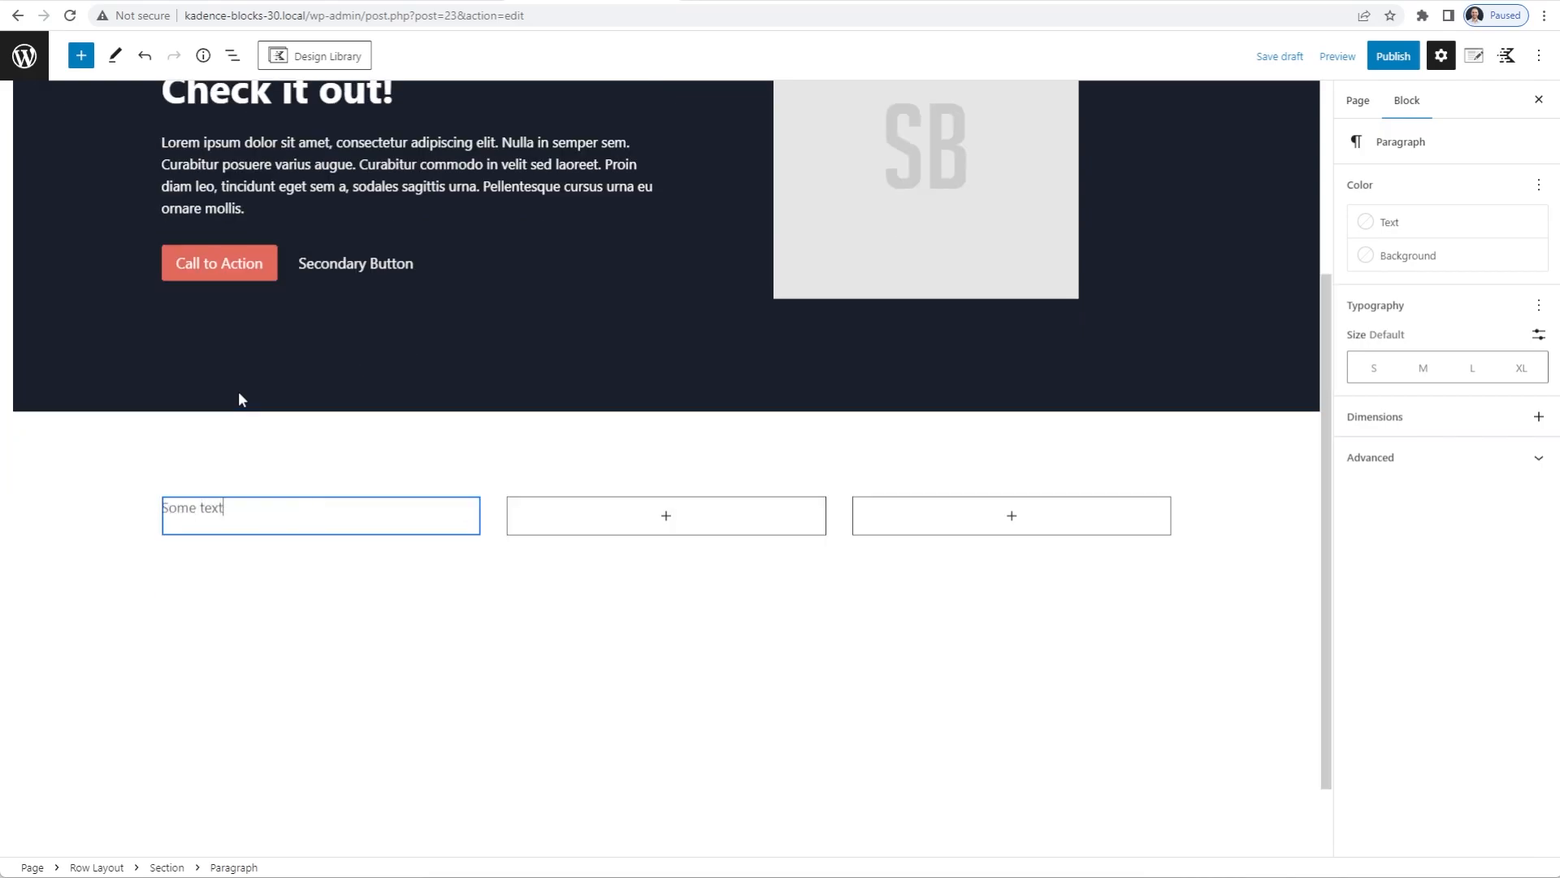
# Link the padding of the first column's Section on all sides and set it to Small (24px)
pyautogui.click(173, 865)
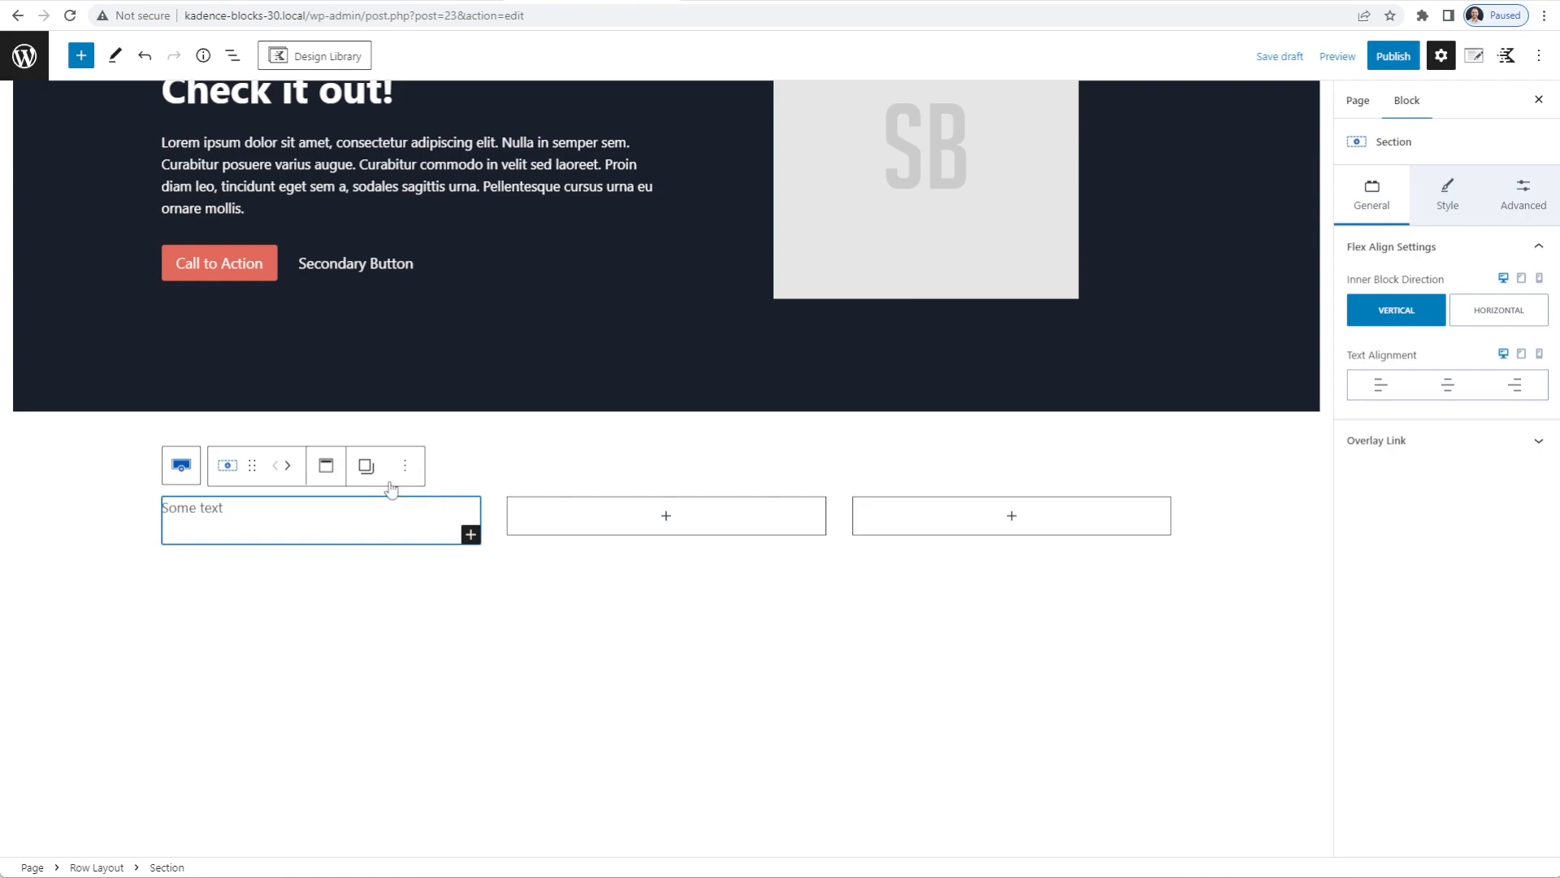
pyautogui.click(1509, 198)
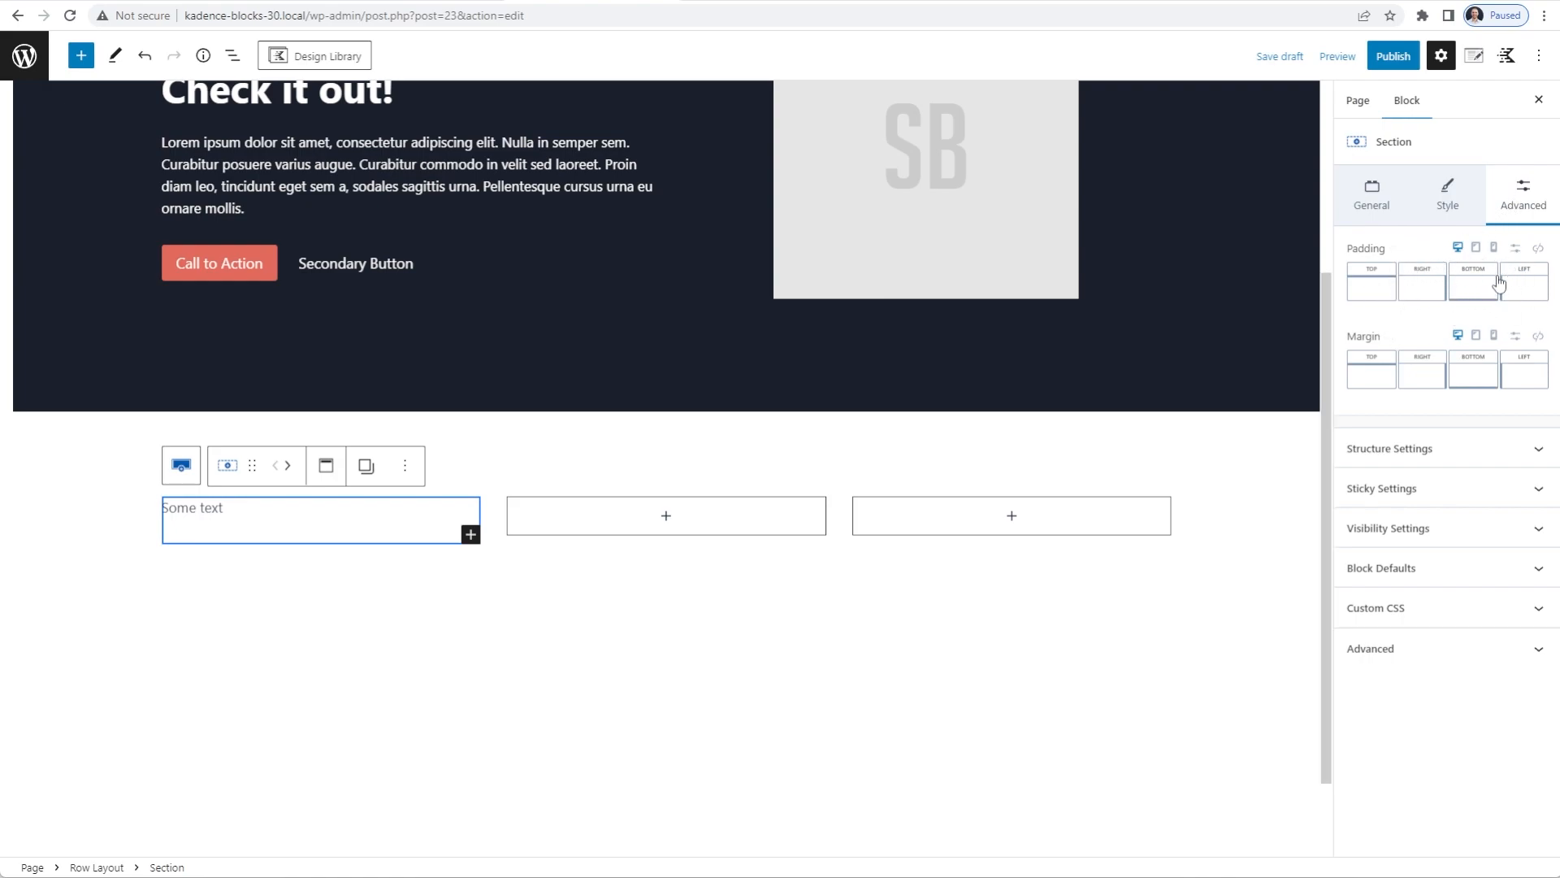
pyautogui.click(1539, 249)
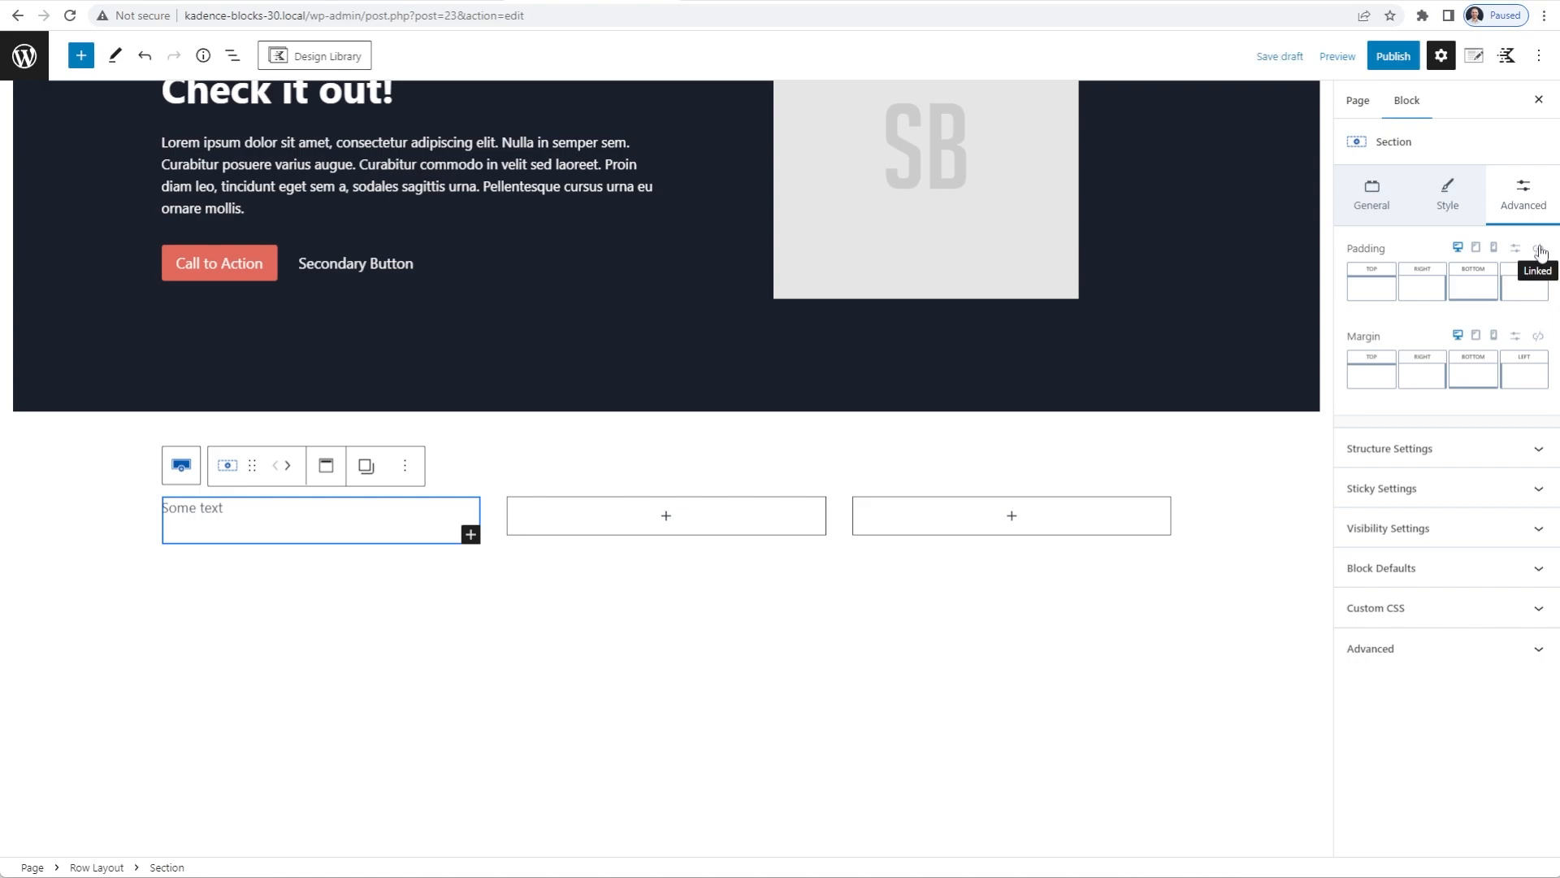
pyautogui.click(1540, 249)
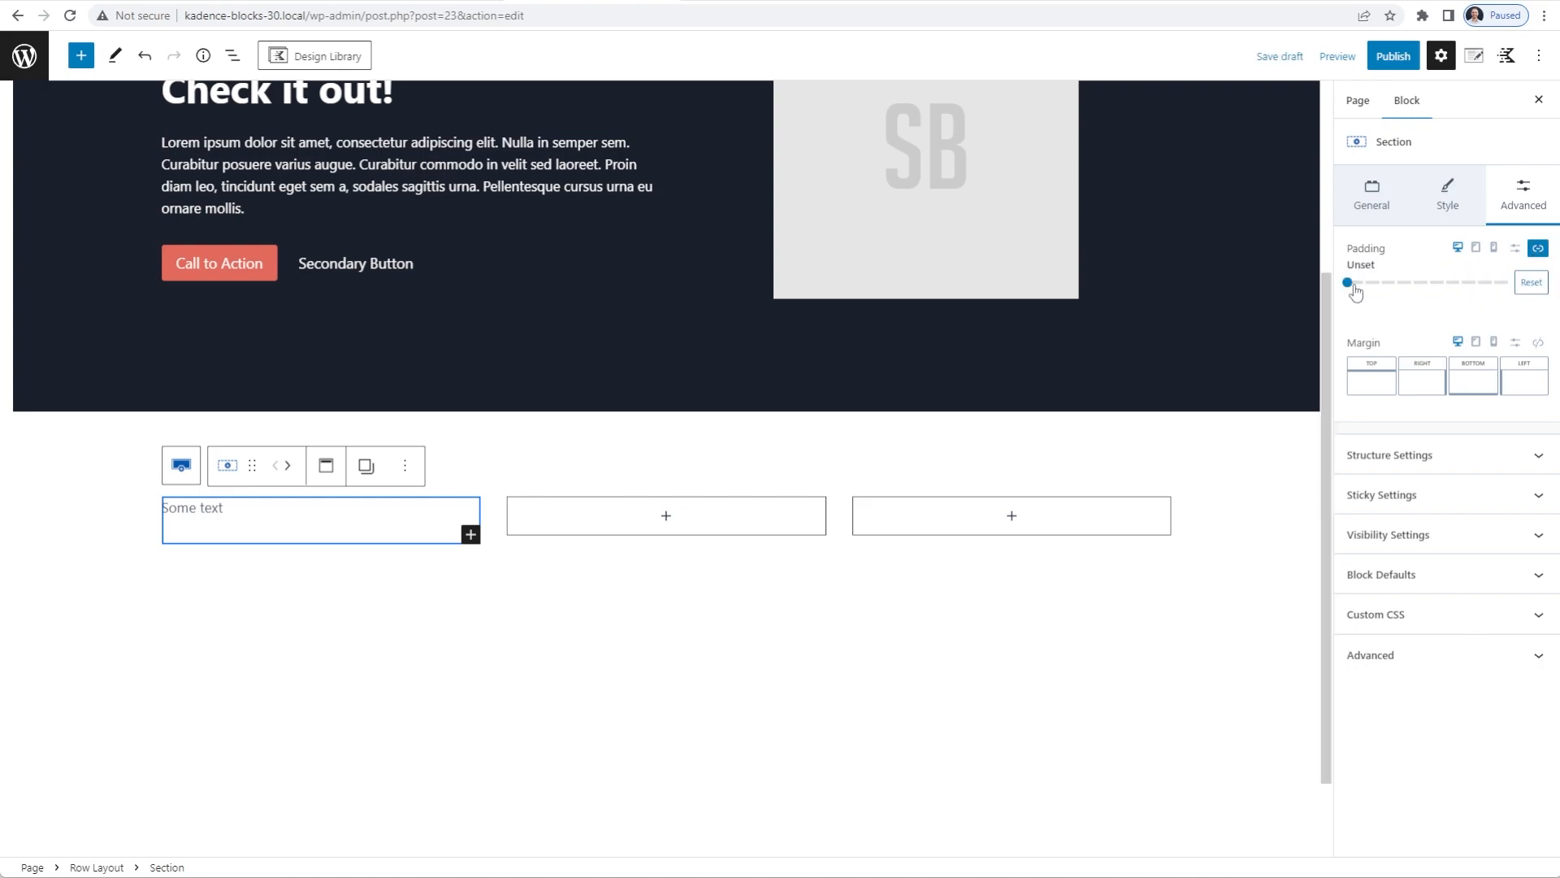
pyautogui.moveTo(1348, 286); pyautogui.dragTo(1389, 268)
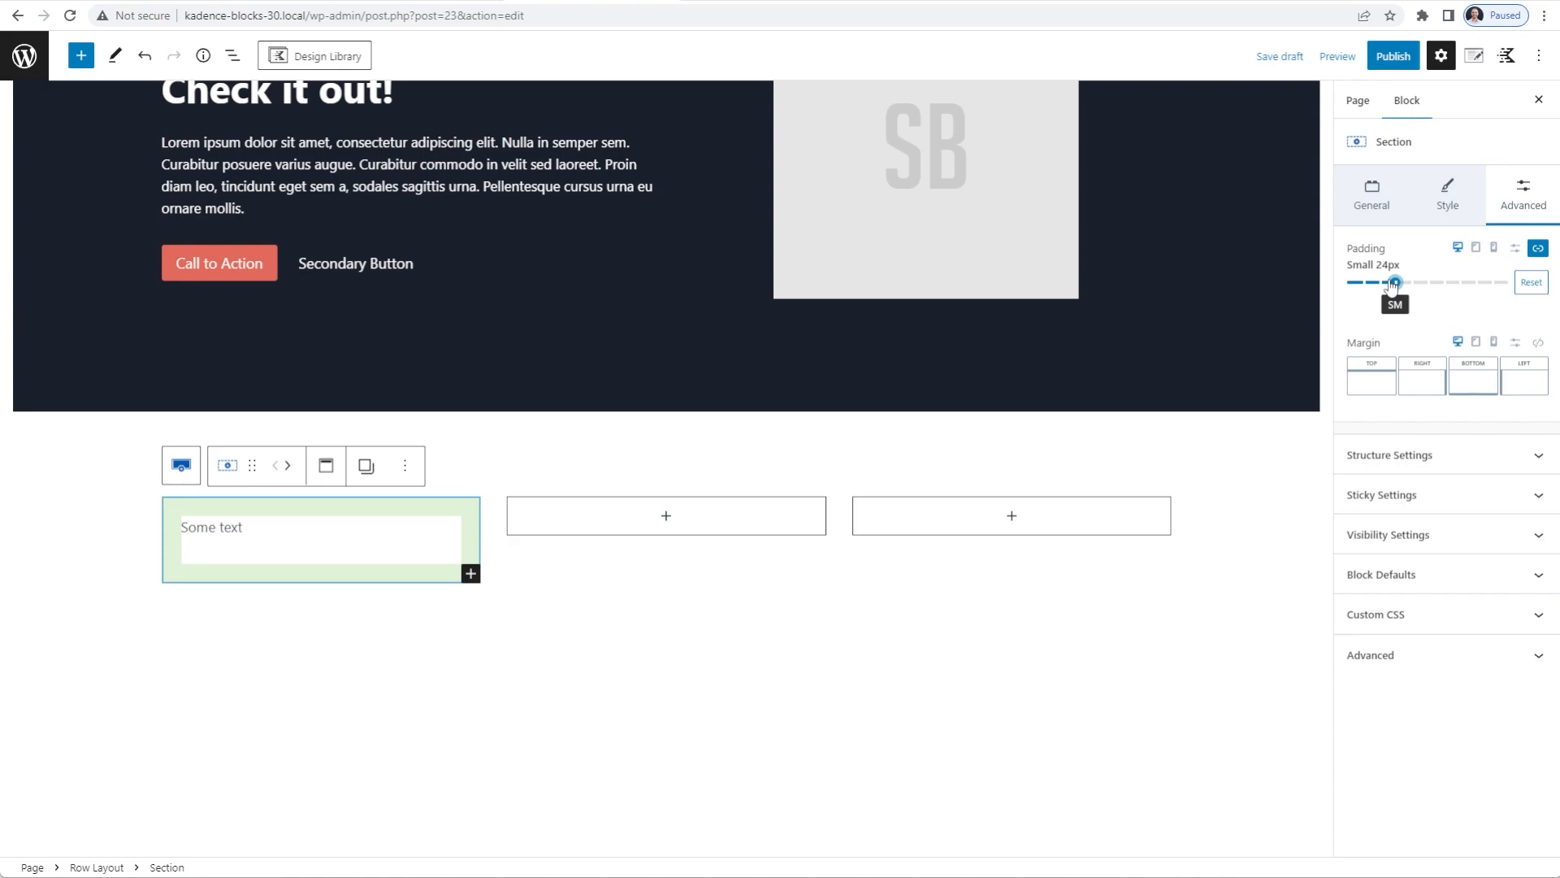
# Give the first column's Section a very light grey background from the theme palette
pyautogui.click(1441, 197)
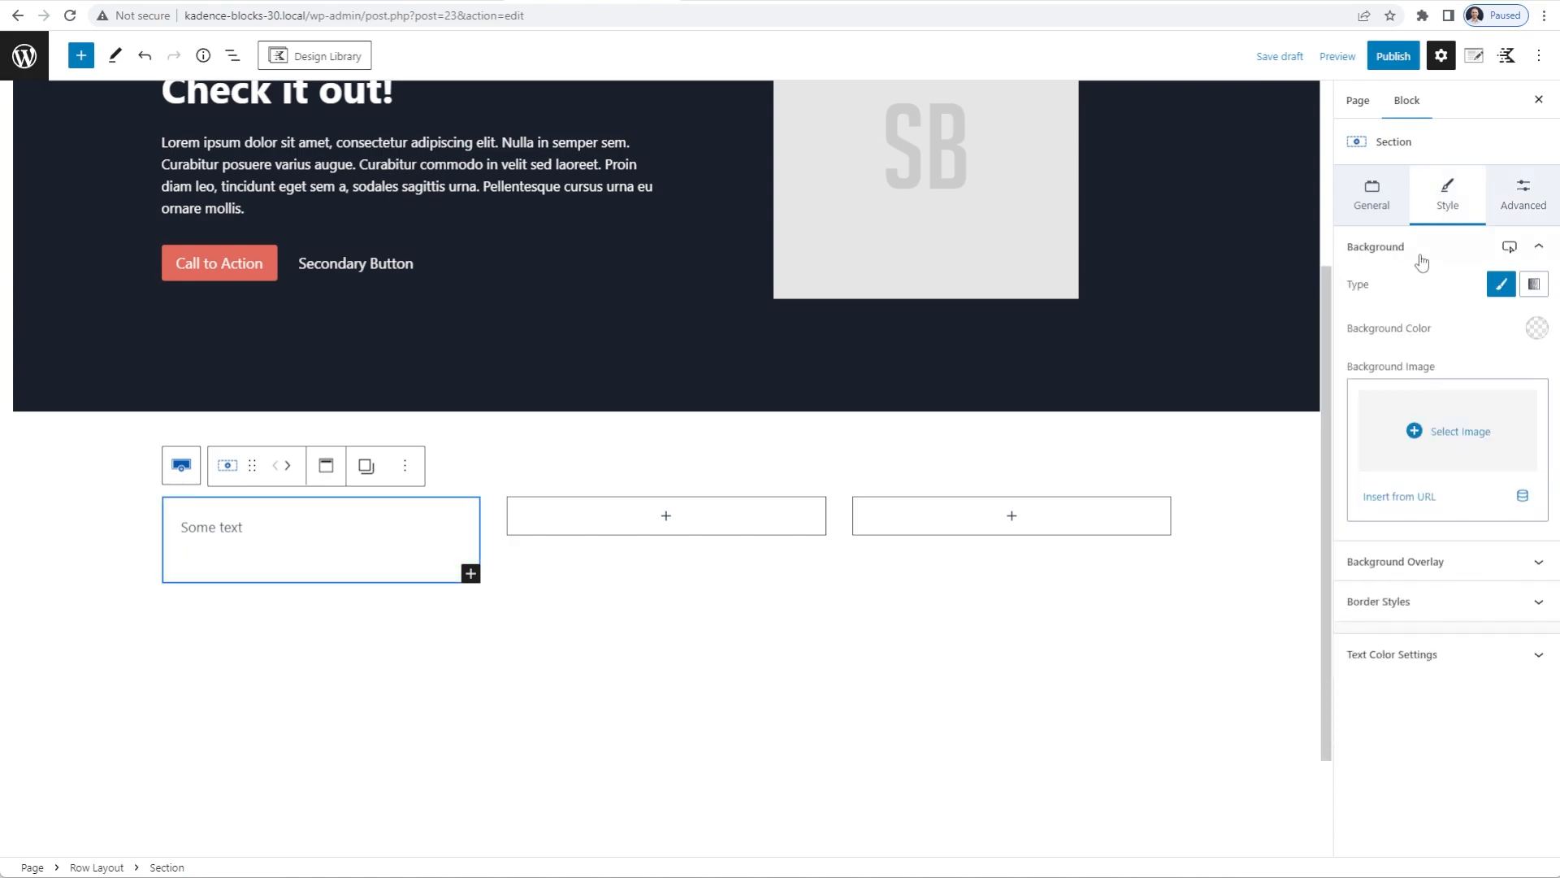
pyautogui.click(1531, 336)
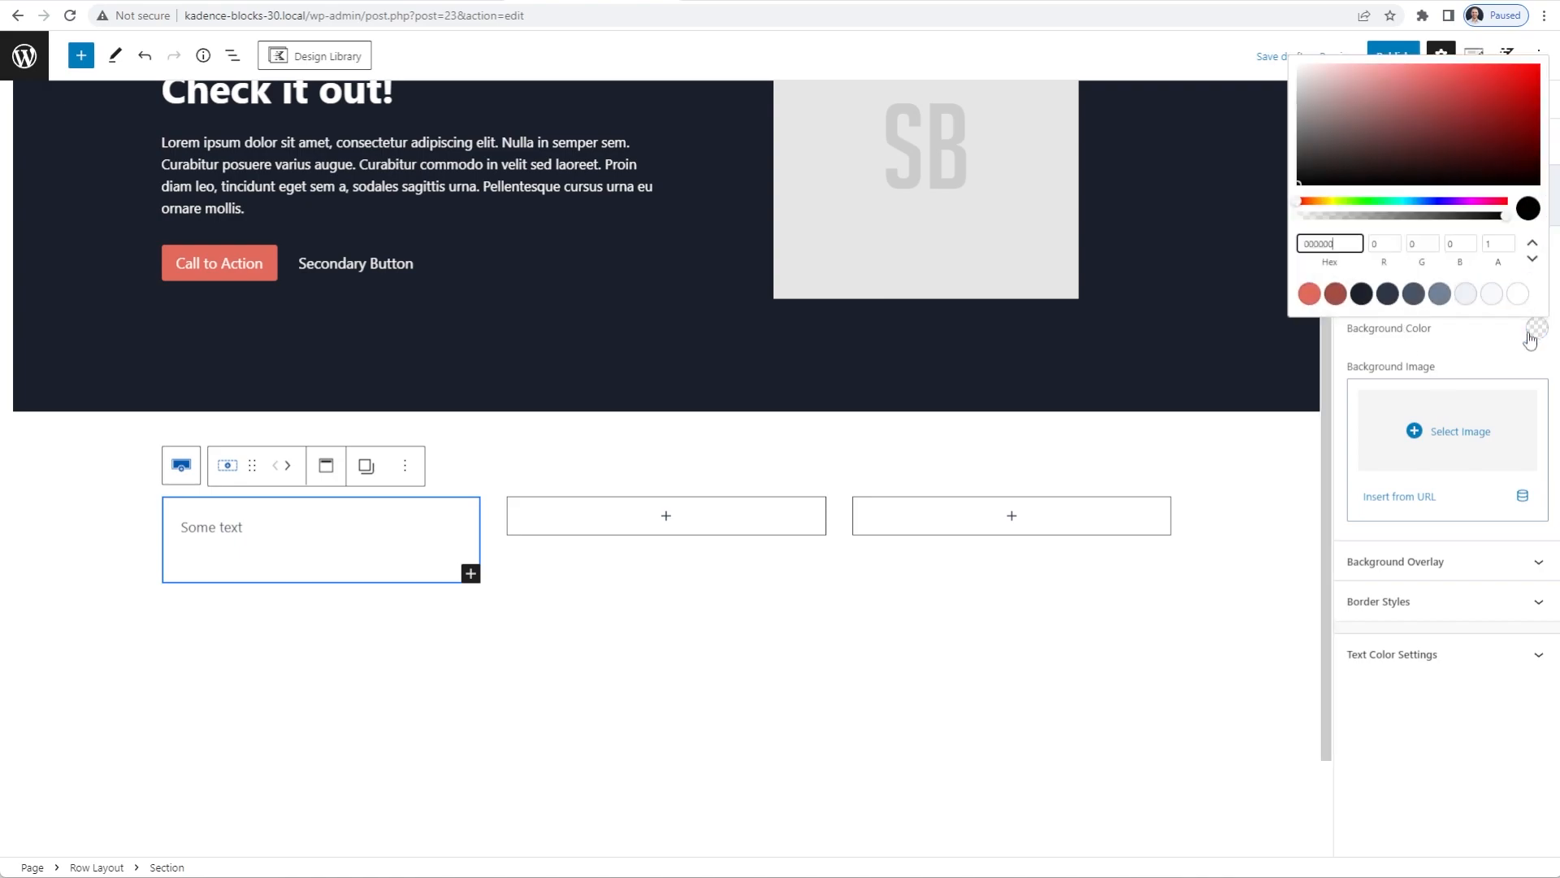
pyautogui.click(1494, 294)
pyautogui.click(1490, 364)
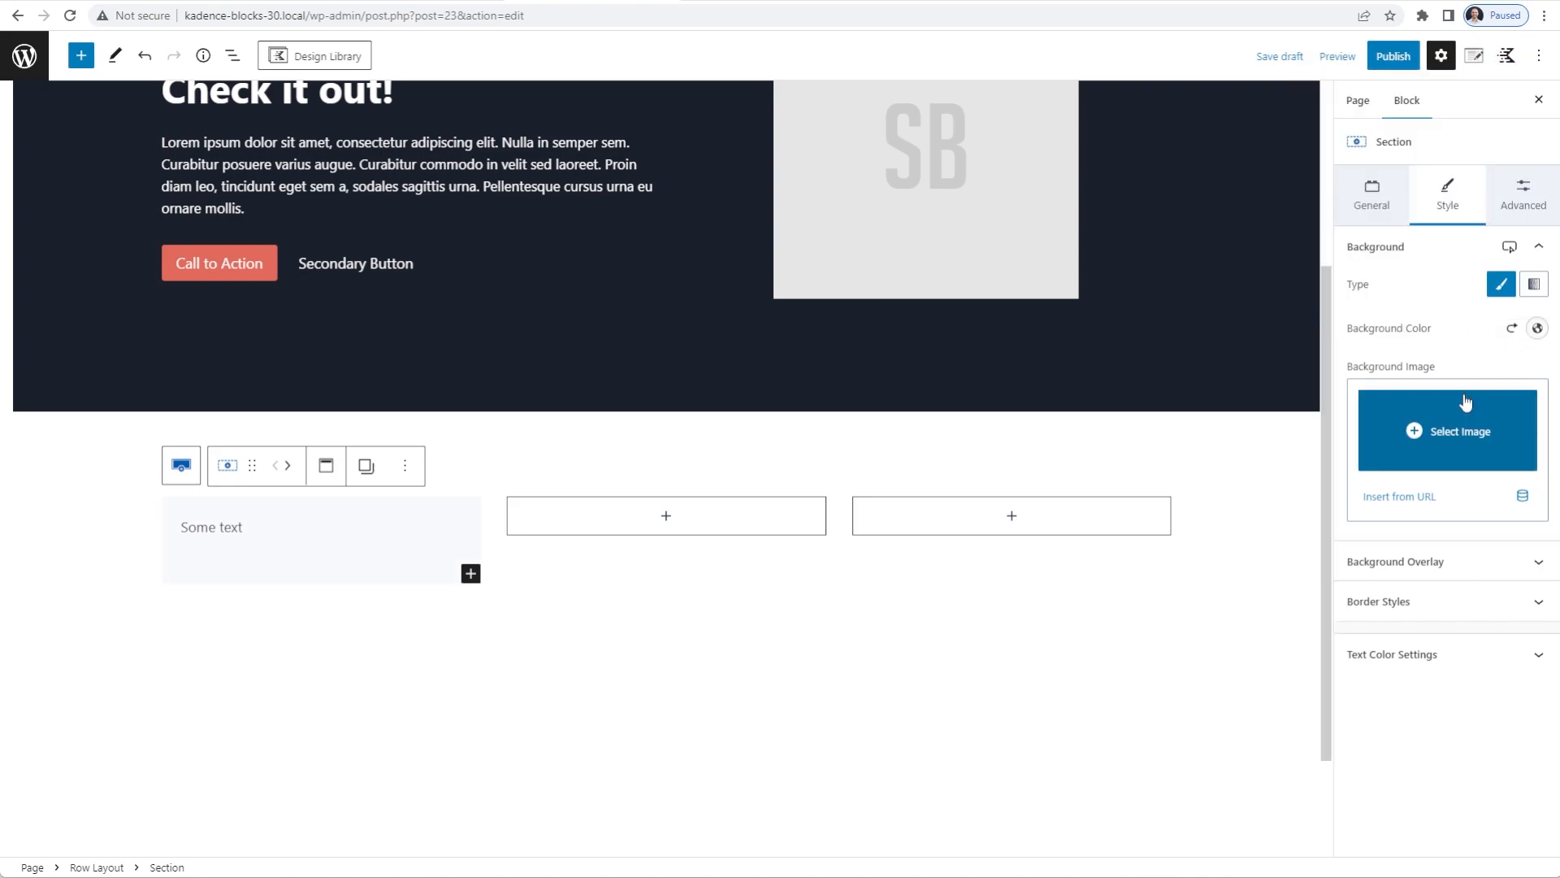
# Give the first column's Section a 1 px dark palette-coloured border and a linked border radius of 8 px
pyautogui.click(1405, 577)
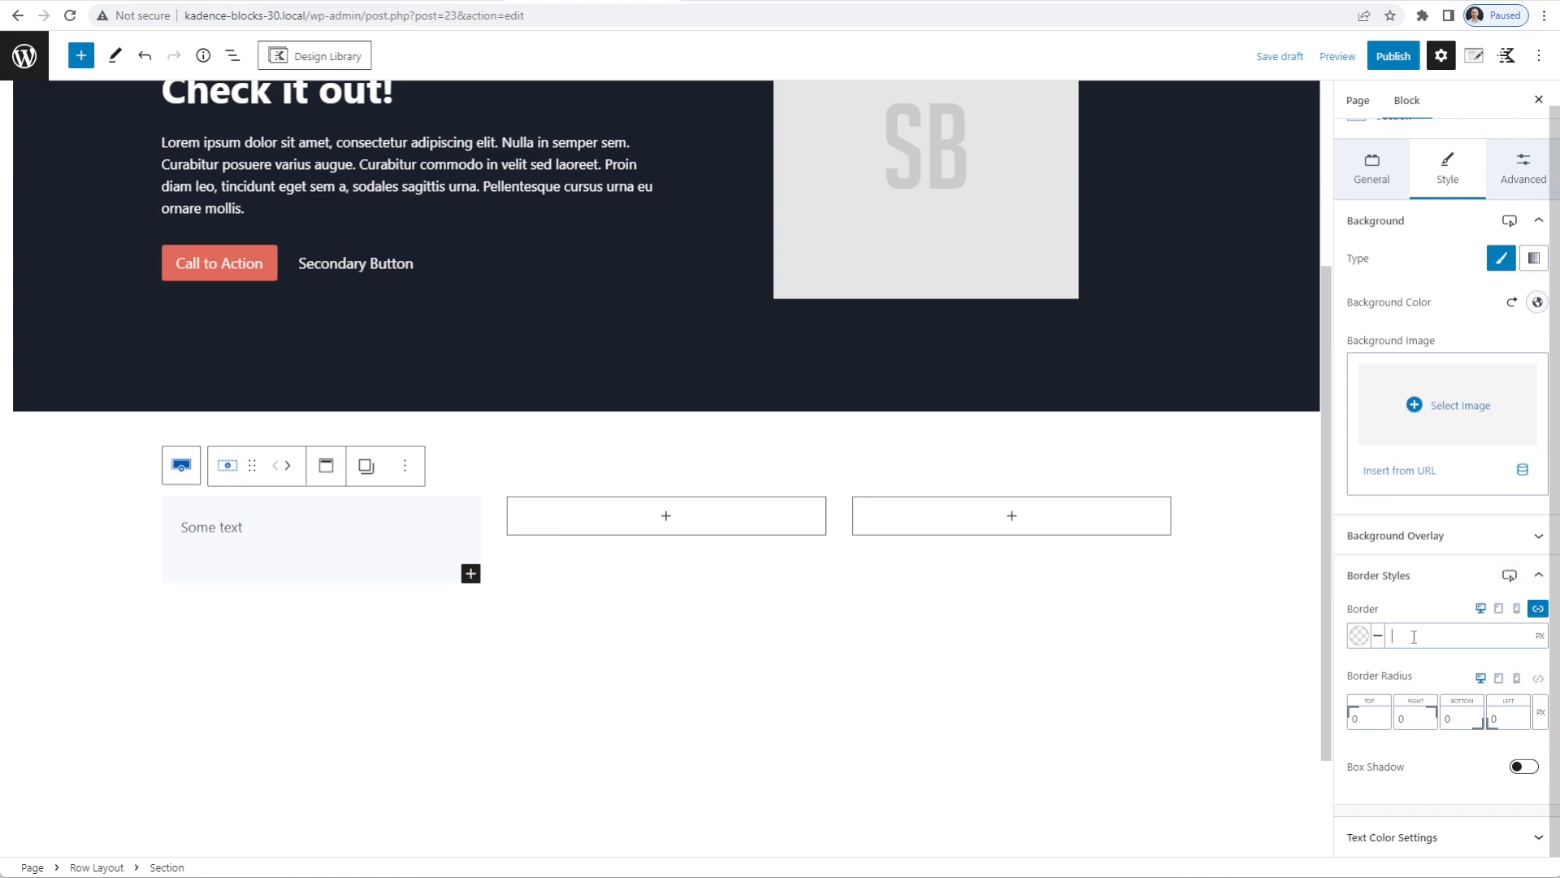
pyautogui.write('1')
pyautogui.click(1358, 635)
pyautogui.click(1209, 606)
pyautogui.click(1411, 603)
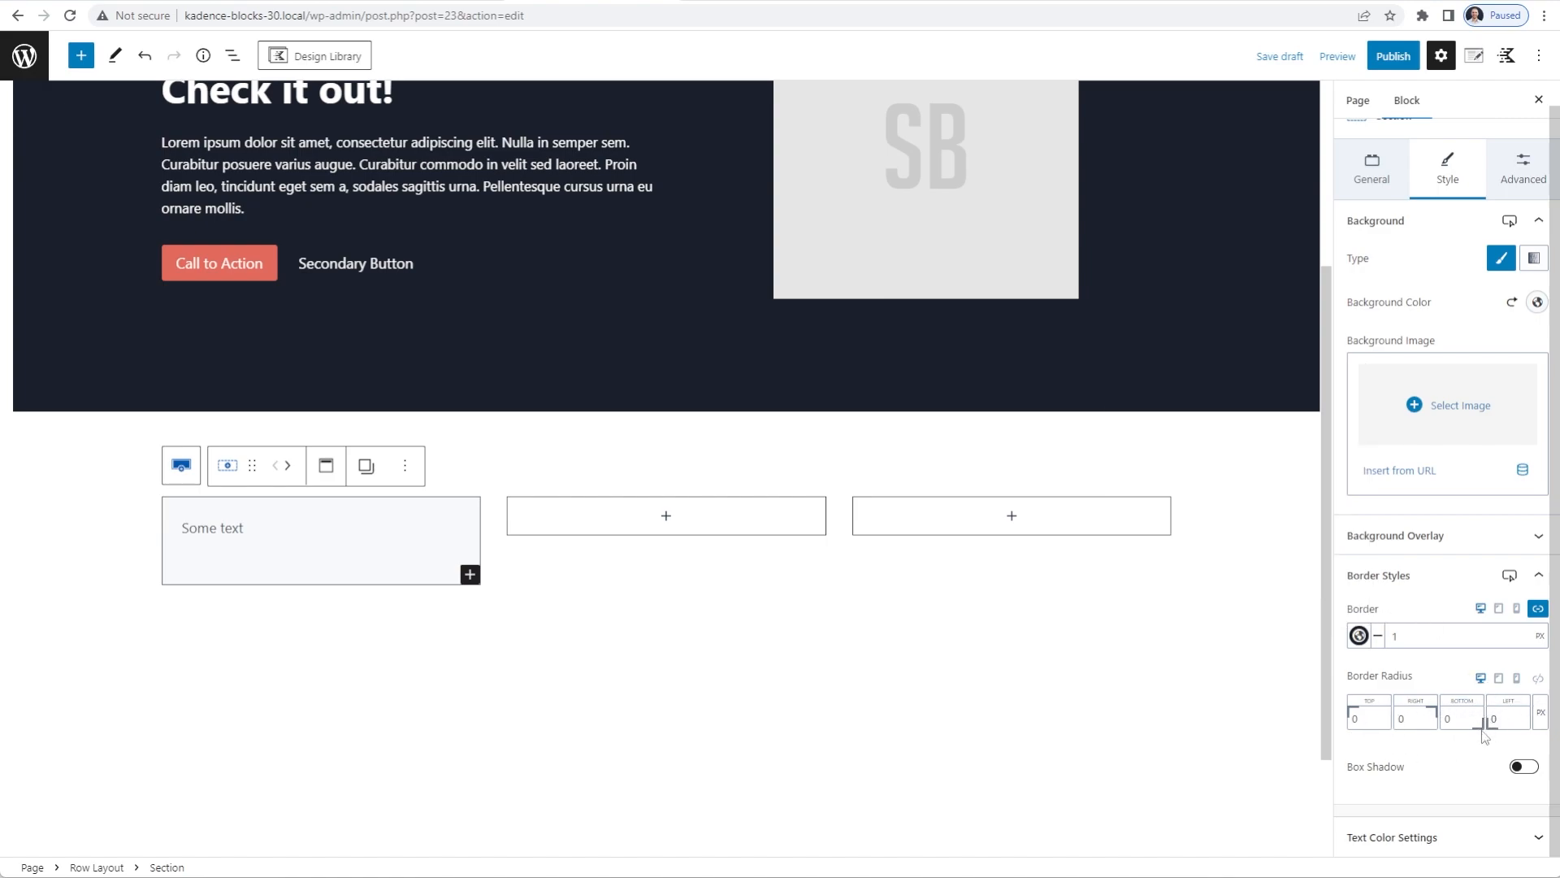
pyautogui.click(1539, 678)
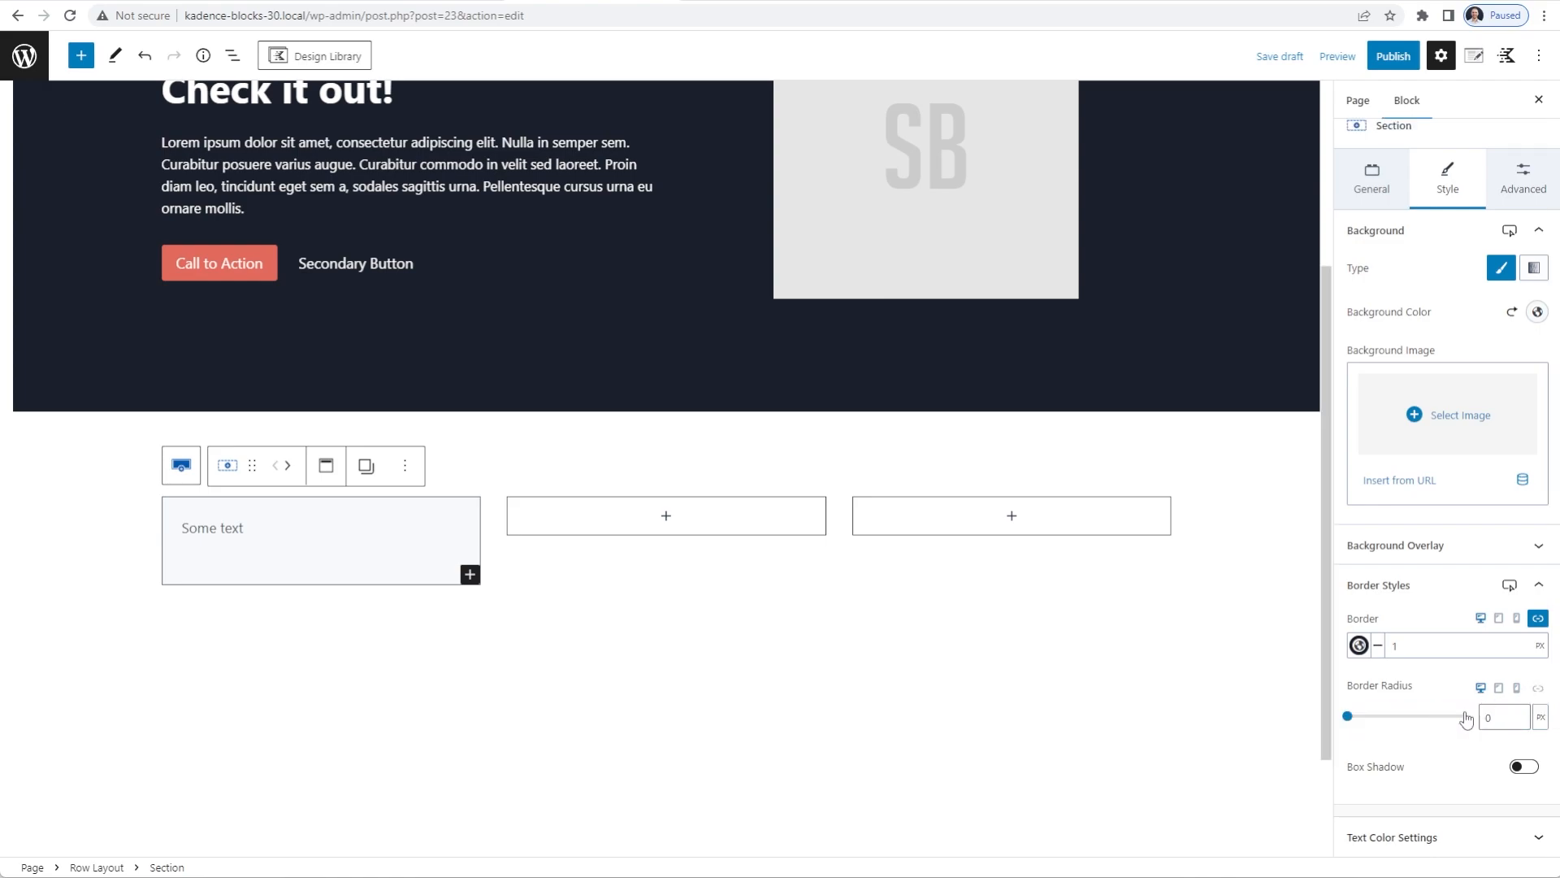
pyautogui.doubleClick(1502, 721)
pyautogui.write('8')
# Enable a box shadow on the first column's Section with X 0, Y 14, blur 25 and spread -10
pyautogui.click(1524, 767)
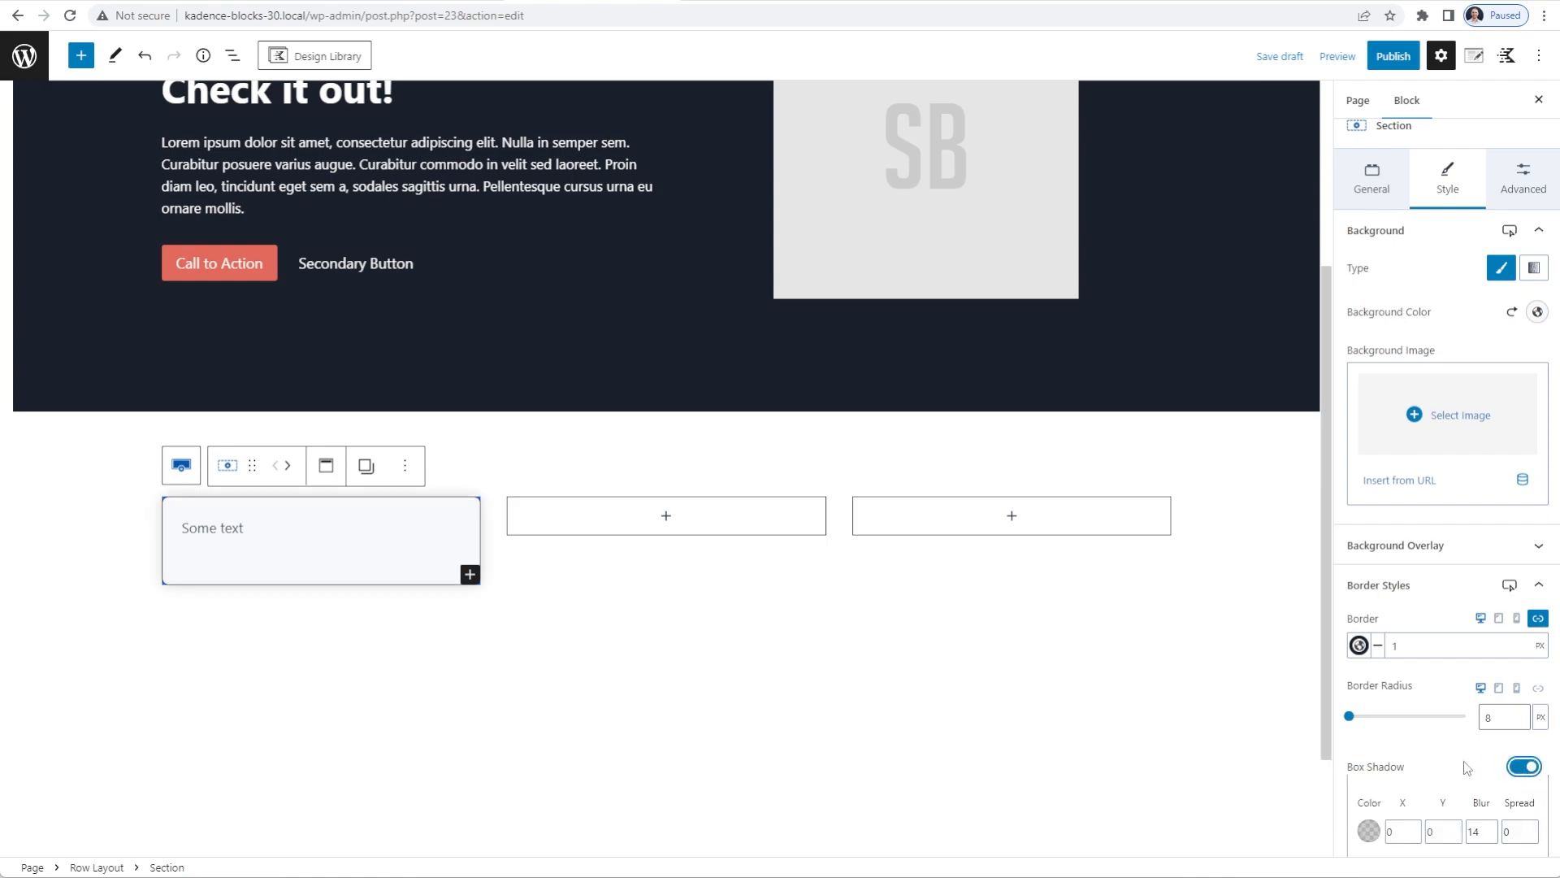
pyautogui.scroll(-1, 1520, 764)
pyautogui.click(1442, 722)
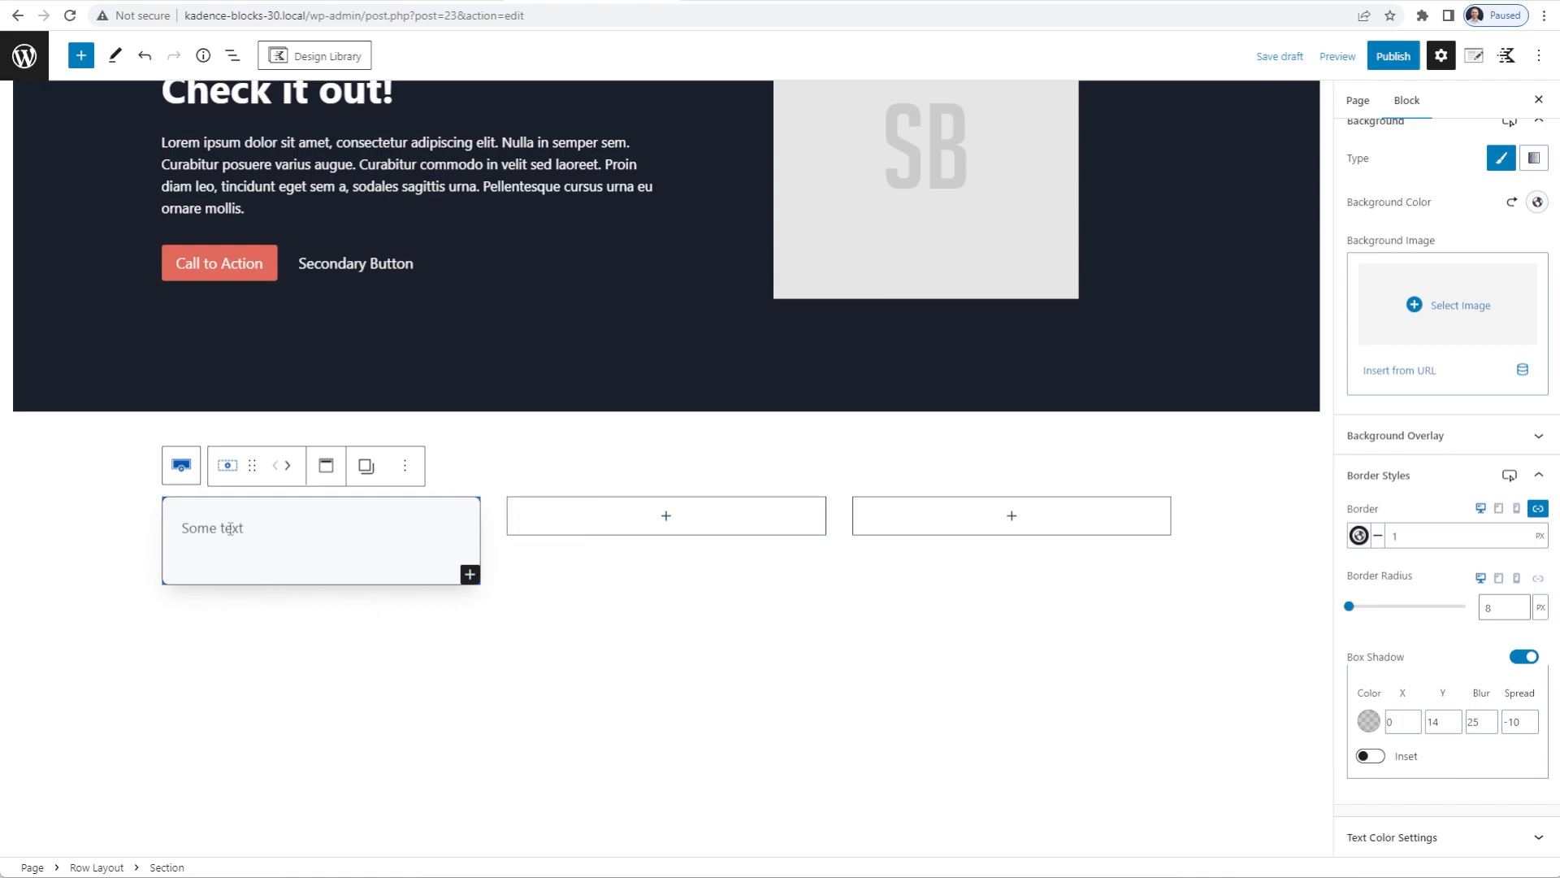
# Enable Inner Column Height 100% in the three-column row's structure settings
pyautogui.click(90, 520)
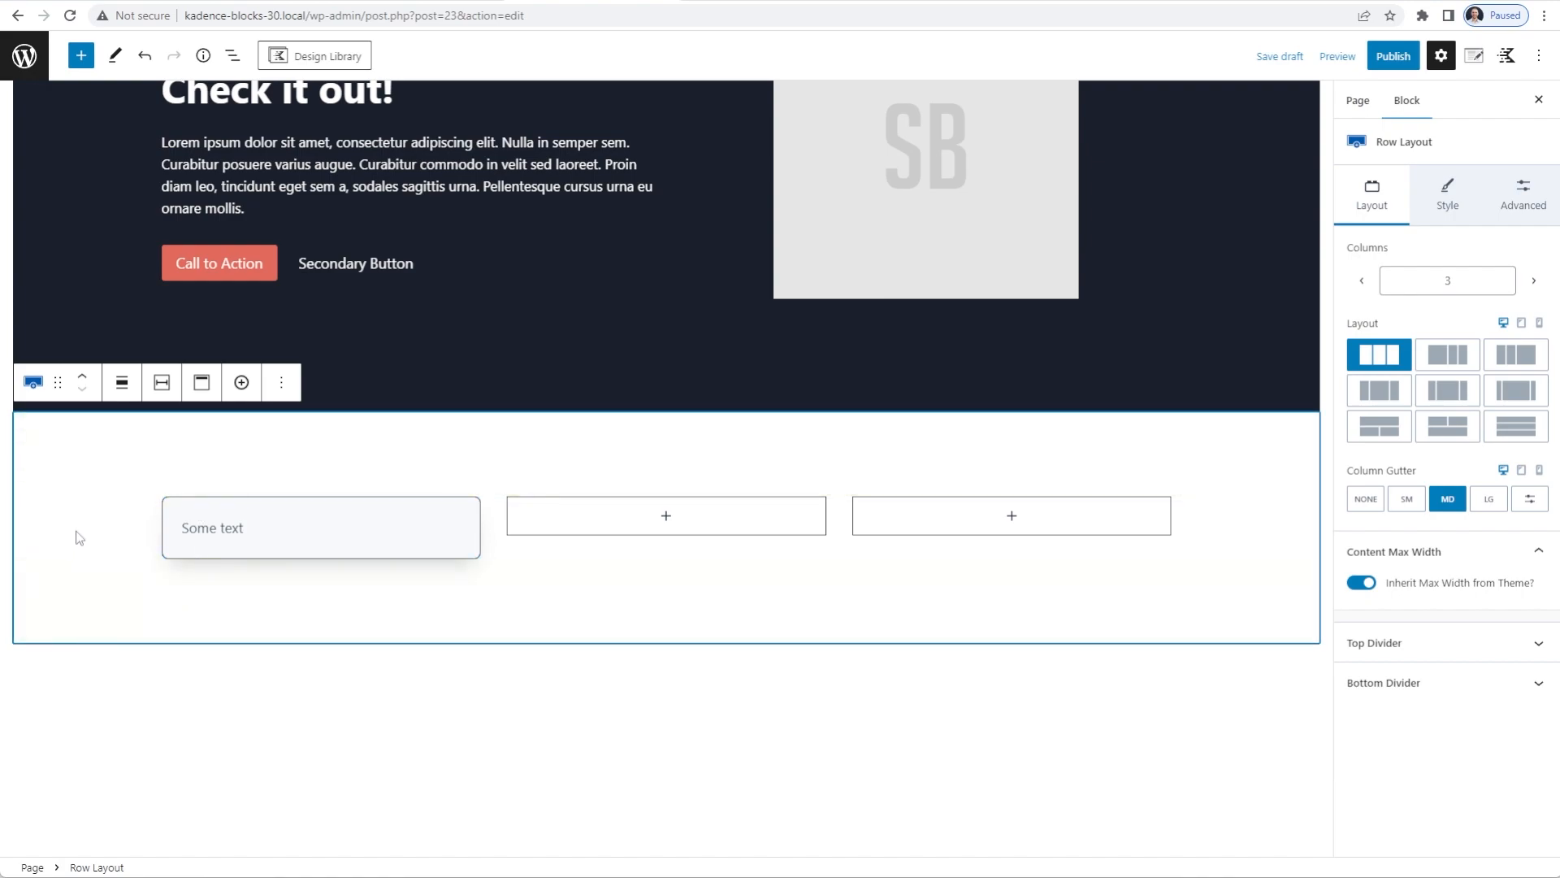
pyautogui.click(1523, 195)
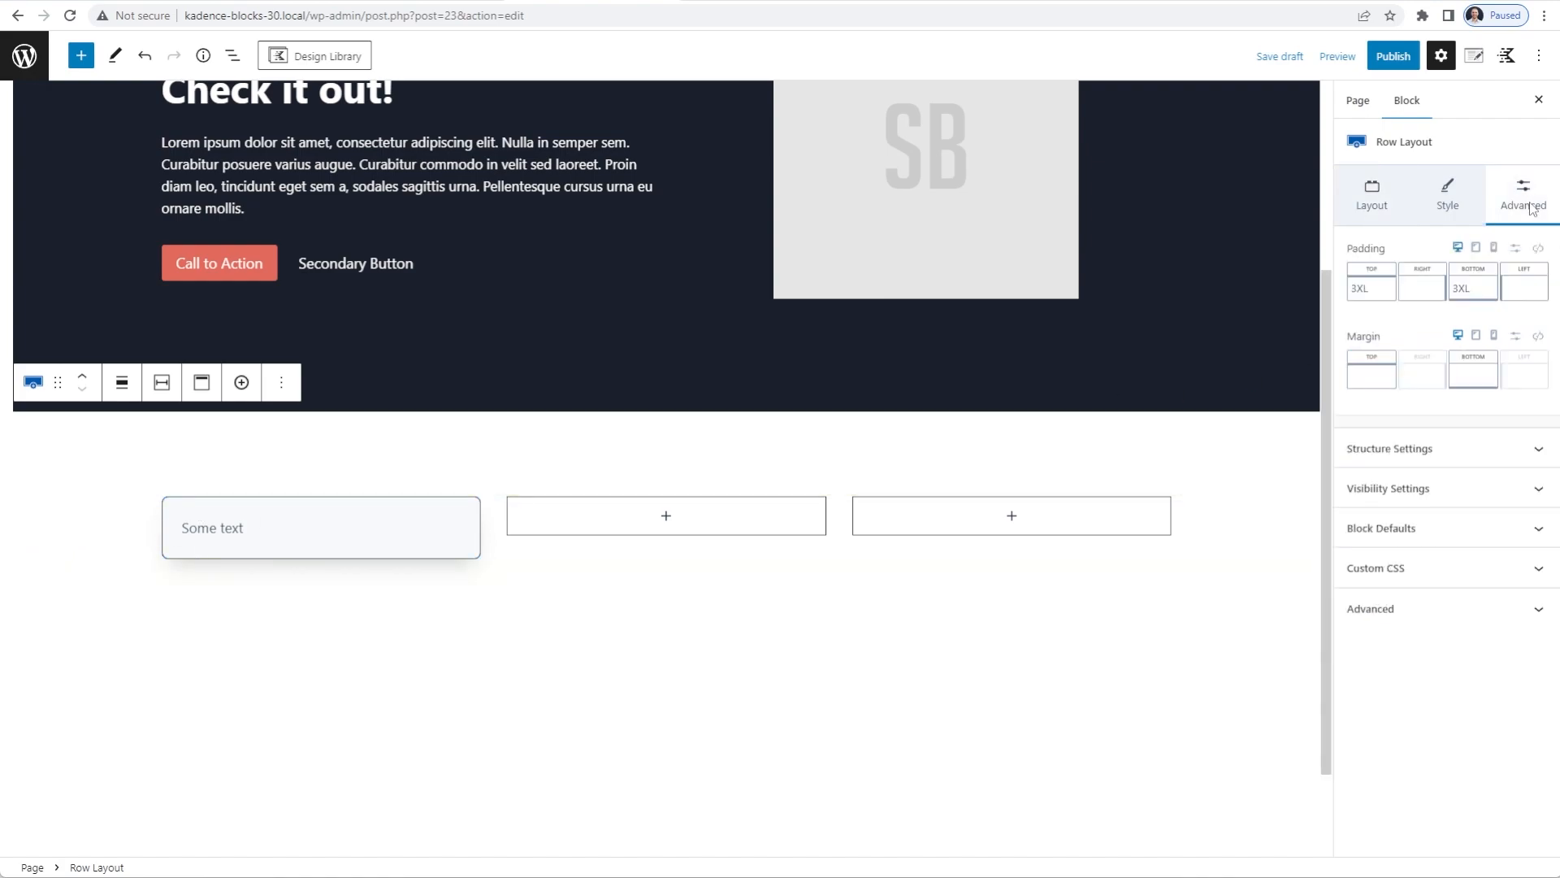
pyautogui.click(1417, 447)
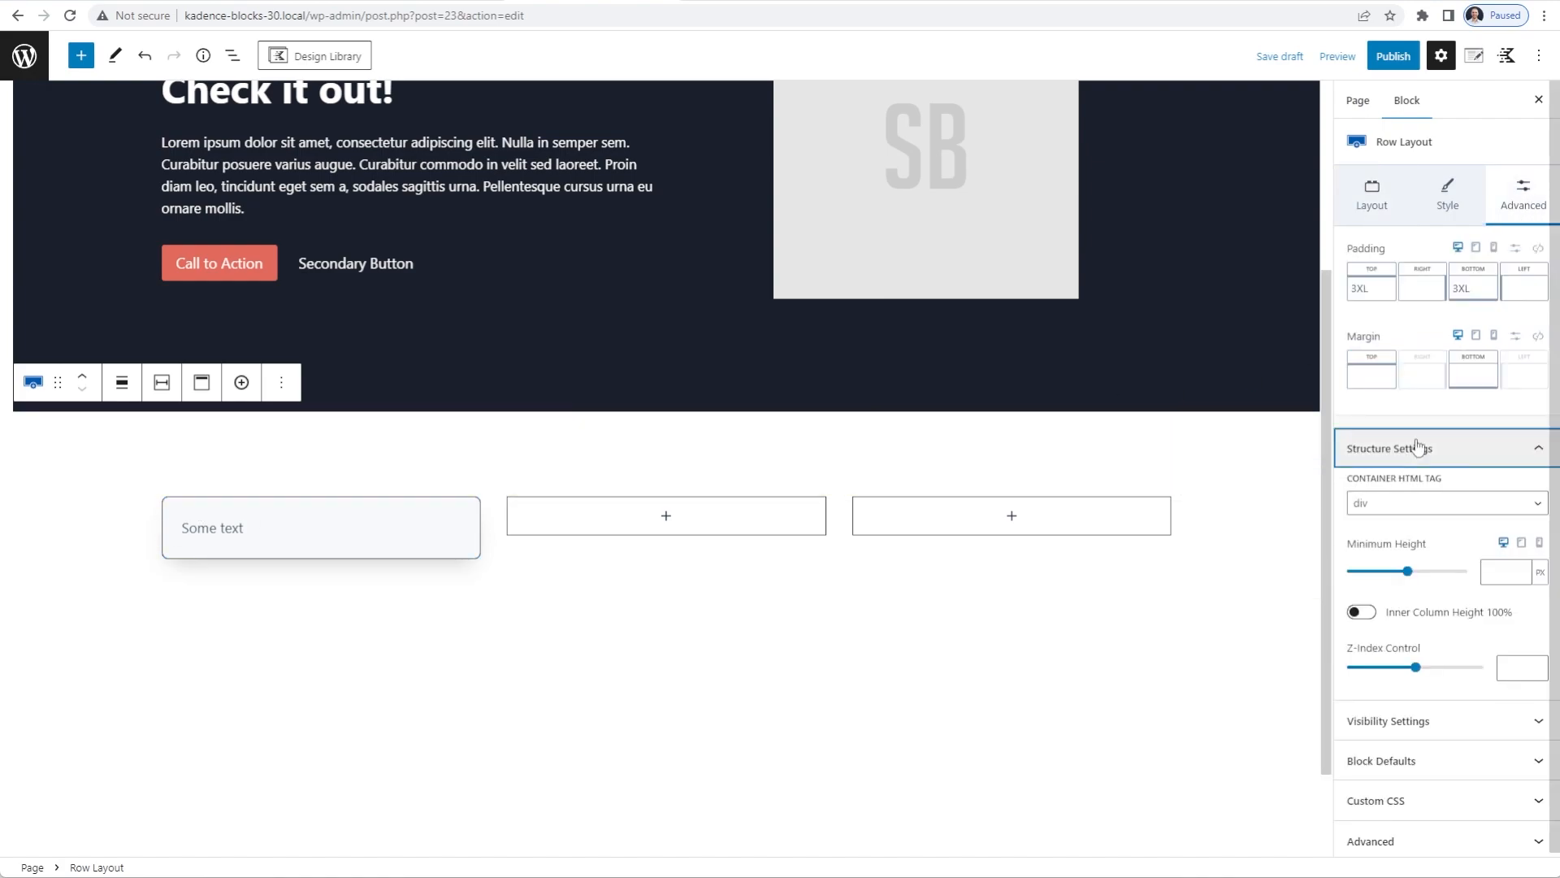
pyautogui.click(1359, 615)
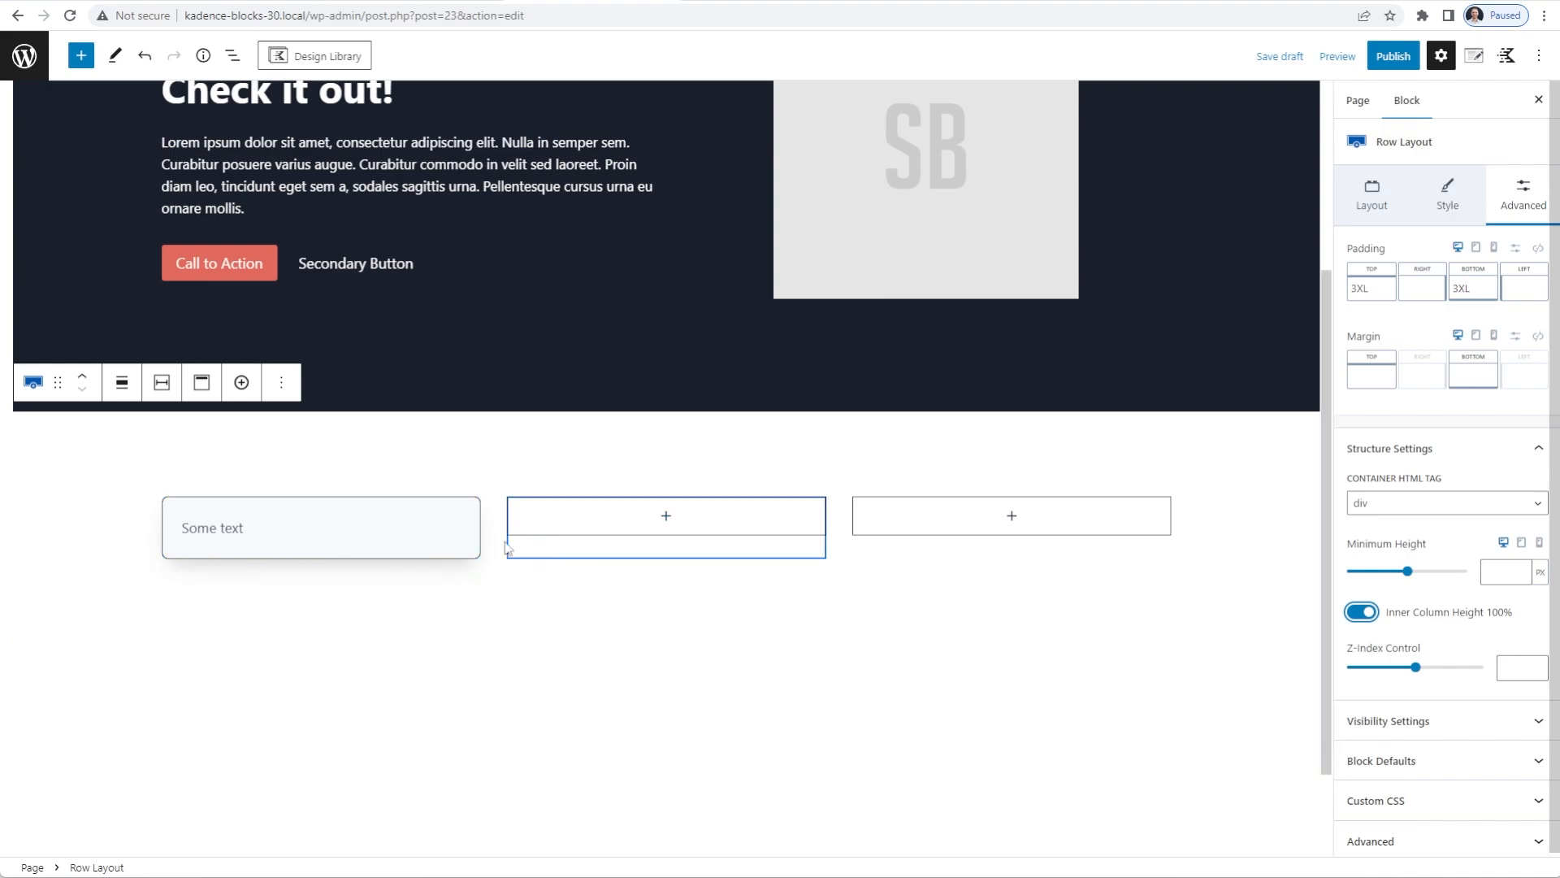
# Copy the first column's Section styles and paste them onto the second and third columns
pyautogui.click(177, 521)
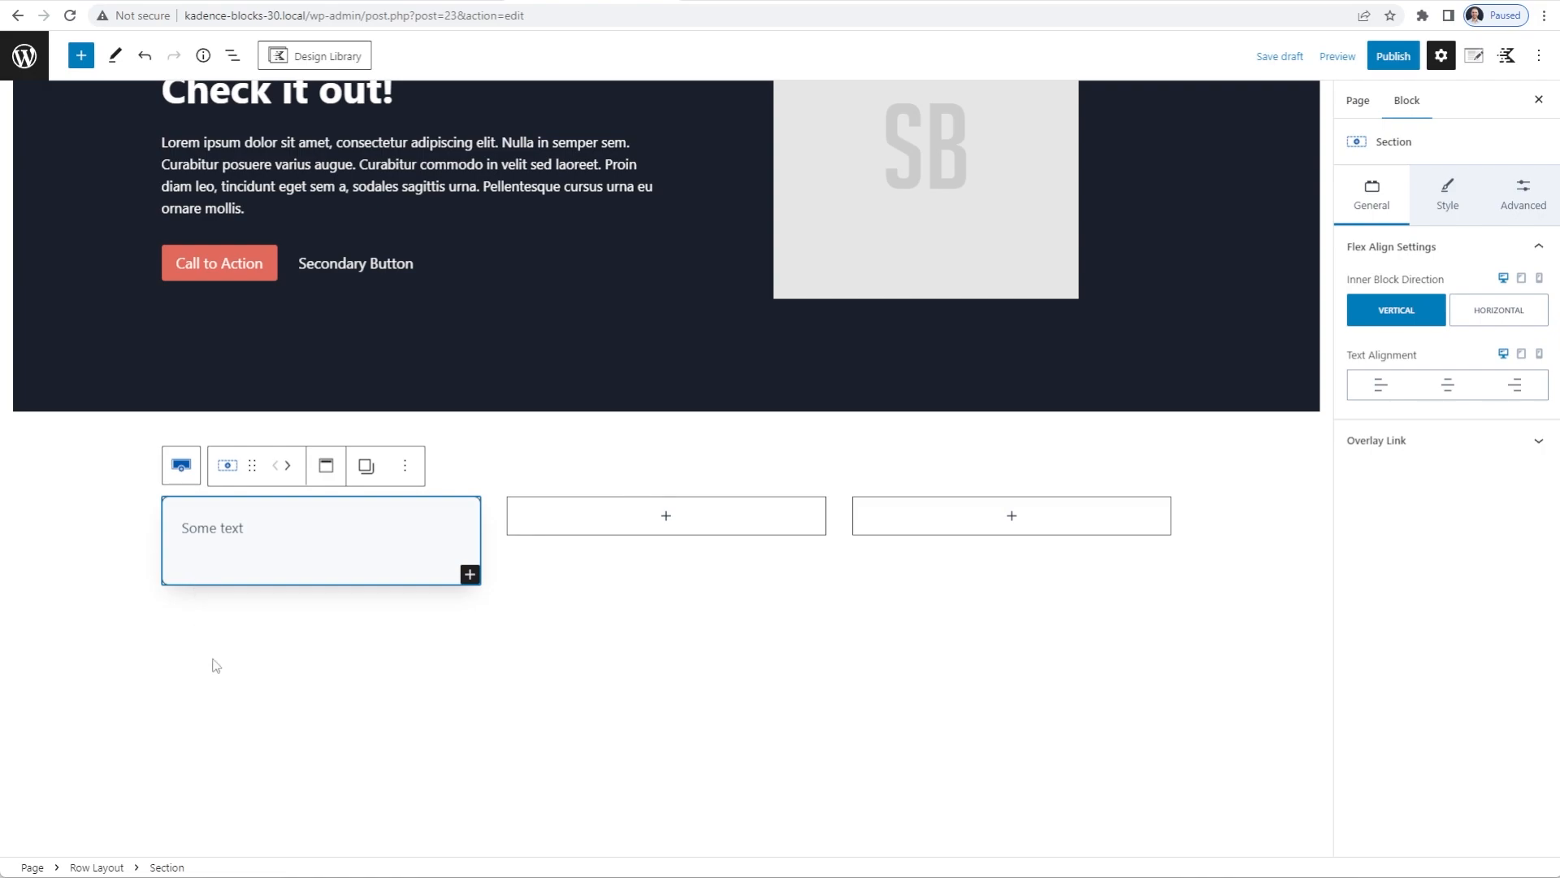
pyautogui.click(366, 465)
pyautogui.click(387, 515)
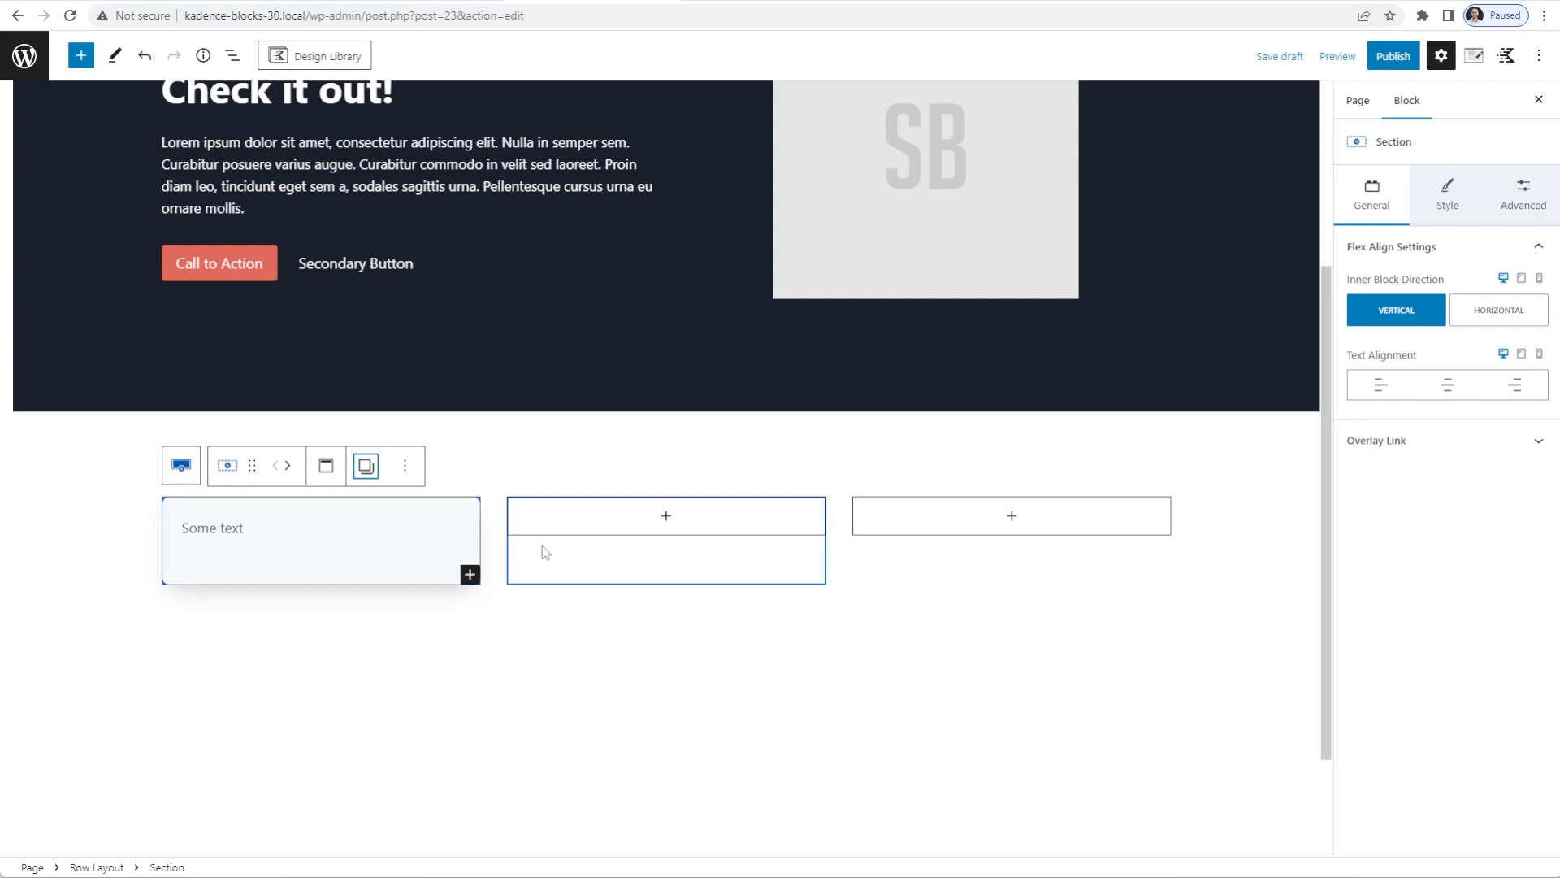
pyautogui.click(569, 557)
pyautogui.click(711, 465)
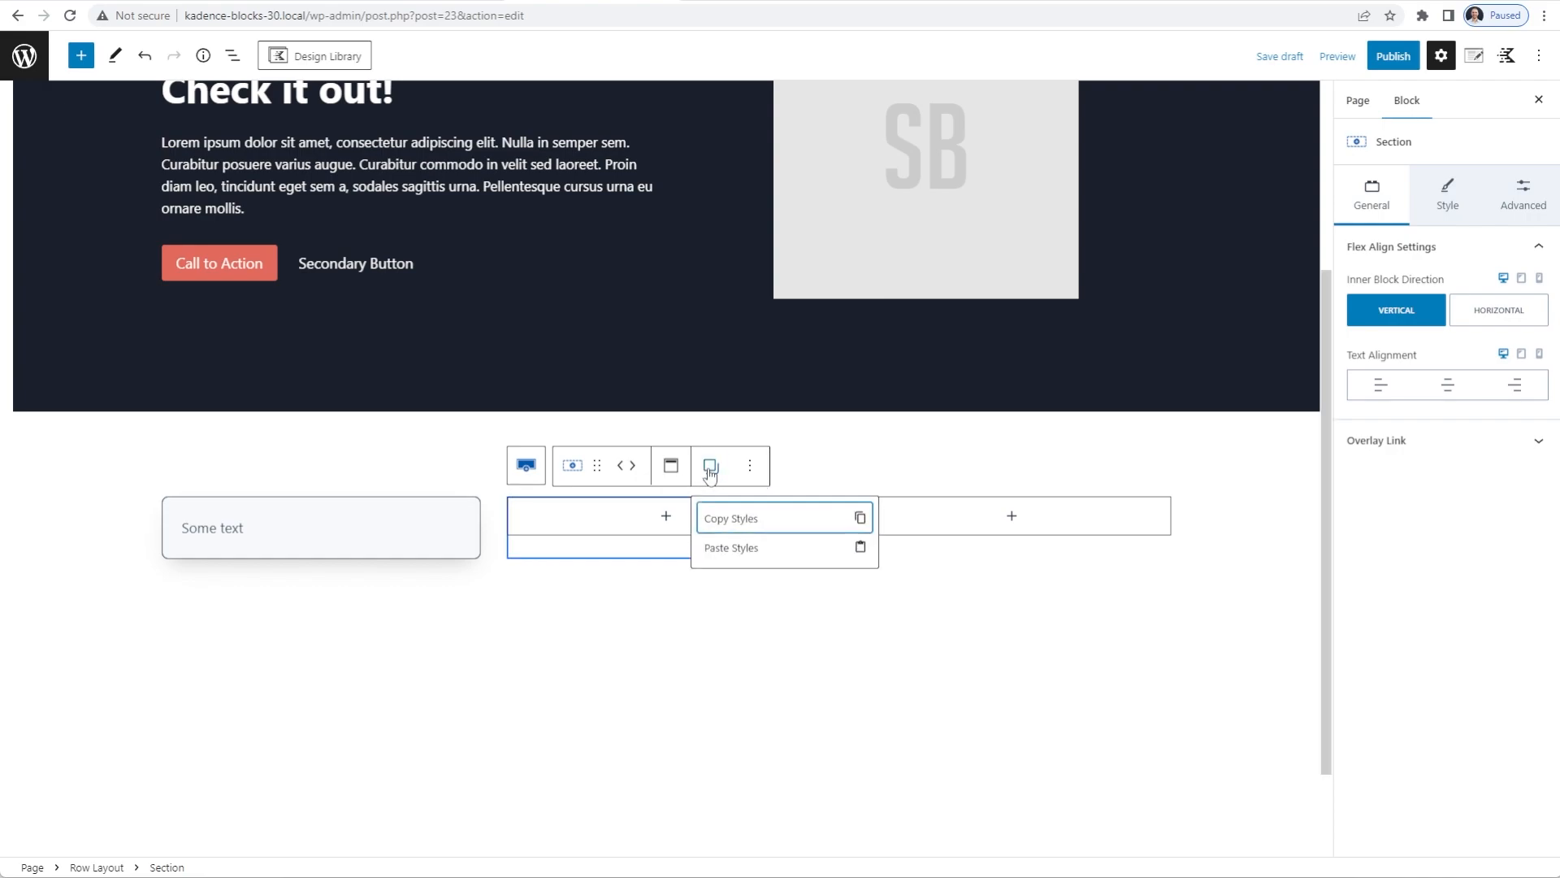
pyautogui.click(725, 551)
pyautogui.click(924, 561)
pyautogui.click(1056, 465)
pyautogui.click(1067, 549)
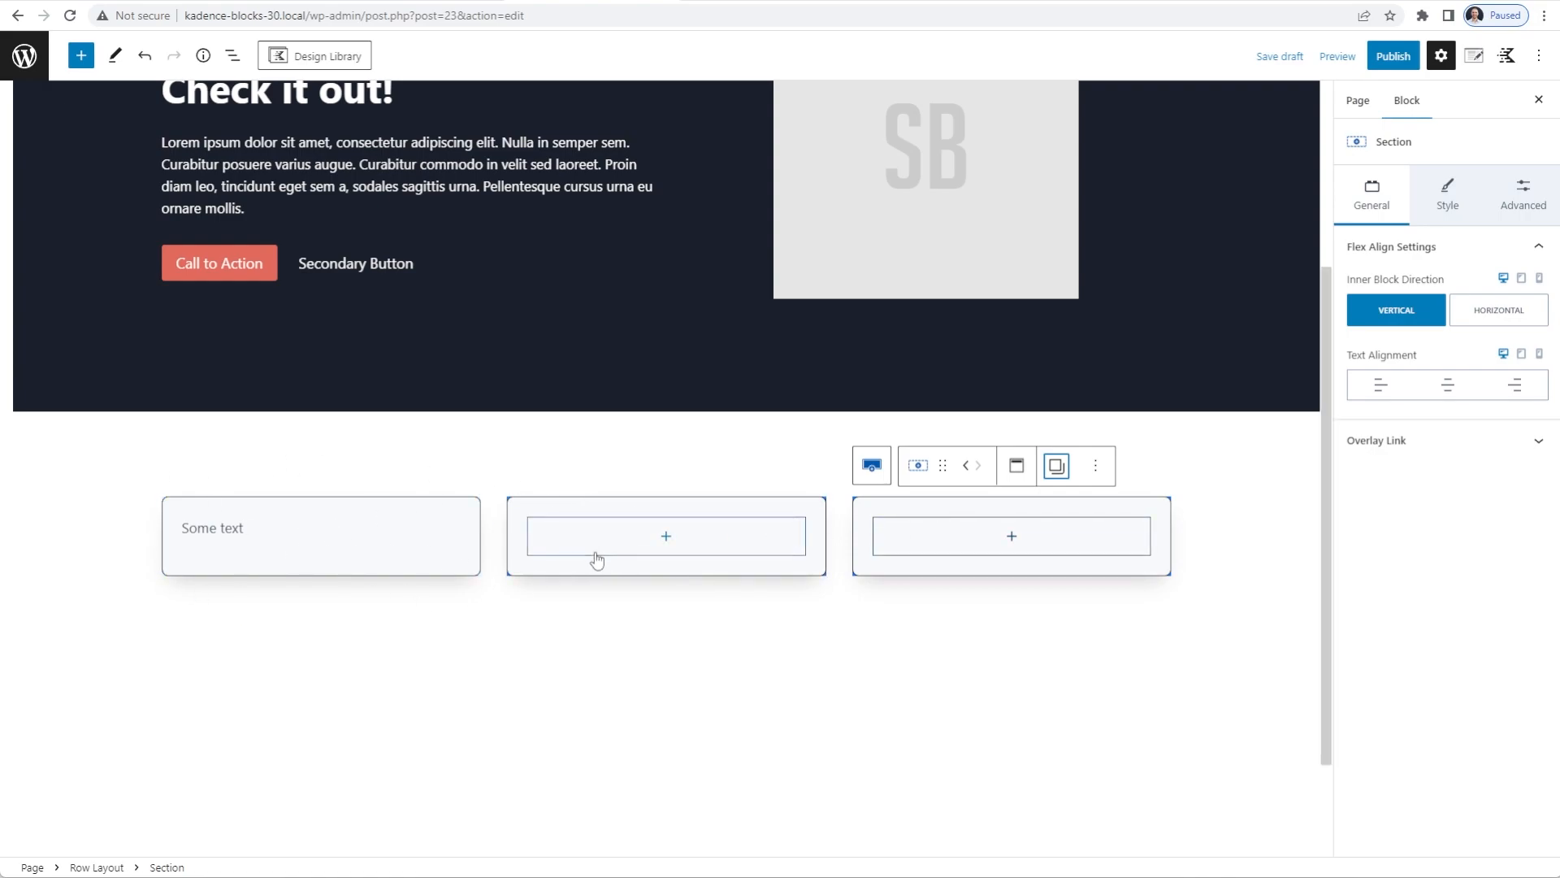
# Preview the page in a new tab to examine the three styled boxes, and return to the editor
pyautogui.click(1337, 56)
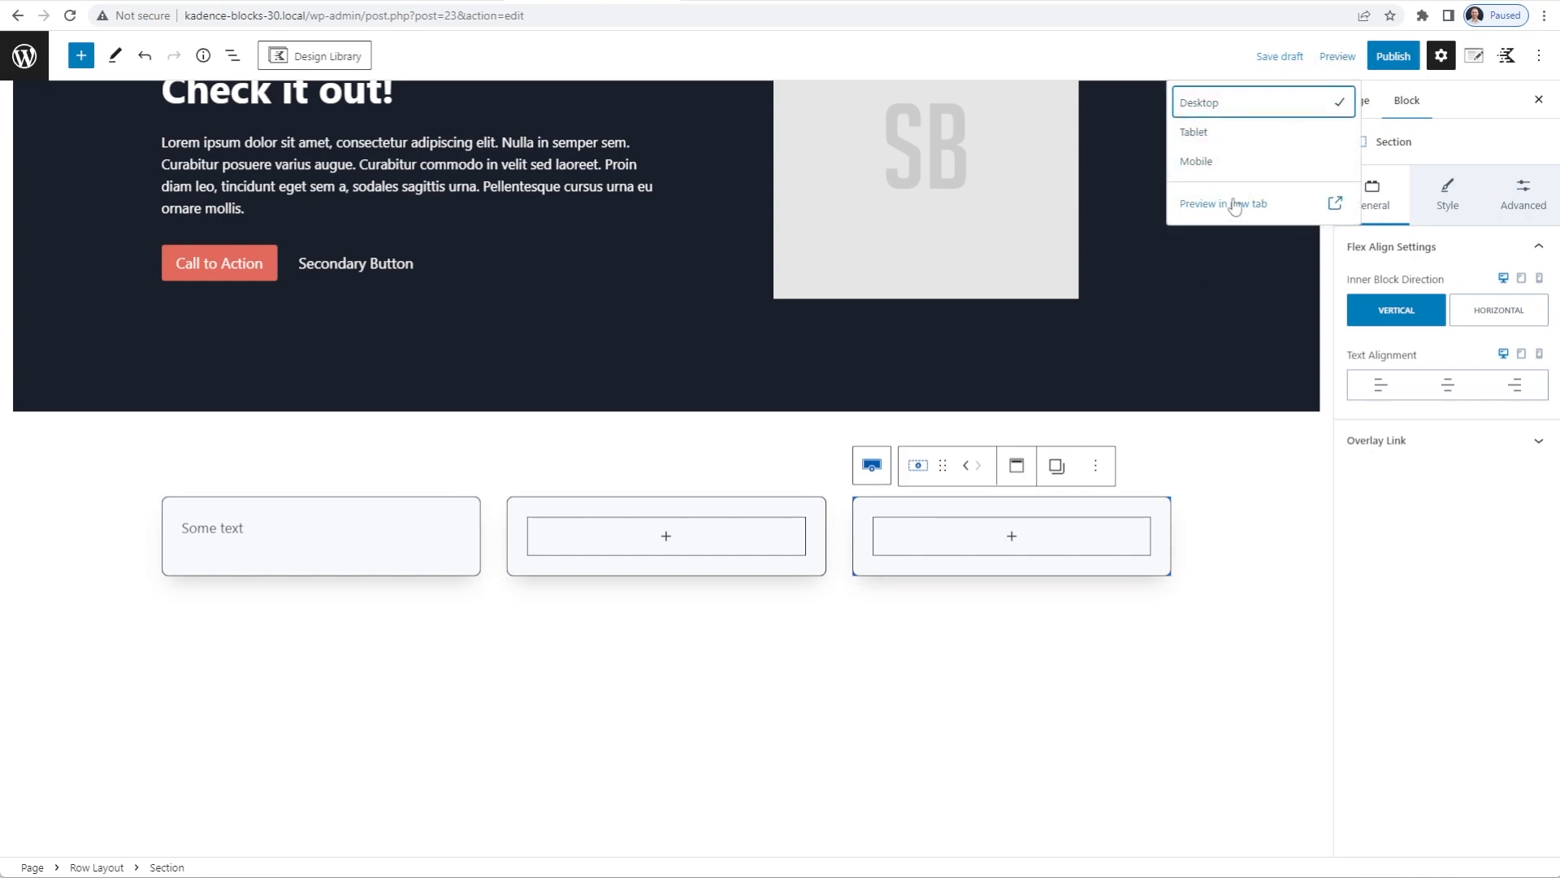
pyautogui.click(1235, 203)
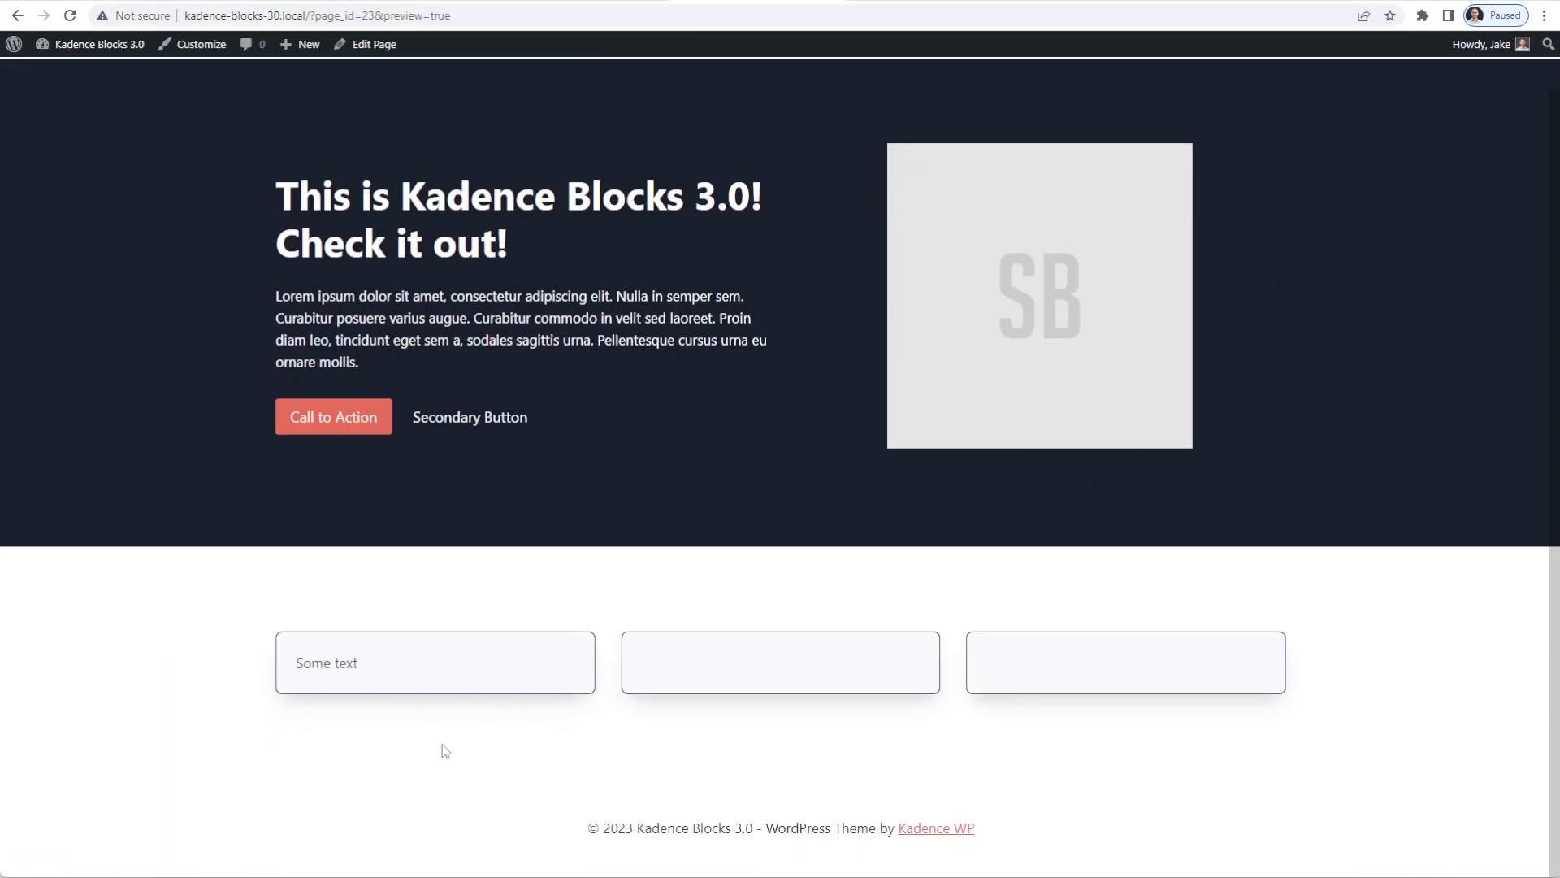
pyautogui.moveTo(380, 670); pyautogui.dragTo(290, 664)
pyautogui.click(396, 668)
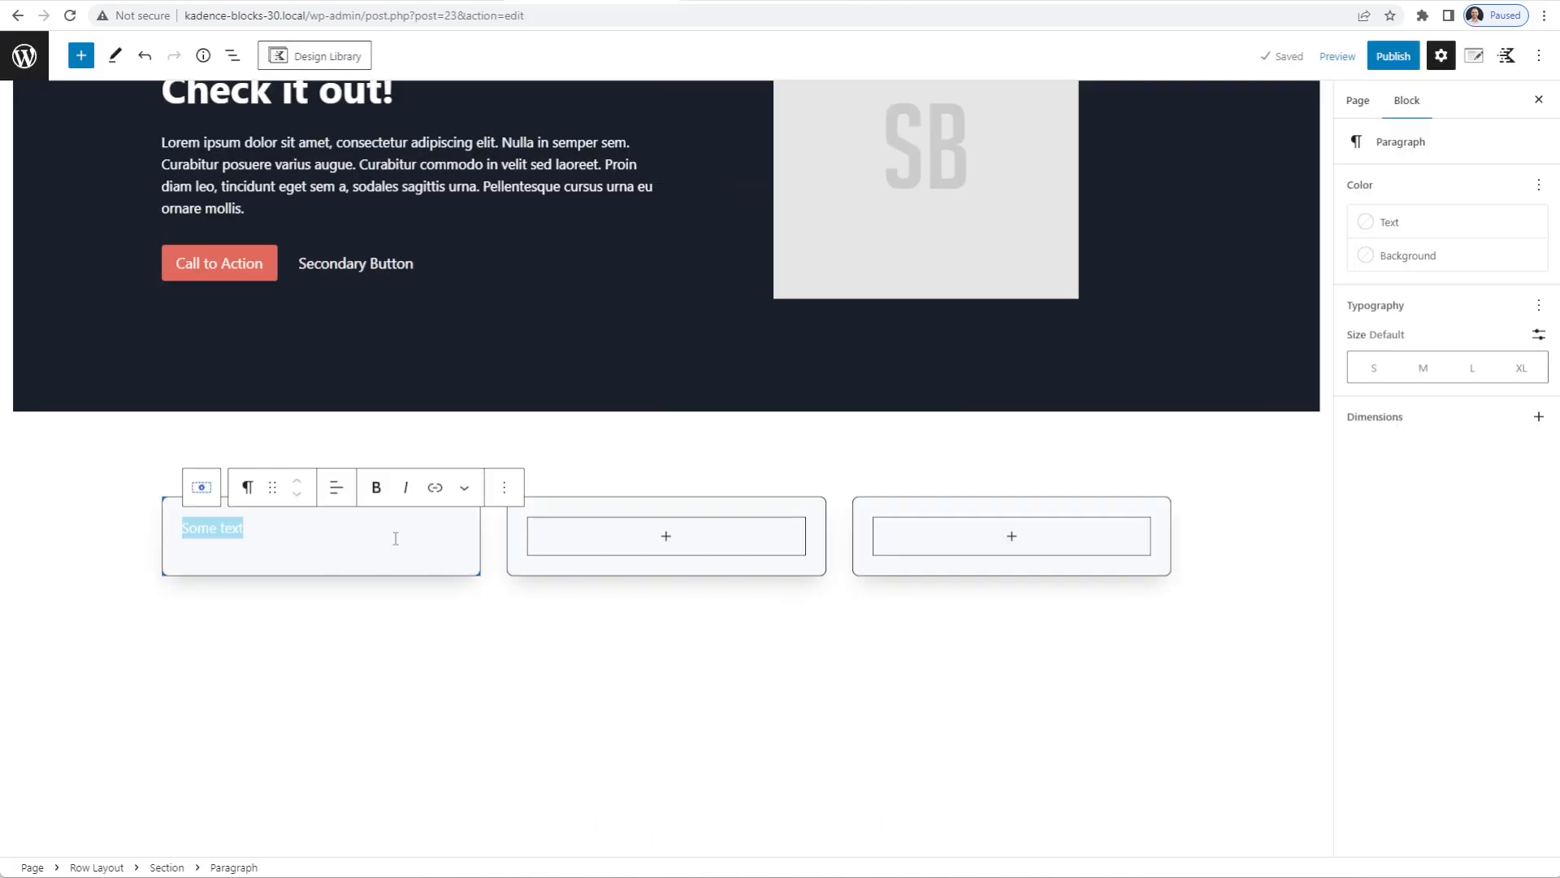
# Replace the "Some text" paragraph in the first column with an Icon block
pyautogui.press('BackSpace')
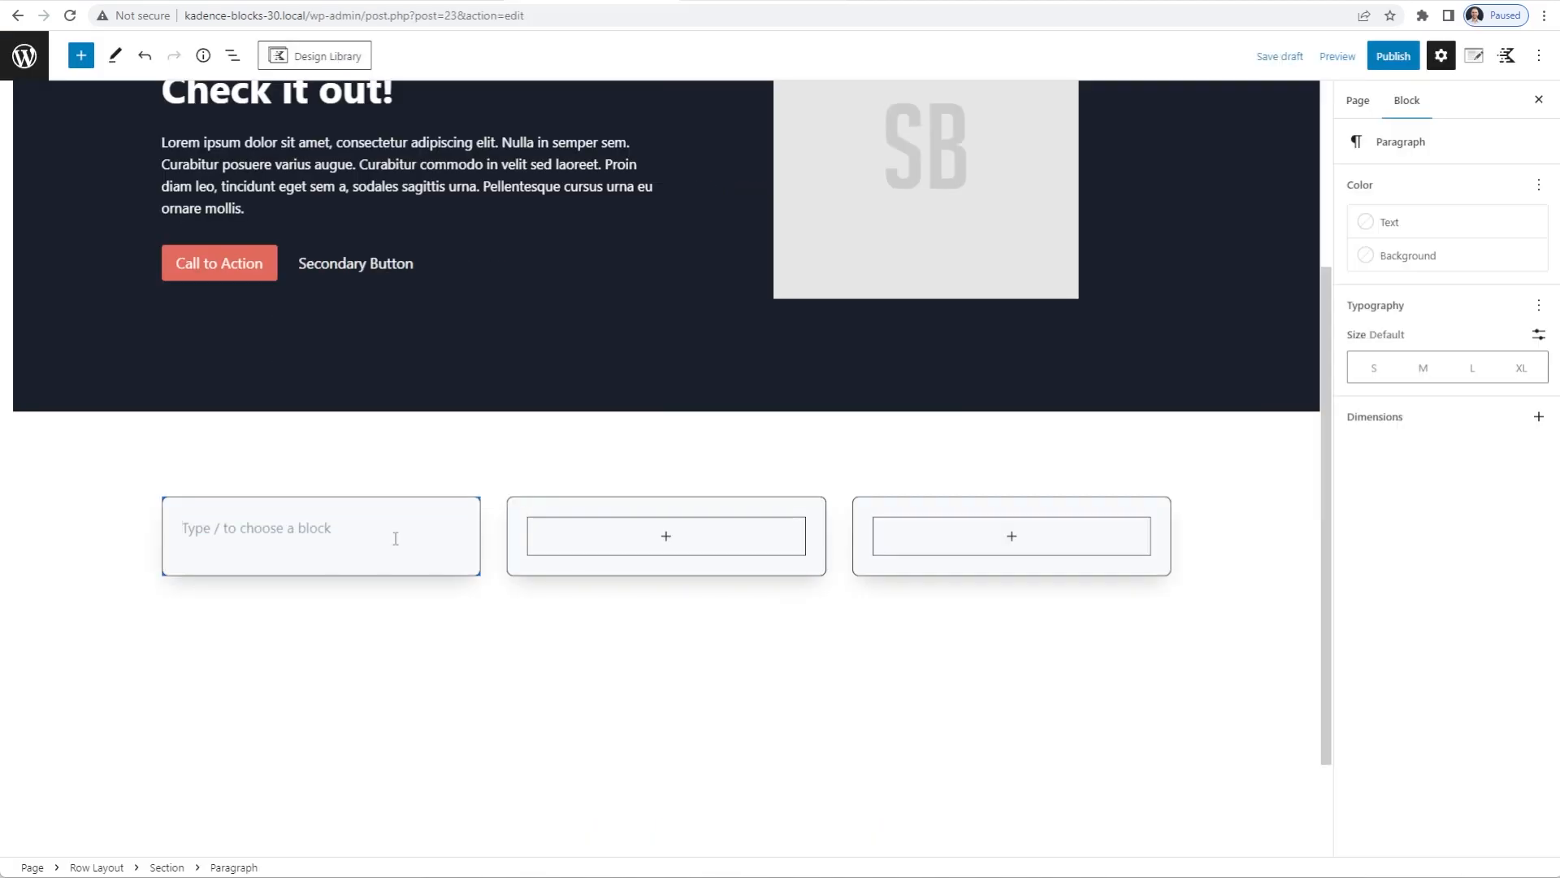
pyautogui.write('/icon')
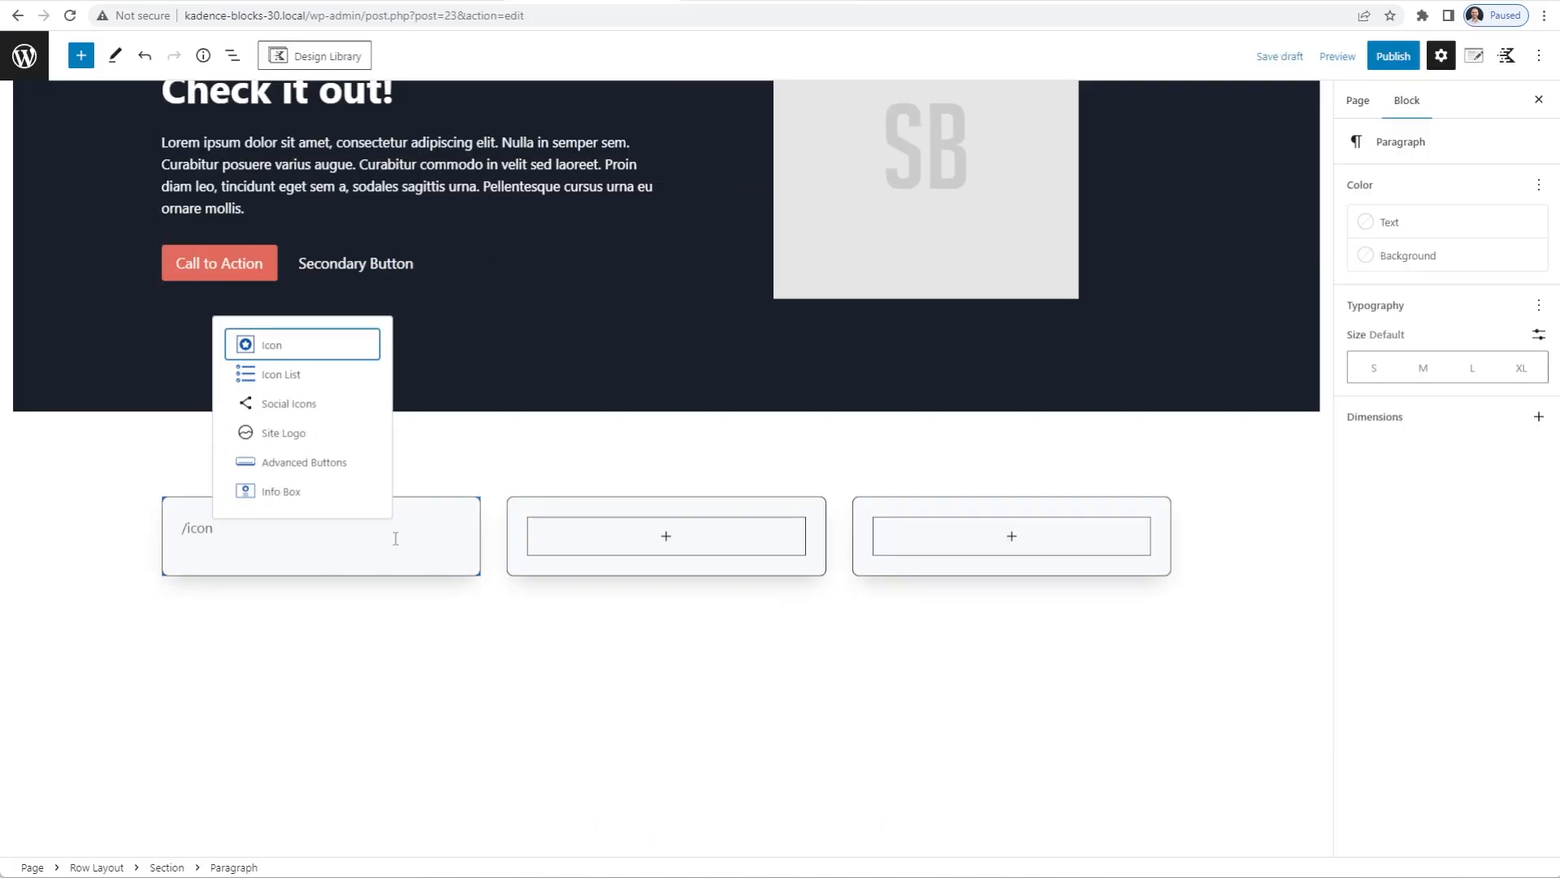
pyautogui.press('Return')
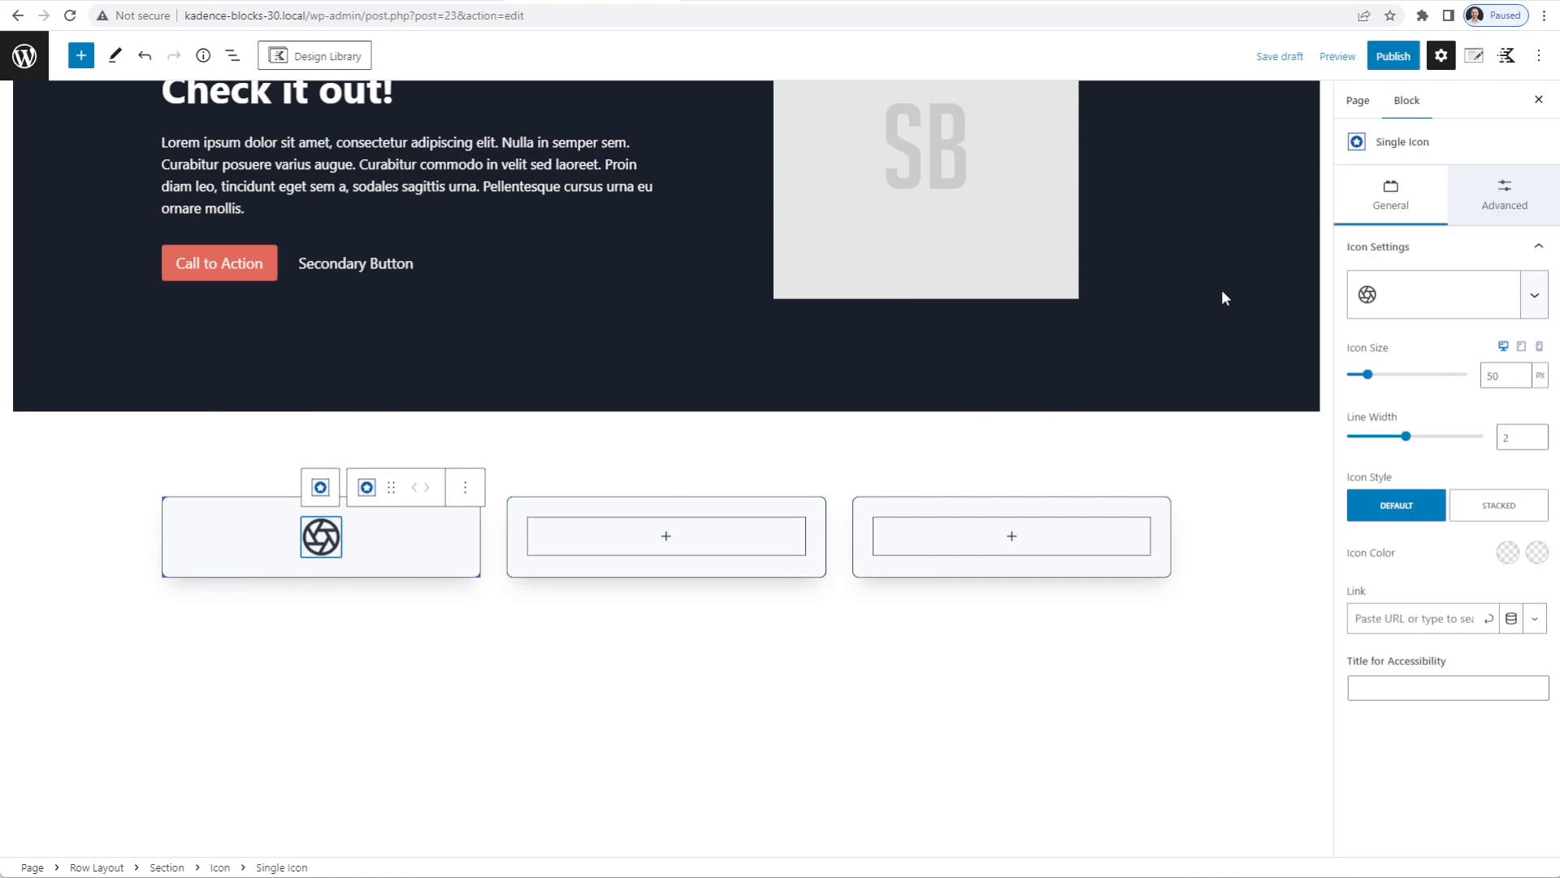
# Browse the full icon library for the first column's icon
pyautogui.click(1536, 298)
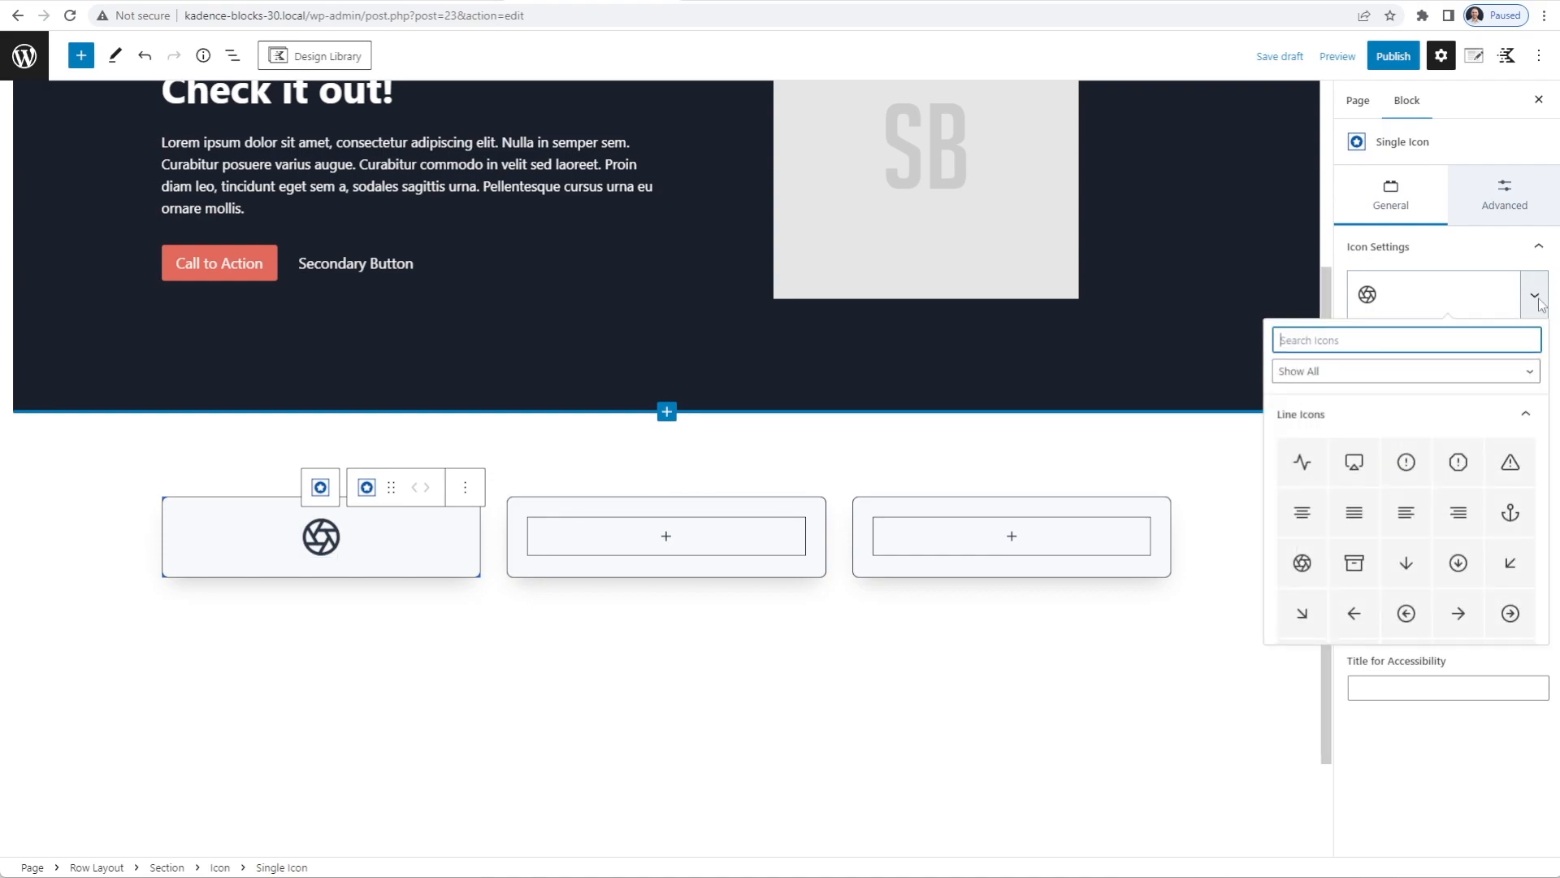
pyautogui.scroll(-8, 1418, 473)
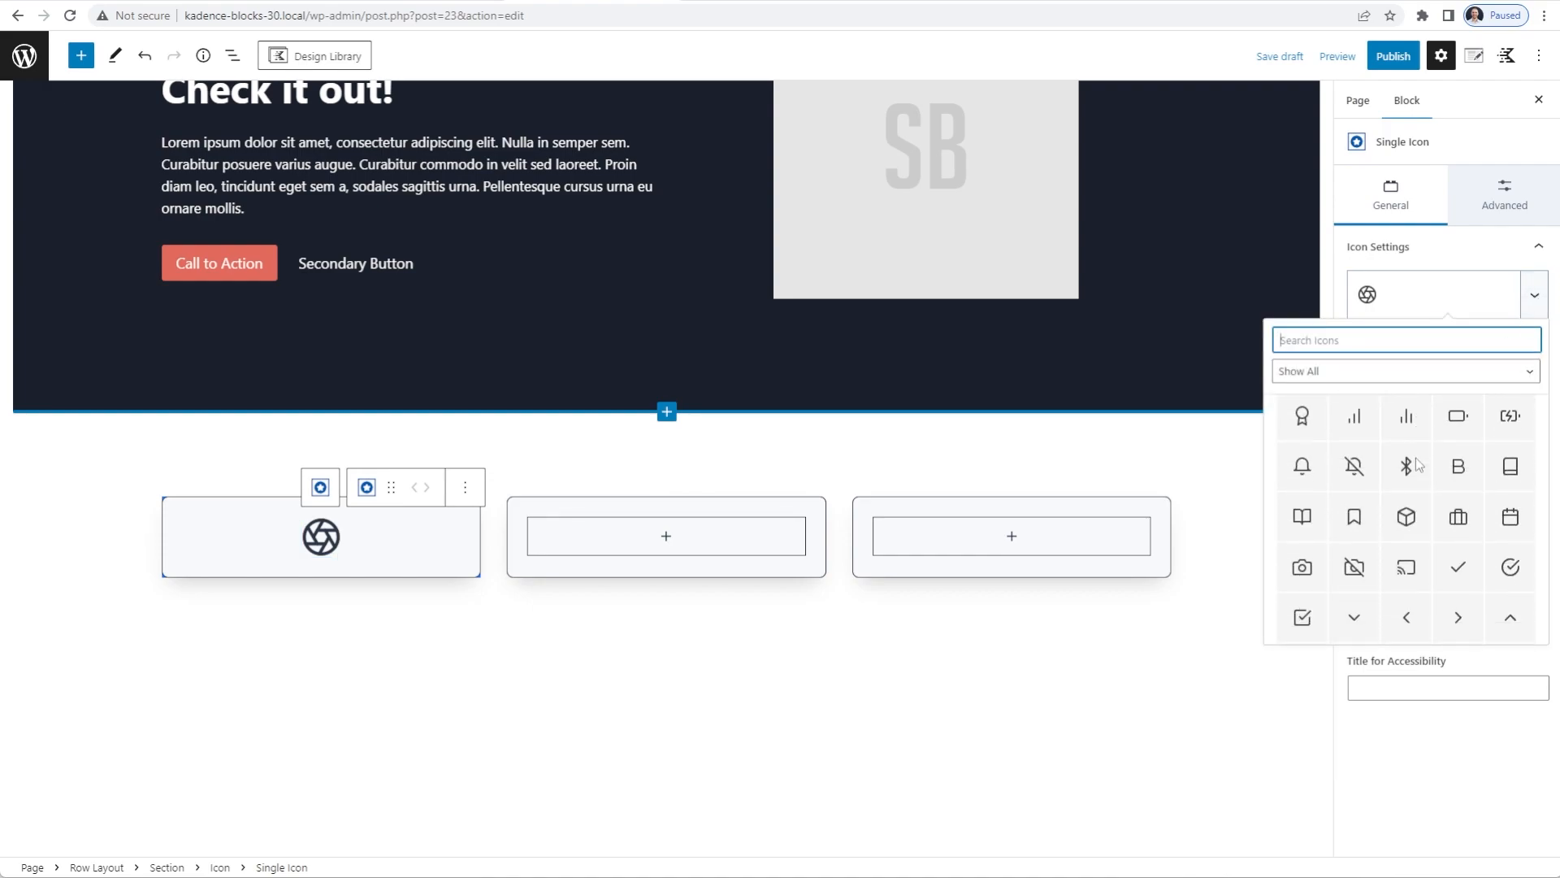
pyautogui.scroll(-8, 1418, 465)
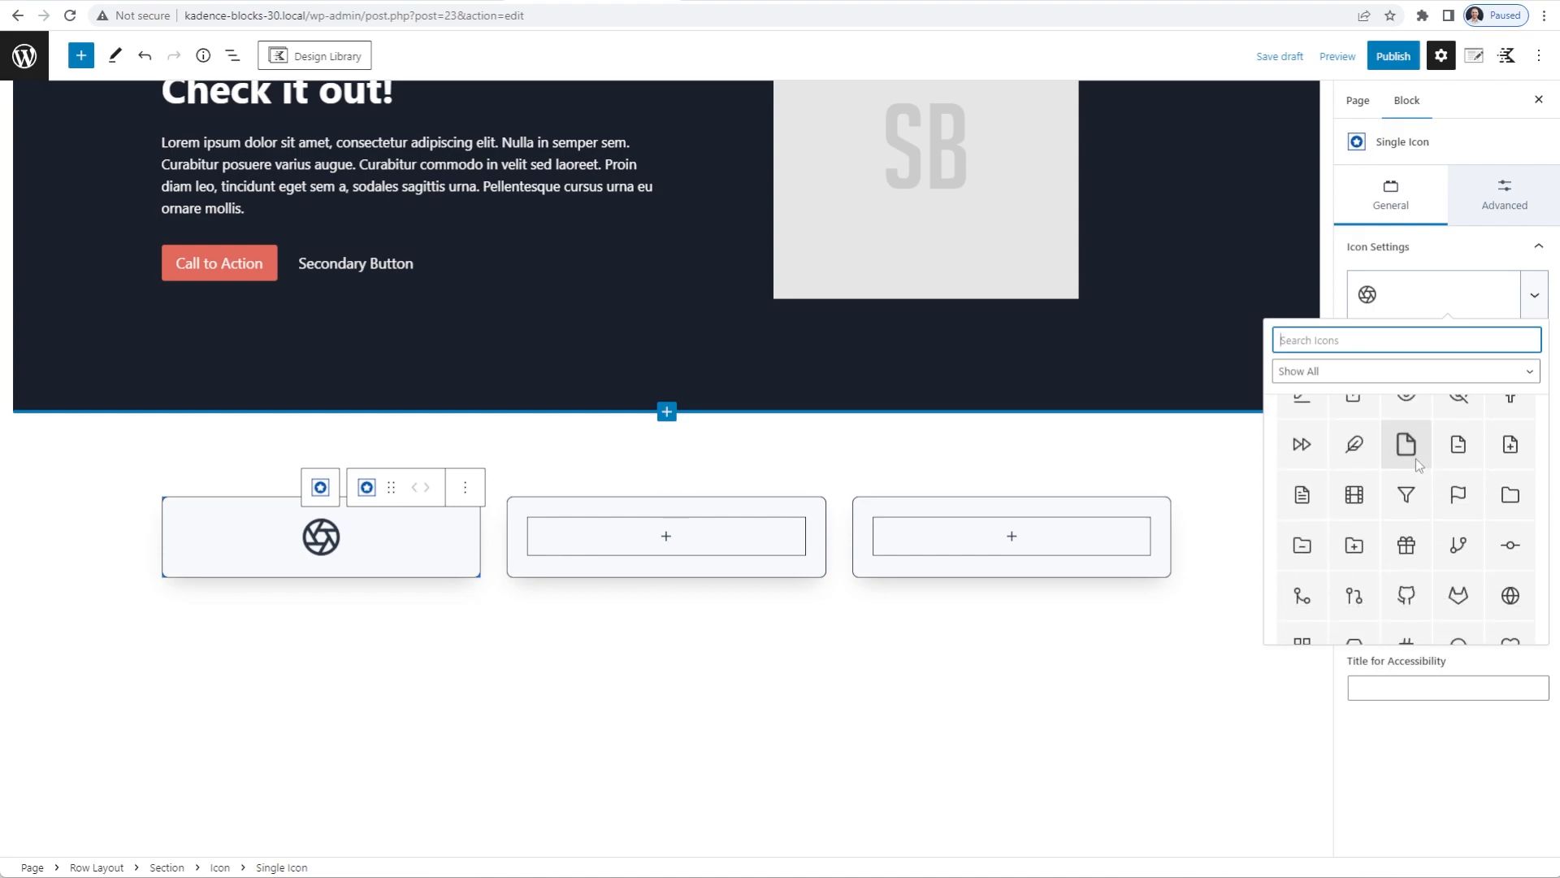
pyautogui.scroll(-8, 1416, 465)
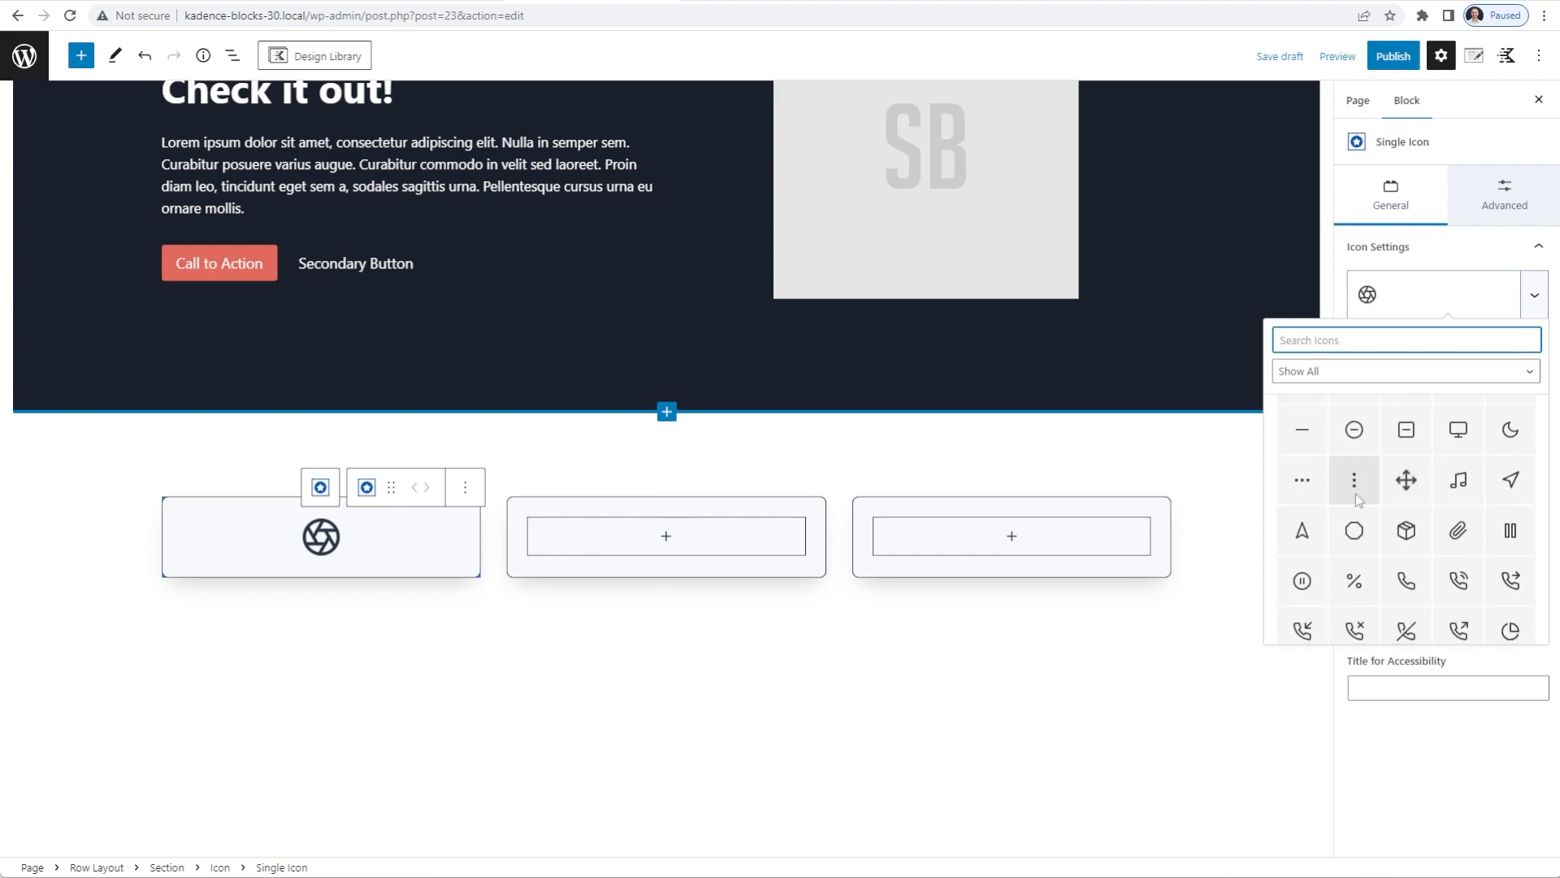
pyautogui.scroll(-8, 1410, 502)
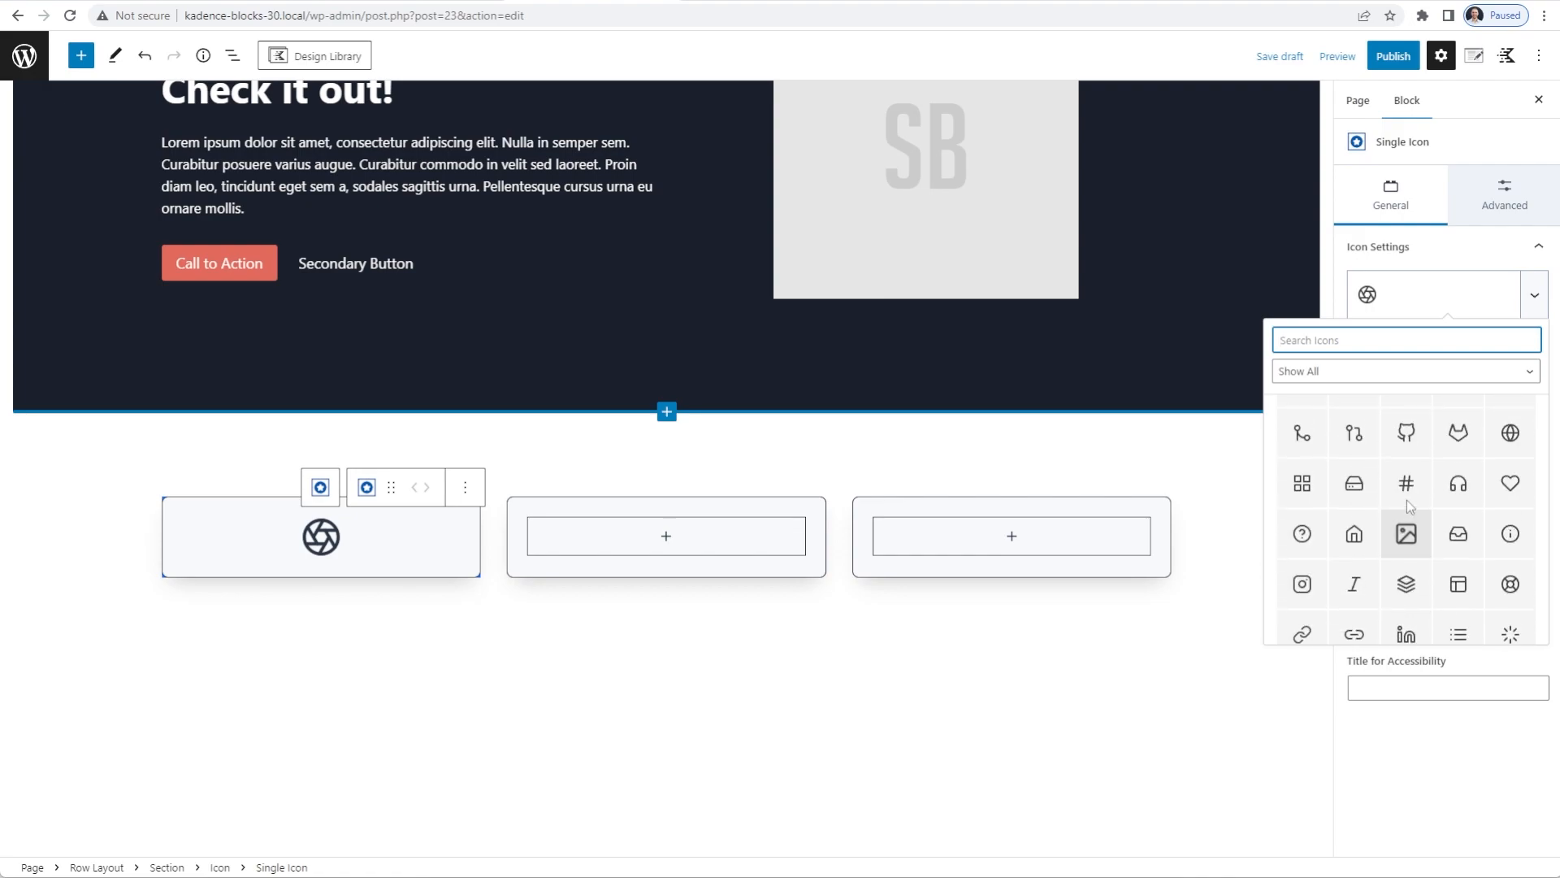
pyautogui.scroll(5, 1412, 502)
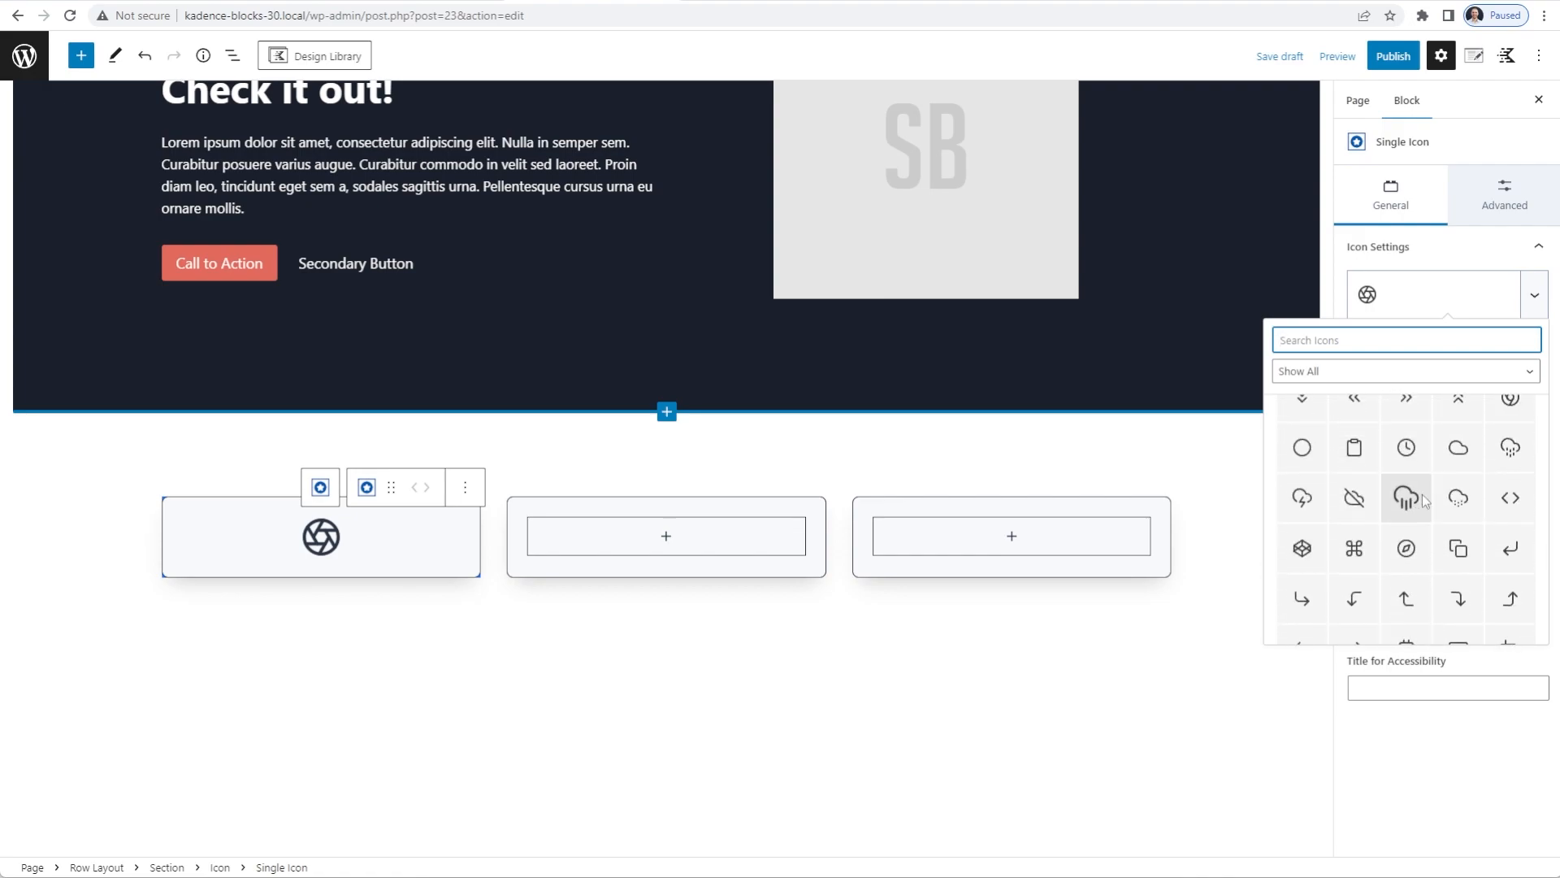
pyautogui.scroll(-5, 1420, 495)
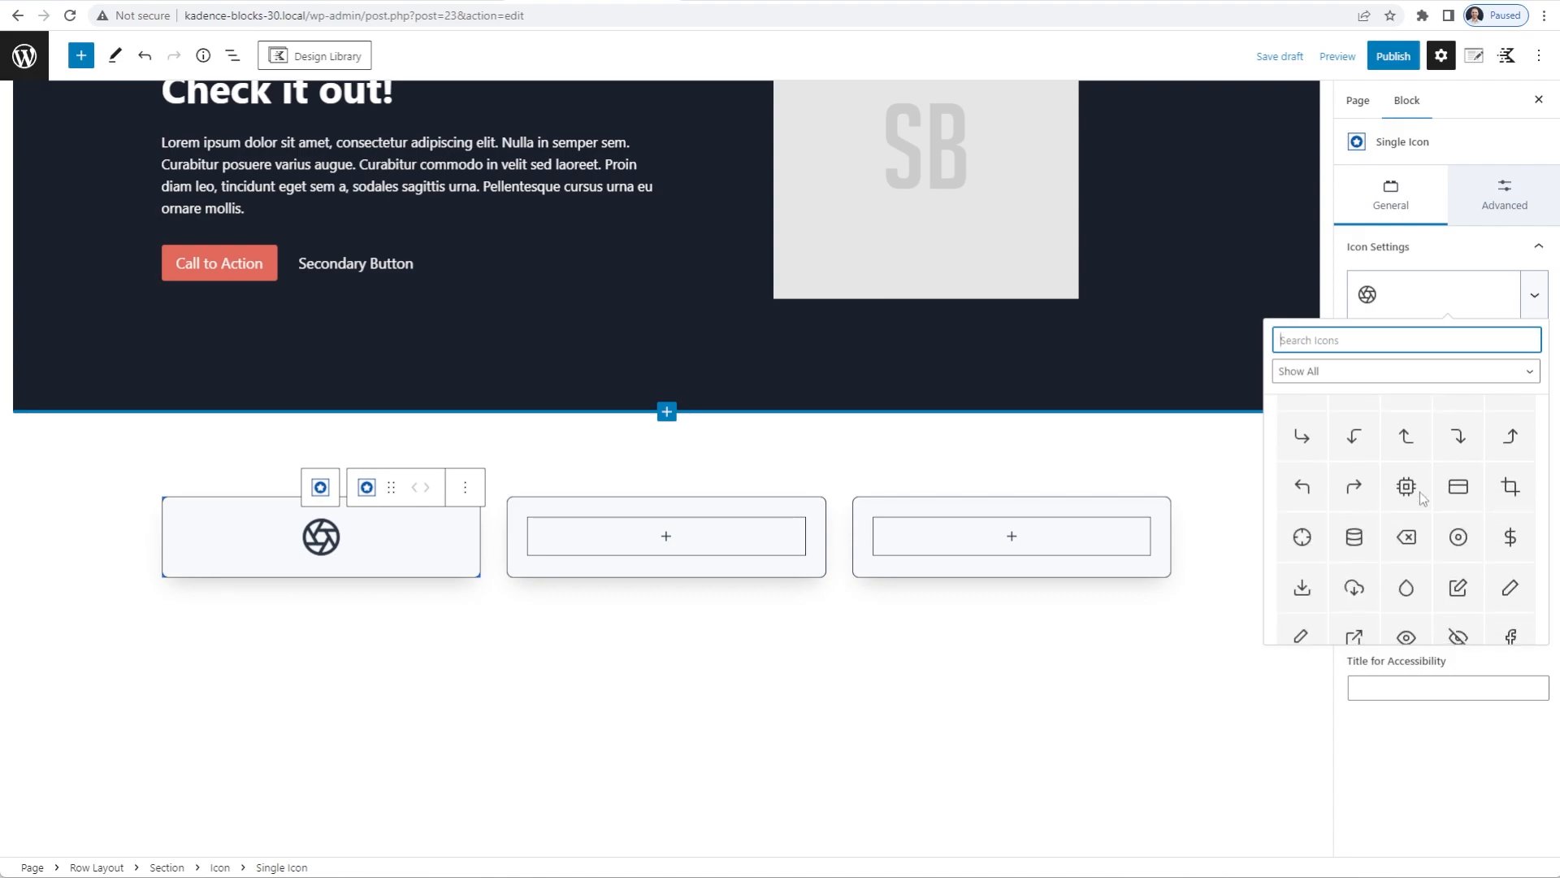
pyautogui.scroll(-5, 1421, 491)
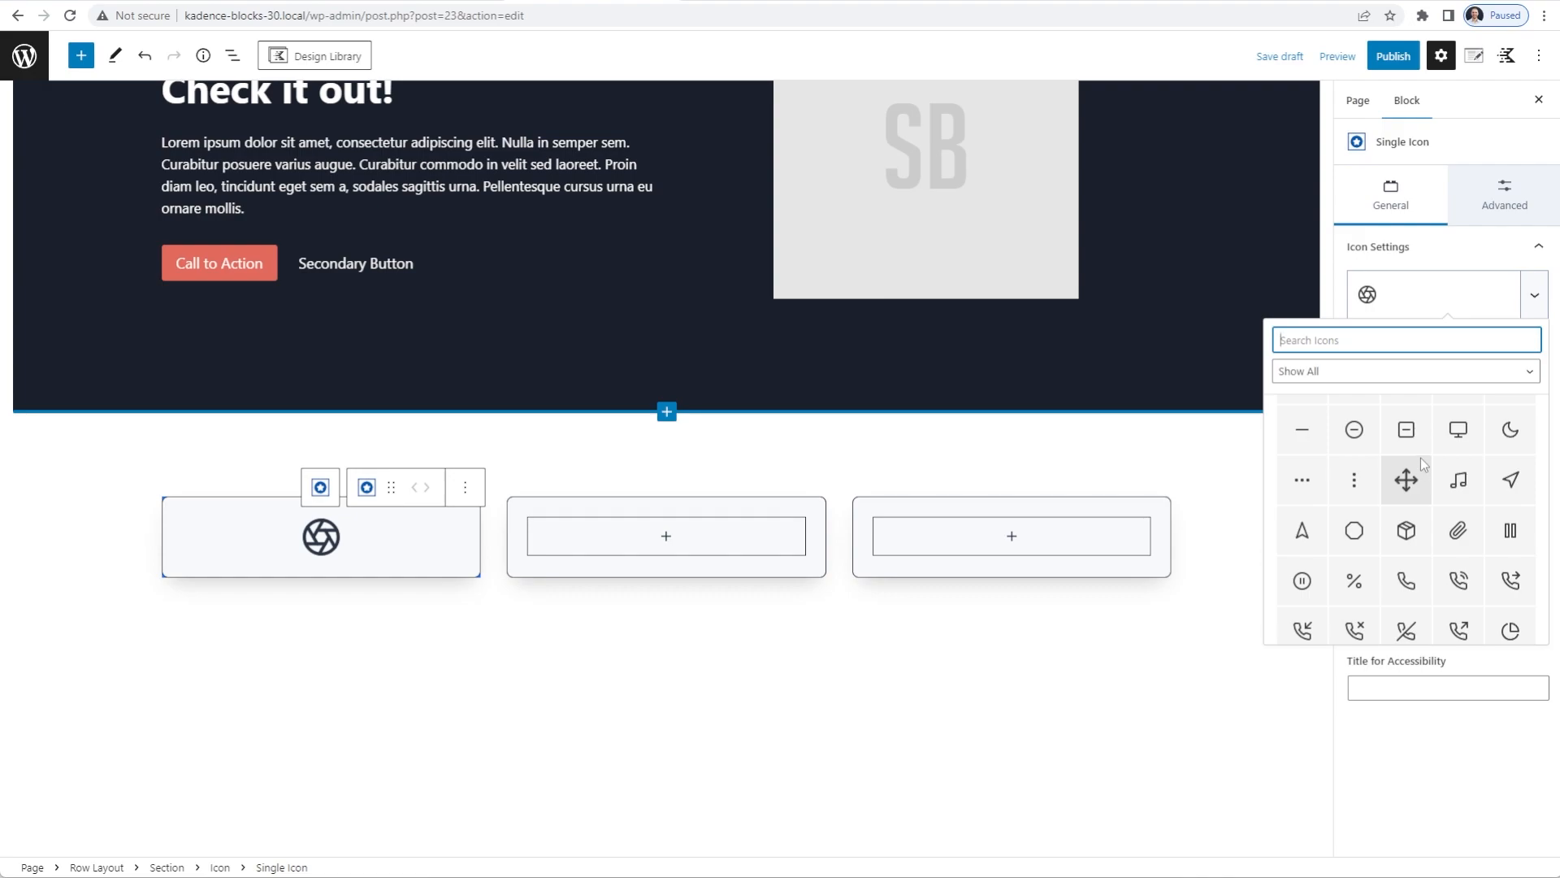
# Filter the icon library by Line Icons and by Solid Icons to examine each set, and return to Show All
pyautogui.click(1364, 371)
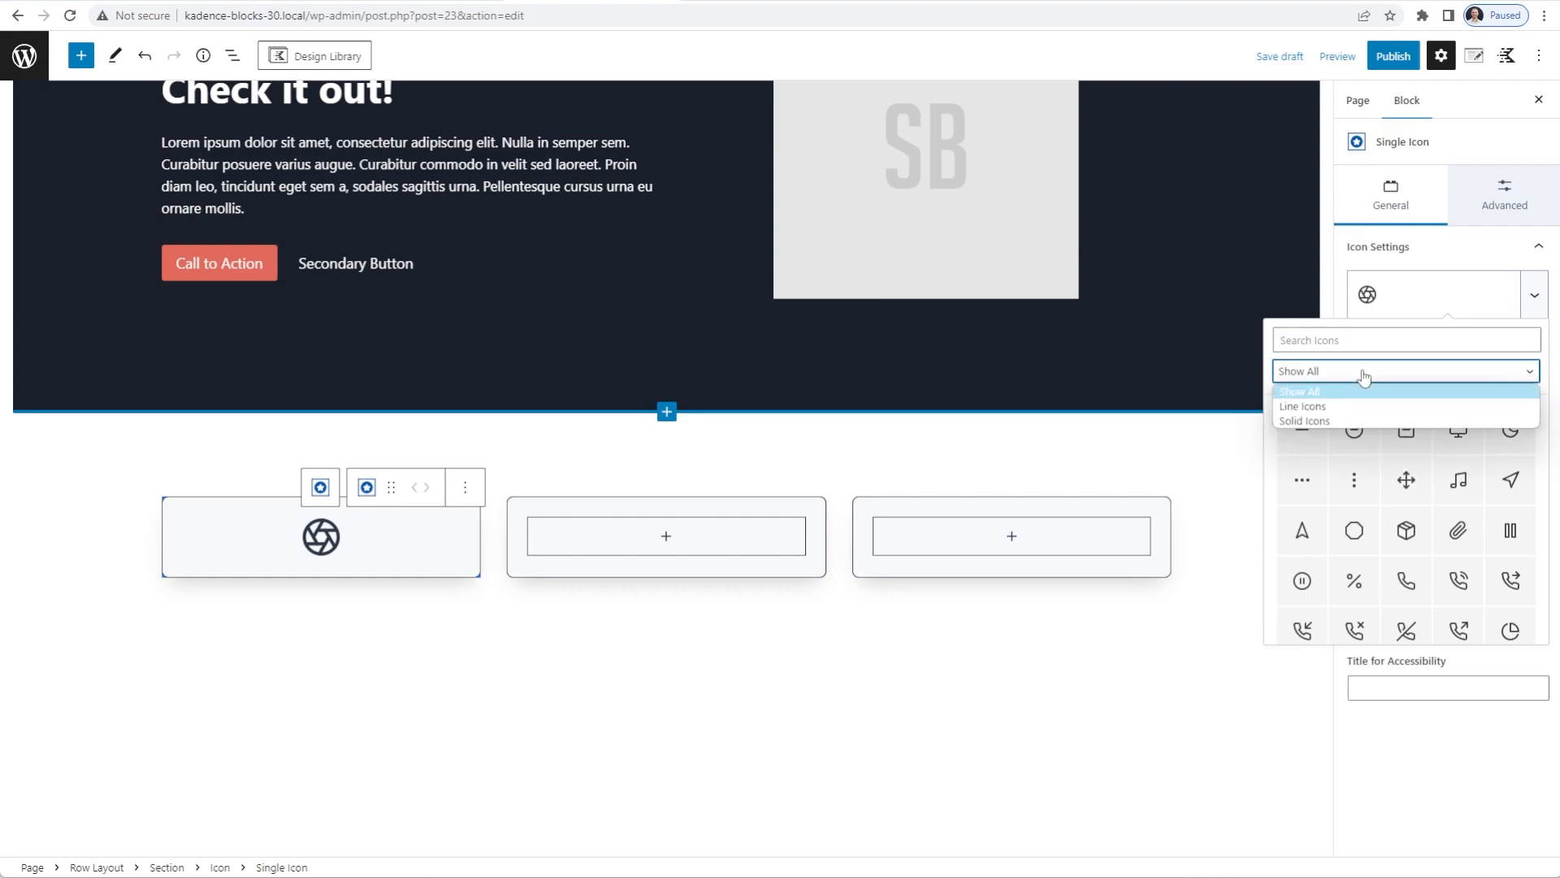
pyautogui.click(1327, 406)
pyautogui.scroll(-5, 1373, 480)
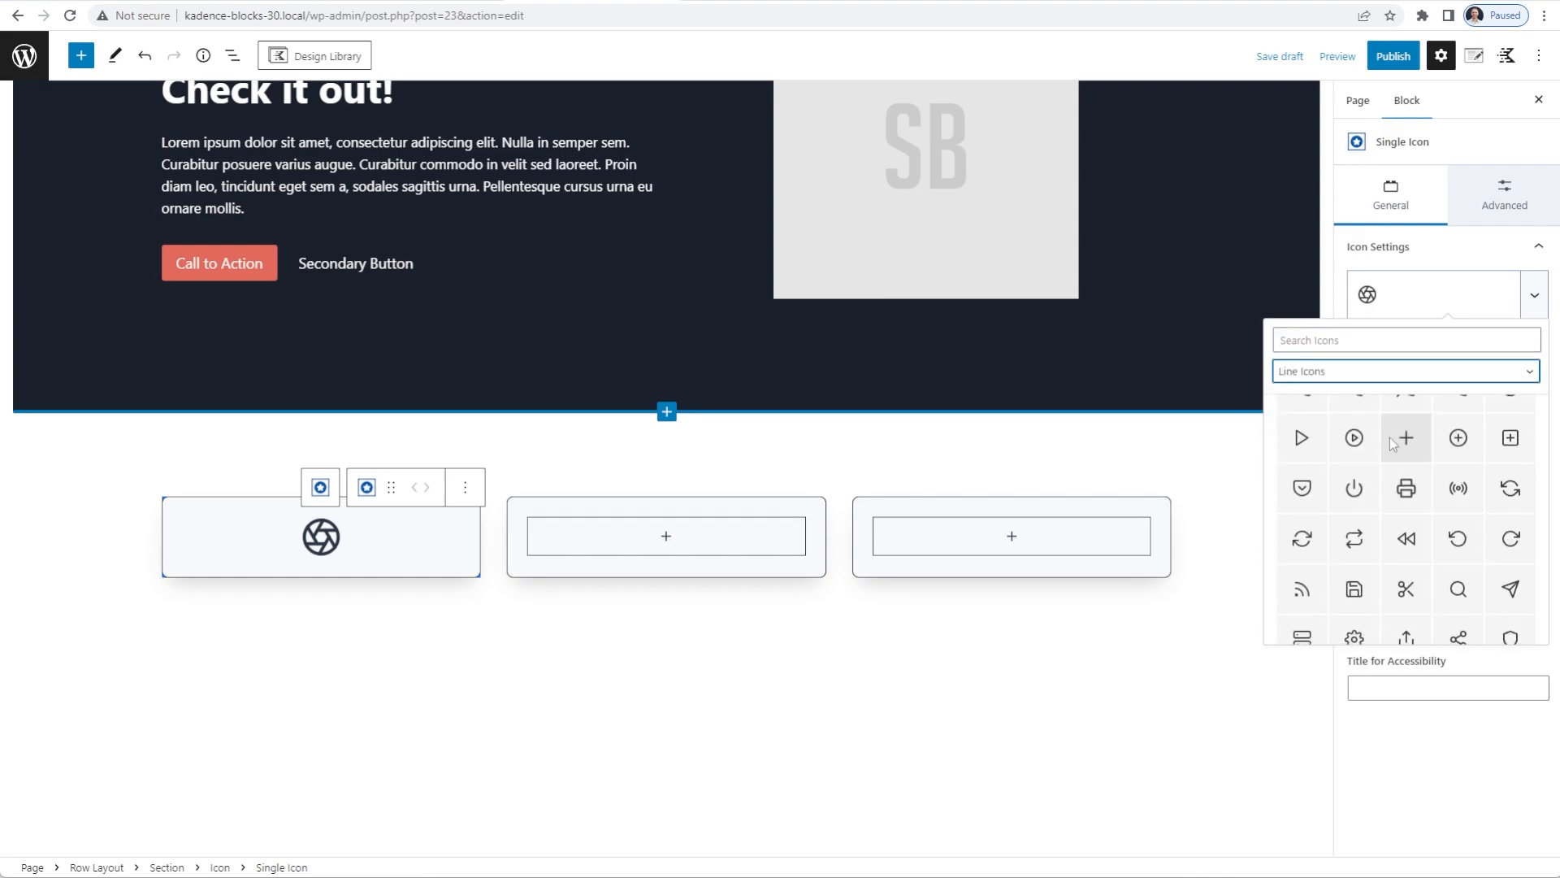
pyautogui.click(1365, 372)
pyautogui.click(1333, 423)
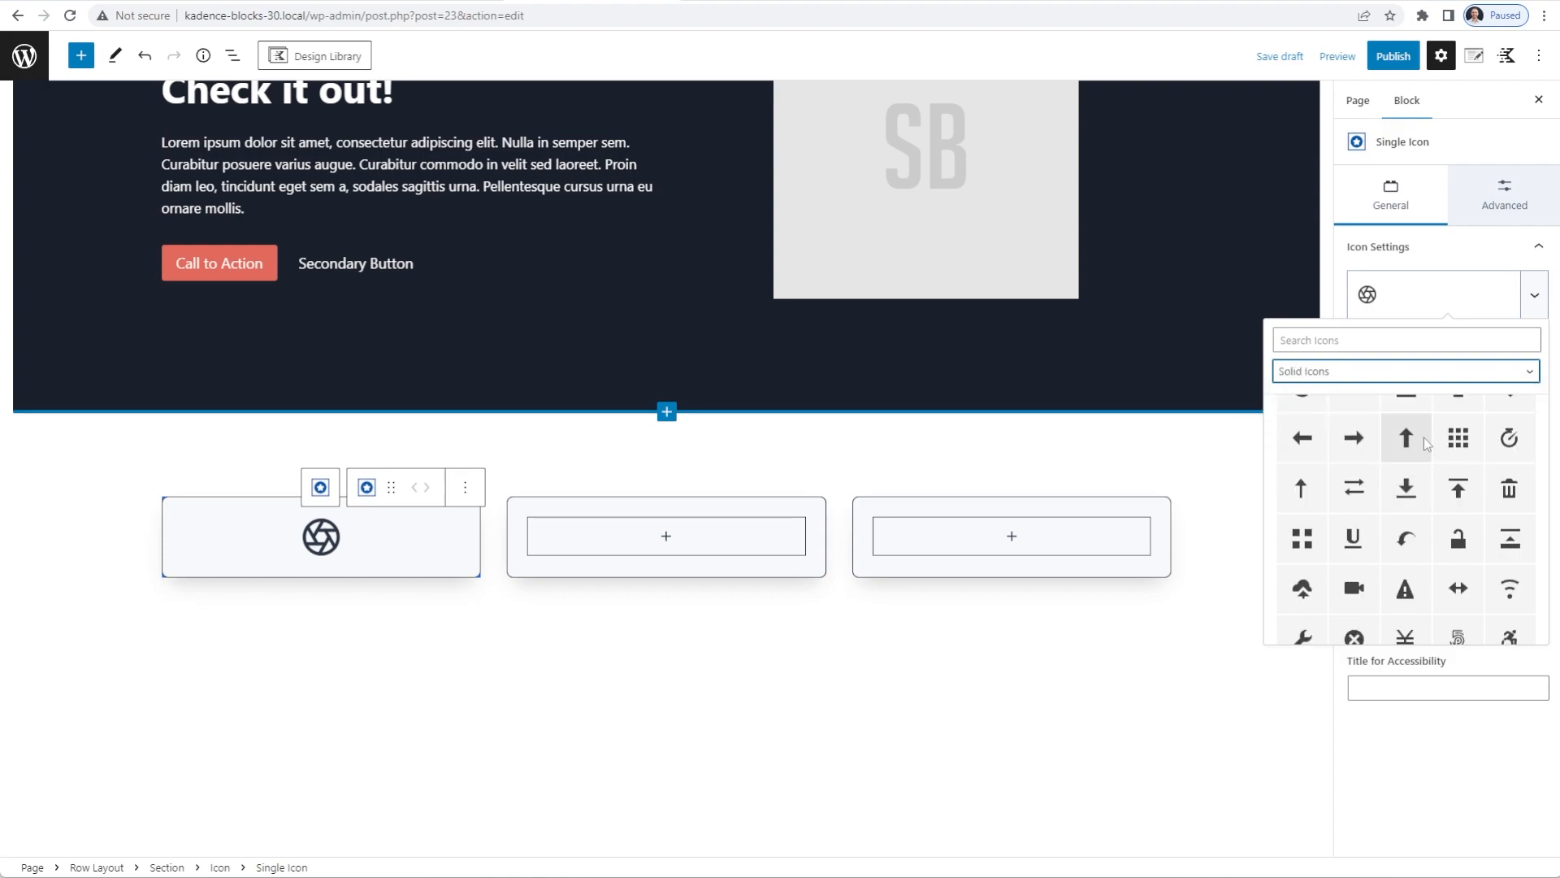
pyautogui.scroll(-5, 1426, 485)
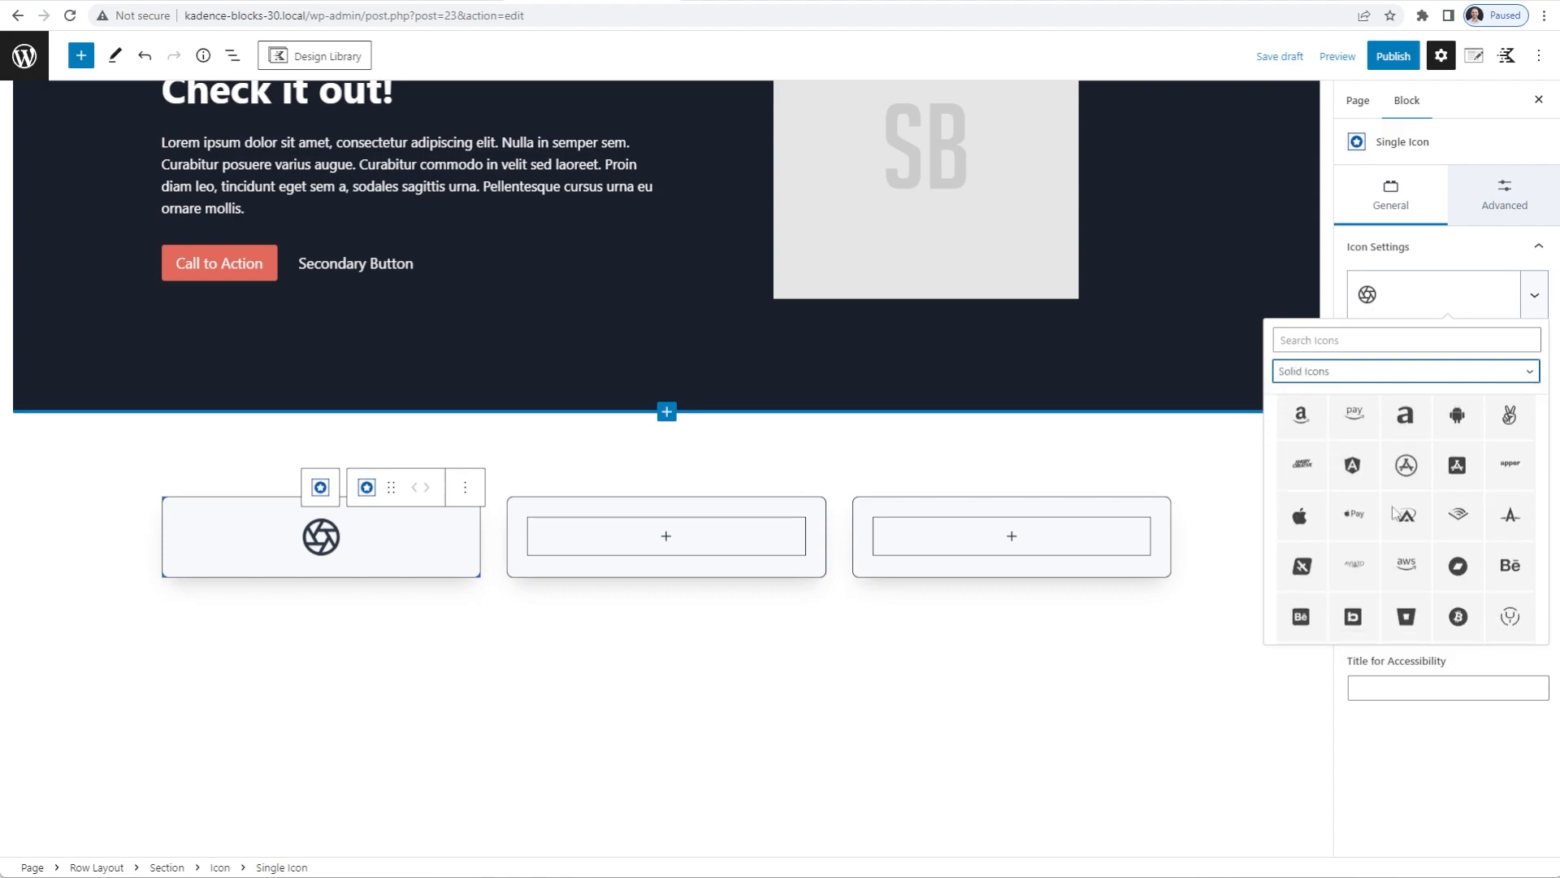
pyautogui.scroll(-2, 1406, 504)
pyautogui.click(1345, 374)
pyautogui.click(1316, 391)
# Search the icon library for "star" and look through the matching line and solid icons
pyautogui.click(1317, 341)
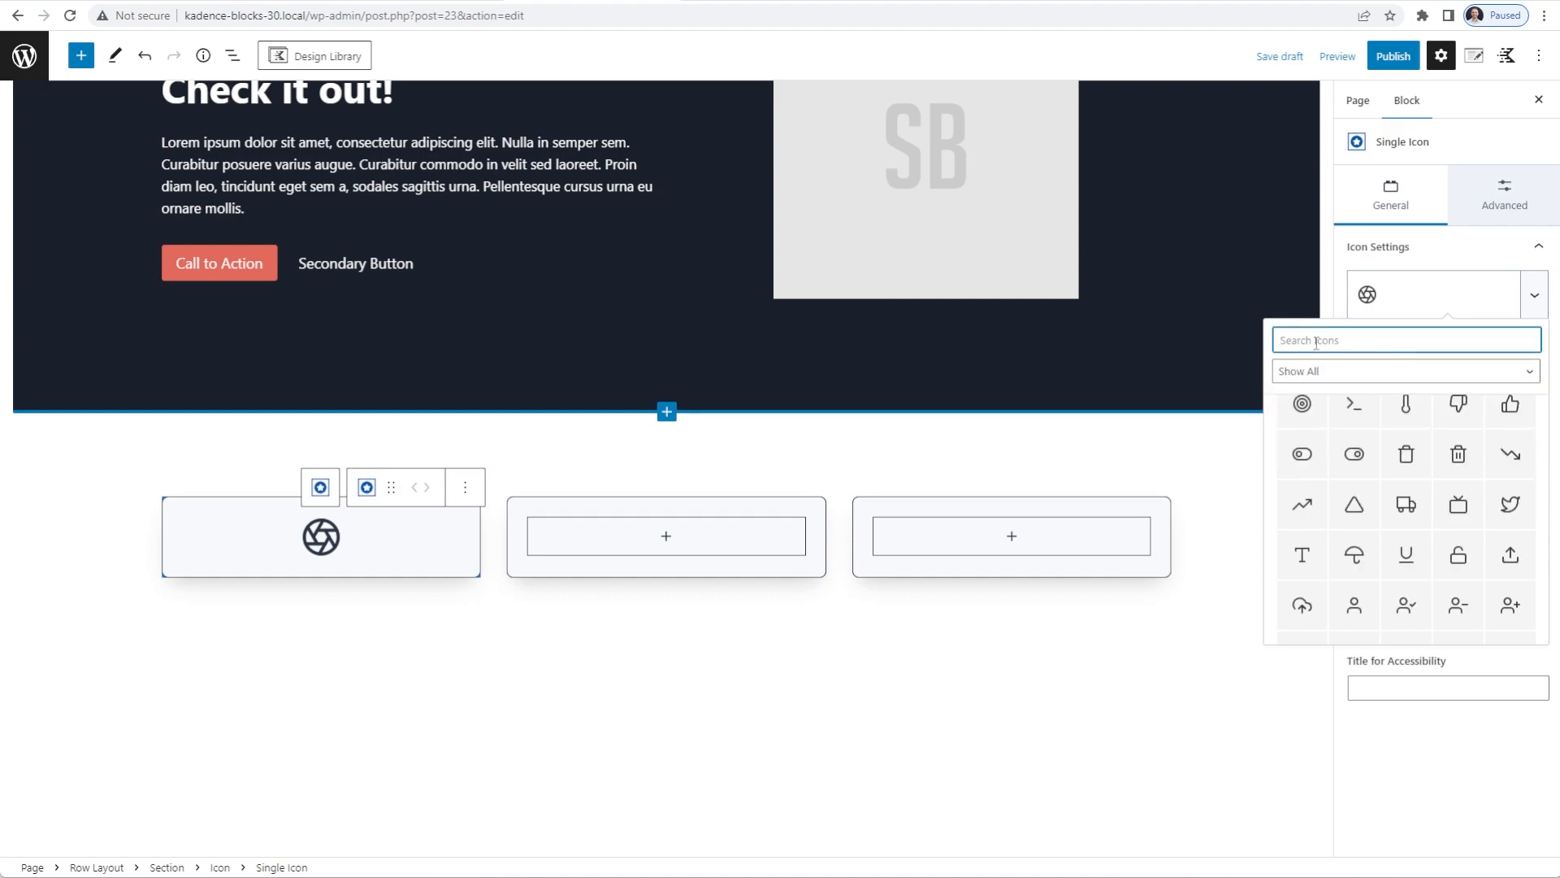
pyautogui.write('star')
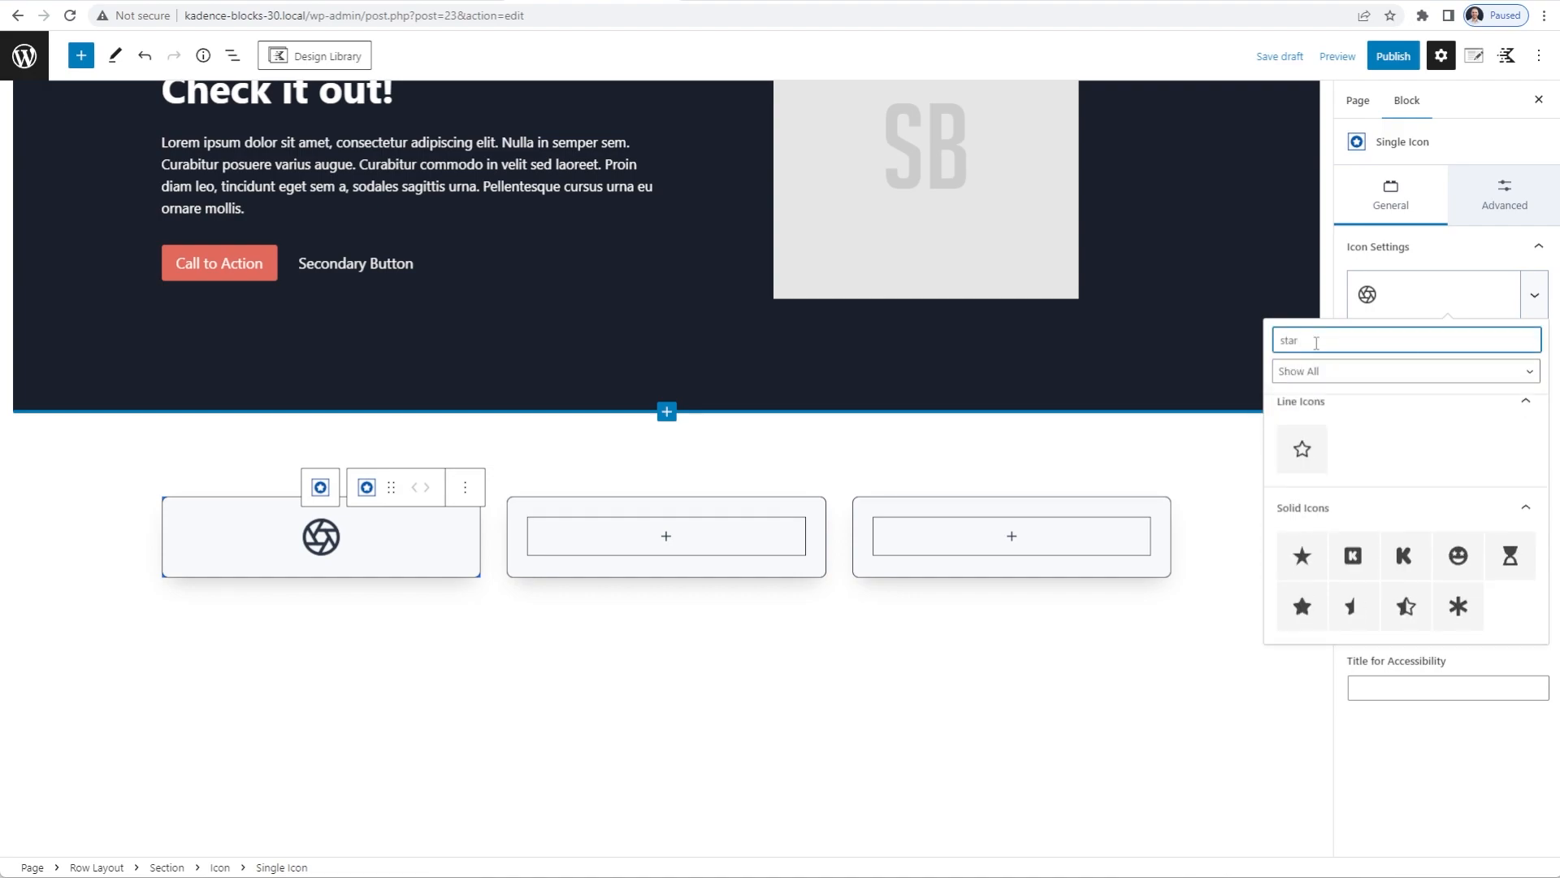
pyautogui.scroll(1, 1369, 457)
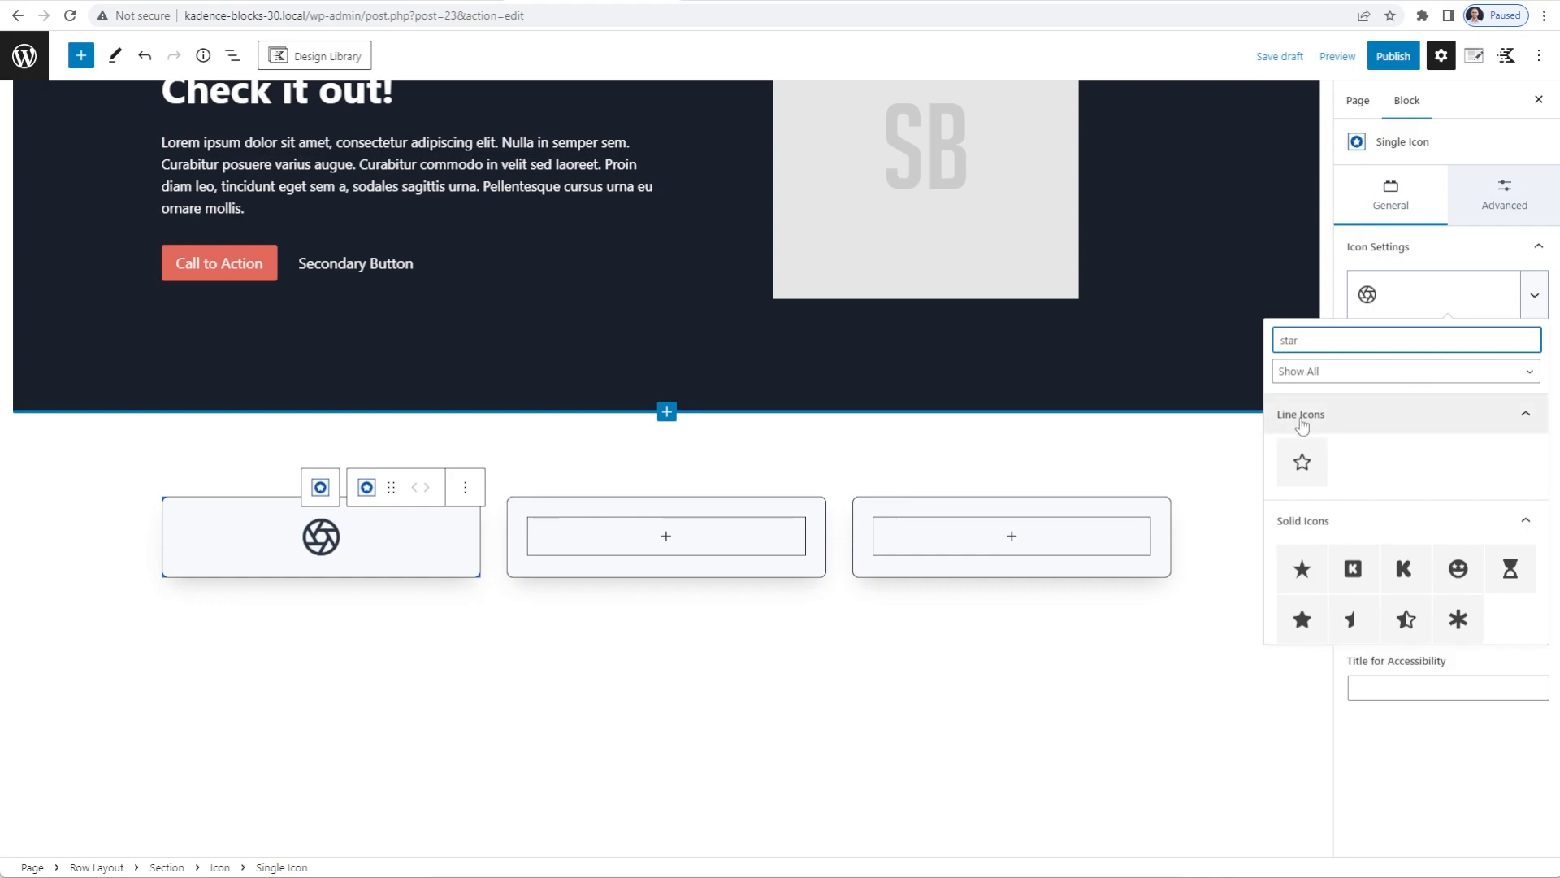
pyautogui.scroll(-1, 1411, 520)
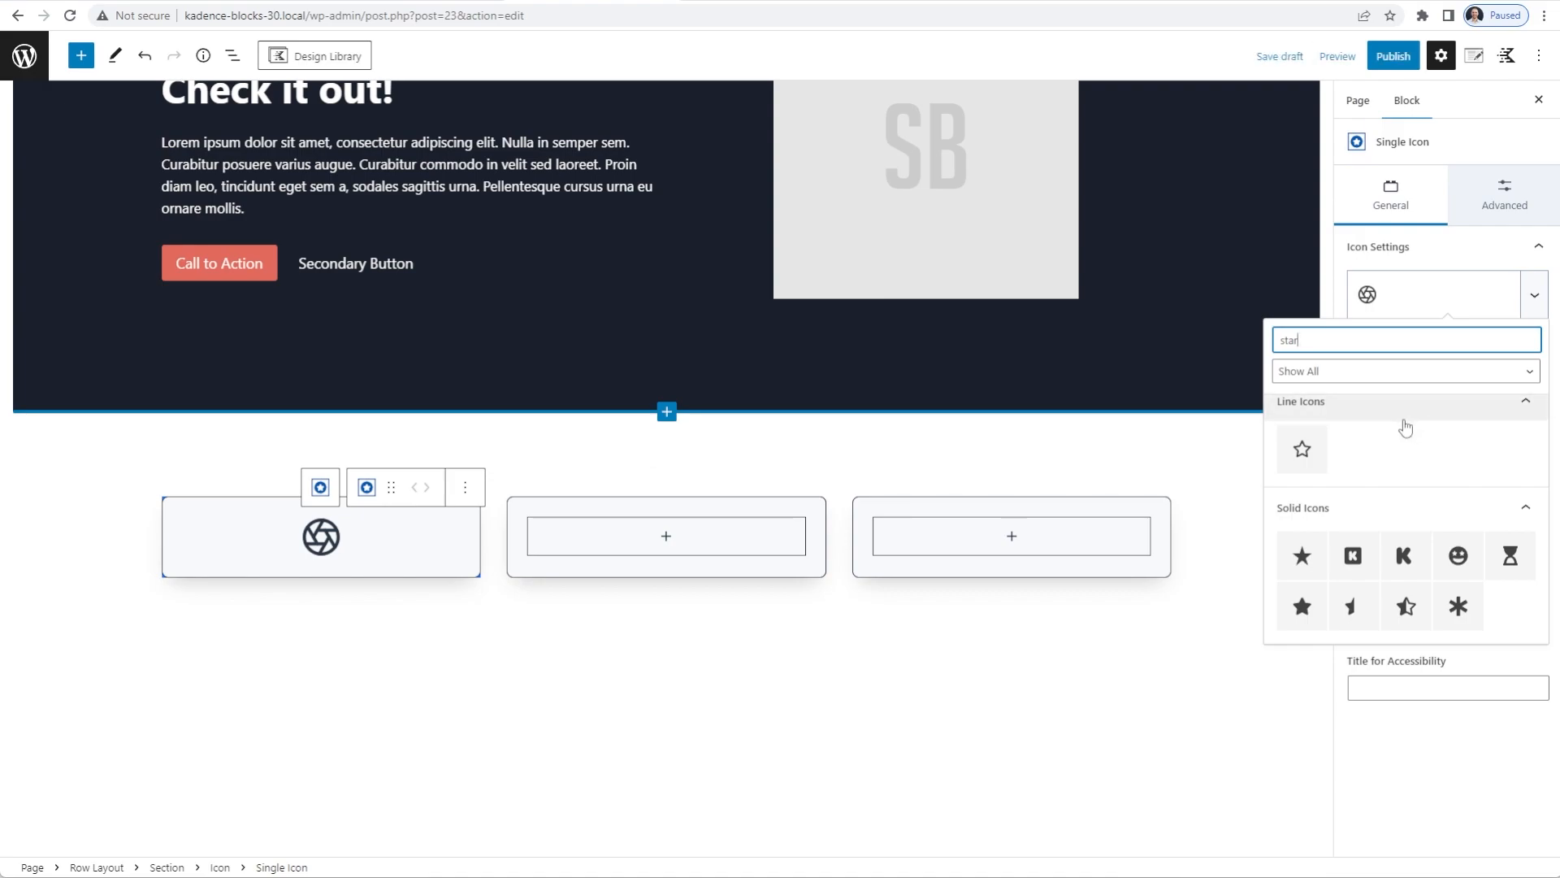
# Search the icon library for "box" and apply the line-style box icon to the first column
pyautogui.moveTo(1320, 341); pyautogui.dragTo(1242, 341)
pyautogui.write('box')
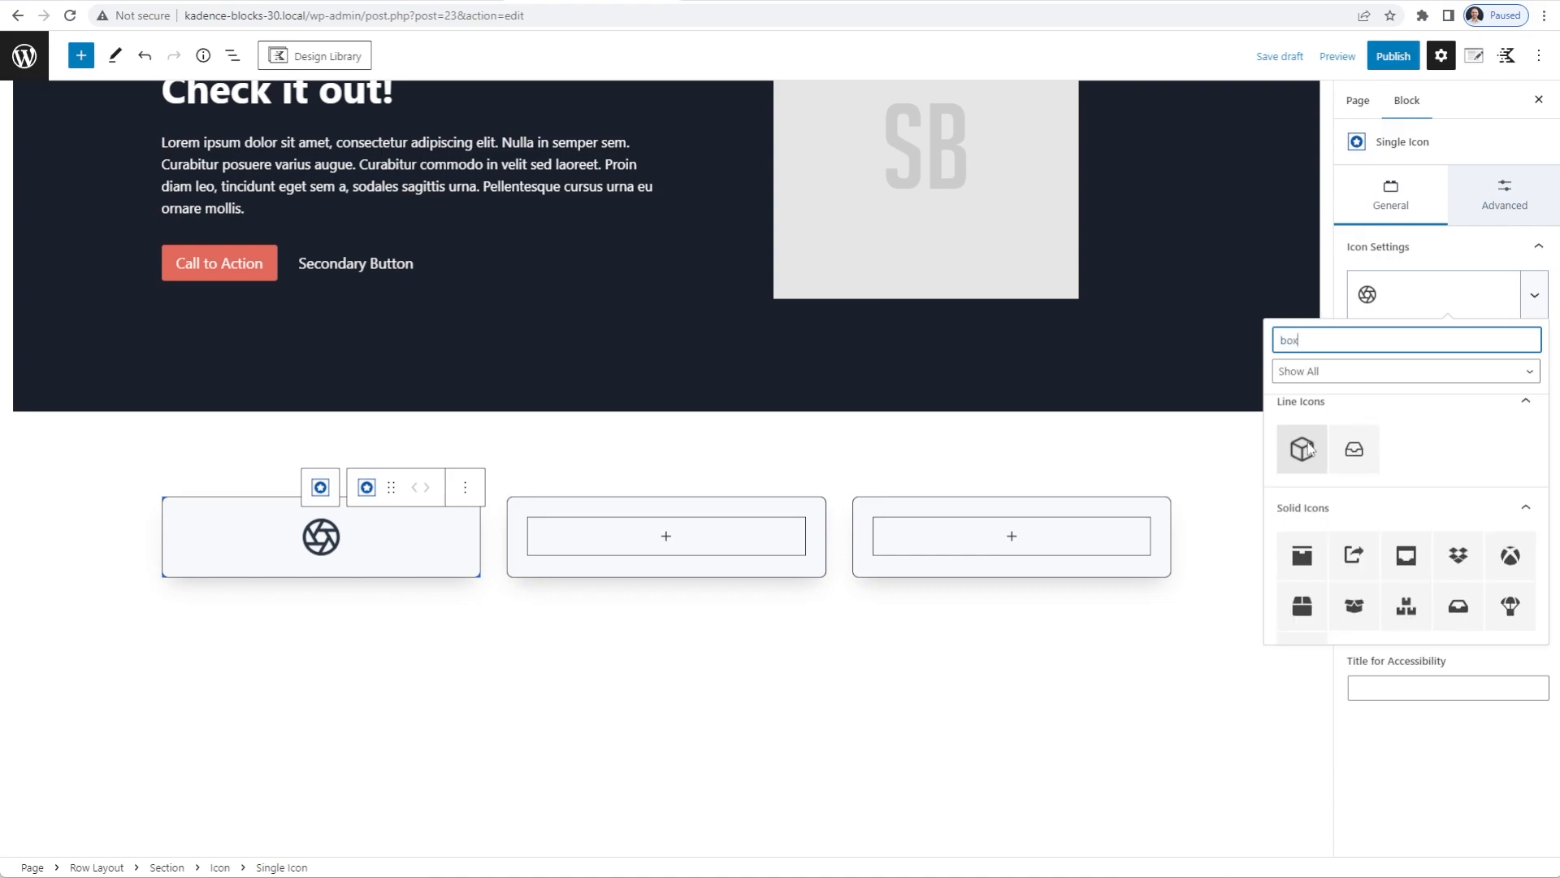
pyautogui.click(1302, 449)
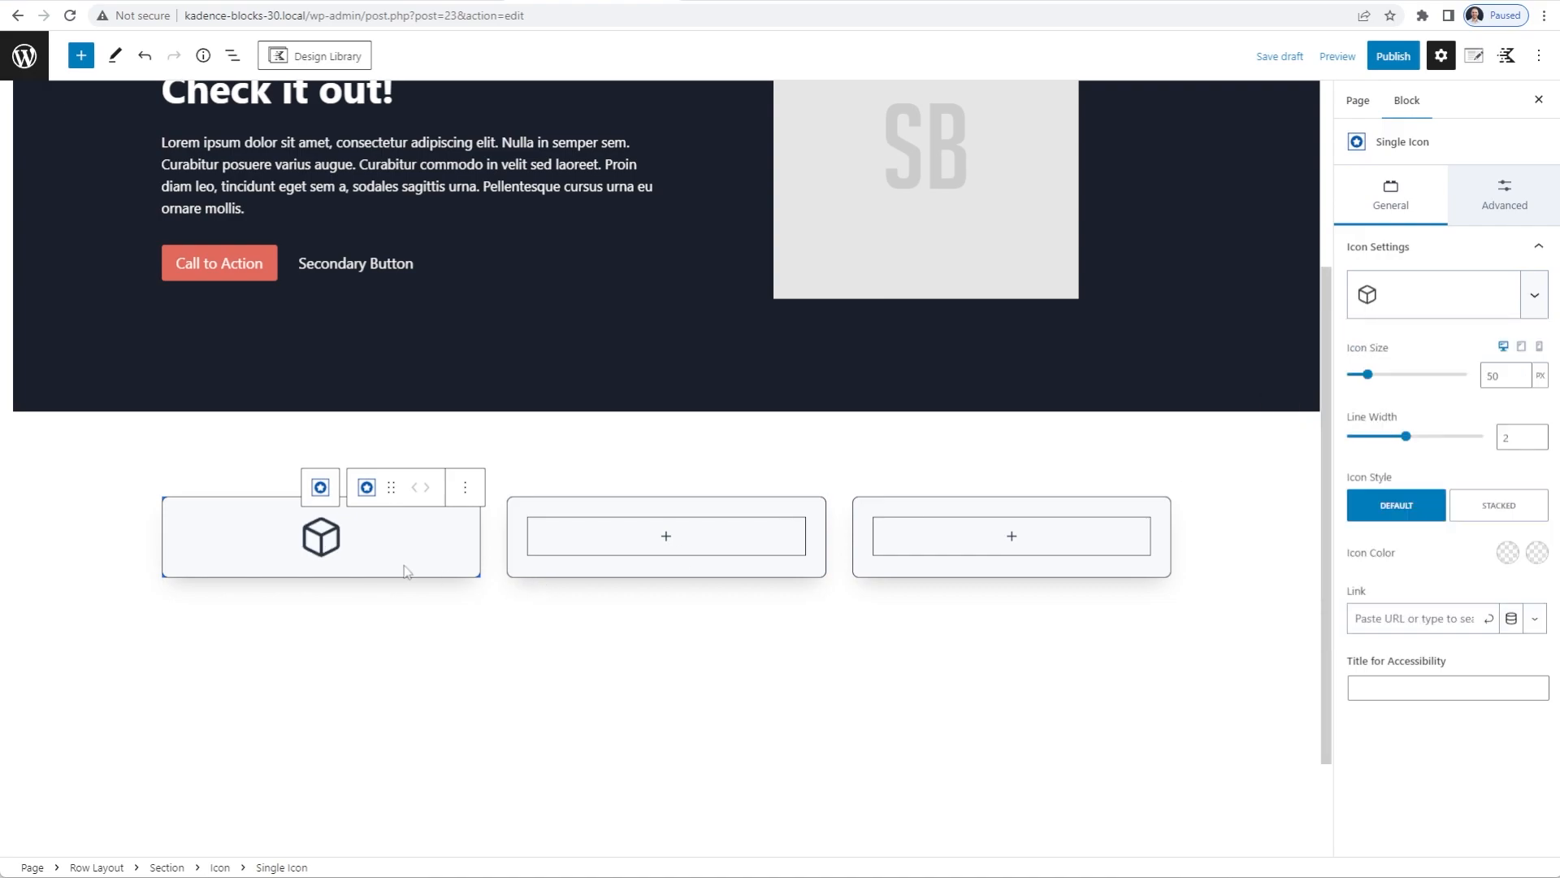
# Add an Advanced Text block below the box icon reading "Content Headline"
pyautogui.click(381, 538)
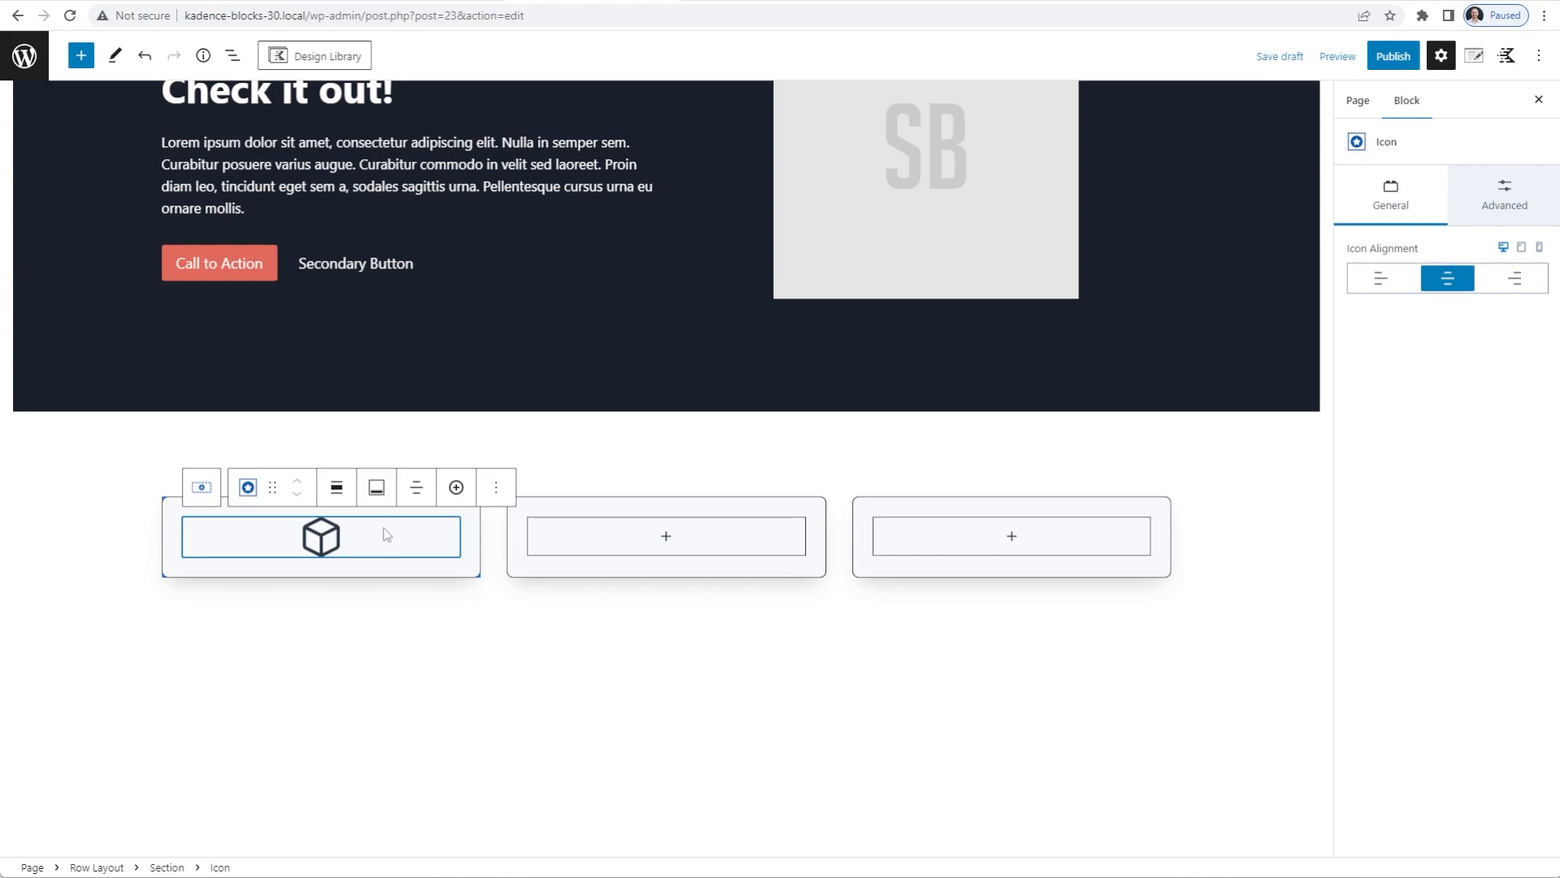
pyautogui.press('Return')
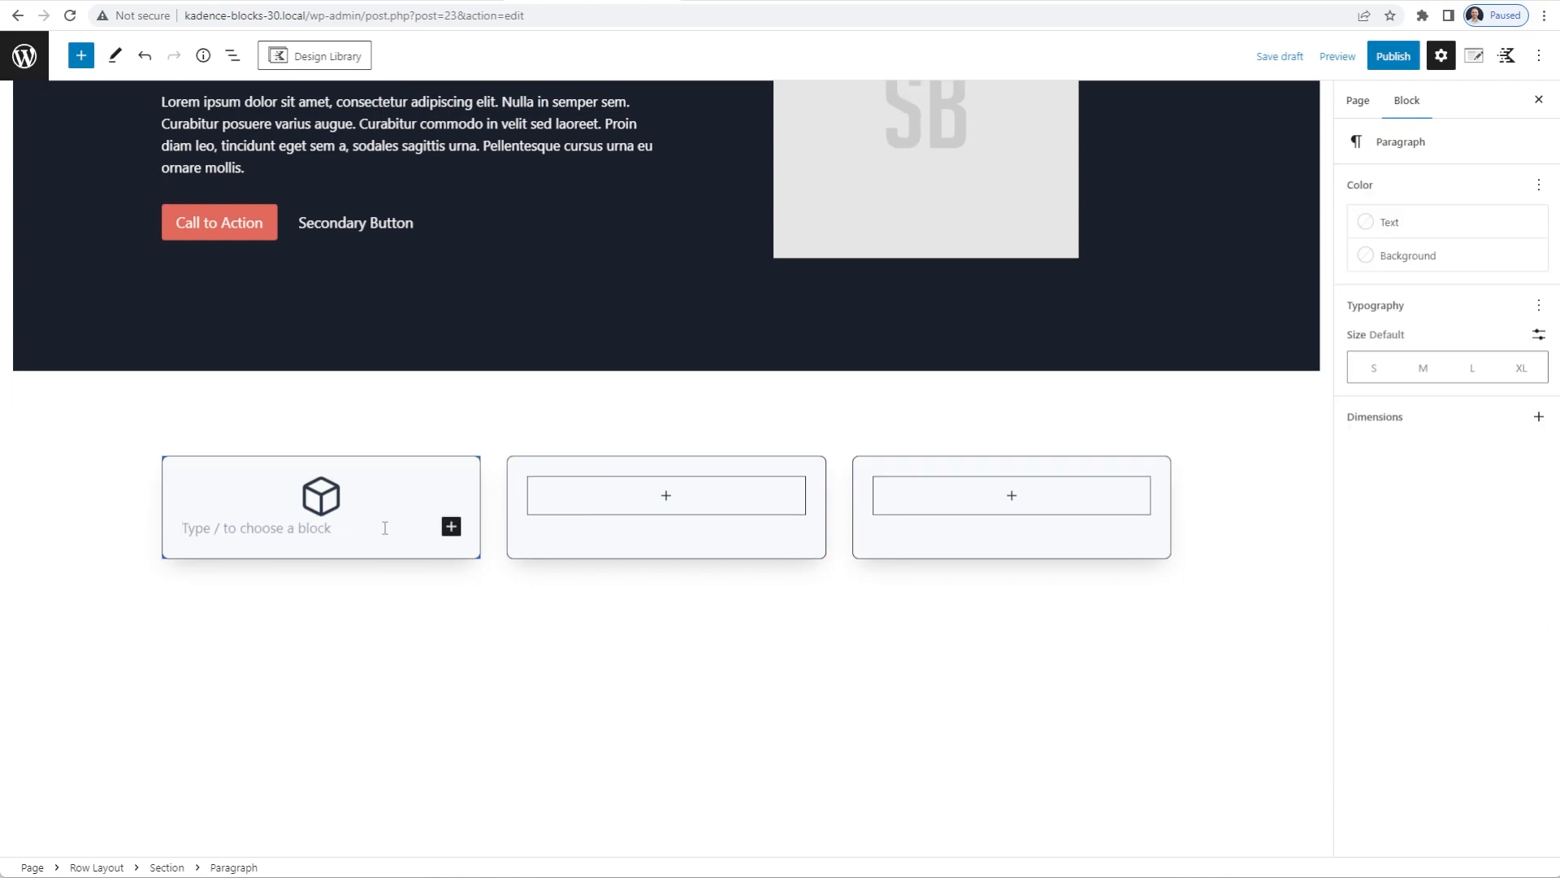
pyautogui.write('/advan')
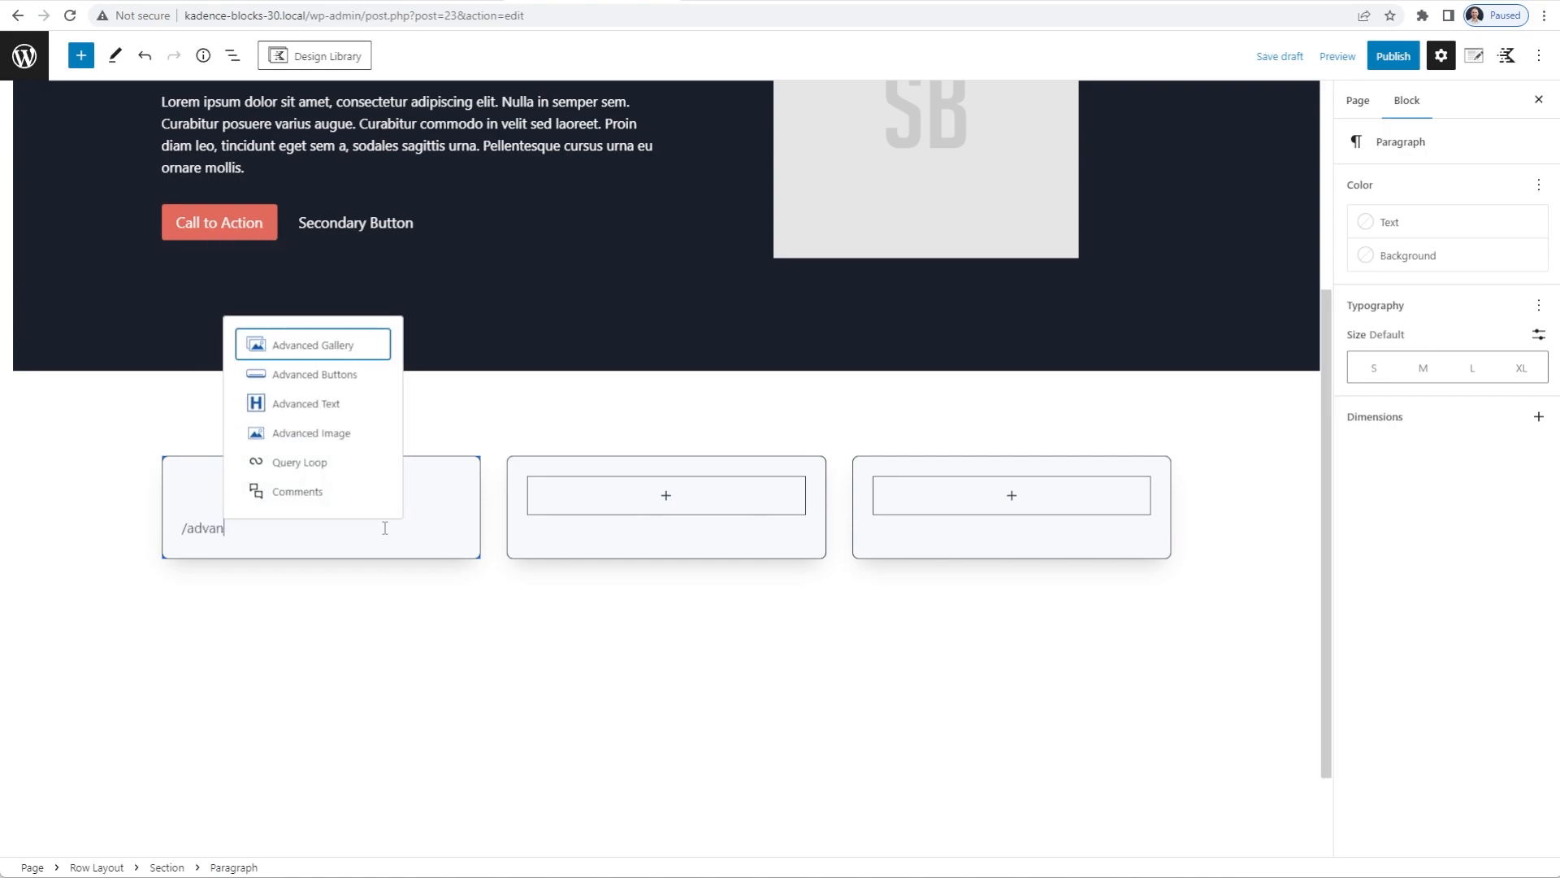
pyautogui.press('Down')
pyautogui.press('Down')
pyautogui.press('Return')
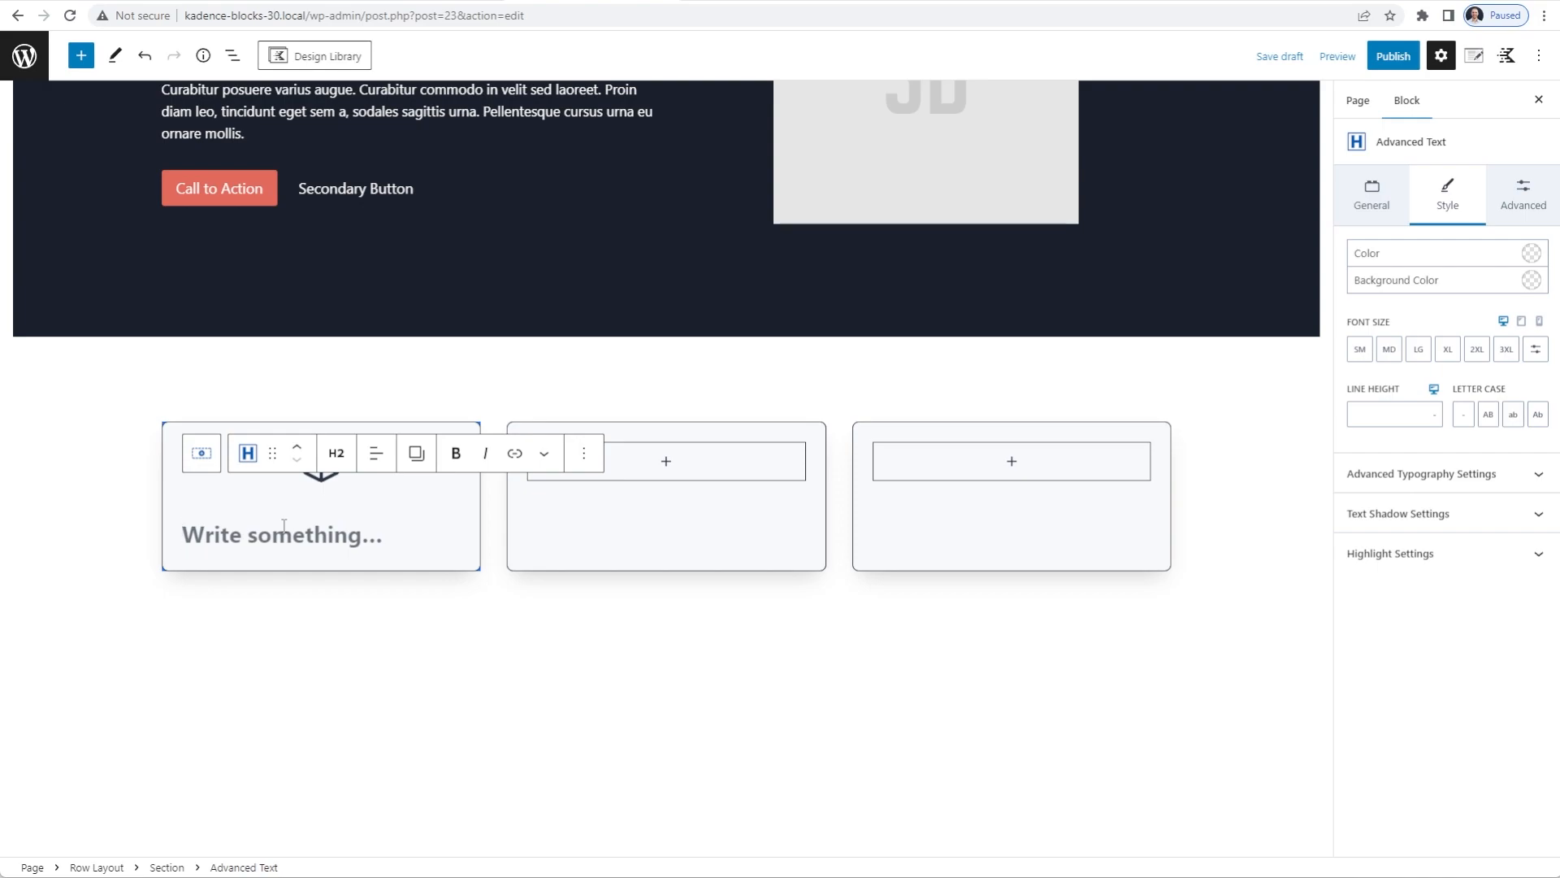
pyautogui.write('Content Headlin')
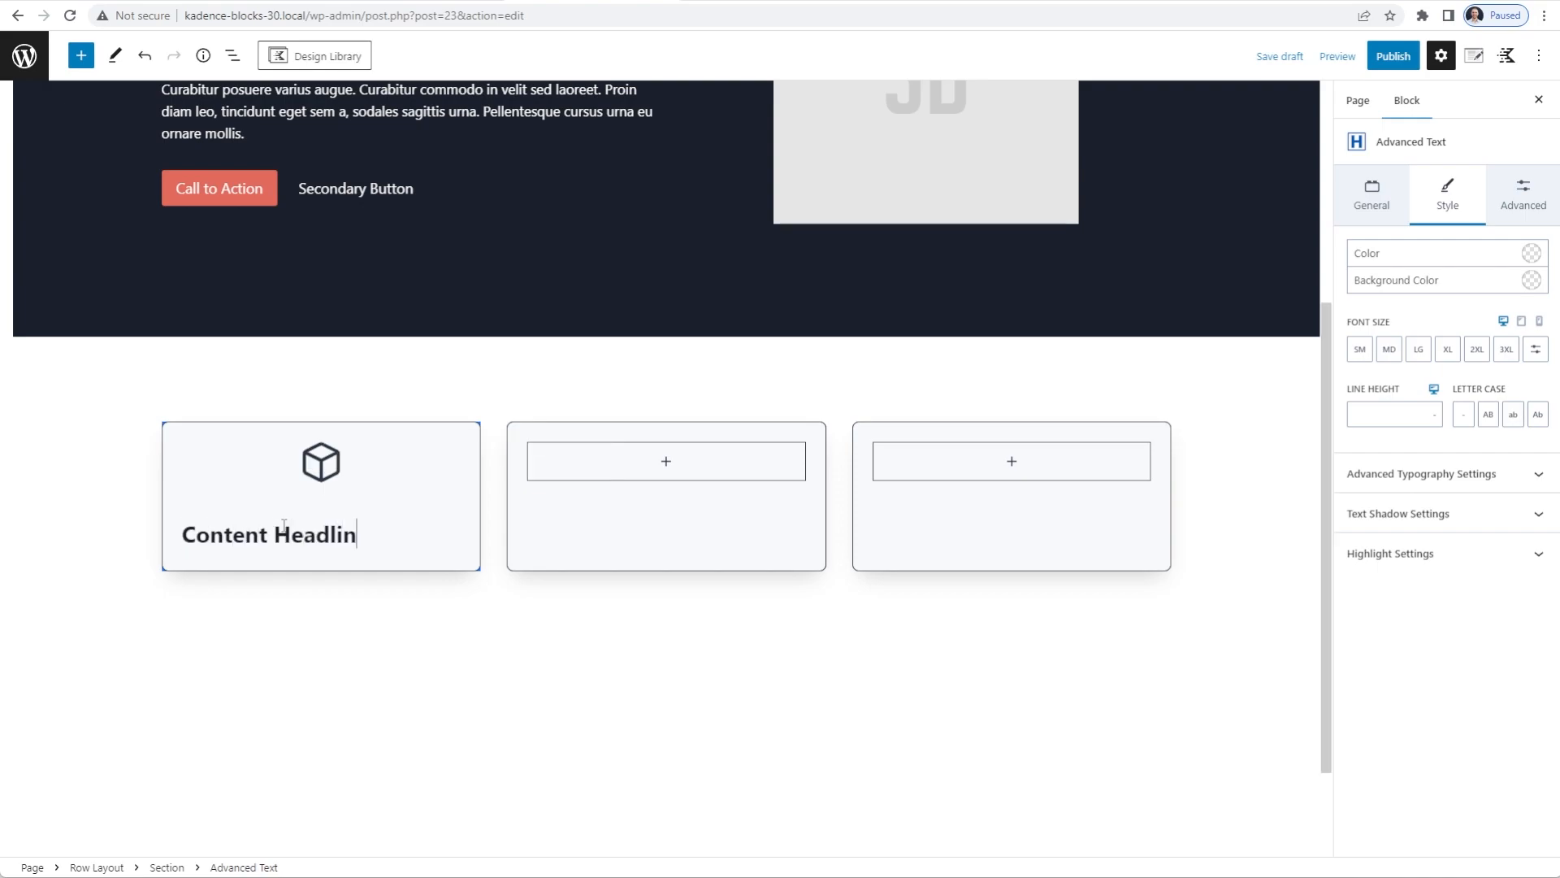
# Center the "Content Headline" text and set its top margin to XXS
pyautogui.click(376, 453)
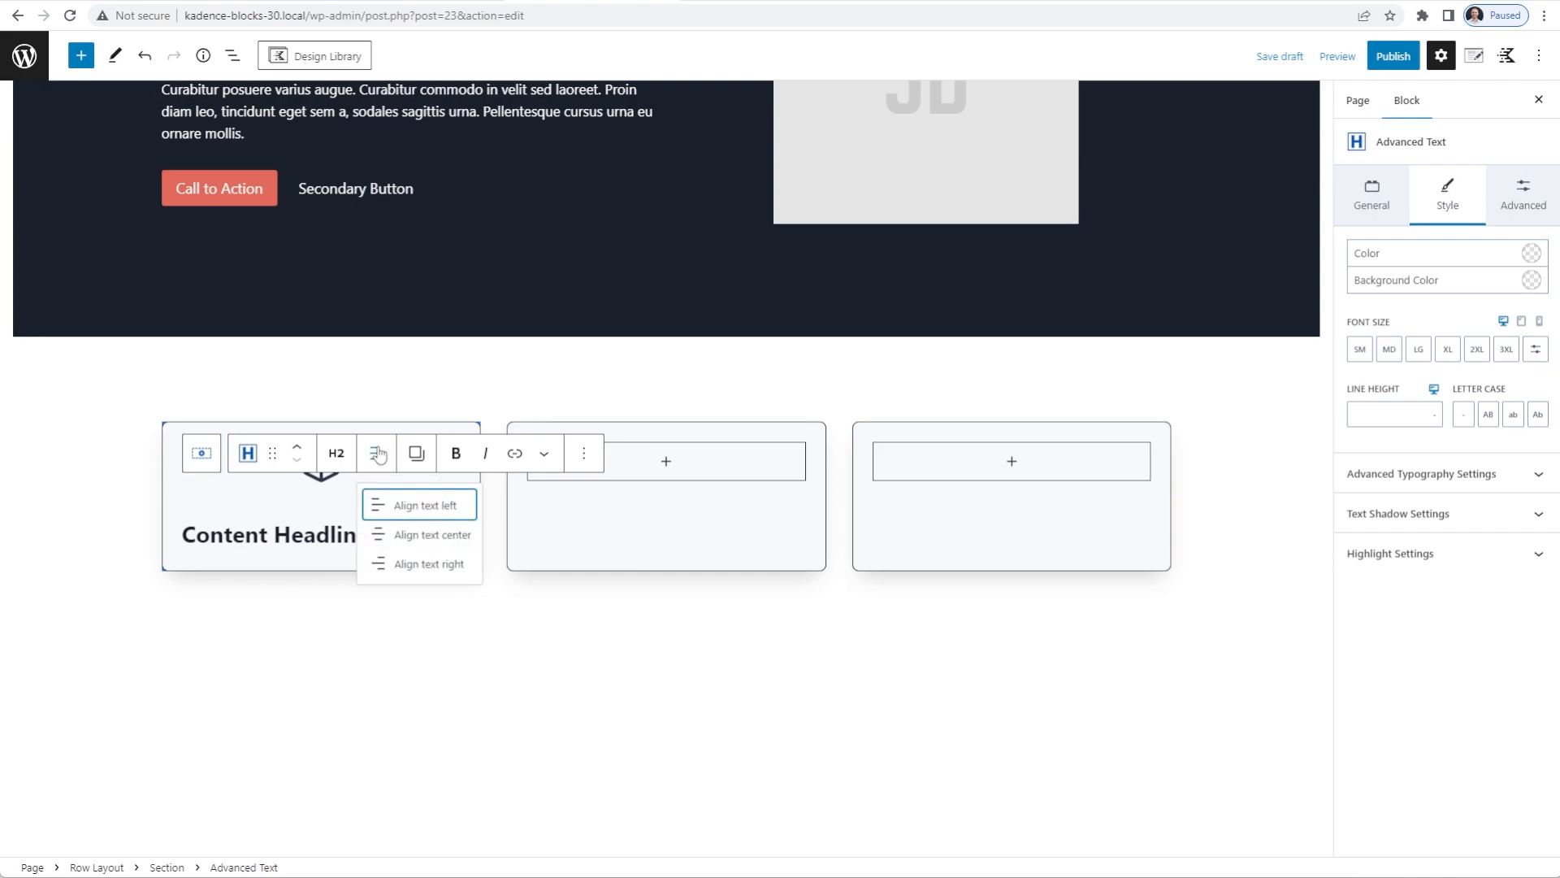
pyautogui.click(433, 536)
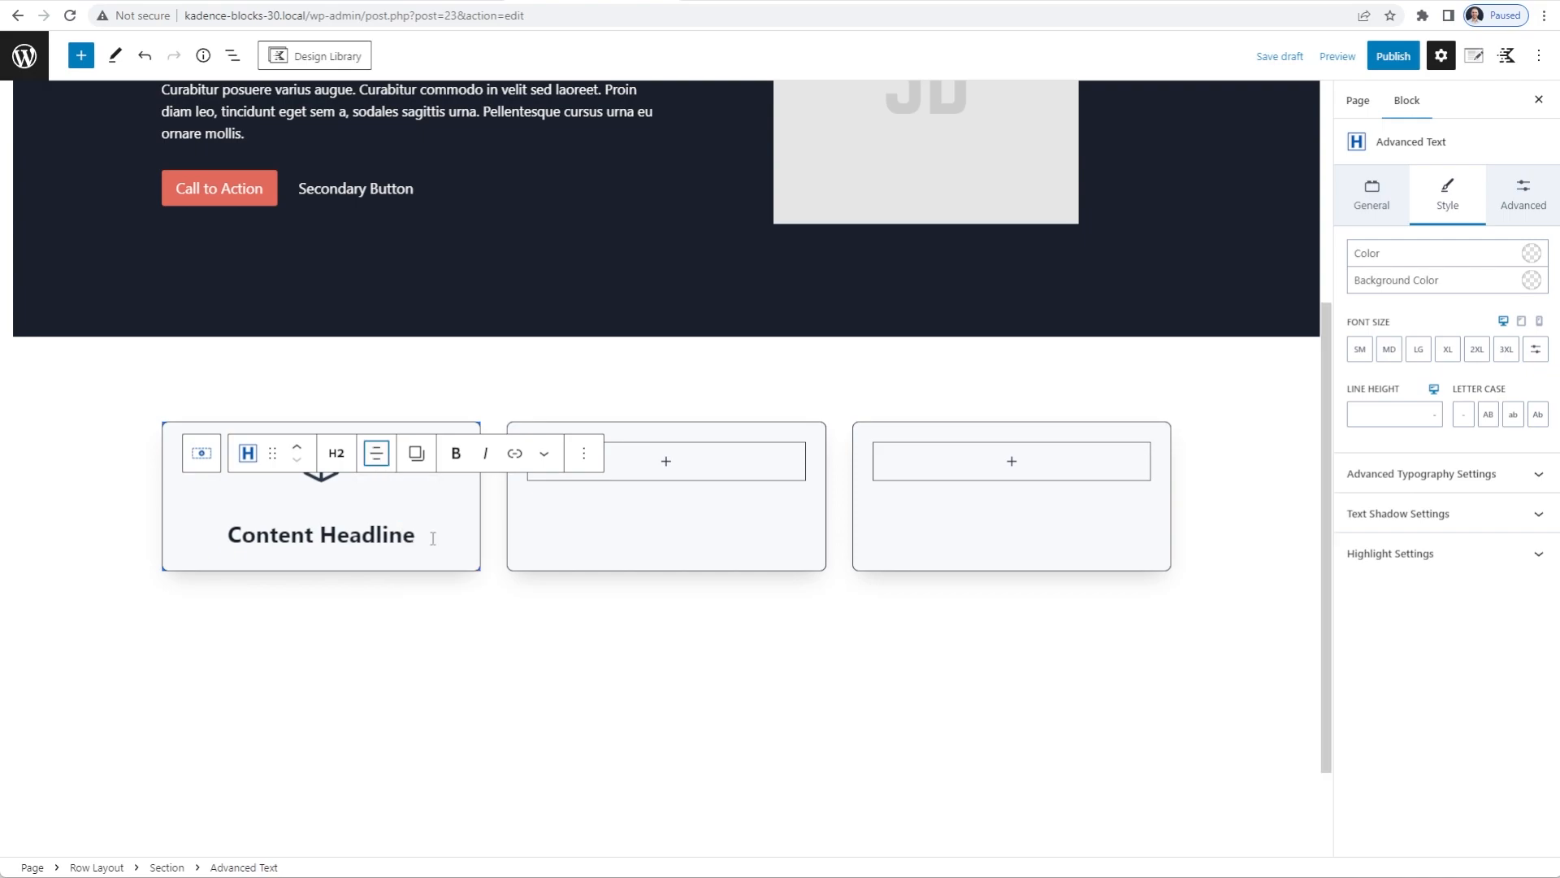
pyautogui.click(1525, 203)
pyautogui.click(1377, 384)
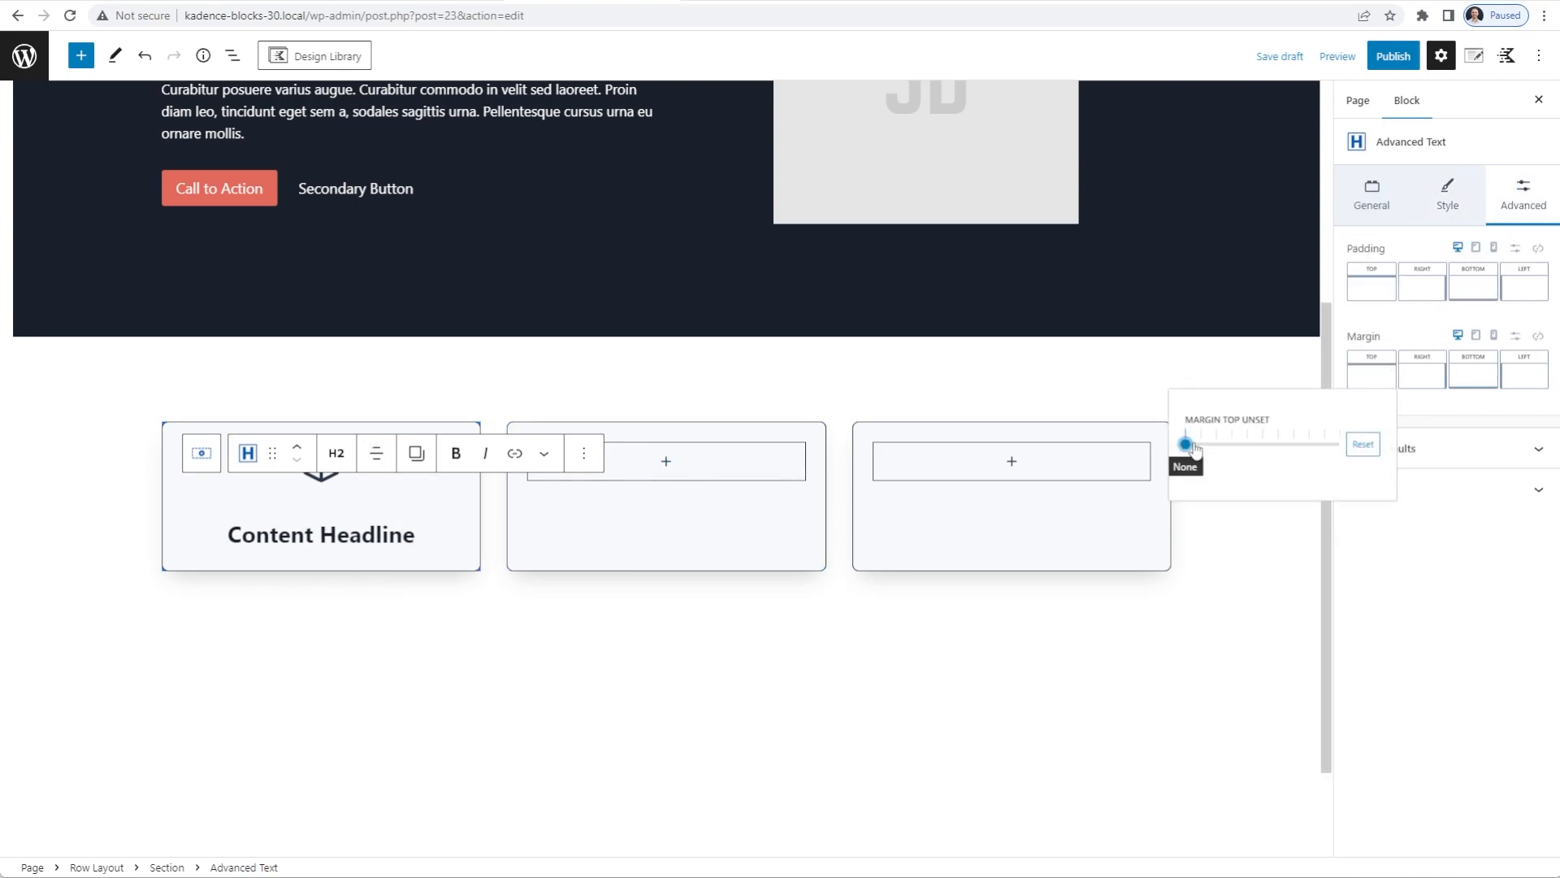
pyautogui.moveTo(1191, 444); pyautogui.dragTo(1198, 444)
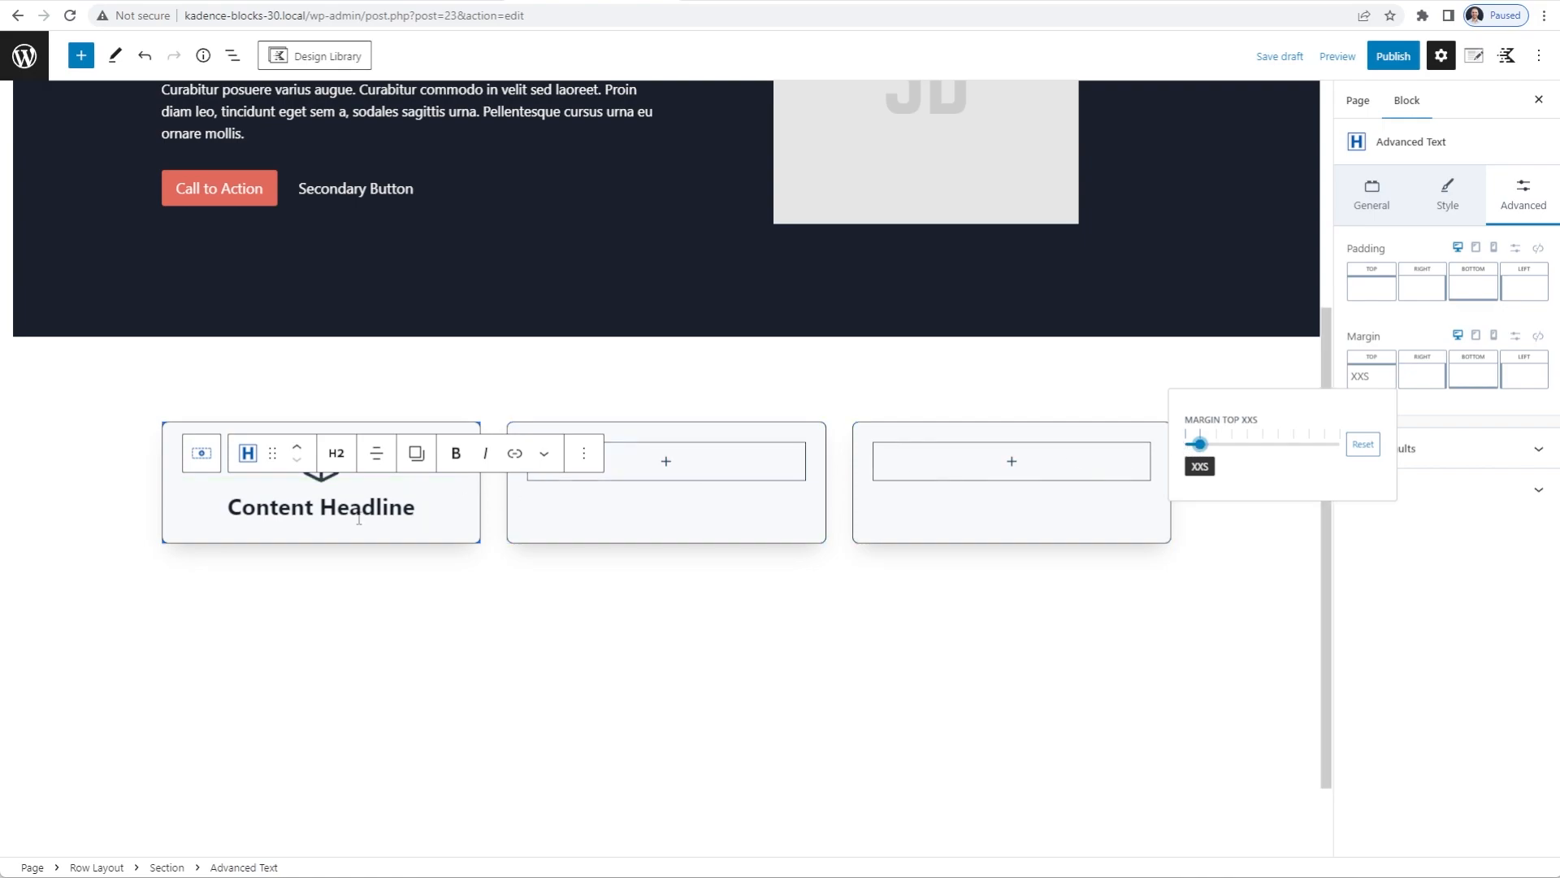
# Add another Advanced Text block below "Content Headline" and change its heading tag to paragraph
pyautogui.click(309, 517)
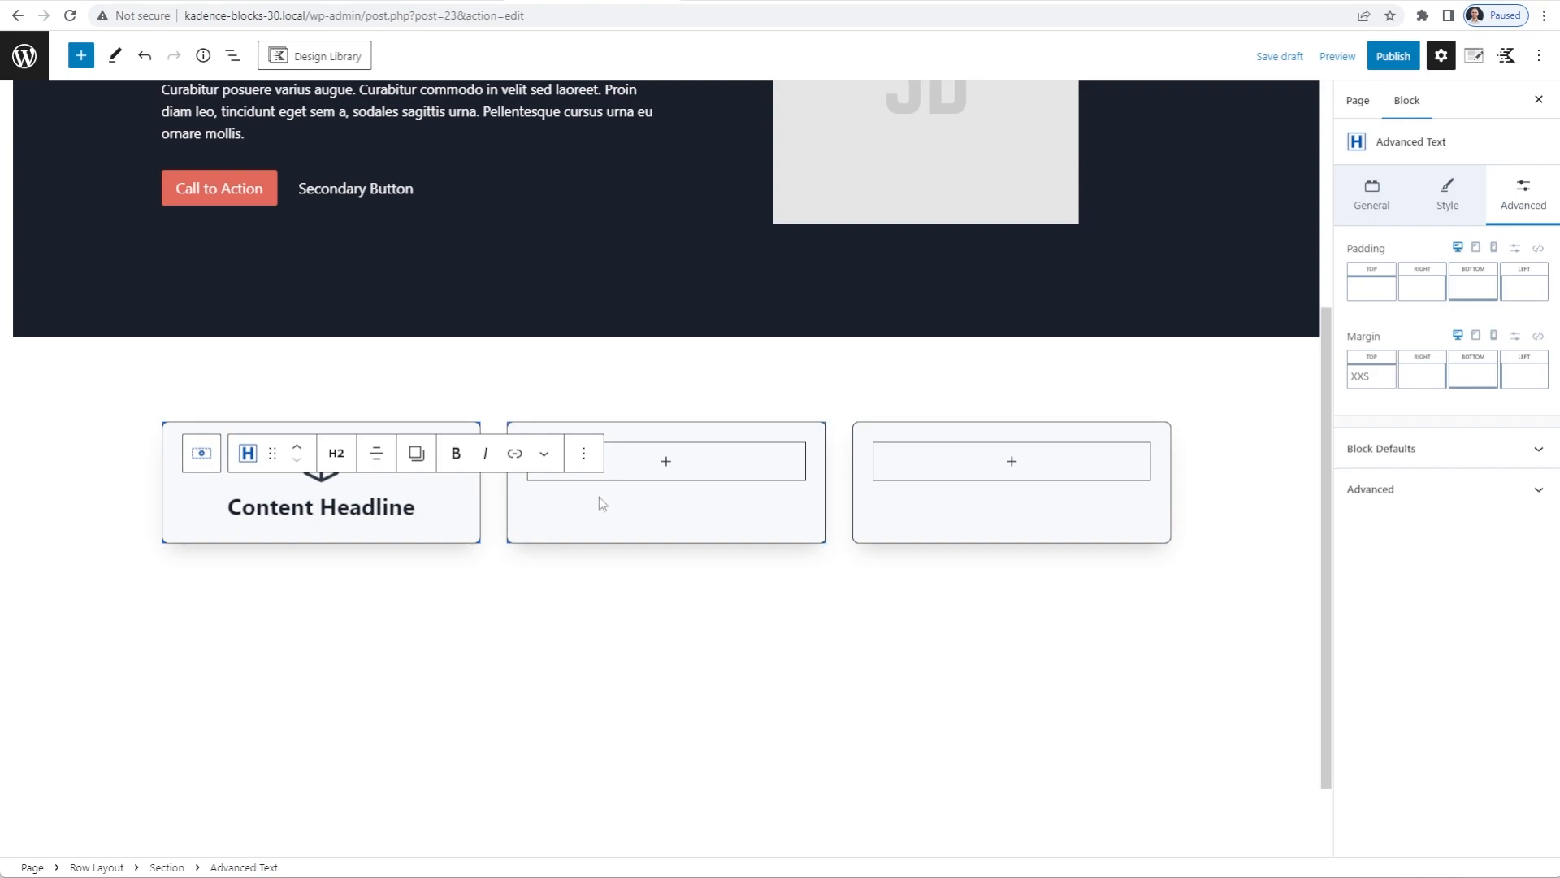
pyautogui.press('Return')
pyautogui.write('/advanced')
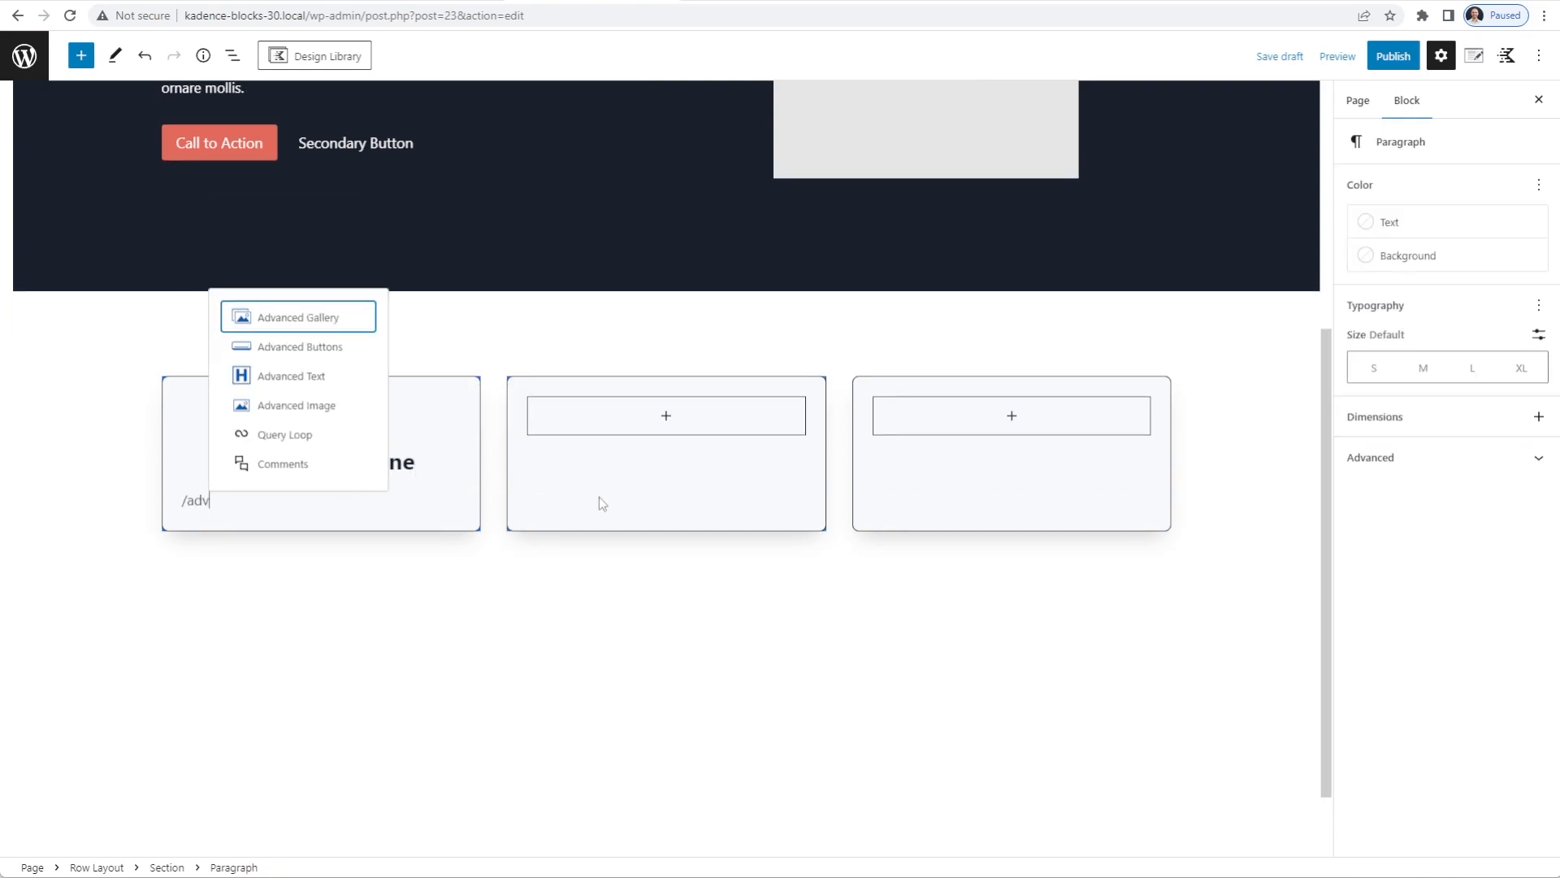
pyautogui.press('Down')
pyautogui.press('Down')
pyautogui.press('Return')
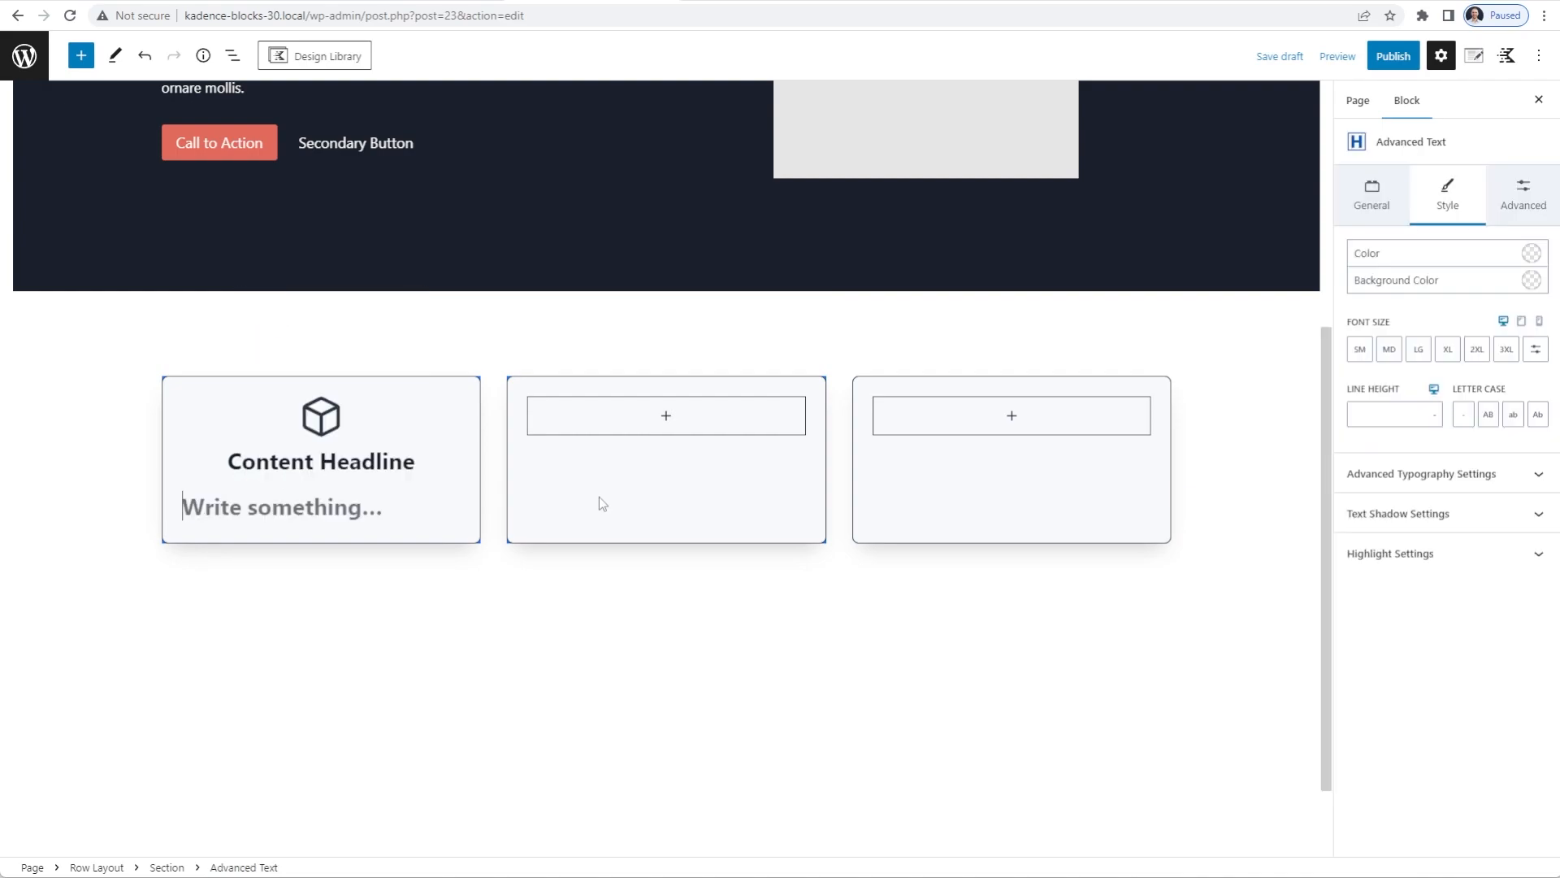
pyautogui.click(351, 475)
pyautogui.click(377, 717)
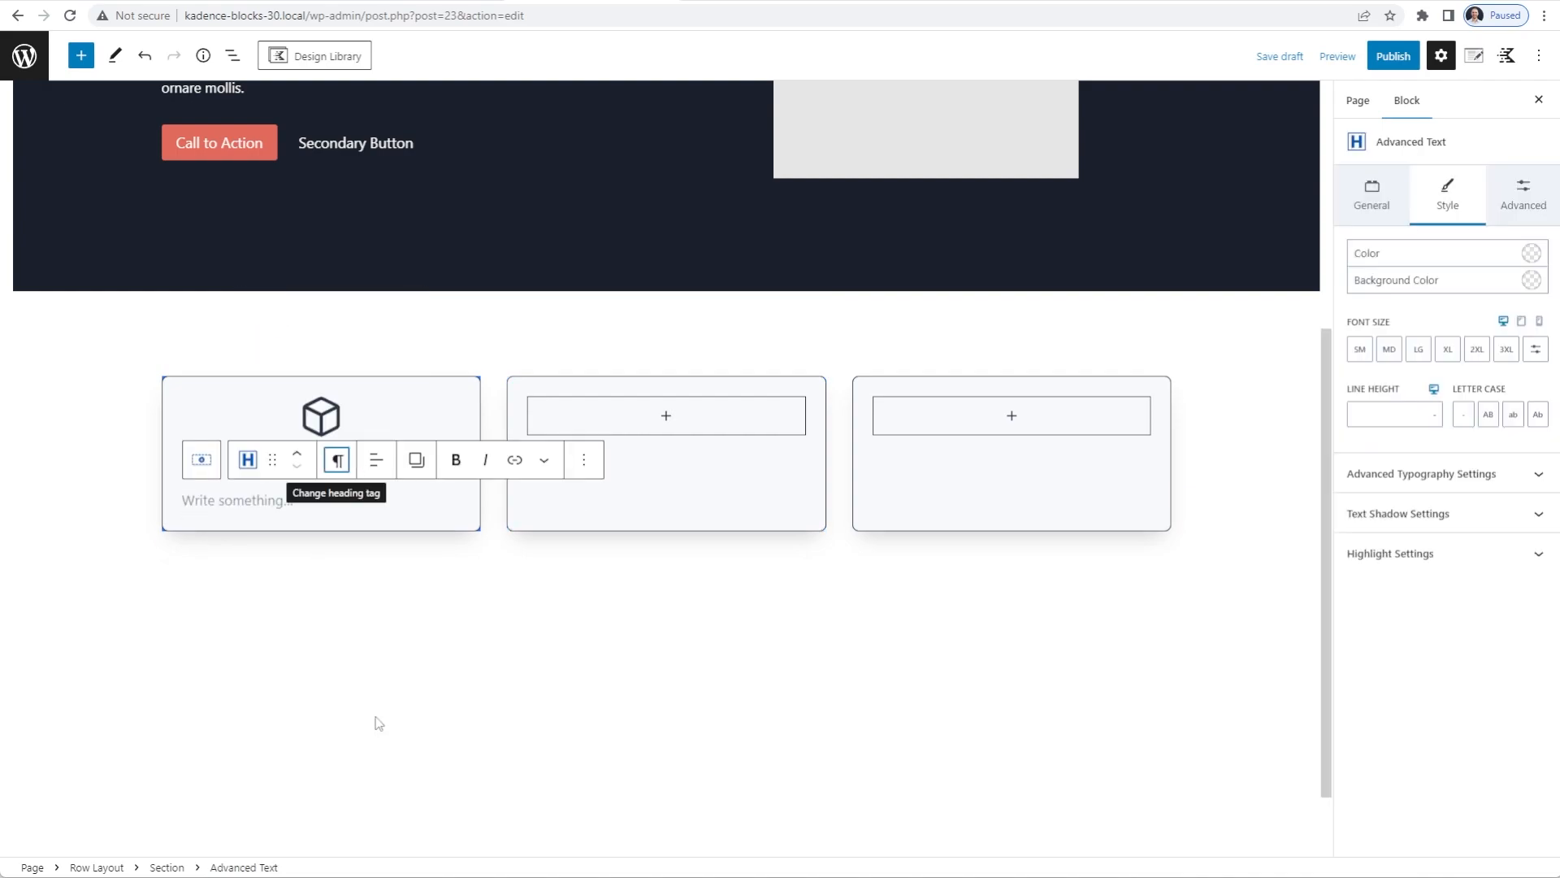
# Enter centered text "Lorem ipsum dolor sit amet, consectetur adipiscing elit. Nulla in semper sem. Curabitur posuere varius augue." and start a new block below it
pyautogui.click(232, 502)
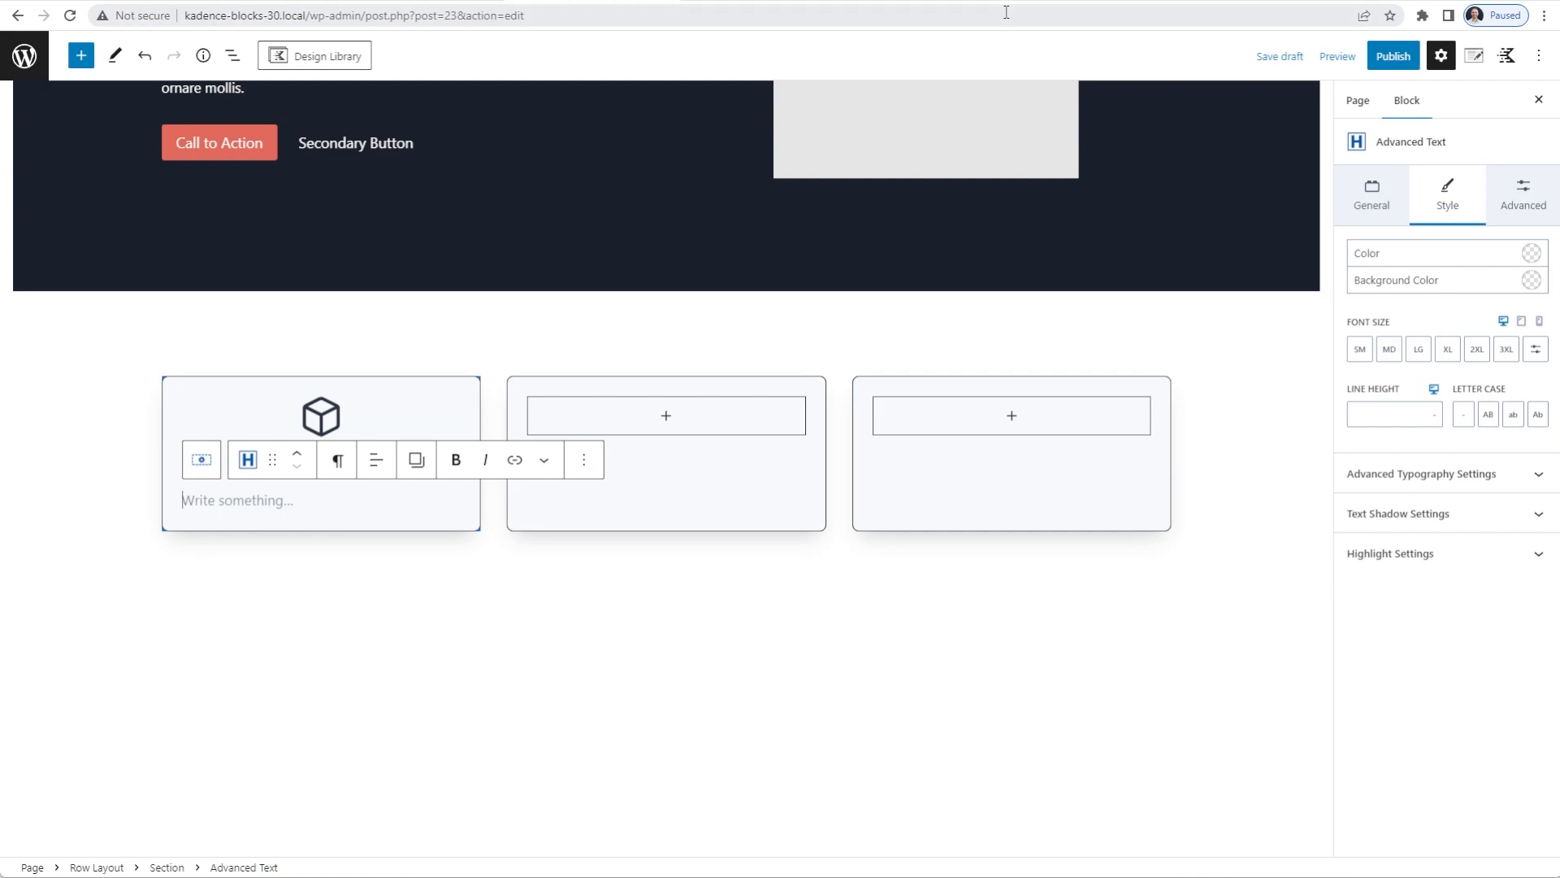
pyautogui.write('Lorem ipsum dolor sit amet, consectetur adipiscing elit. Nulla in semper sem. Curabitur posuere varius augue.')
pyautogui.click(375, 418)
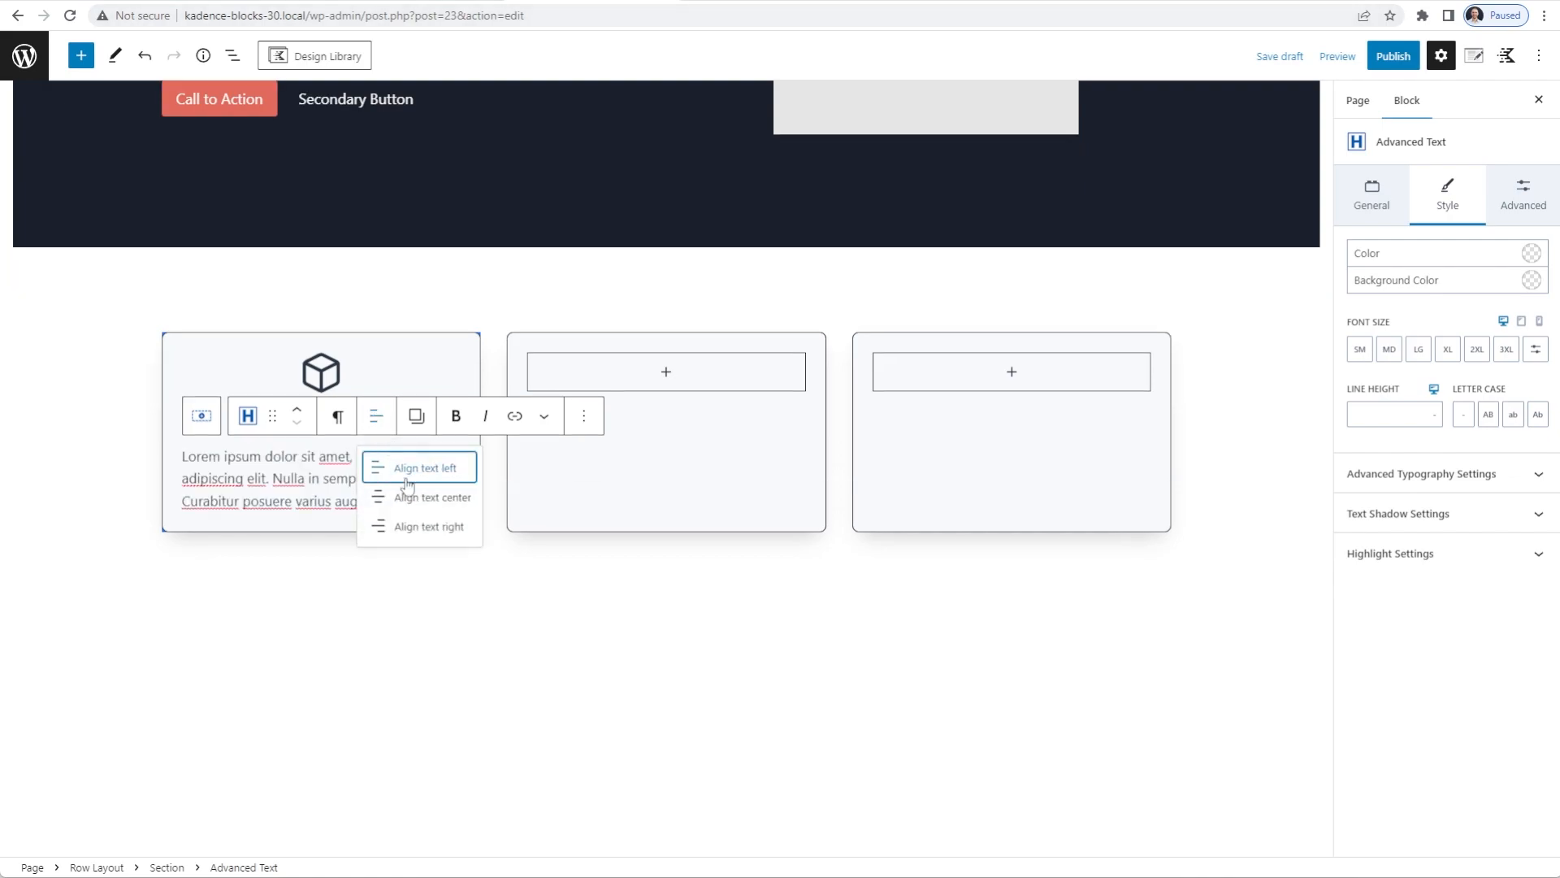
pyautogui.click(421, 499)
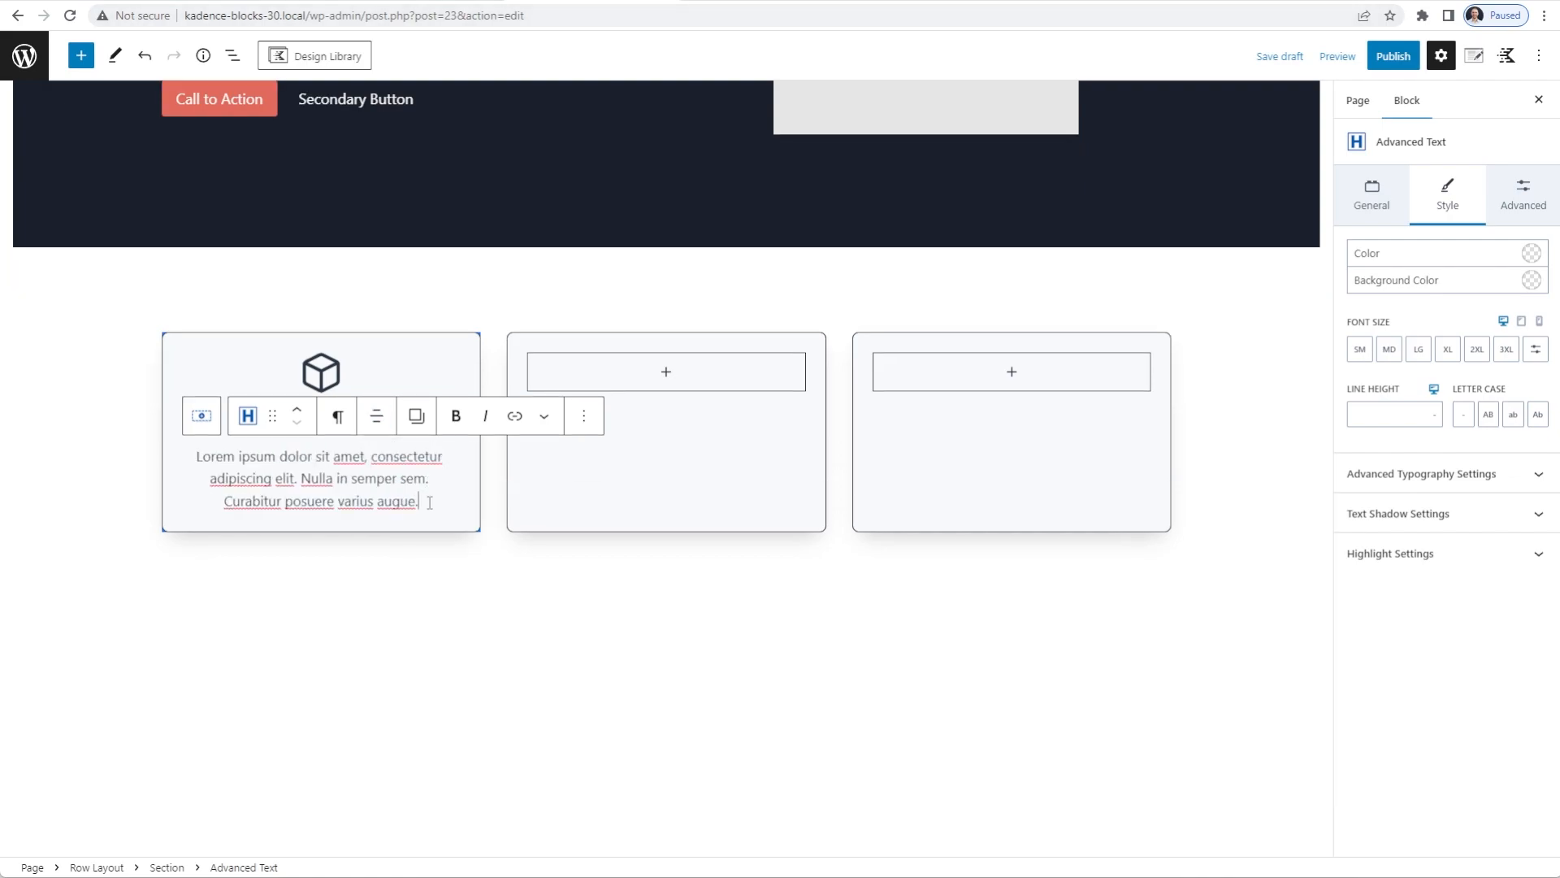
pyautogui.press('Return')
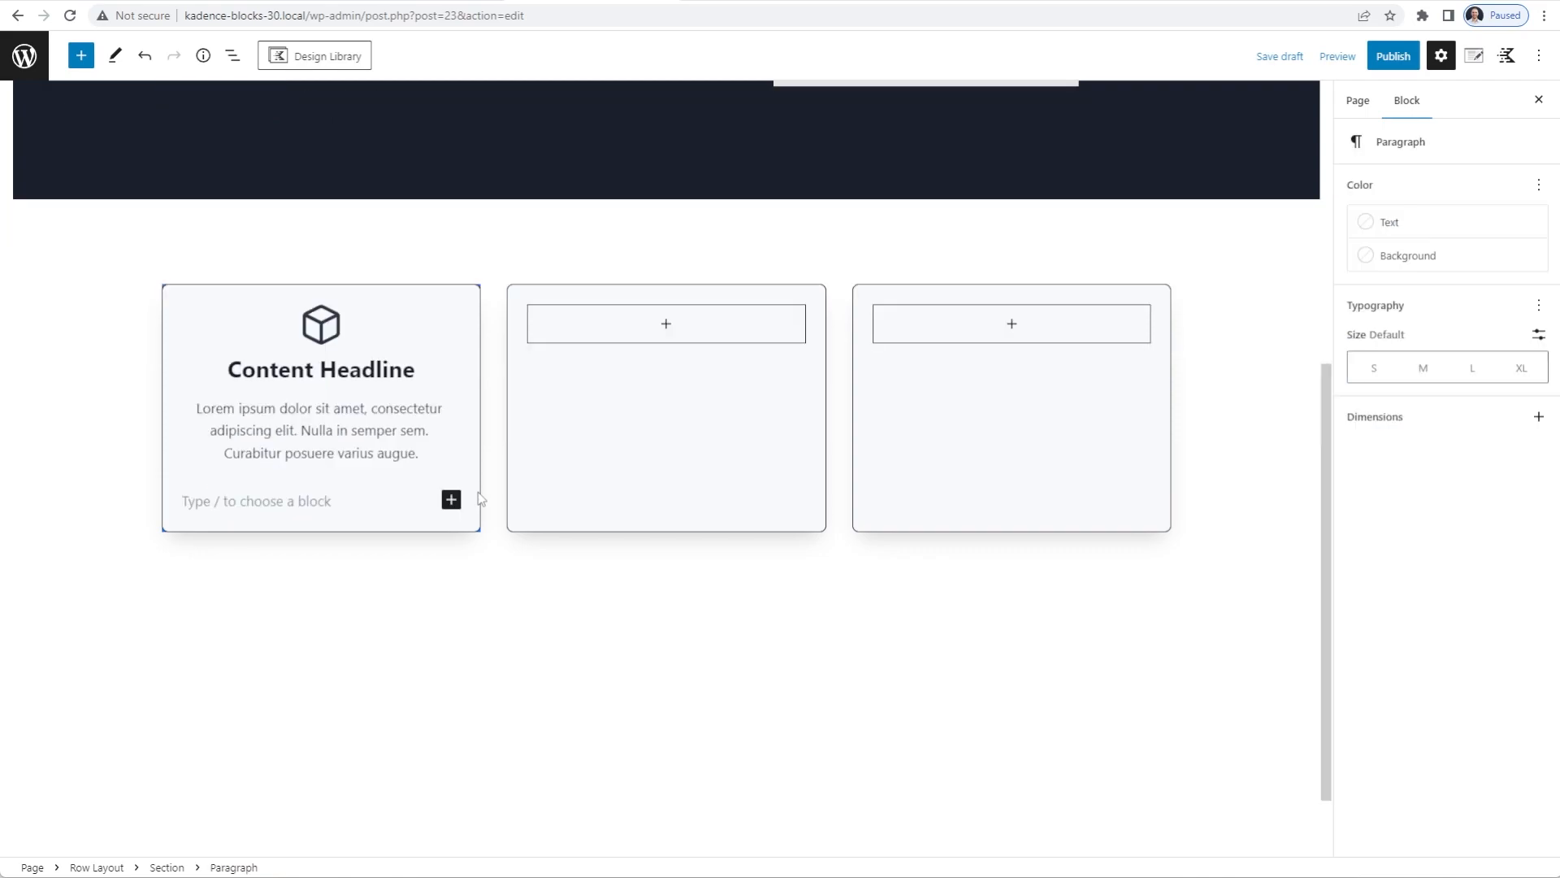
# Add an Advanced Buttons block below the first box's paragraph and label its button "Call to Action"
pyautogui.write('/advanc')
pyautogui.press('Down')
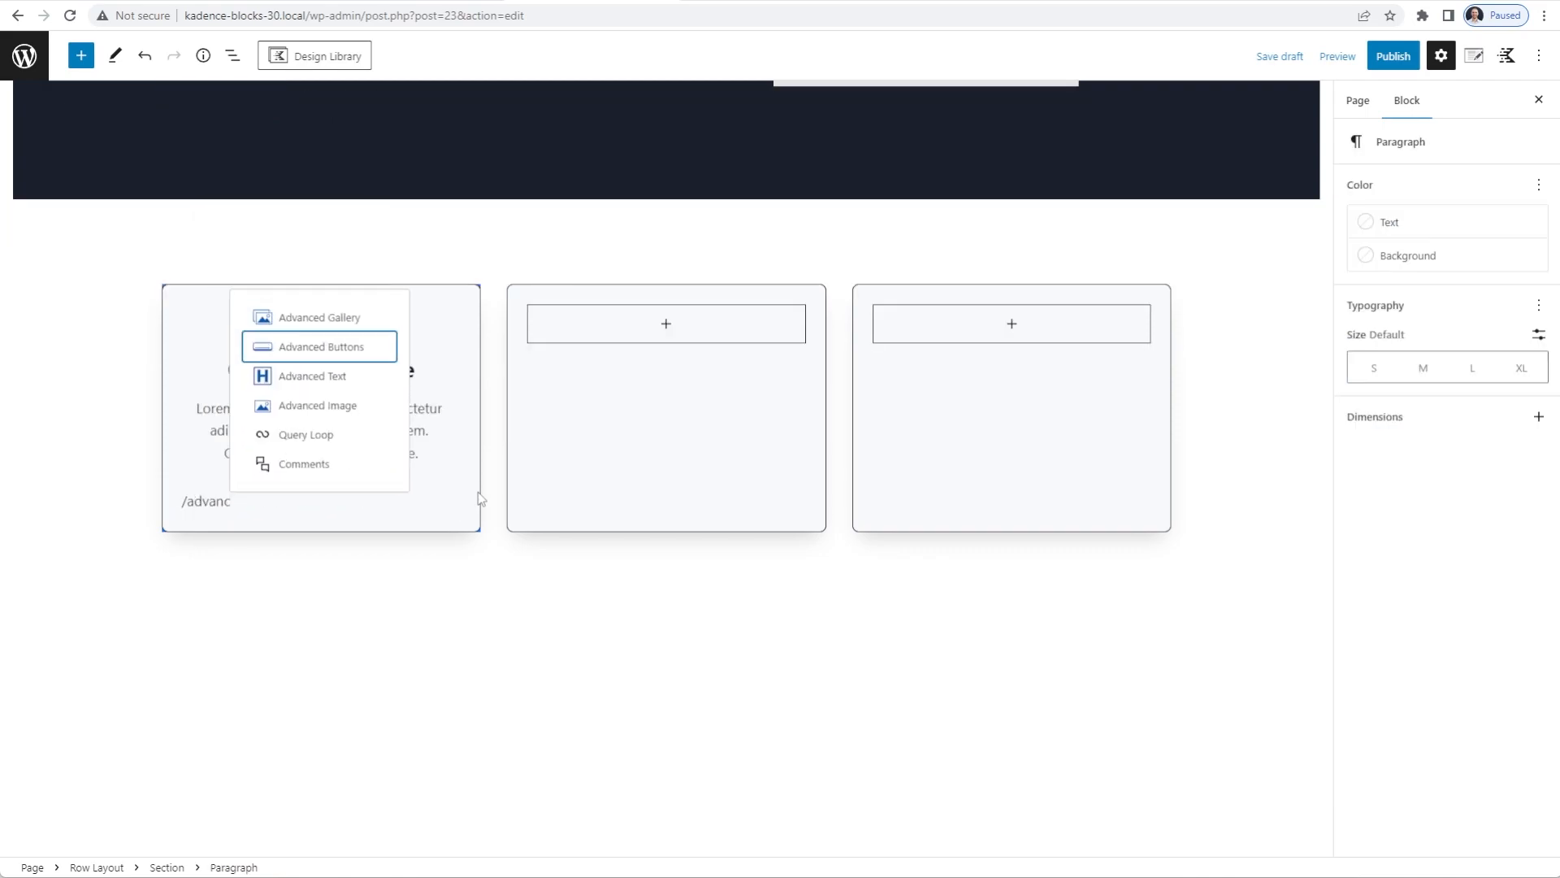
pyautogui.press('Return')
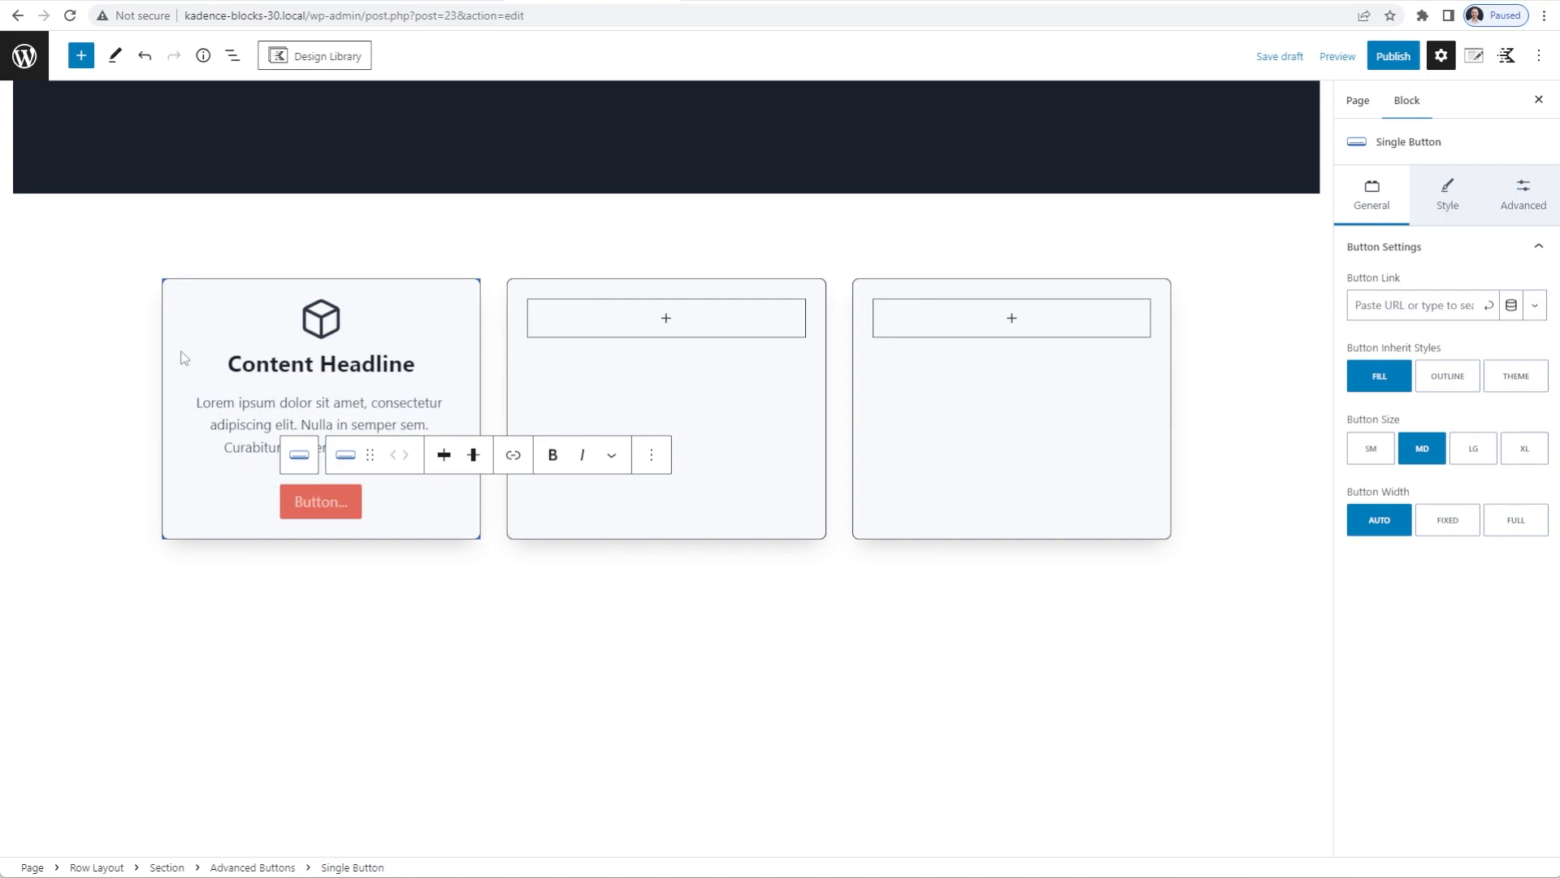
pyautogui.write('Call to Action')
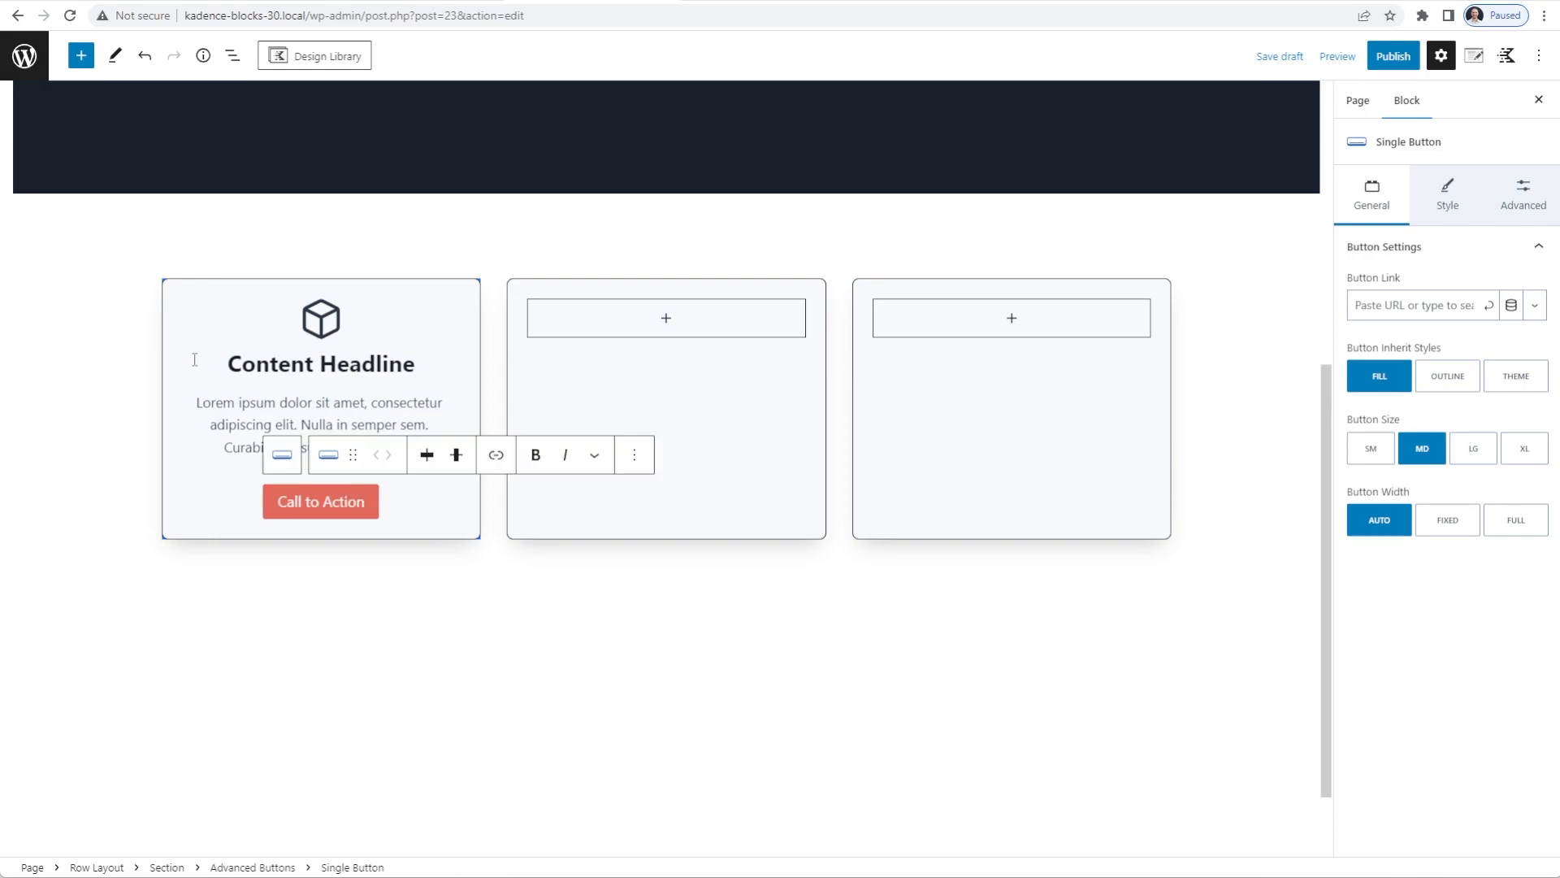
# Examine the icon, headline and text blocks of the first box, including the headline's option for copying styles
pyautogui.click(370, 325)
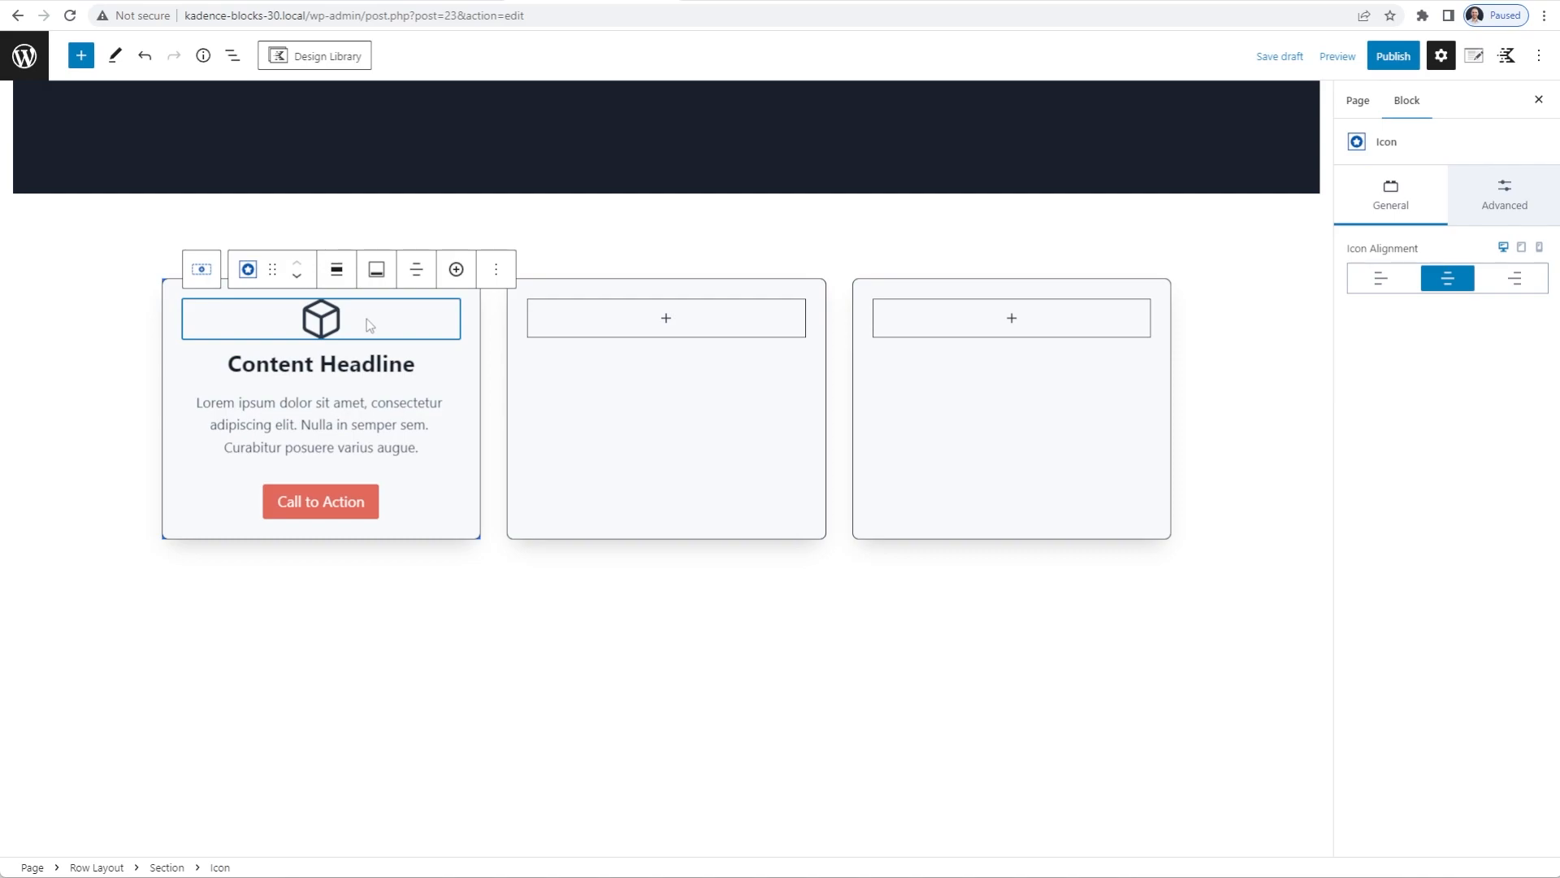
pyautogui.click(404, 363)
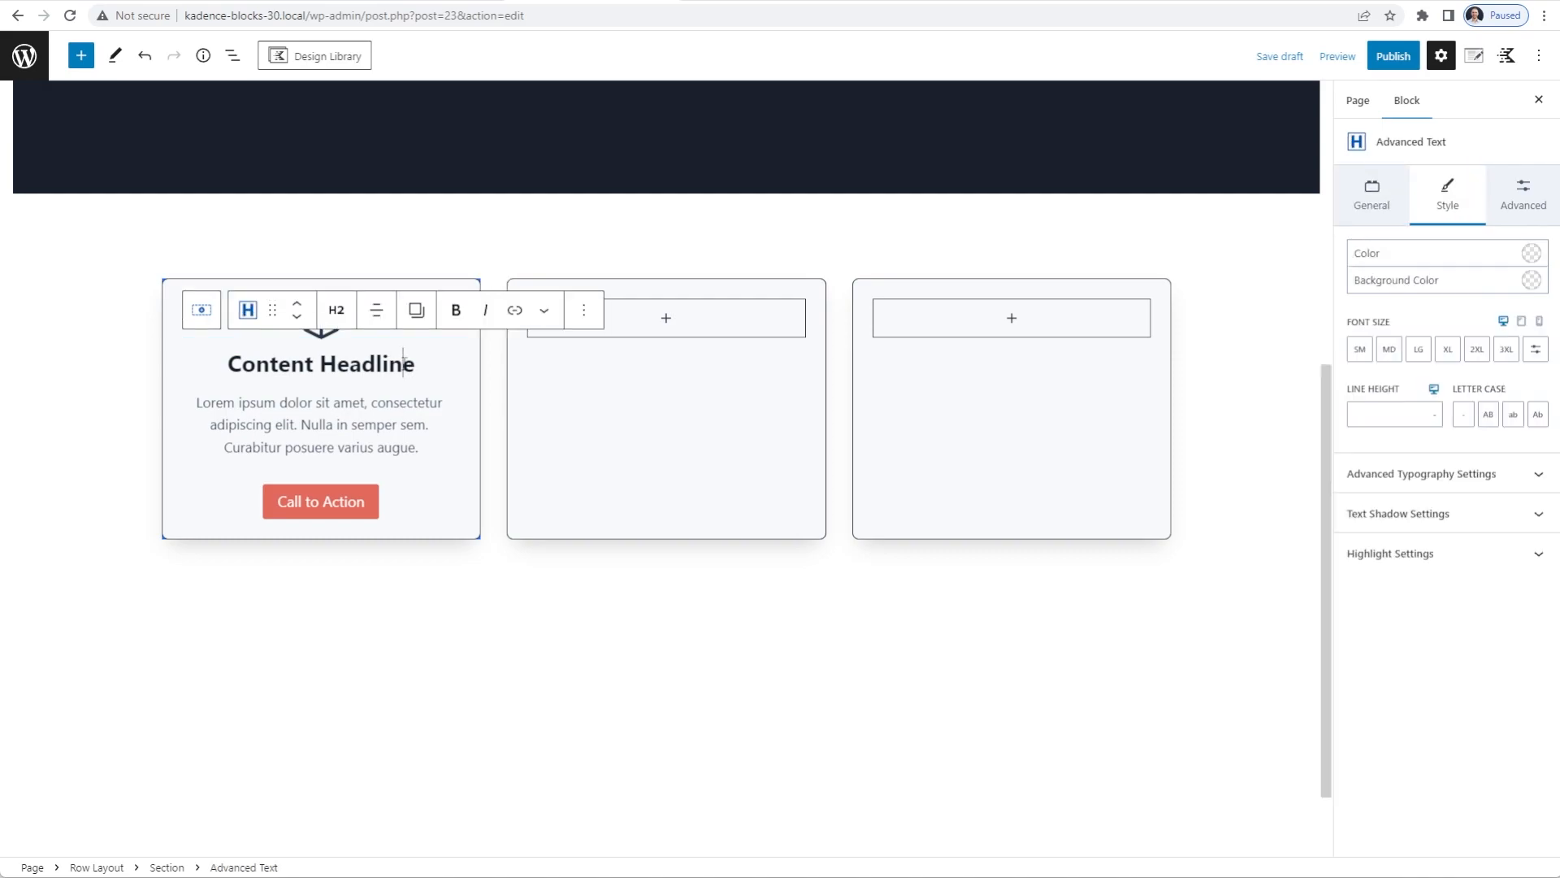
pyautogui.click(352, 402)
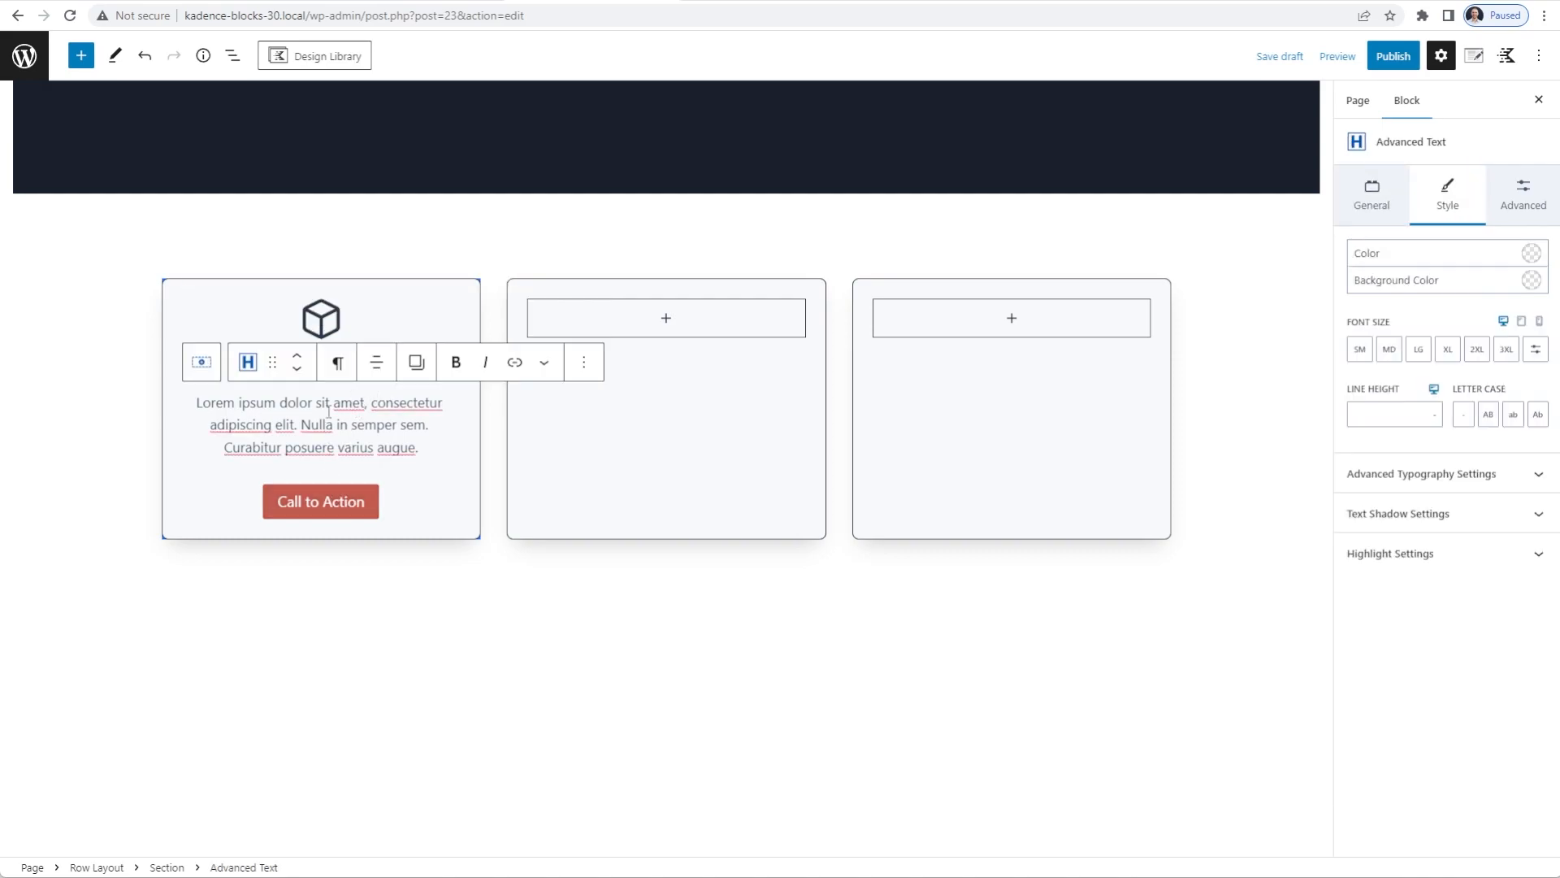
pyautogui.click(362, 325)
pyautogui.click(378, 366)
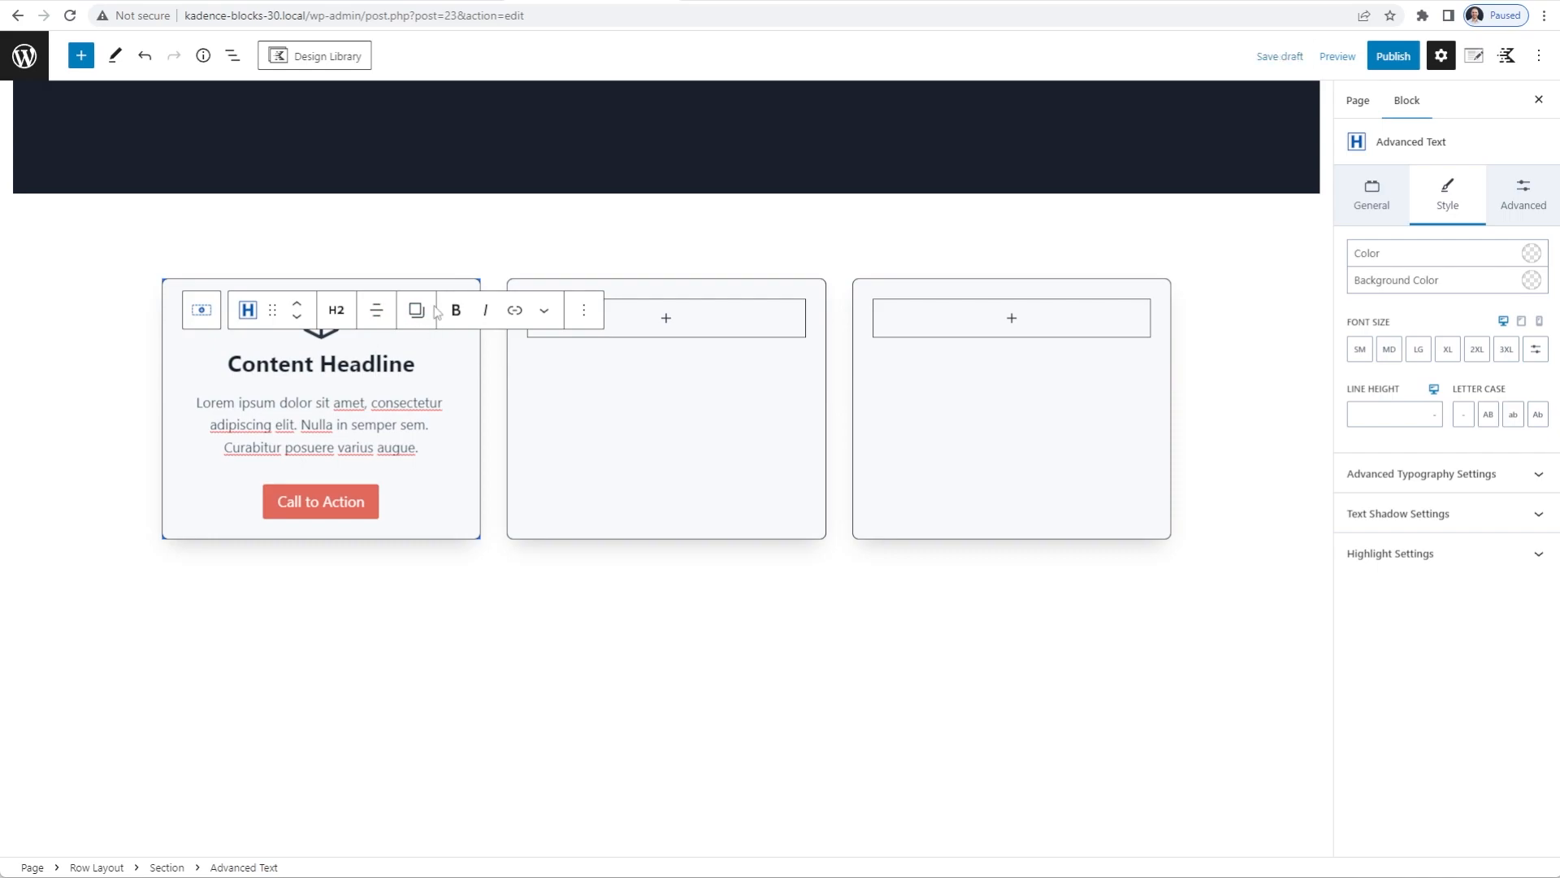
pyautogui.click(417, 310)
pyautogui.click(439, 366)
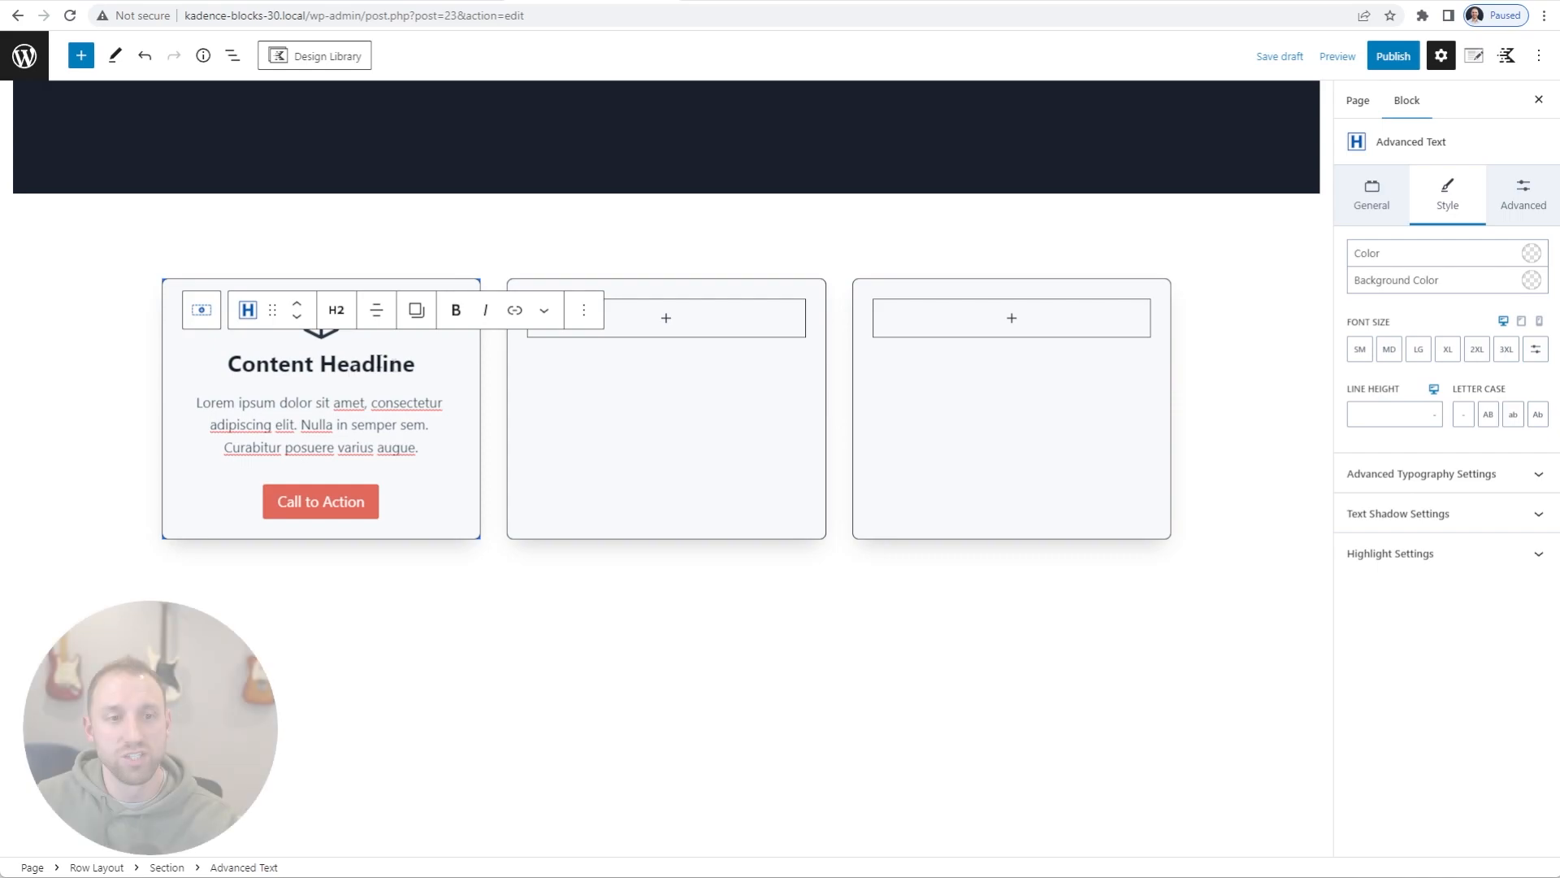
# Copy the first box's icon, headline, text and button blocks together and paste them into the second and third boxes
pyautogui.click(382, 339)
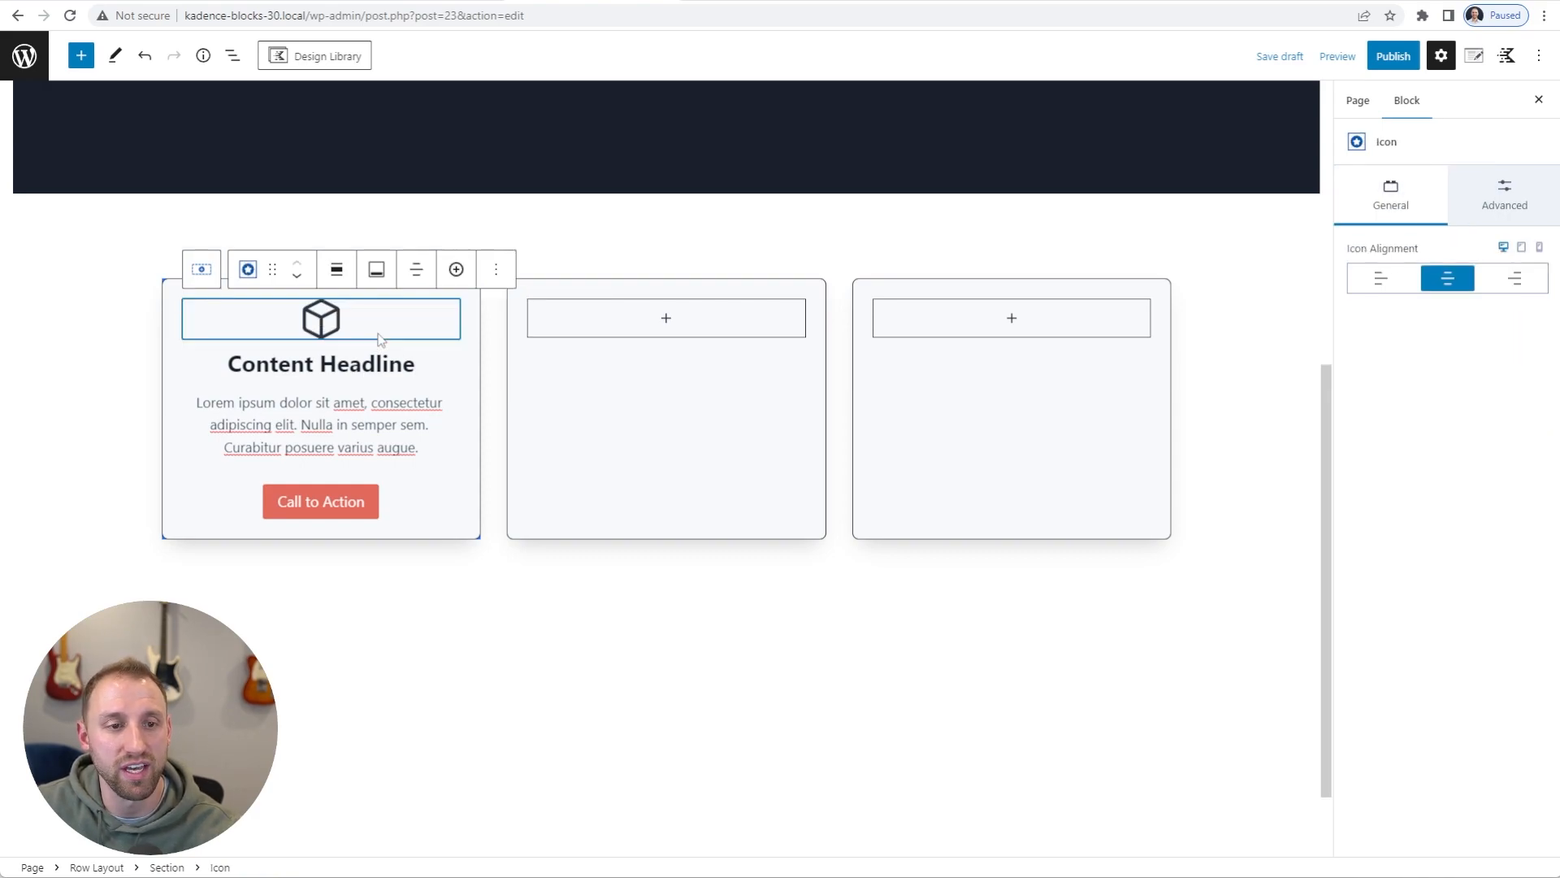
pyautogui.keyDown('shift'); pyautogui.click(410, 497); pyautogui.keyUp('shift')
pyautogui.click(388, 271)
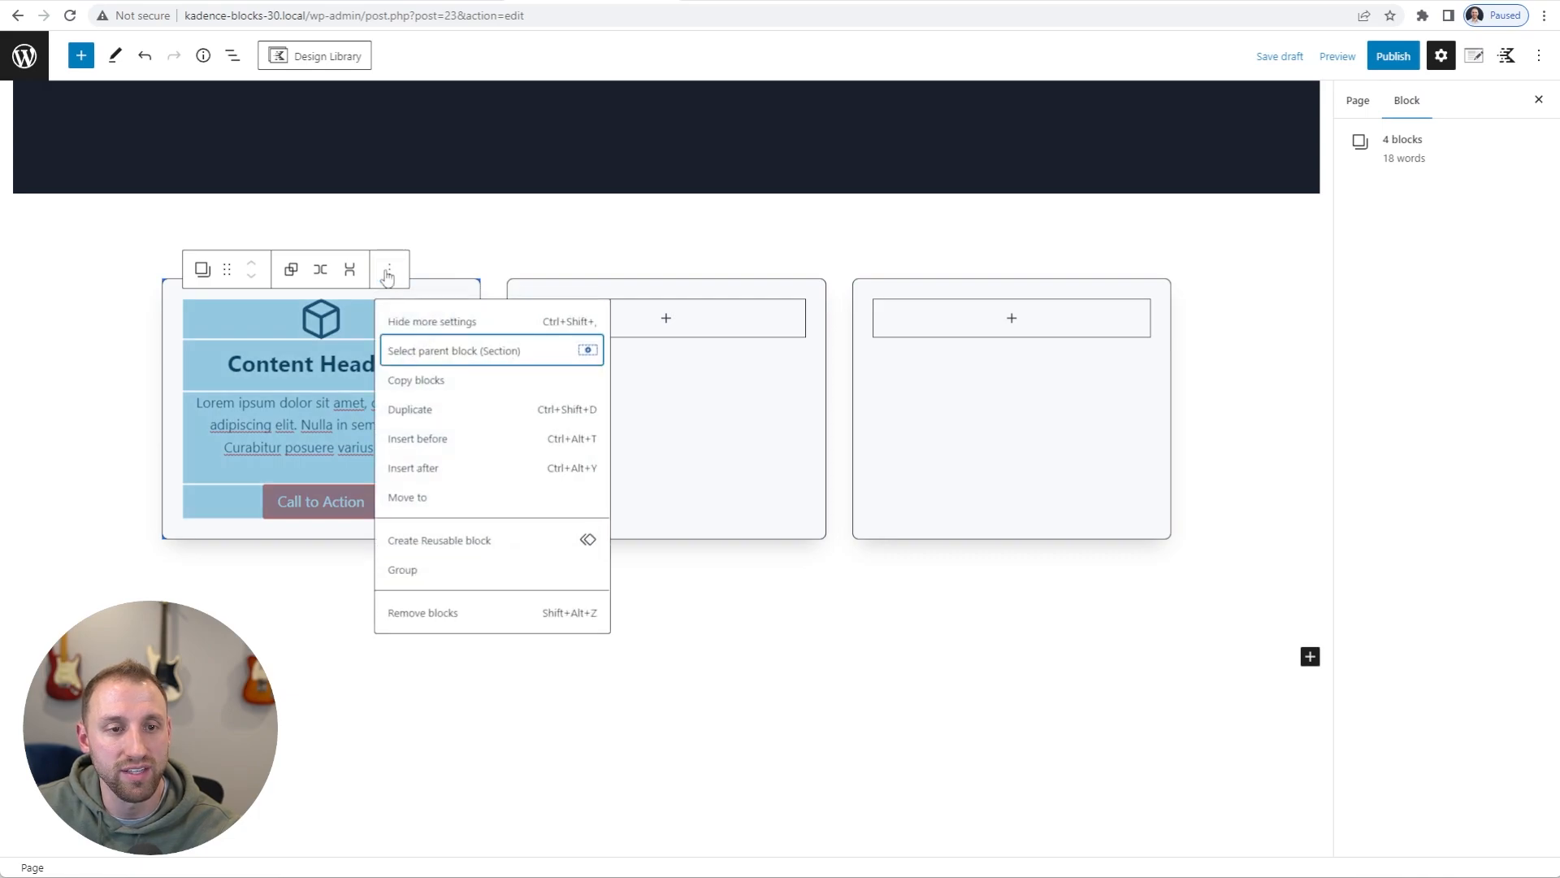
pyautogui.click(421, 380)
pyautogui.click(681, 325)
pyautogui.click(578, 446)
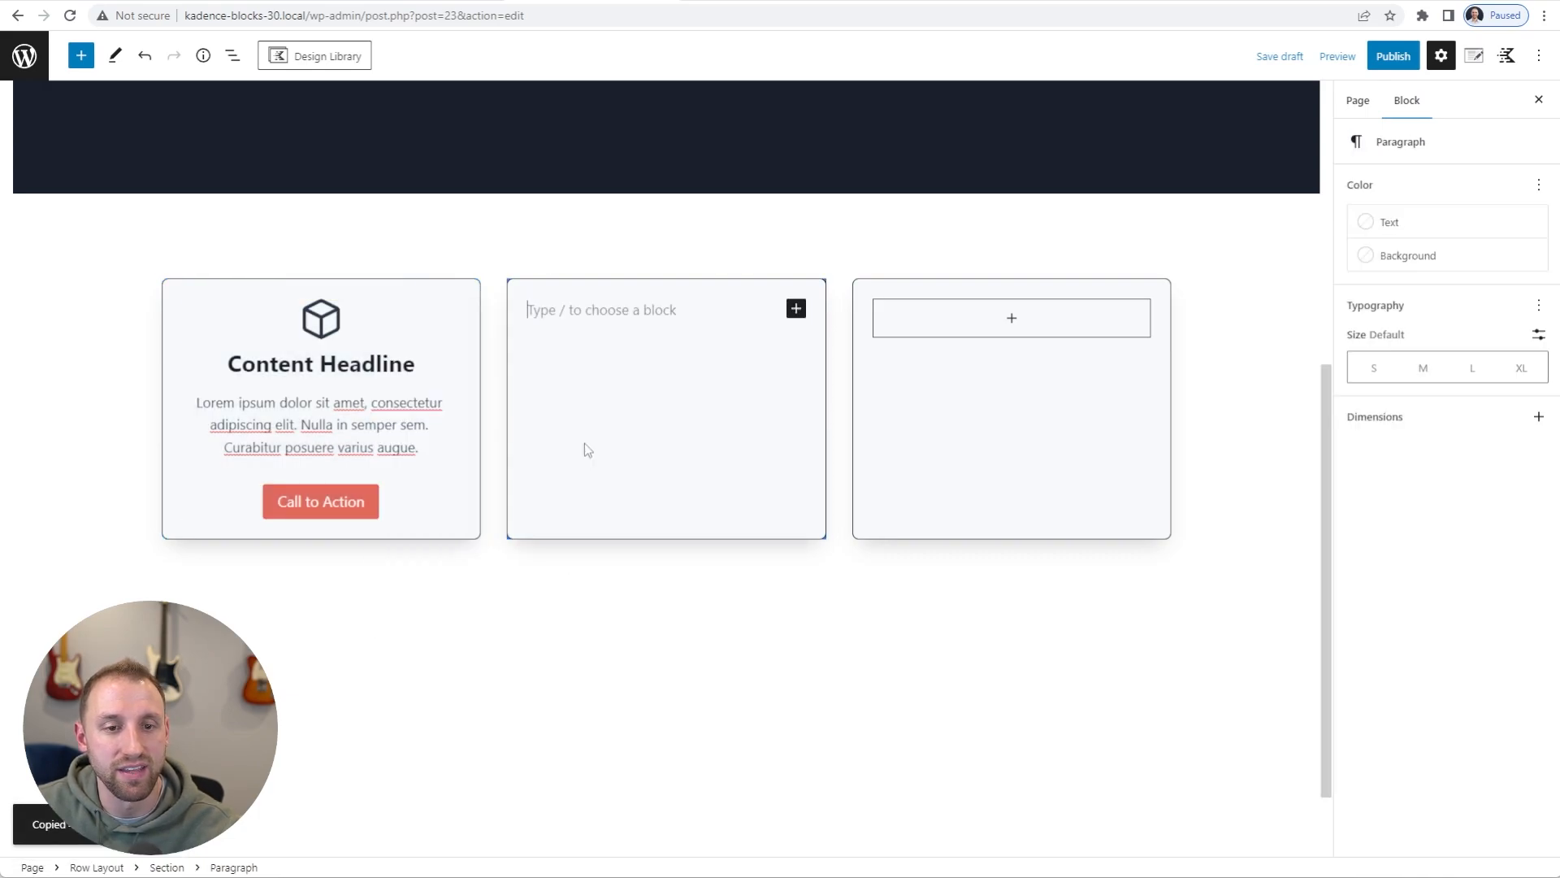
pyautogui.hotkey('ctrl', 'v')
pyautogui.click(974, 329)
pyautogui.click(933, 435)
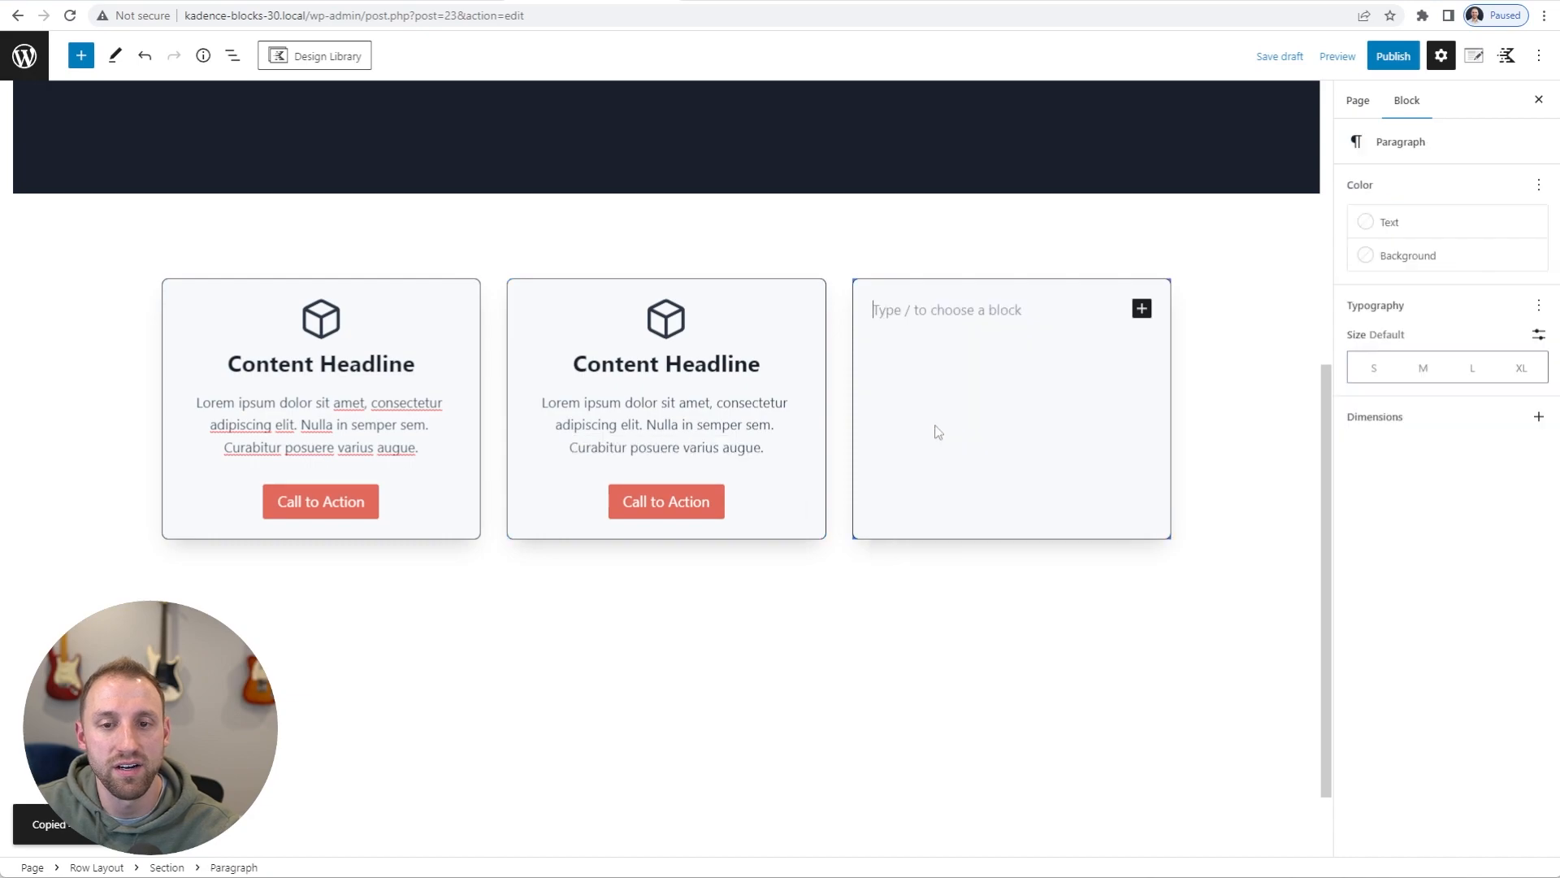
pyautogui.hotkey('ctrl', 'v')
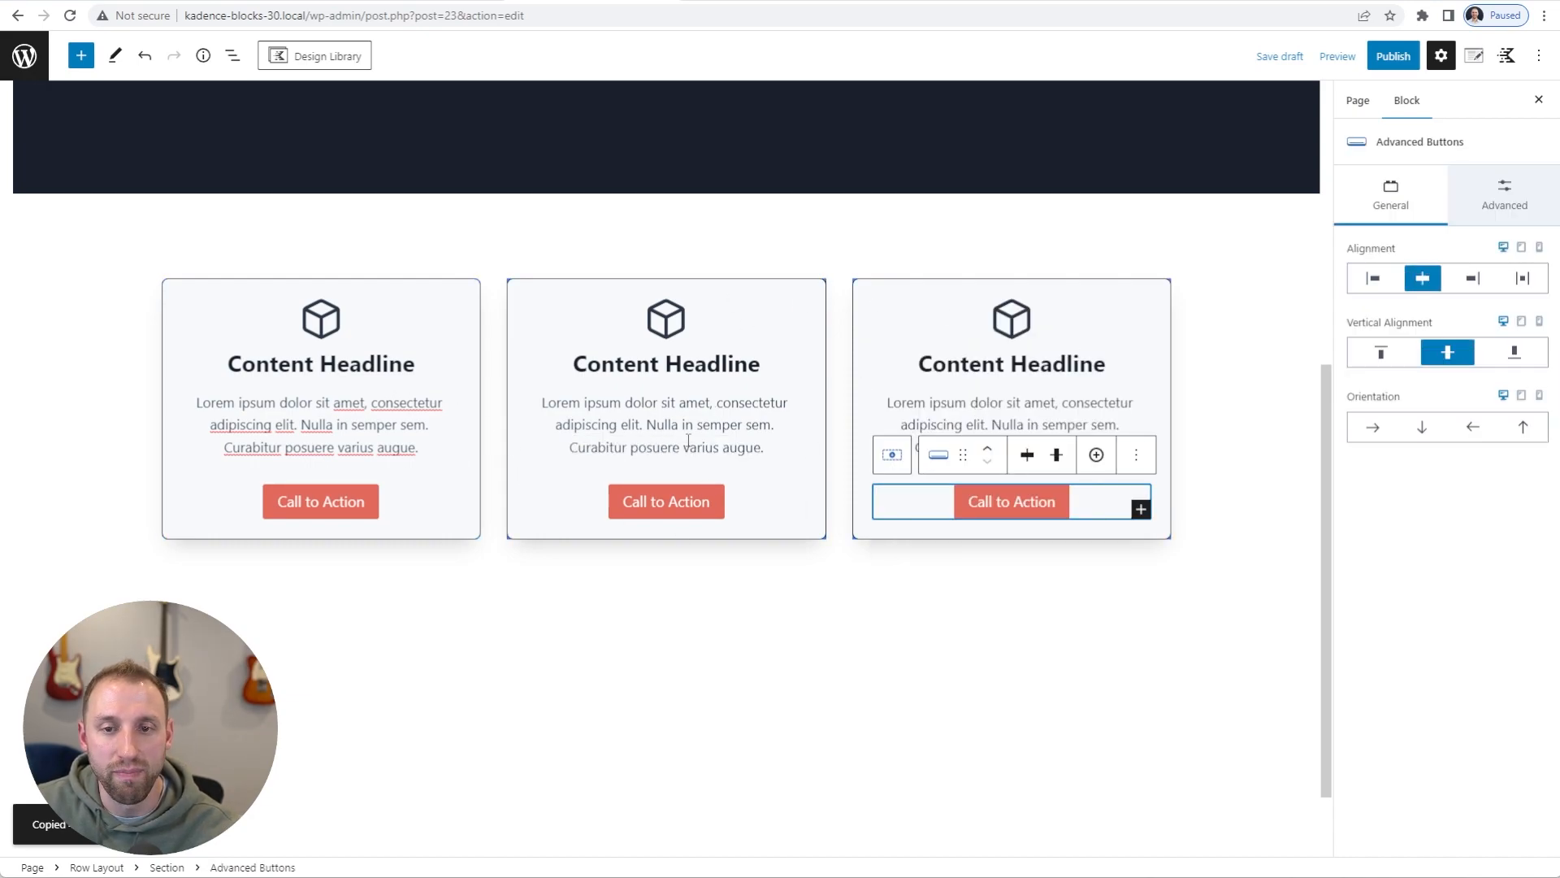
# Preview the page in a new tab and examine the hero row and the three finished boxes
pyautogui.click(1338, 56)
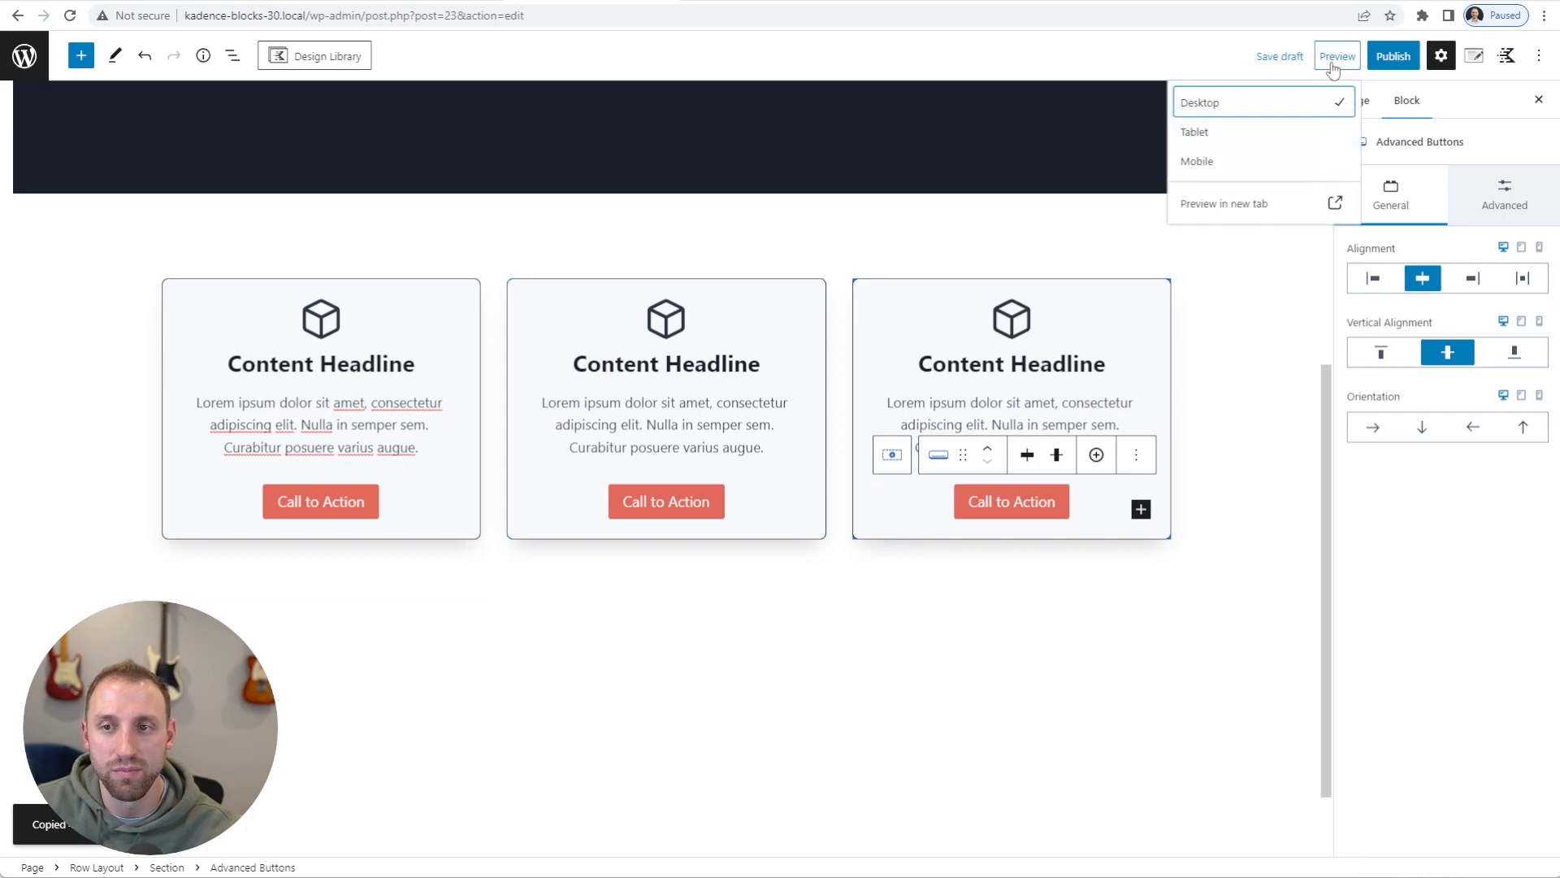
pyautogui.click(1244, 202)
pyautogui.scroll(-2, 843, 401)
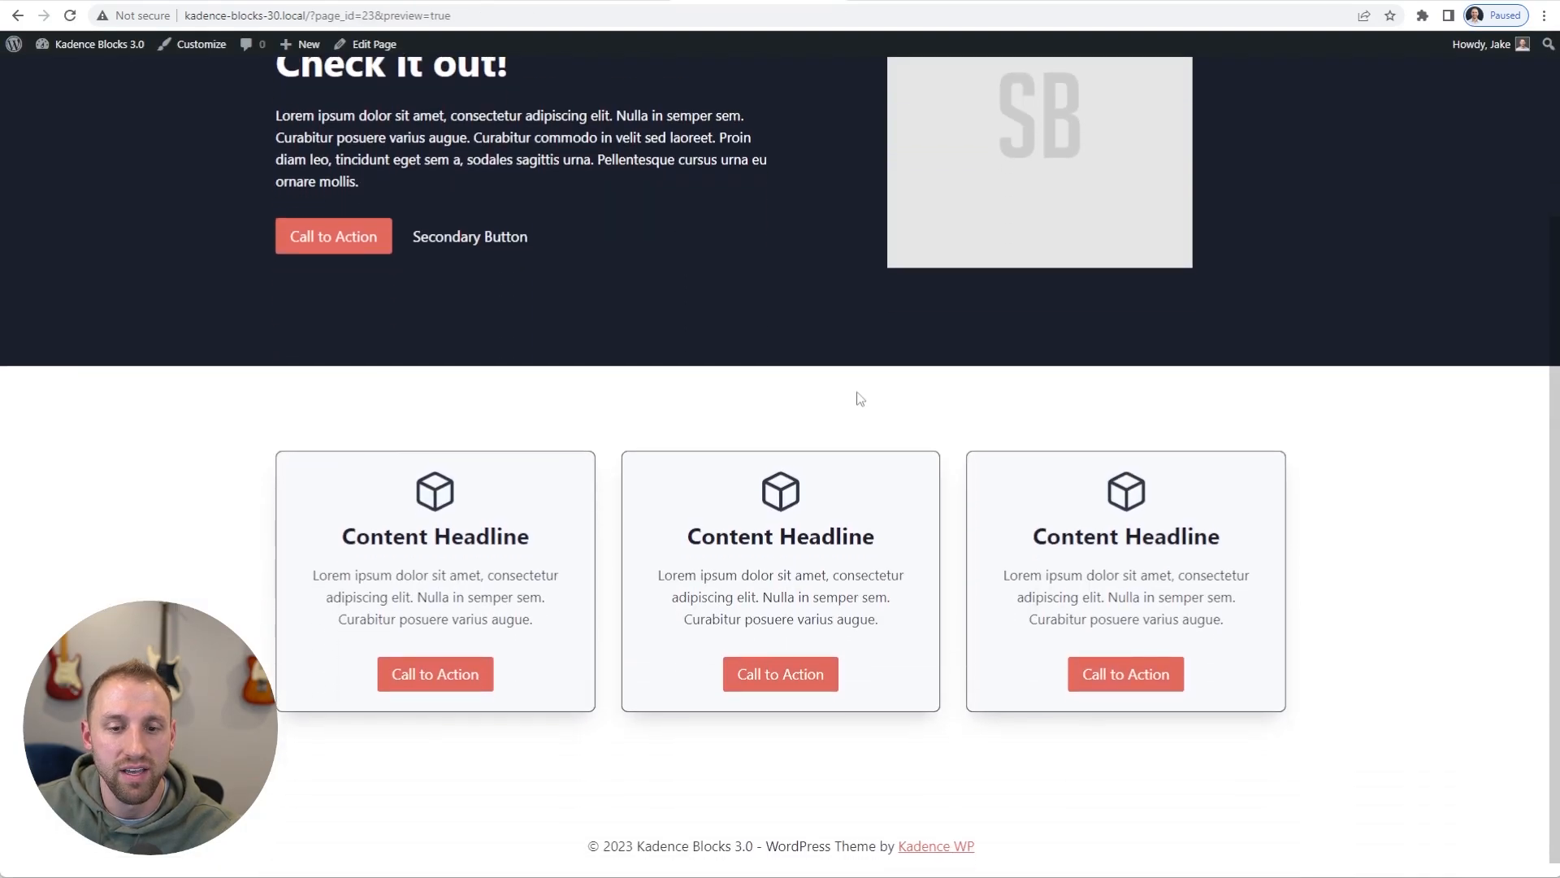
pyautogui.scroll(2, 676, 336)
pyautogui.scroll(-2, 695, 297)
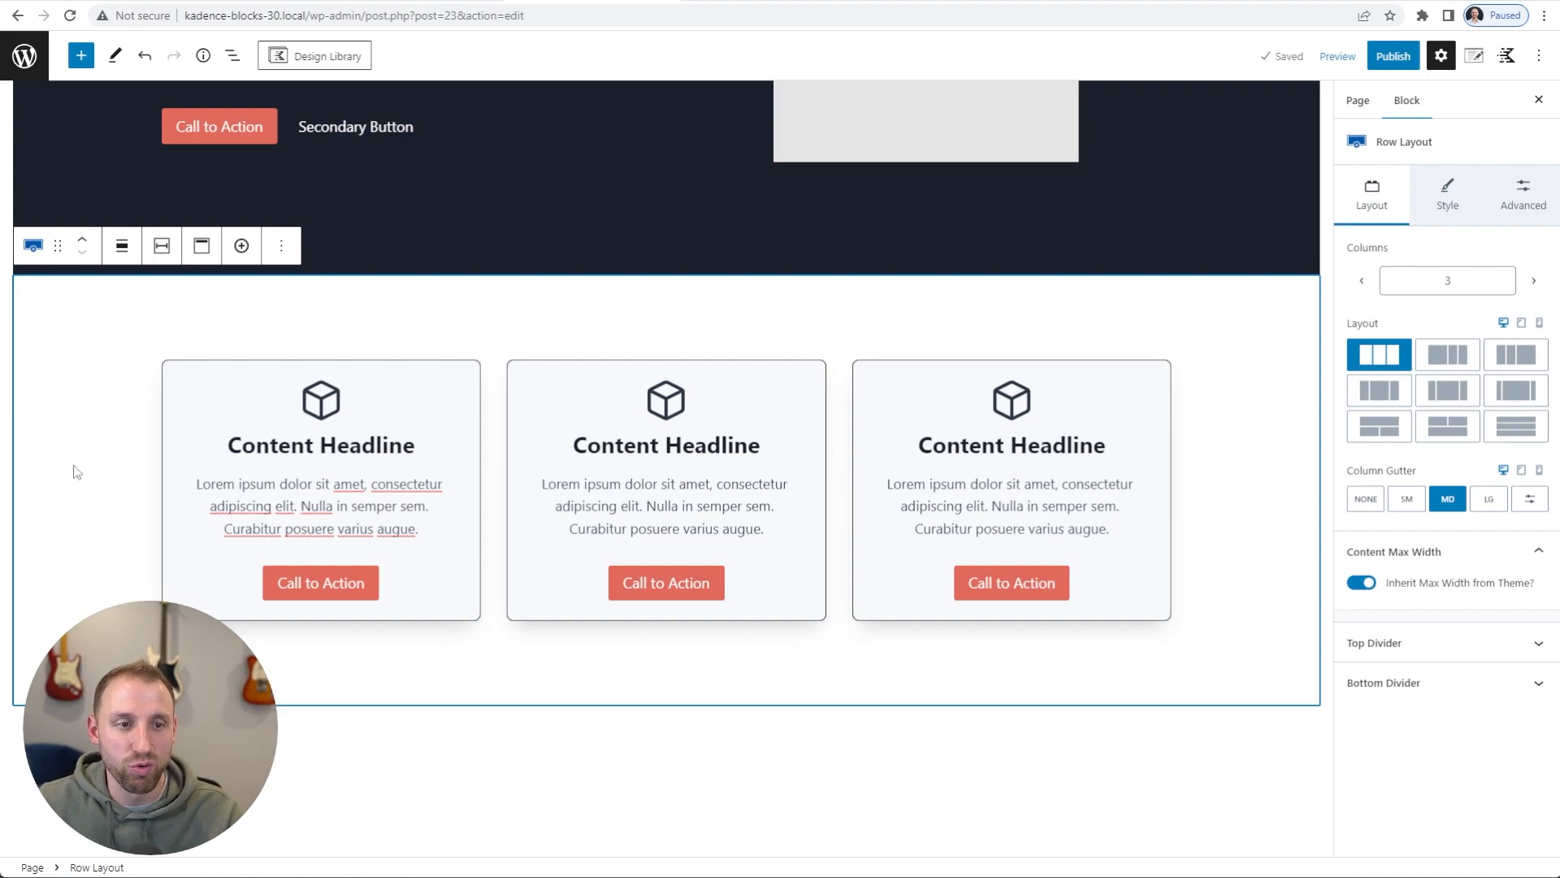
# Add three empty sections to the three-column row layout, forming a second line below the boxes
pyautogui.click(241, 247)
pyautogui.scroll(-1, 444, 485)
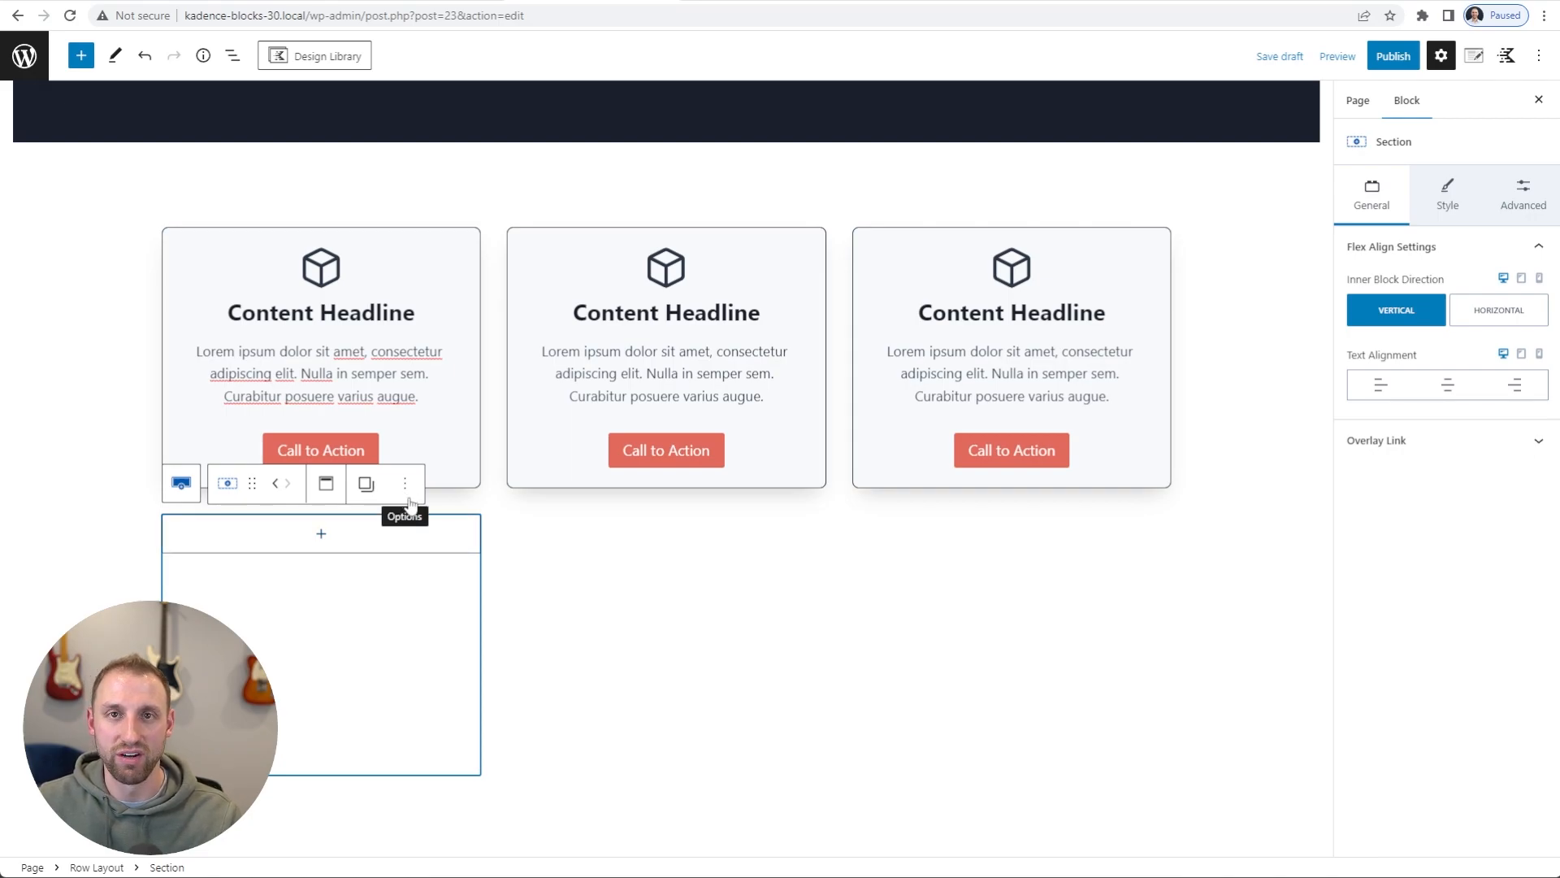
pyautogui.scroll(-1, 368, 500)
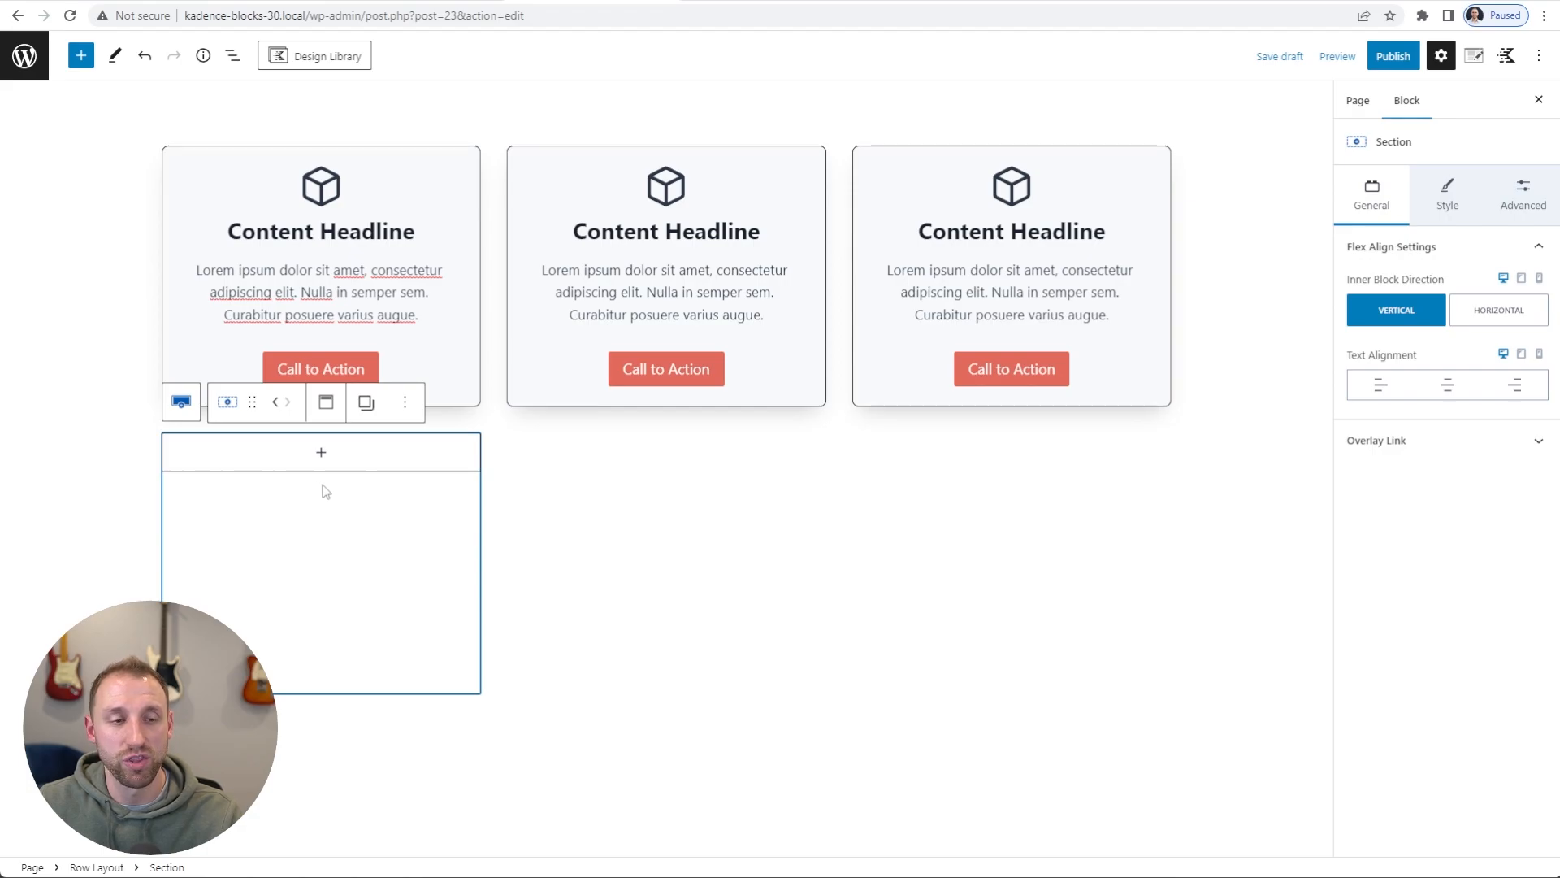
pyautogui.click(89, 388)
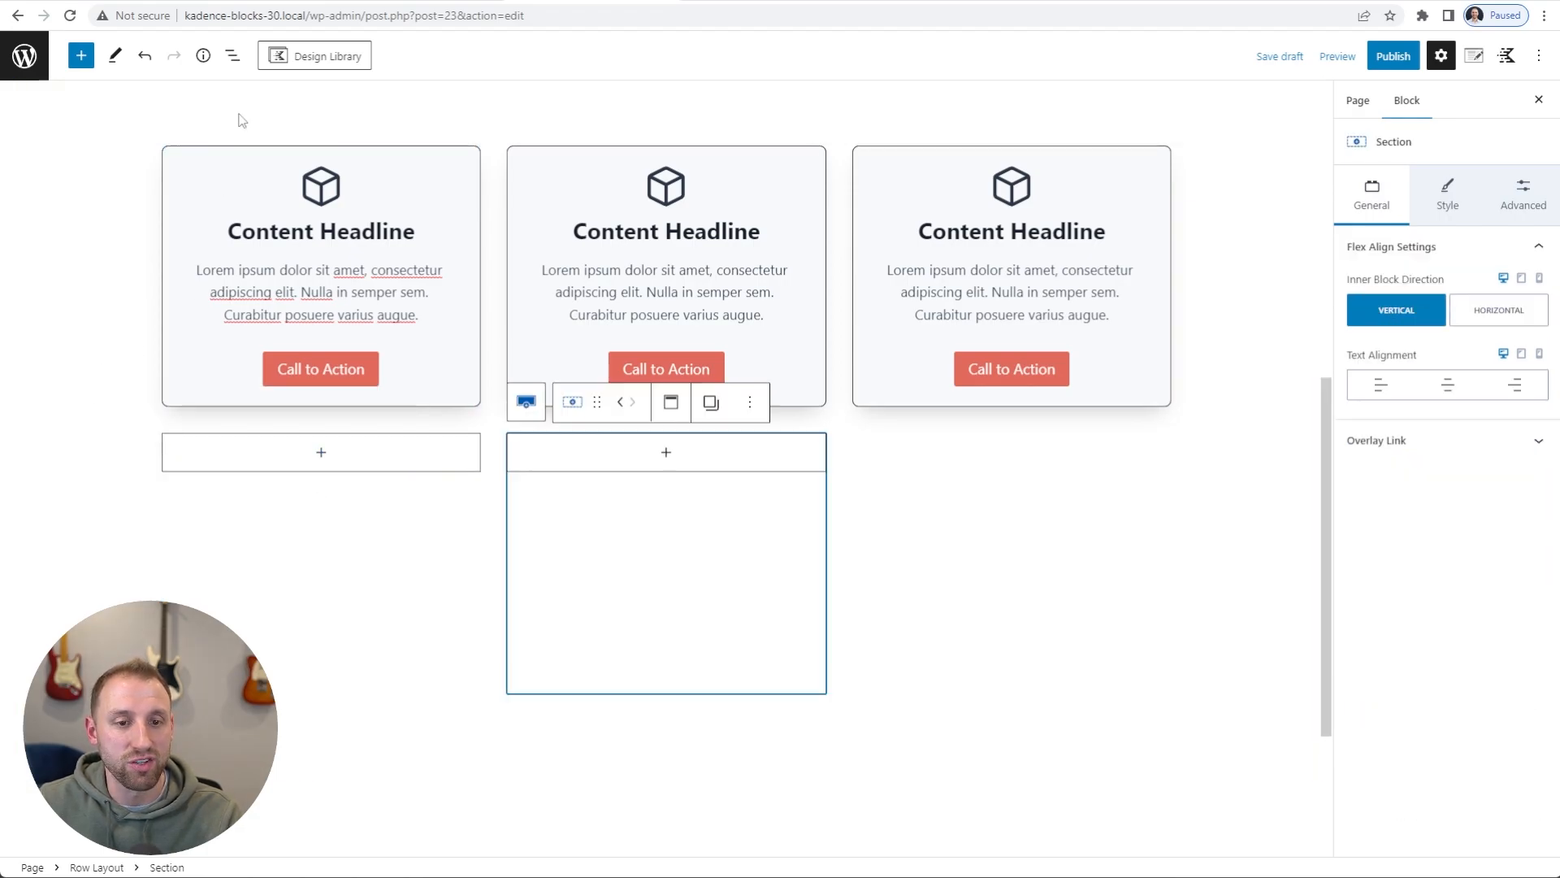
pyautogui.click(241, 121)
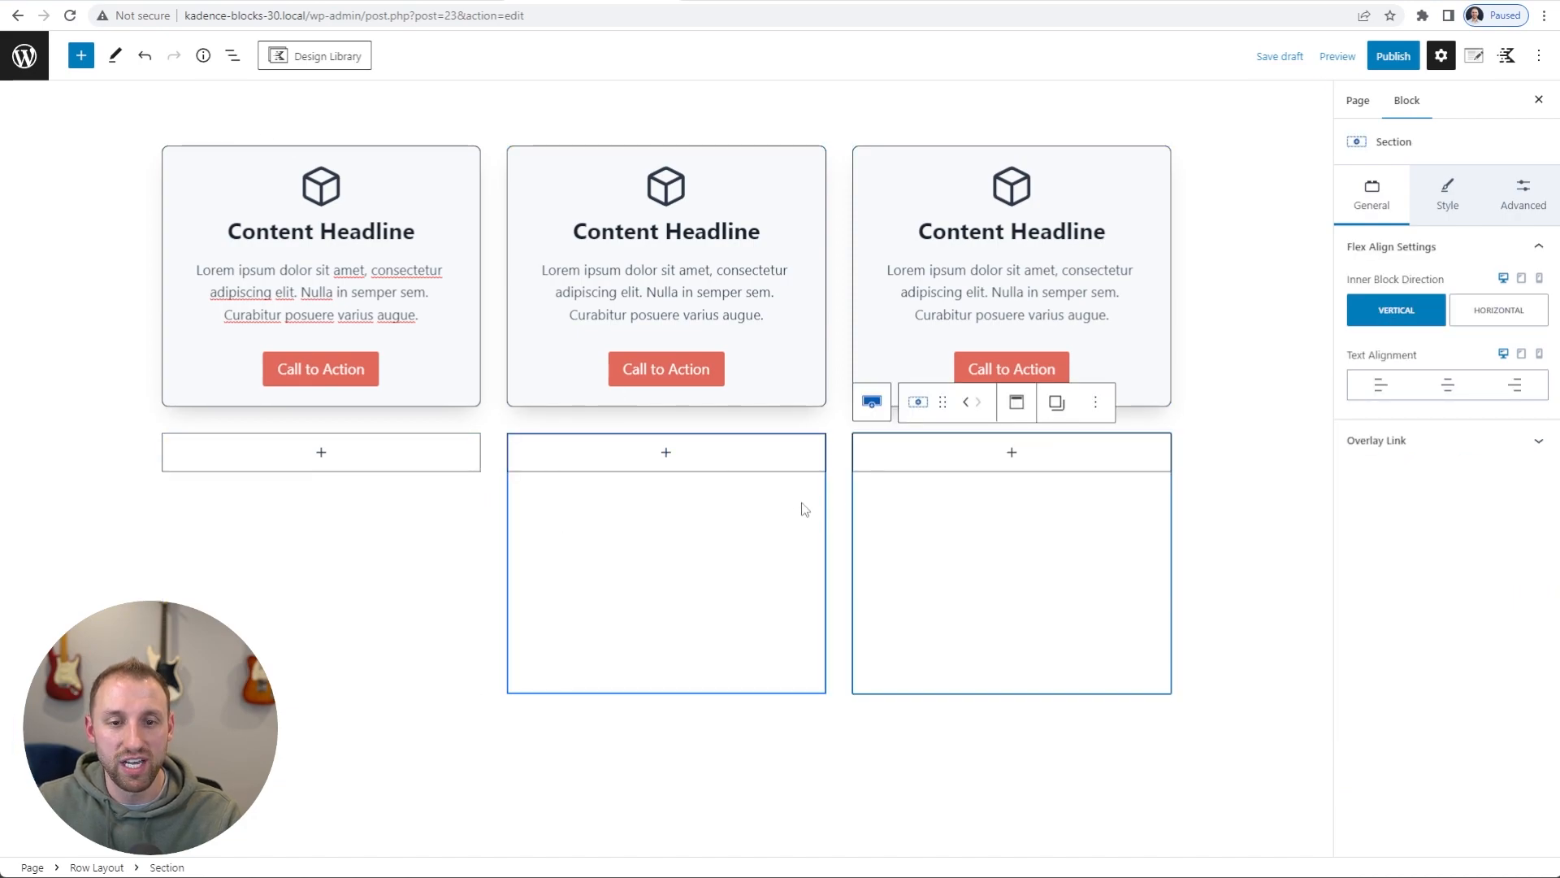
# Copy the section styles of the first box and paste them onto the first empty section below it
pyautogui.click(179, 167)
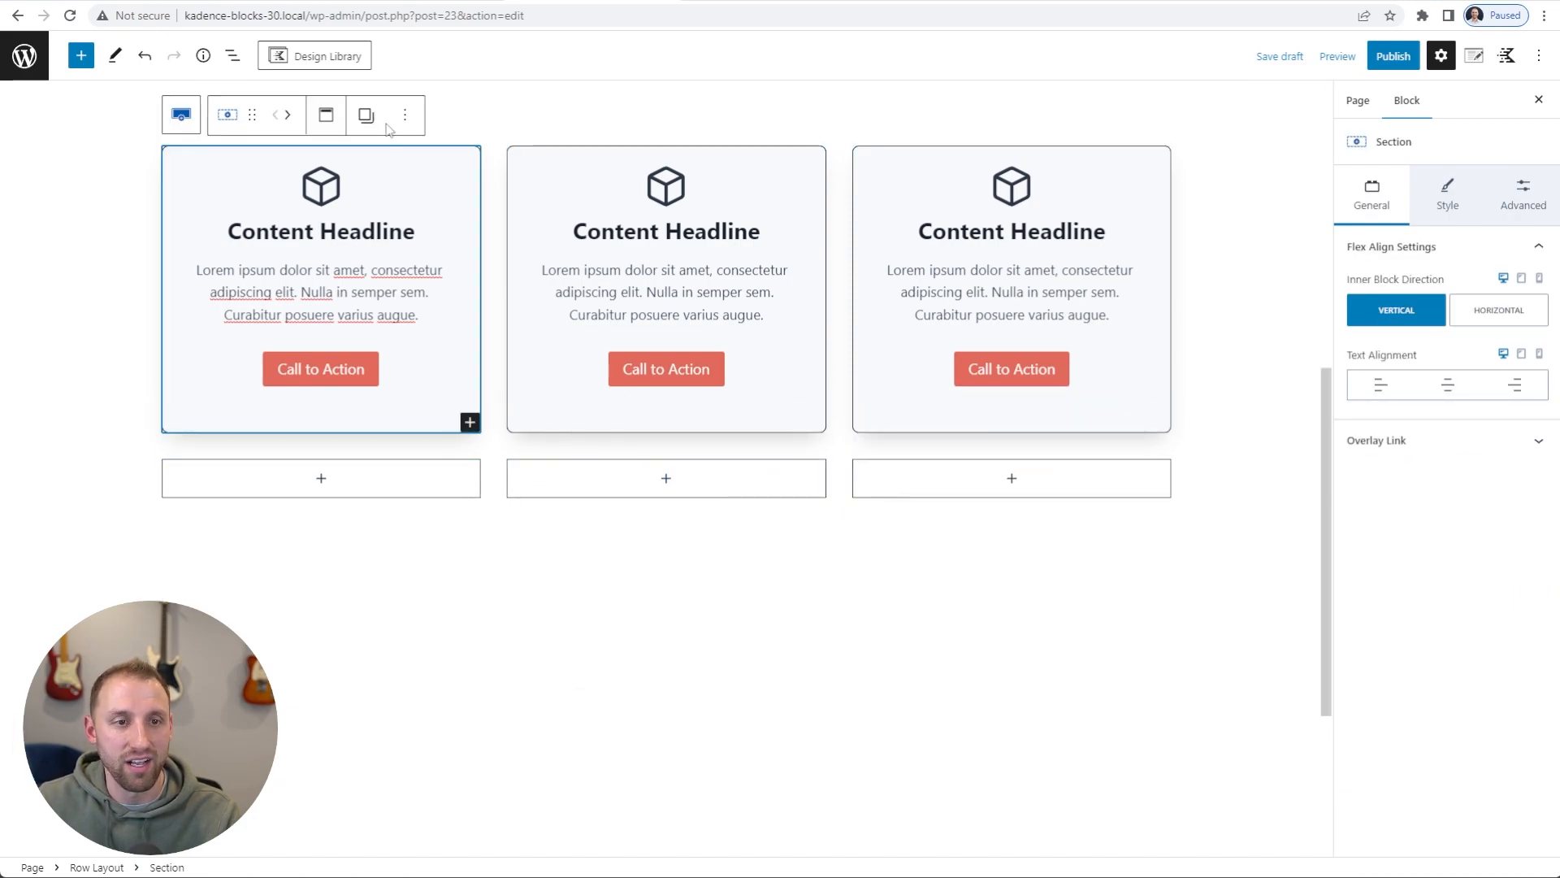
pyautogui.click(385, 117)
pyautogui.click(390, 167)
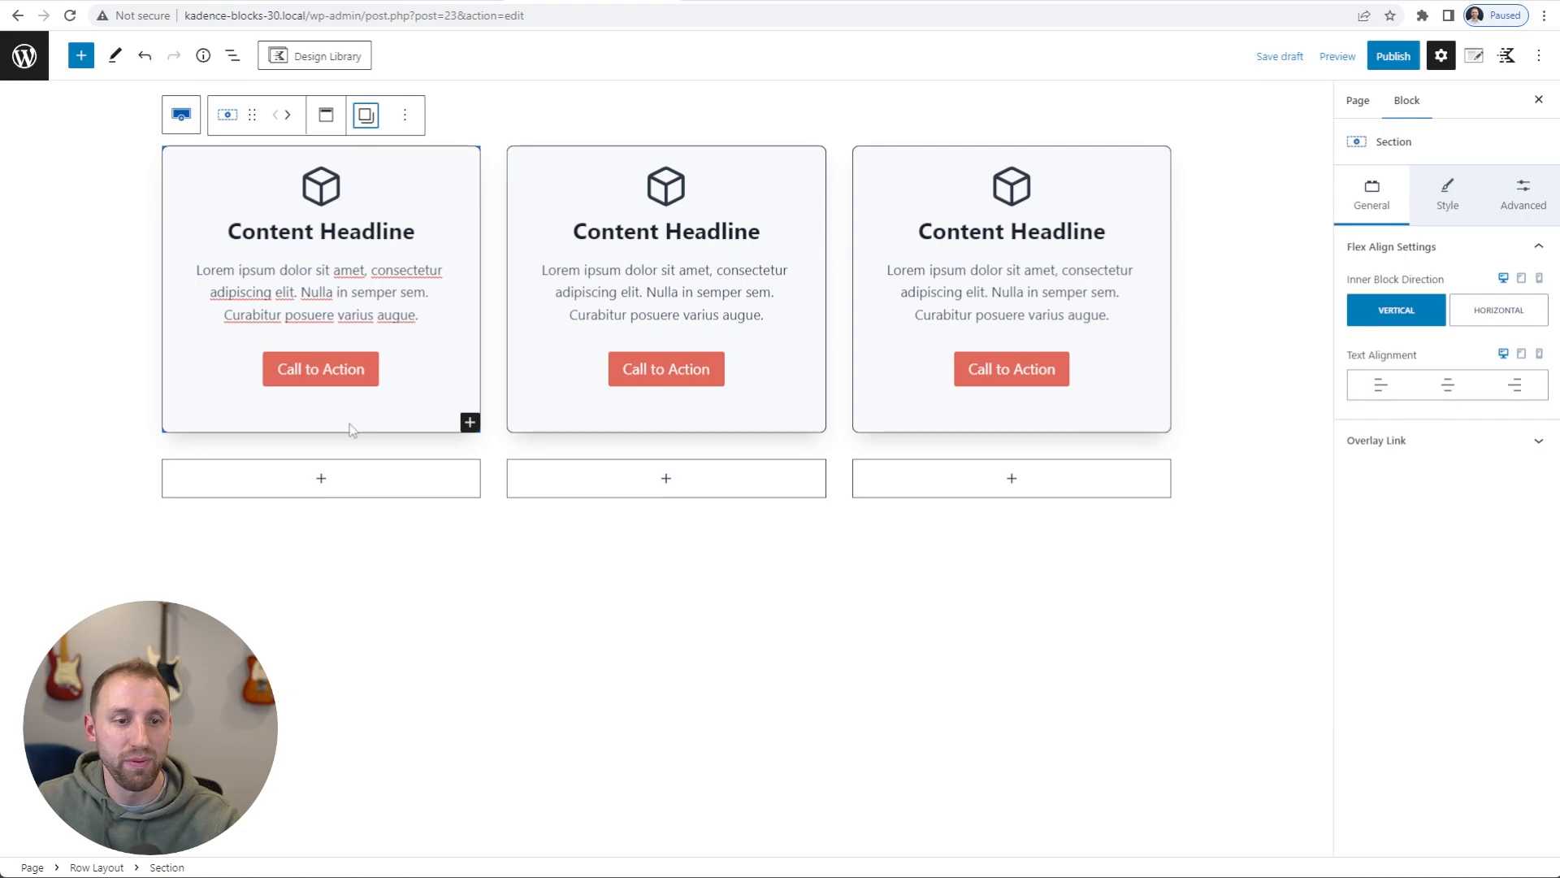
pyautogui.click(344, 599)
pyautogui.click(366, 401)
pyautogui.click(390, 479)
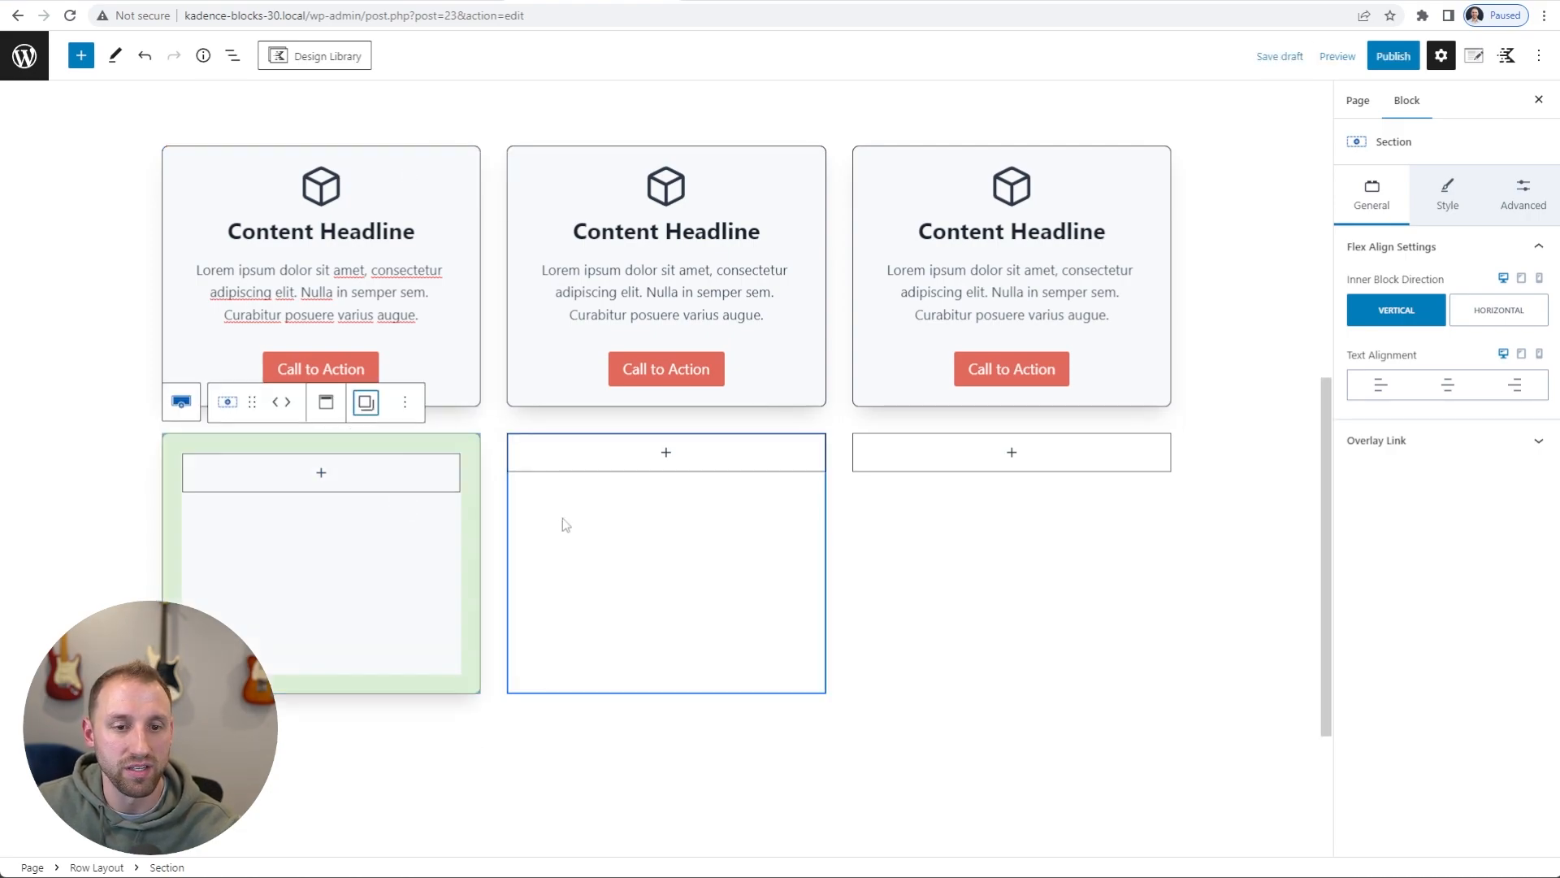
# Paste the copied section styles onto the second and third empty sections in the lower line
pyautogui.click(716, 449)
pyautogui.click(711, 402)
pyautogui.click(736, 479)
pyautogui.click(1048, 446)
pyautogui.click(1056, 402)
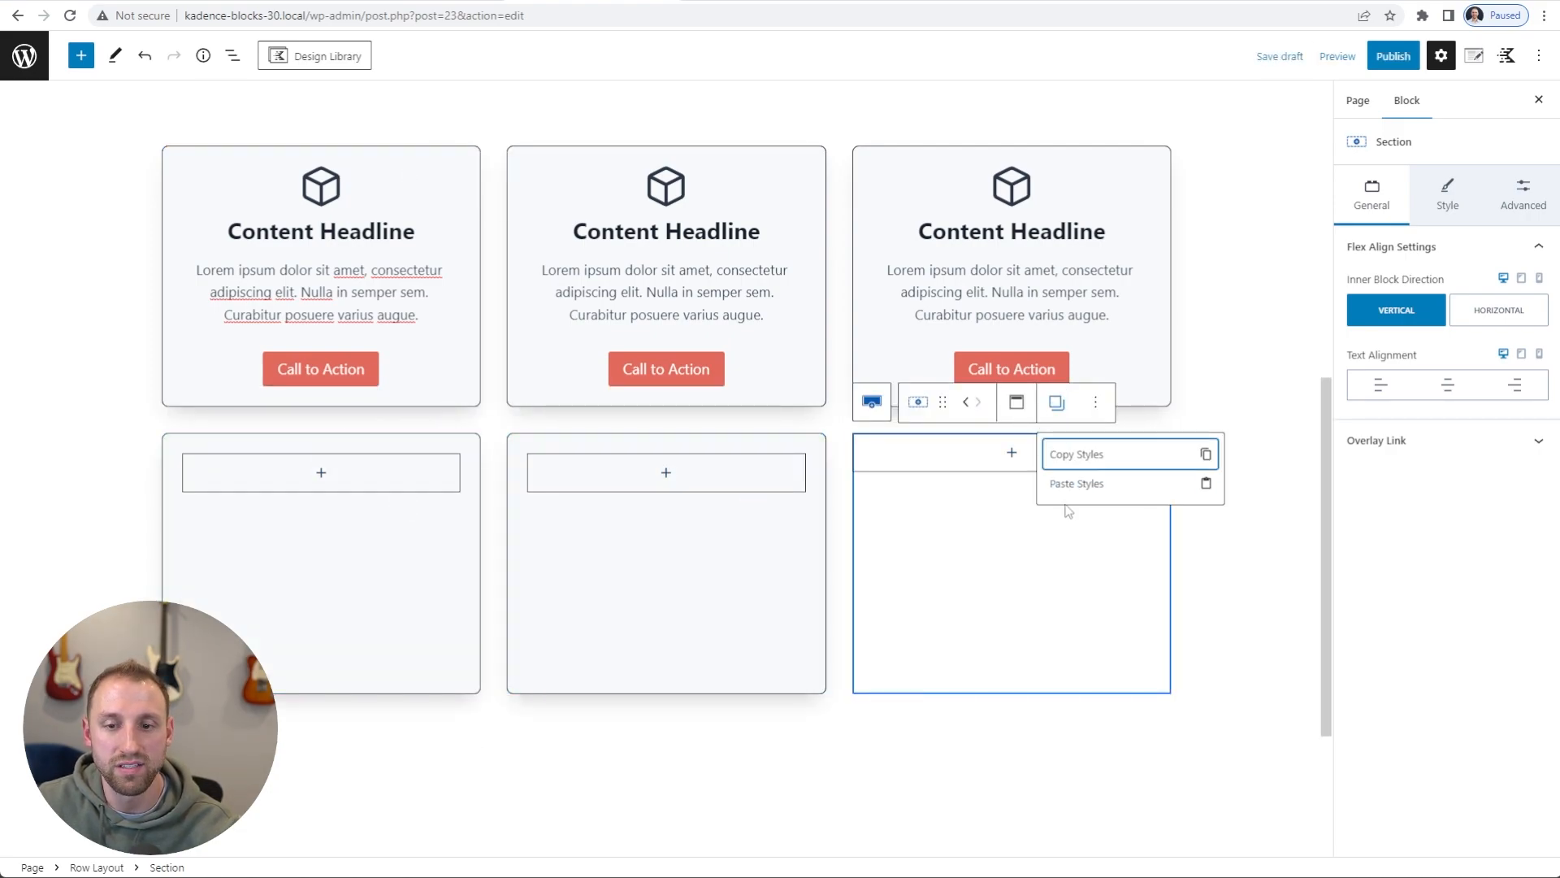
pyautogui.click(1073, 481)
# Copy the first box's four content blocks and paste them into the first box of the lower line
pyautogui.click(365, 192)
pyautogui.keyDown('shift'); pyautogui.click(419, 372); pyautogui.keyUp('shift')
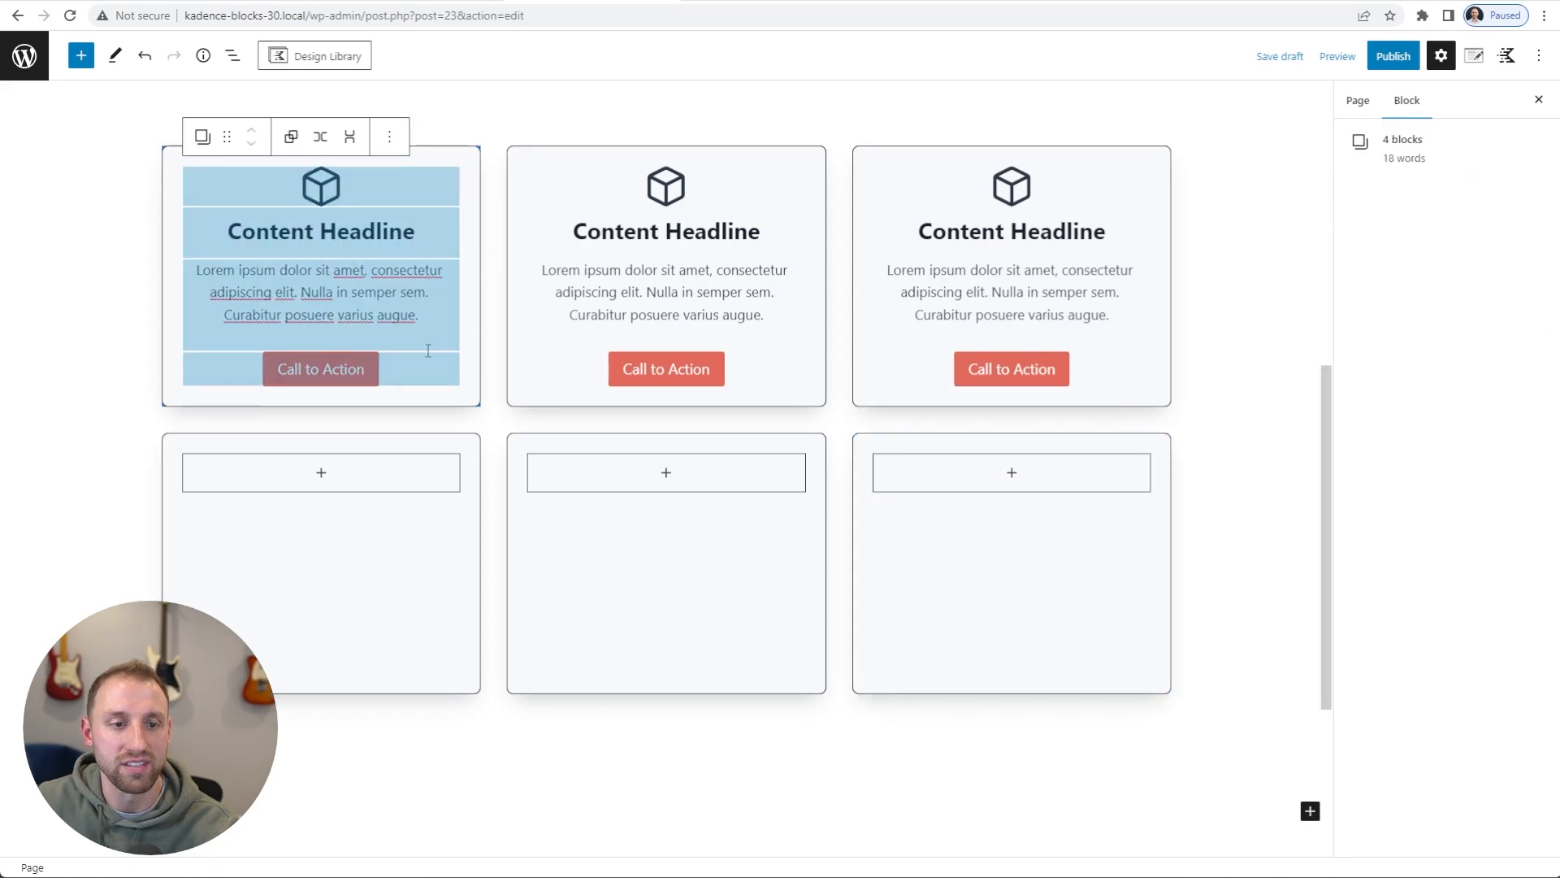
pyautogui.click(390, 141)
pyautogui.click(421, 253)
pyautogui.click(322, 473)
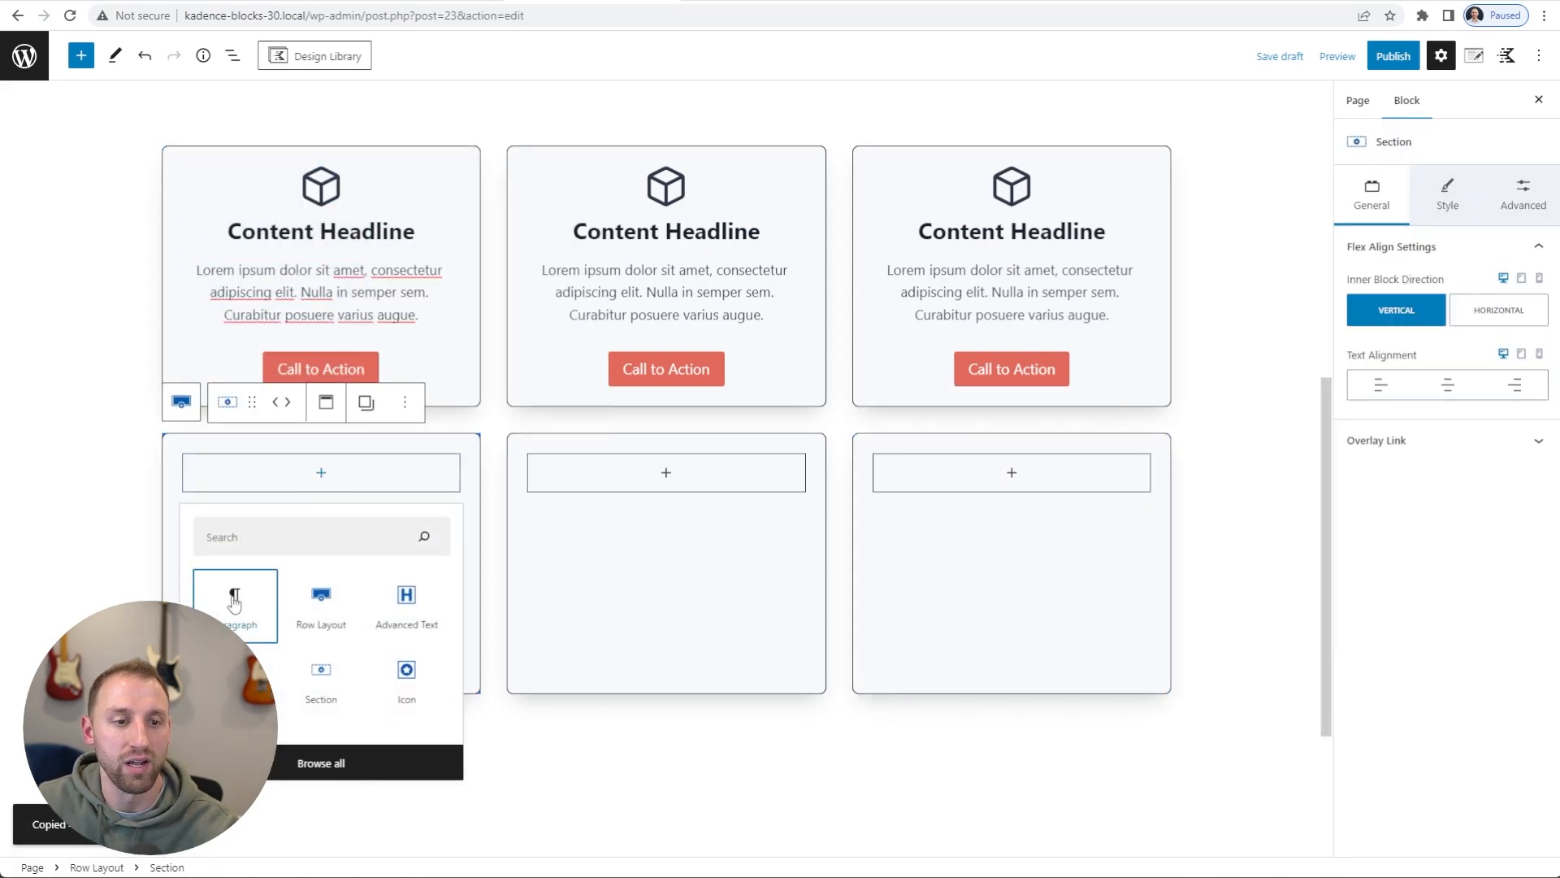
pyautogui.click(235, 598)
pyautogui.hotkey('ctrl', 'v')
# Paste the copied content blocks into the second and third boxes of the lower line
pyautogui.click(646, 474)
pyautogui.click(578, 594)
pyautogui.hotkey('ctrl', 'v')
pyautogui.click(985, 481)
pyautogui.click(926, 597)
pyautogui.hotkey('ctrl', 'v')
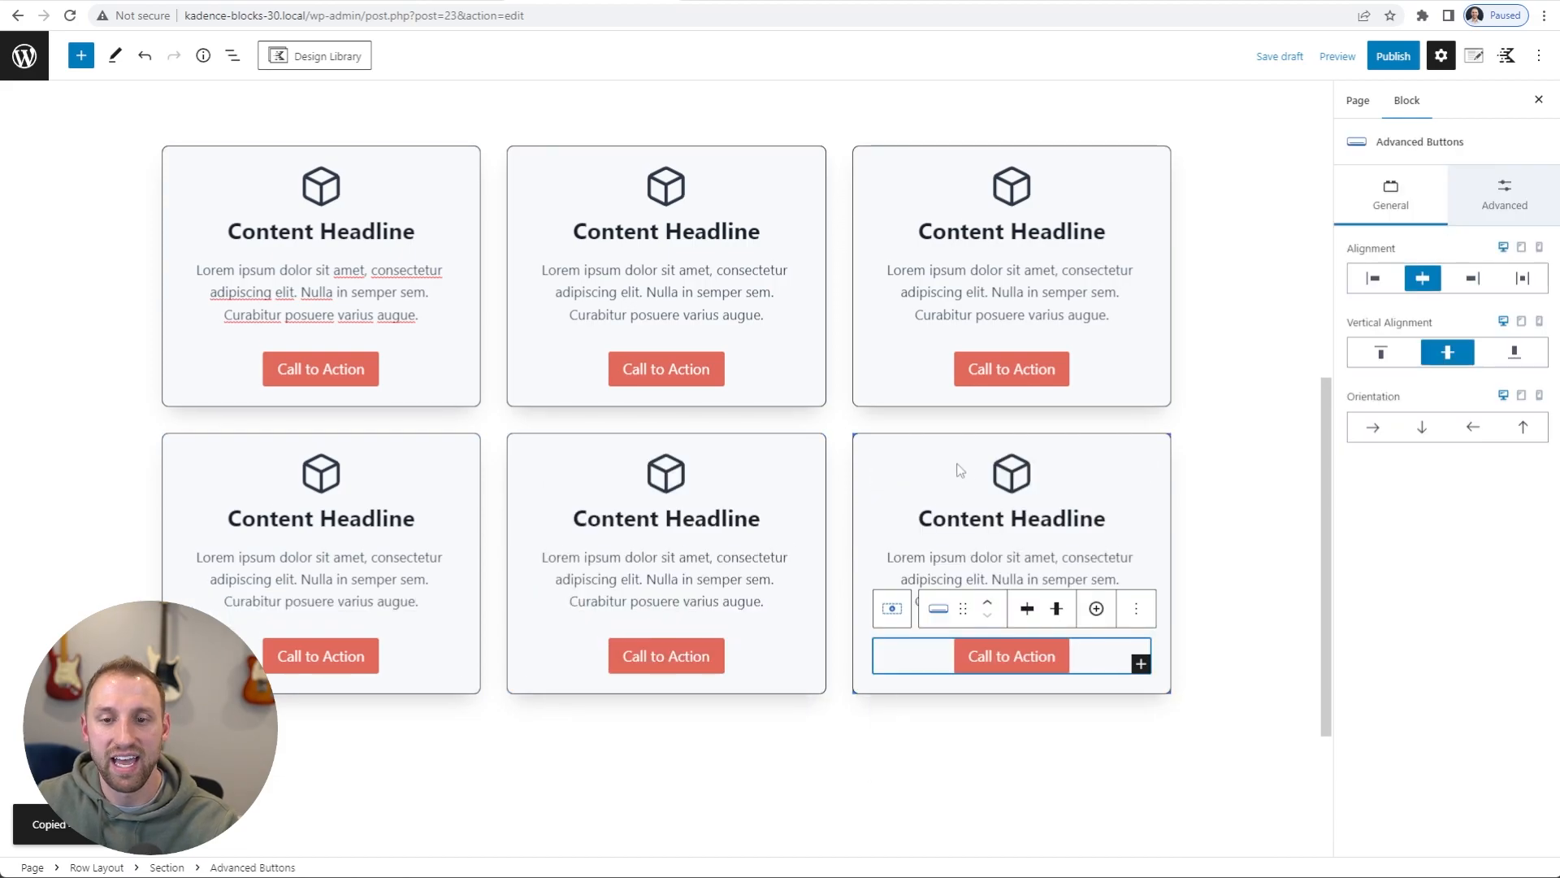
# Move the first box of the lower line back three places to the start of the upper line
pyautogui.scroll(1, 1087, 415)
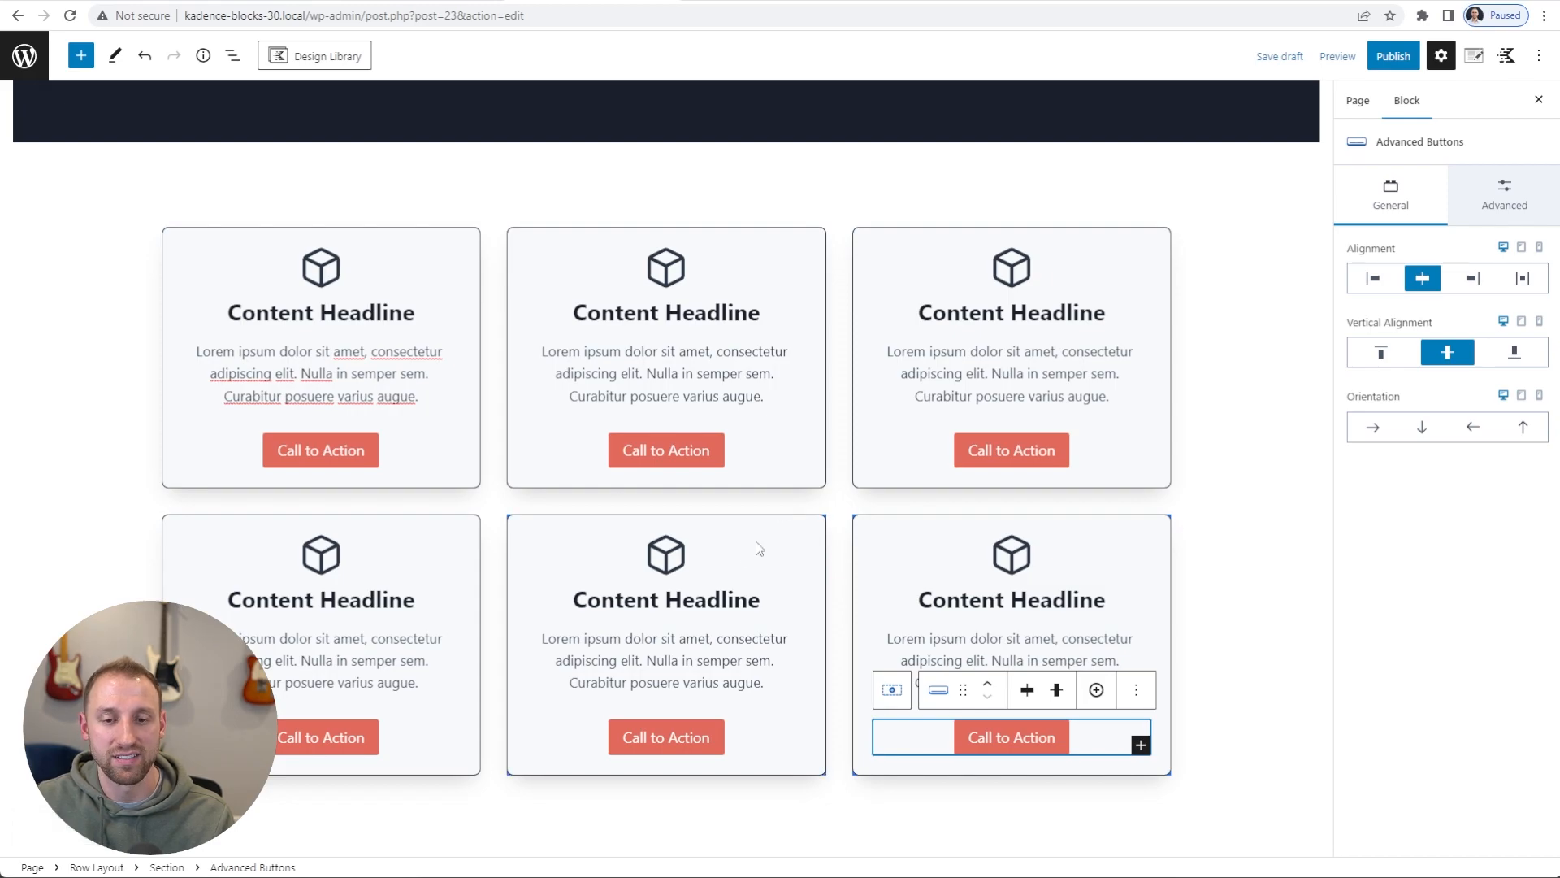
pyautogui.click(892, 559)
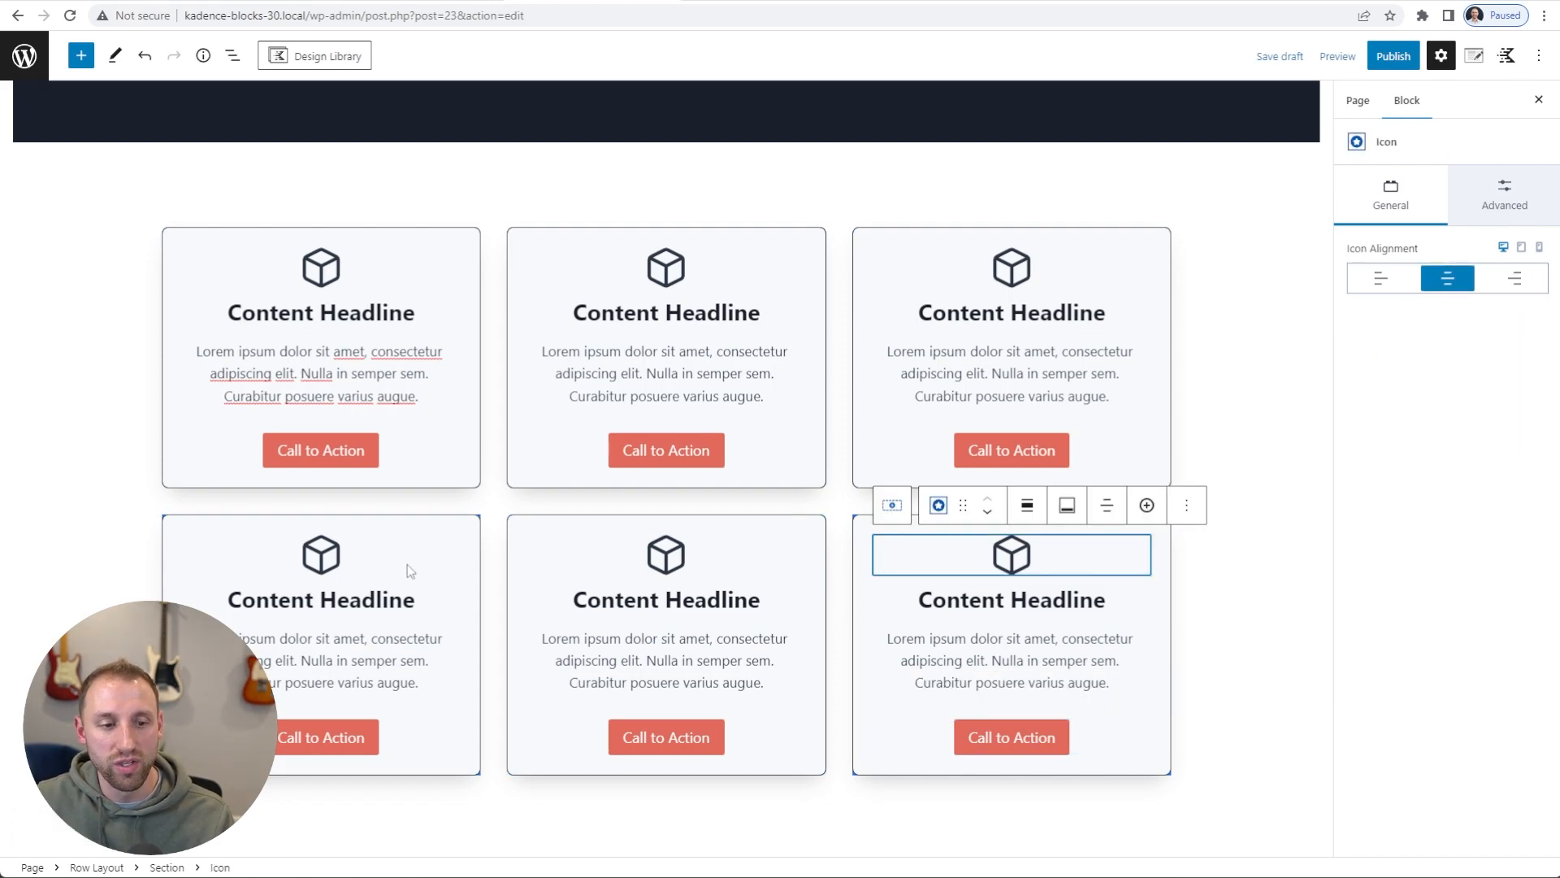
pyautogui.click(179, 537)
pyautogui.scroll(-1, 272, 660)
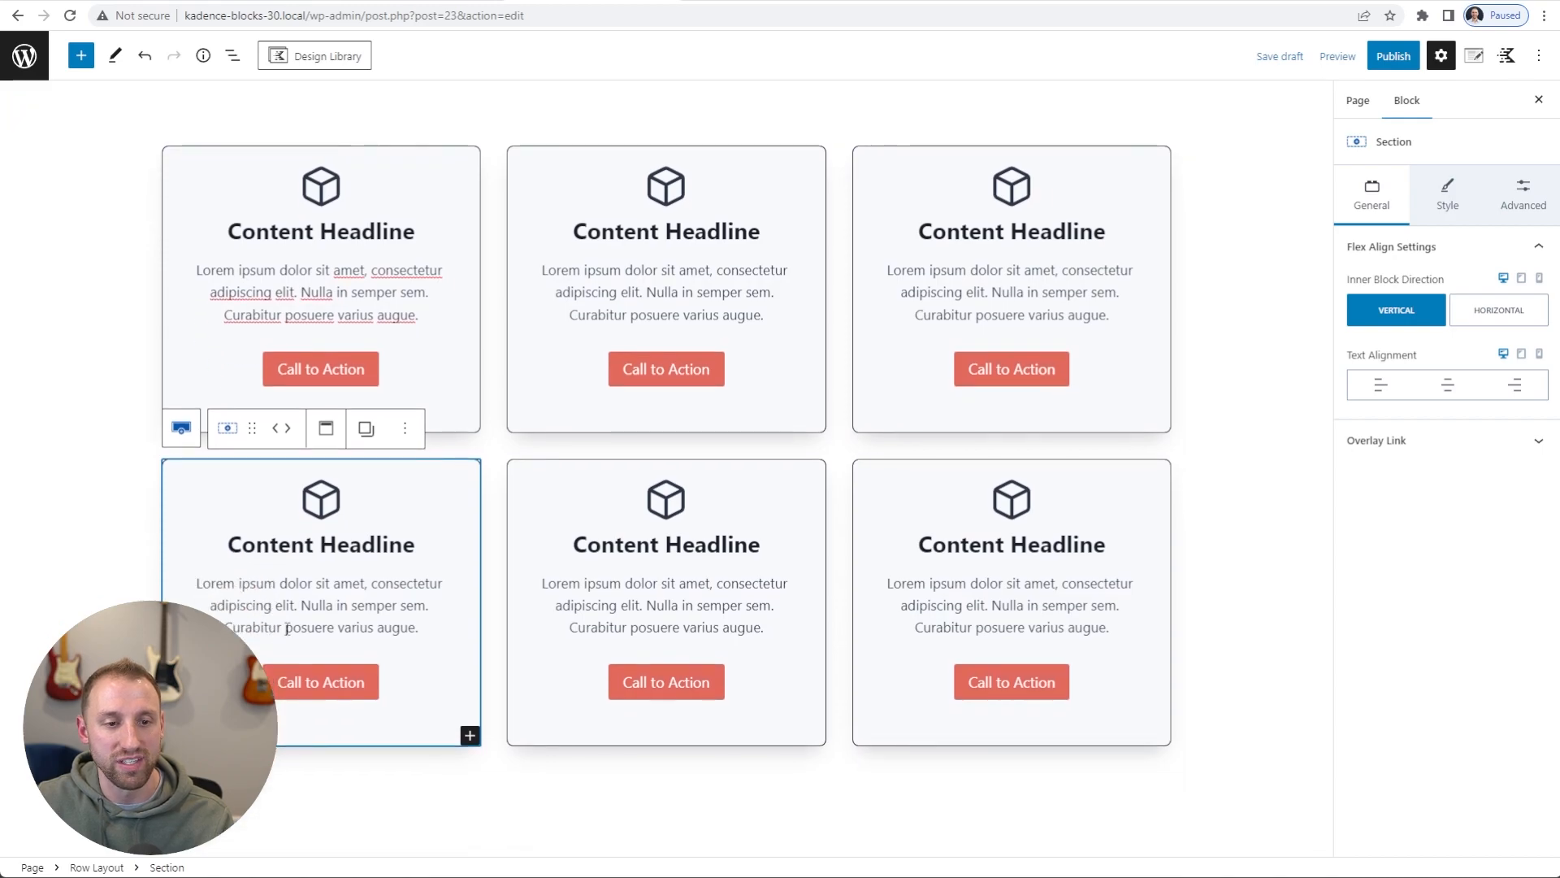
pyautogui.click(281, 427)
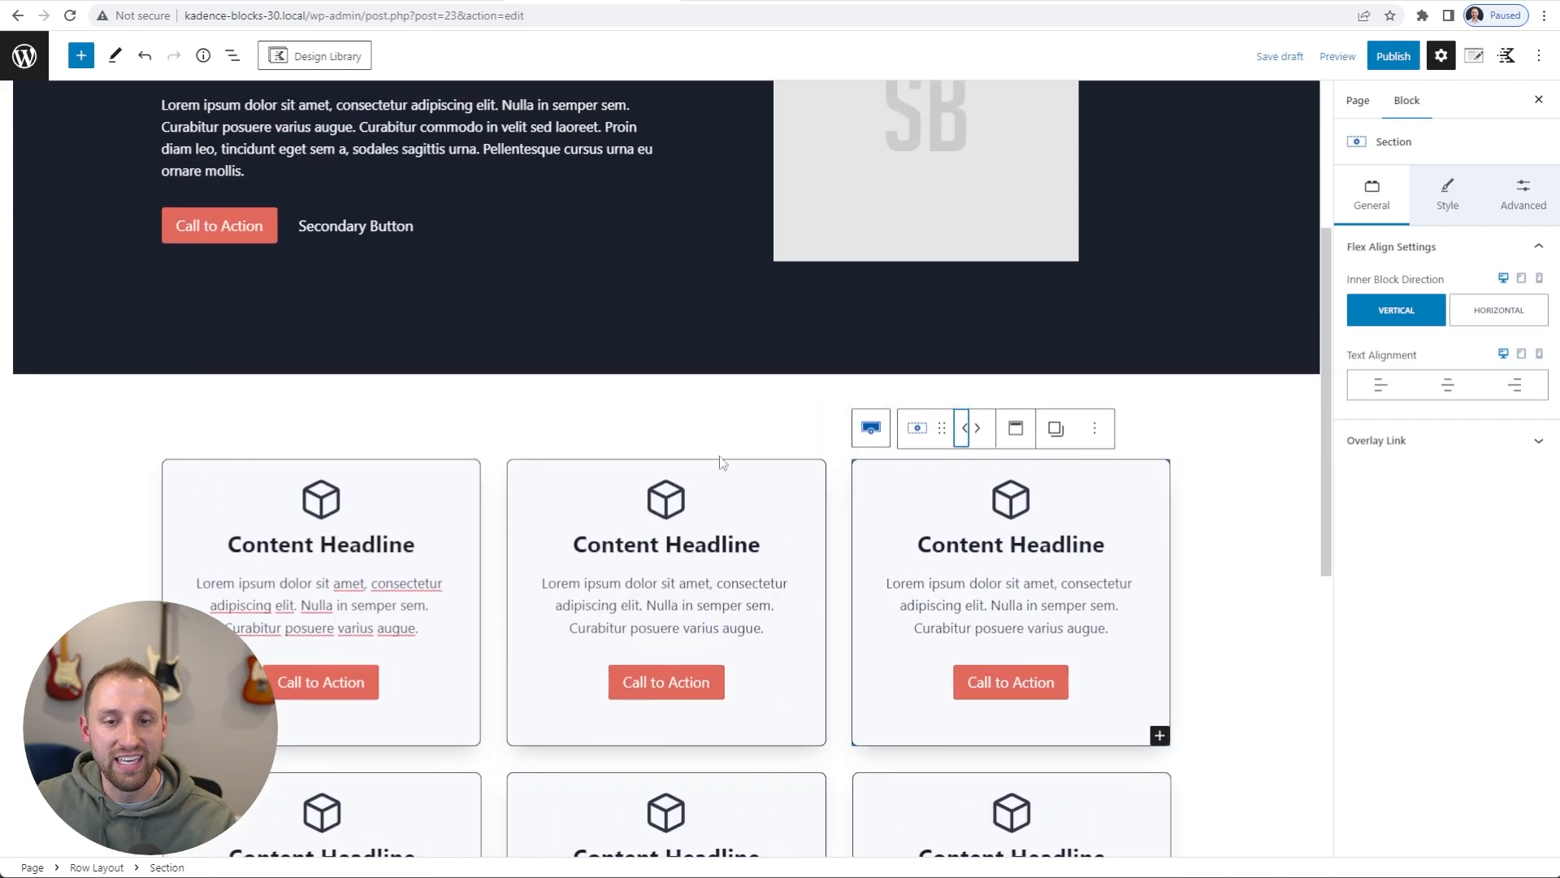
pyautogui.click(966, 427)
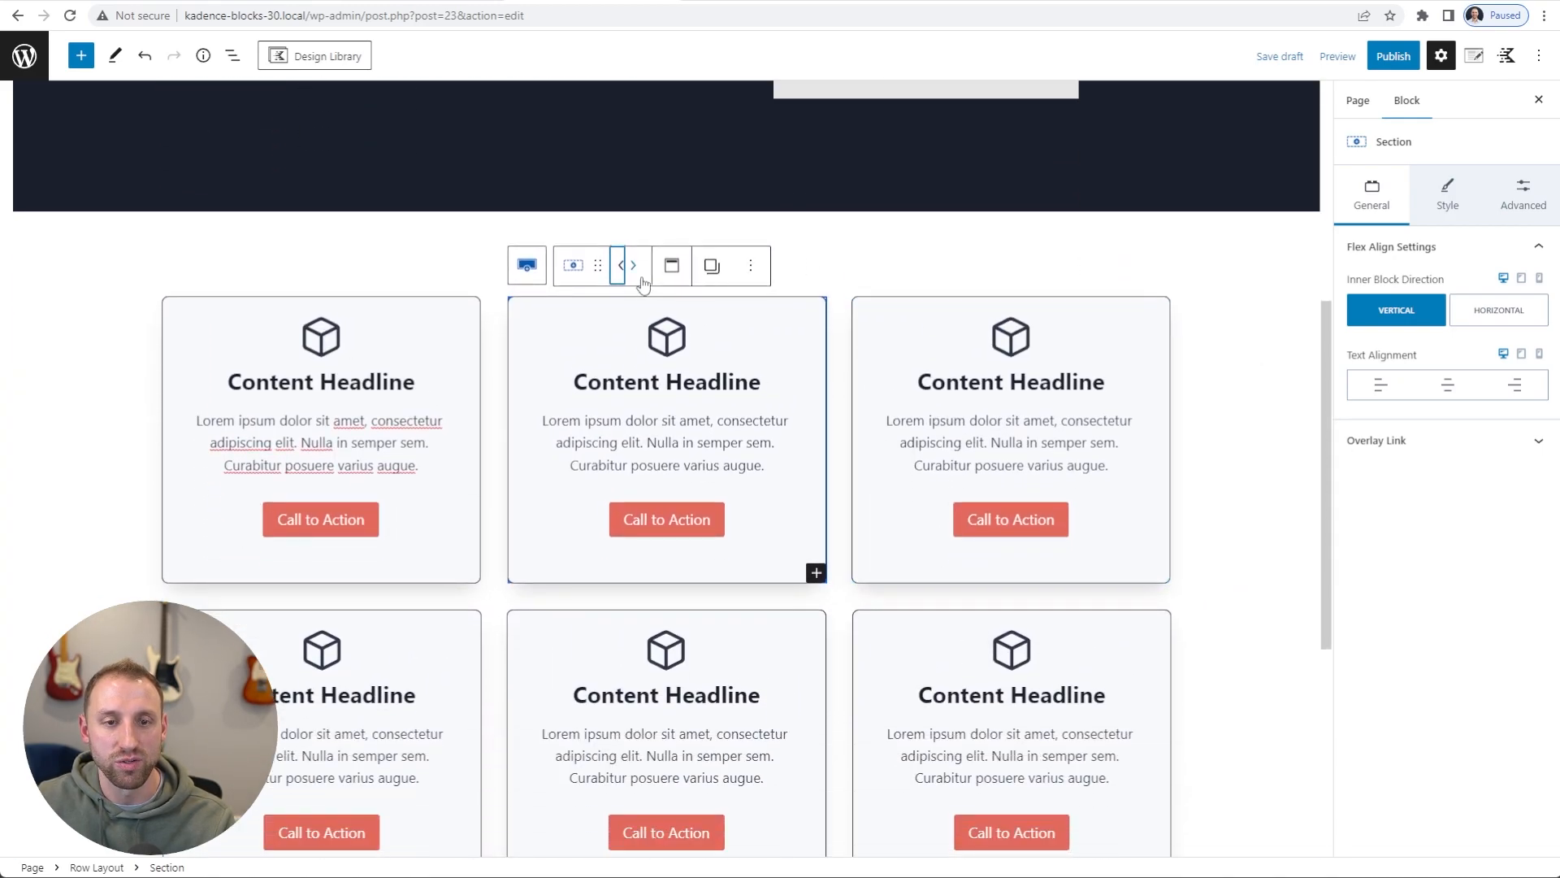
pyautogui.click(621, 263)
# Move the same box forward four places, through the upper line to the second place of the lower line
pyautogui.click(290, 108)
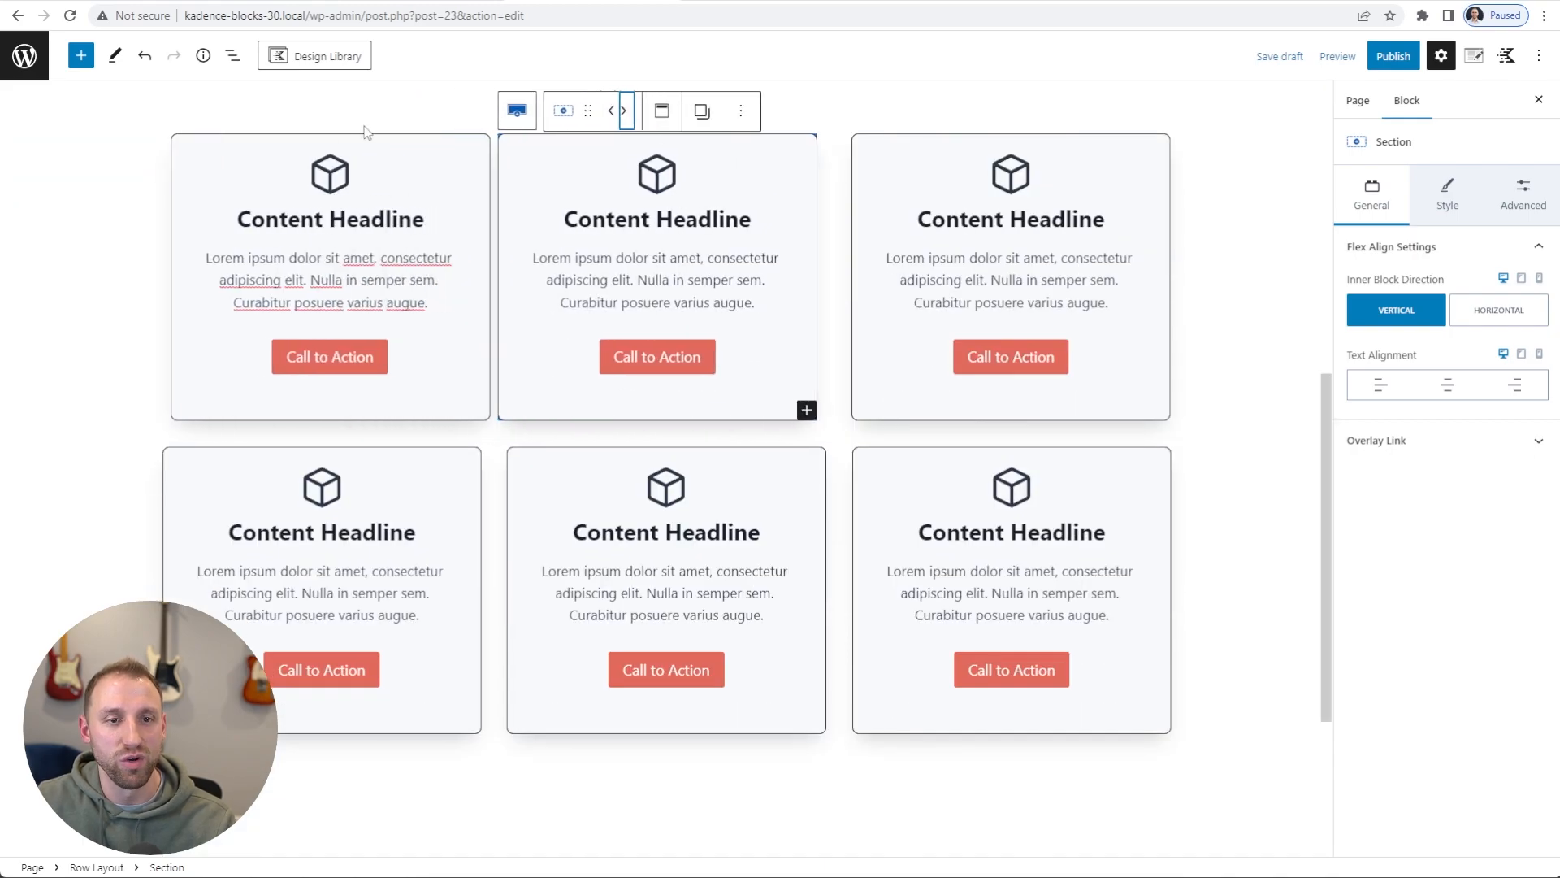
pyautogui.click(632, 110)
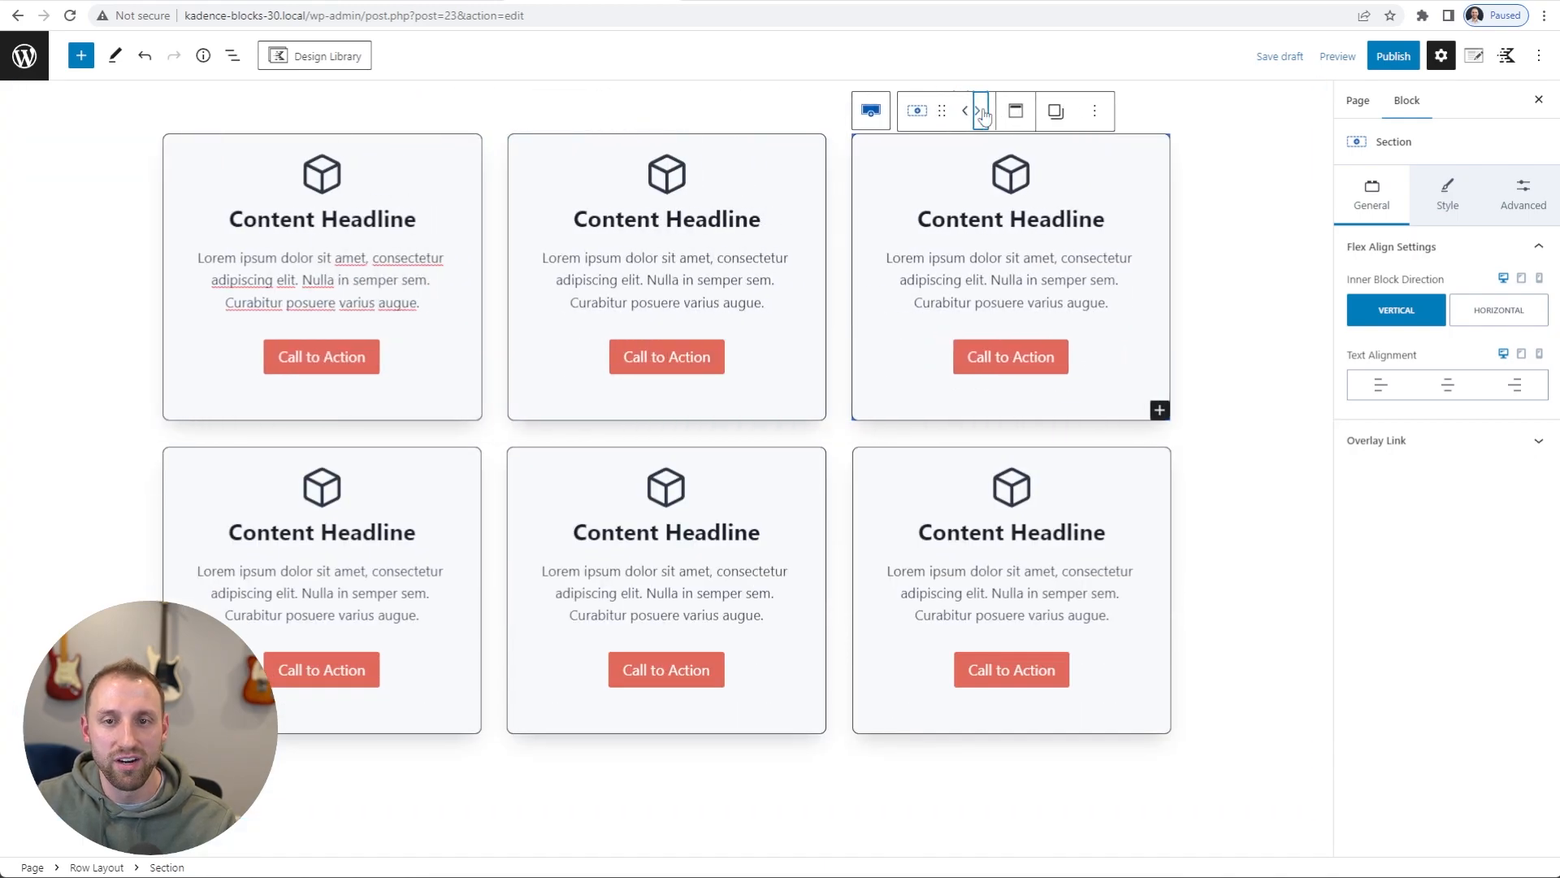
pyautogui.click(985, 111)
pyautogui.scroll(2, 620, 197)
pyautogui.click(291, 286)
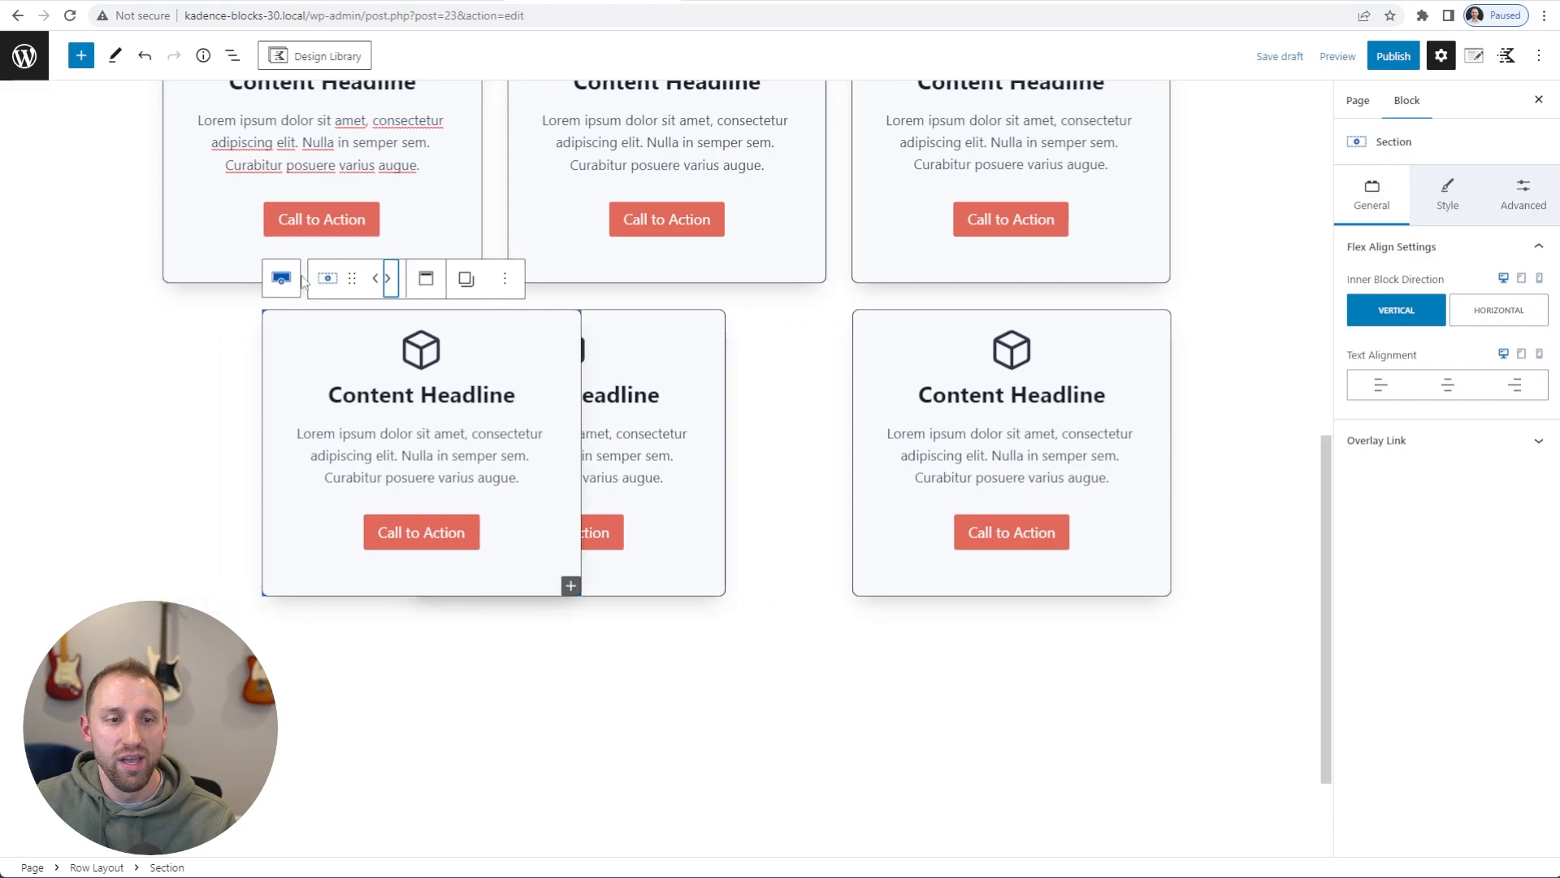
# Move the middle box of the lower line to its neighbouring places and return it to second place
pyautogui.scroll(2, 664, 329)
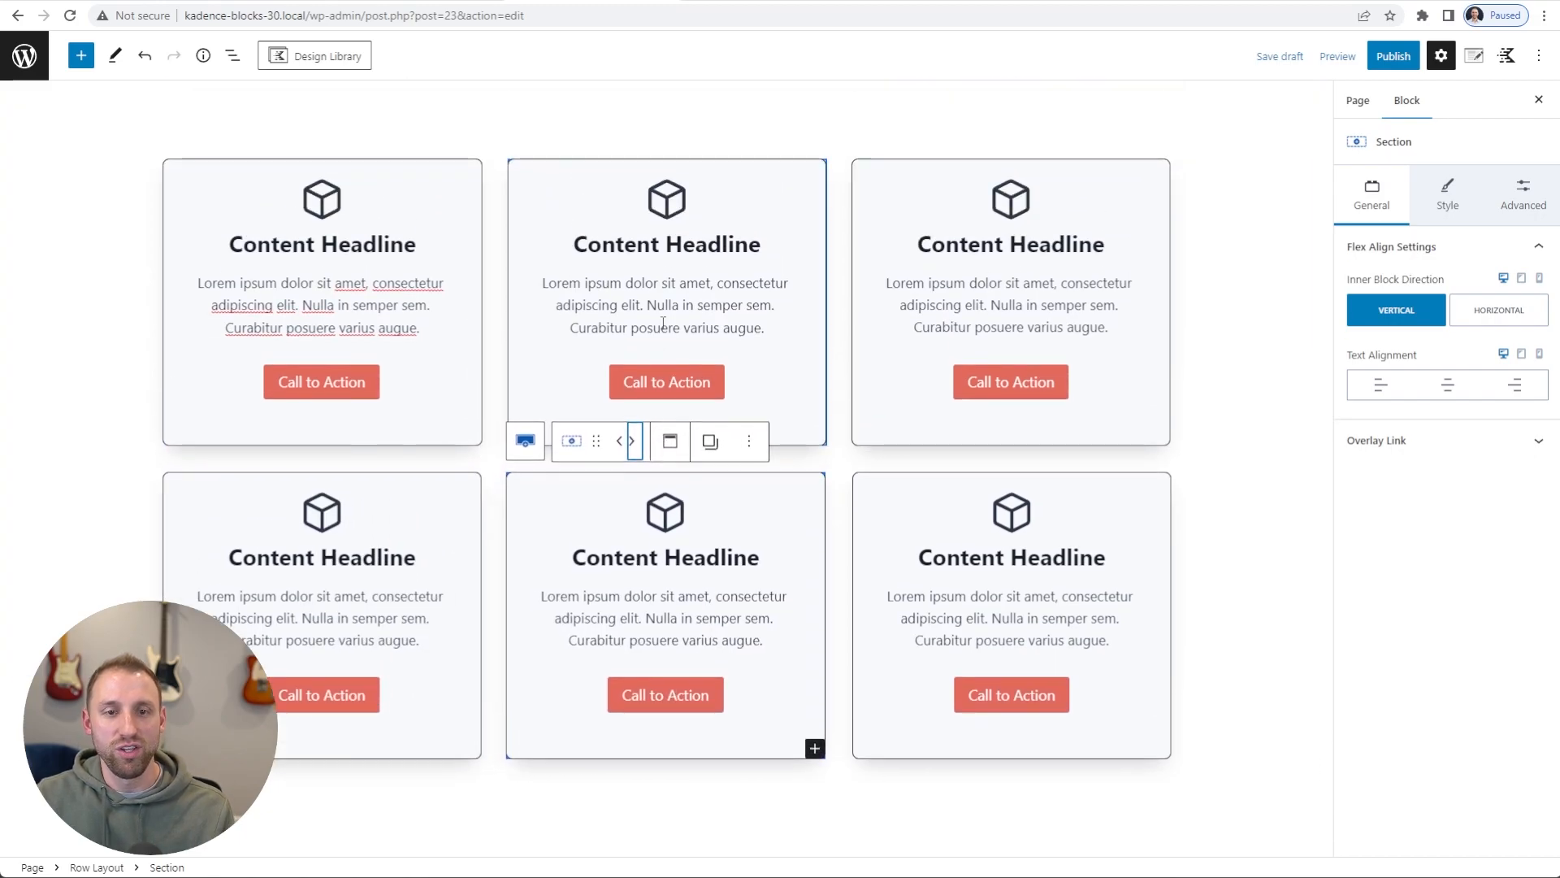
pyautogui.click(675, 494)
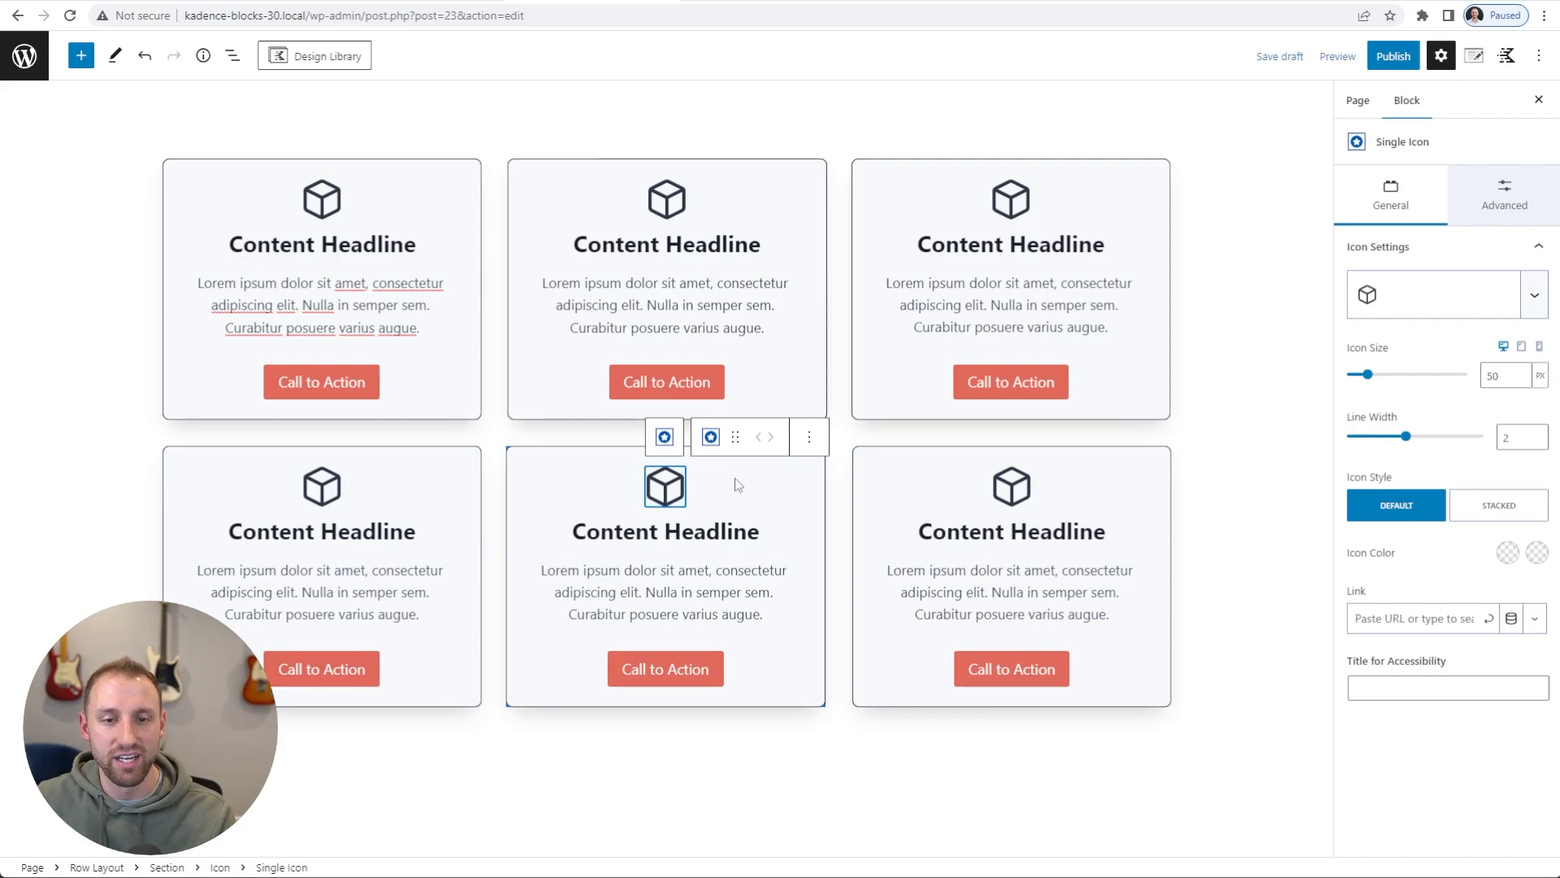
pyautogui.click(571, 479)
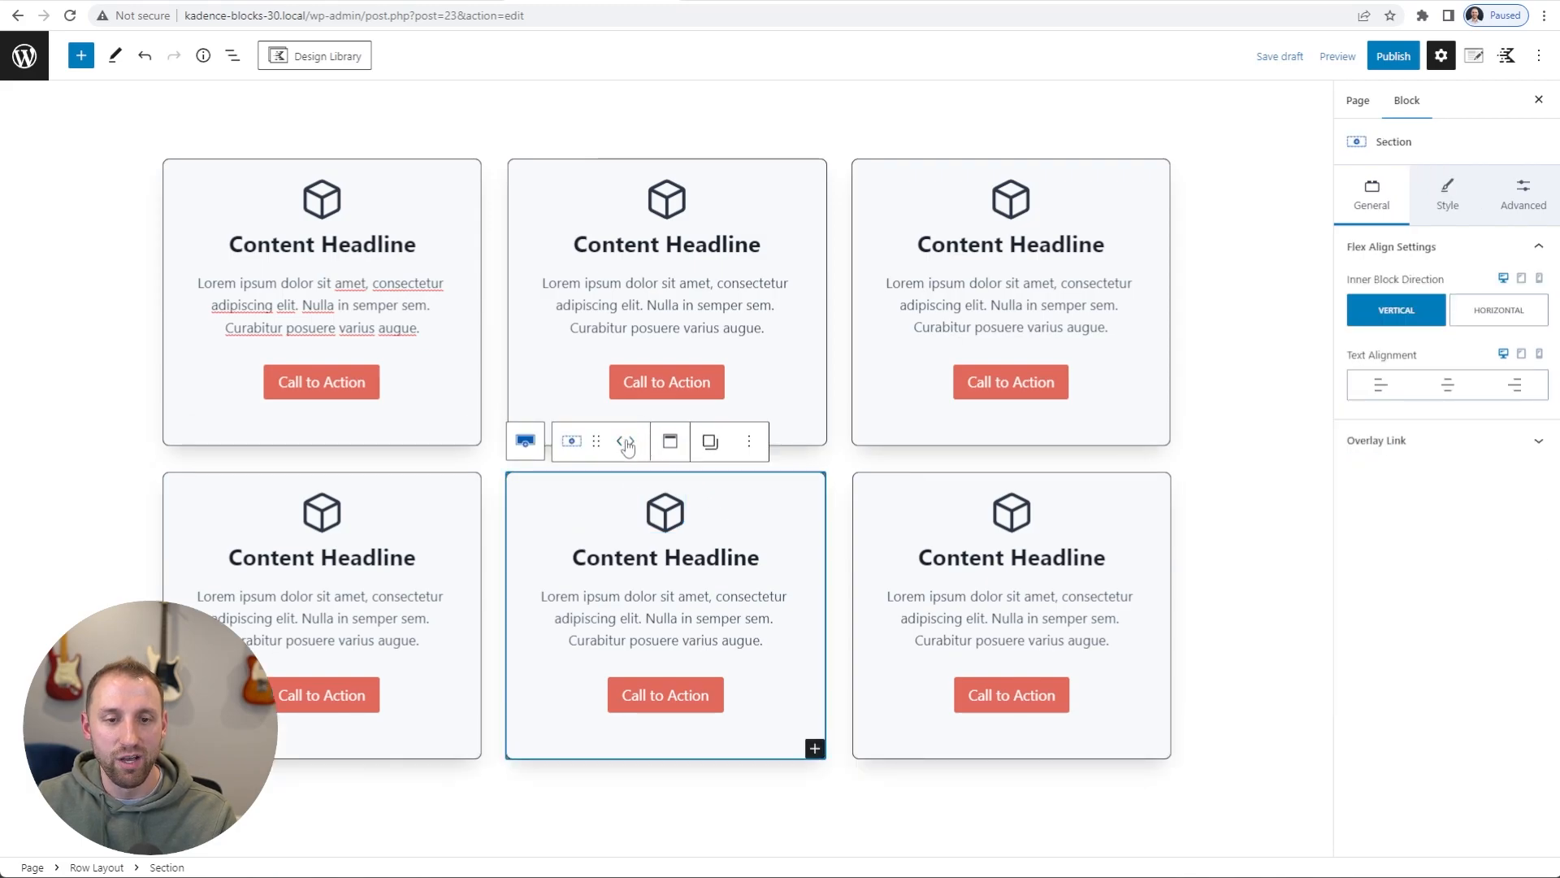
pyautogui.click(965, 446)
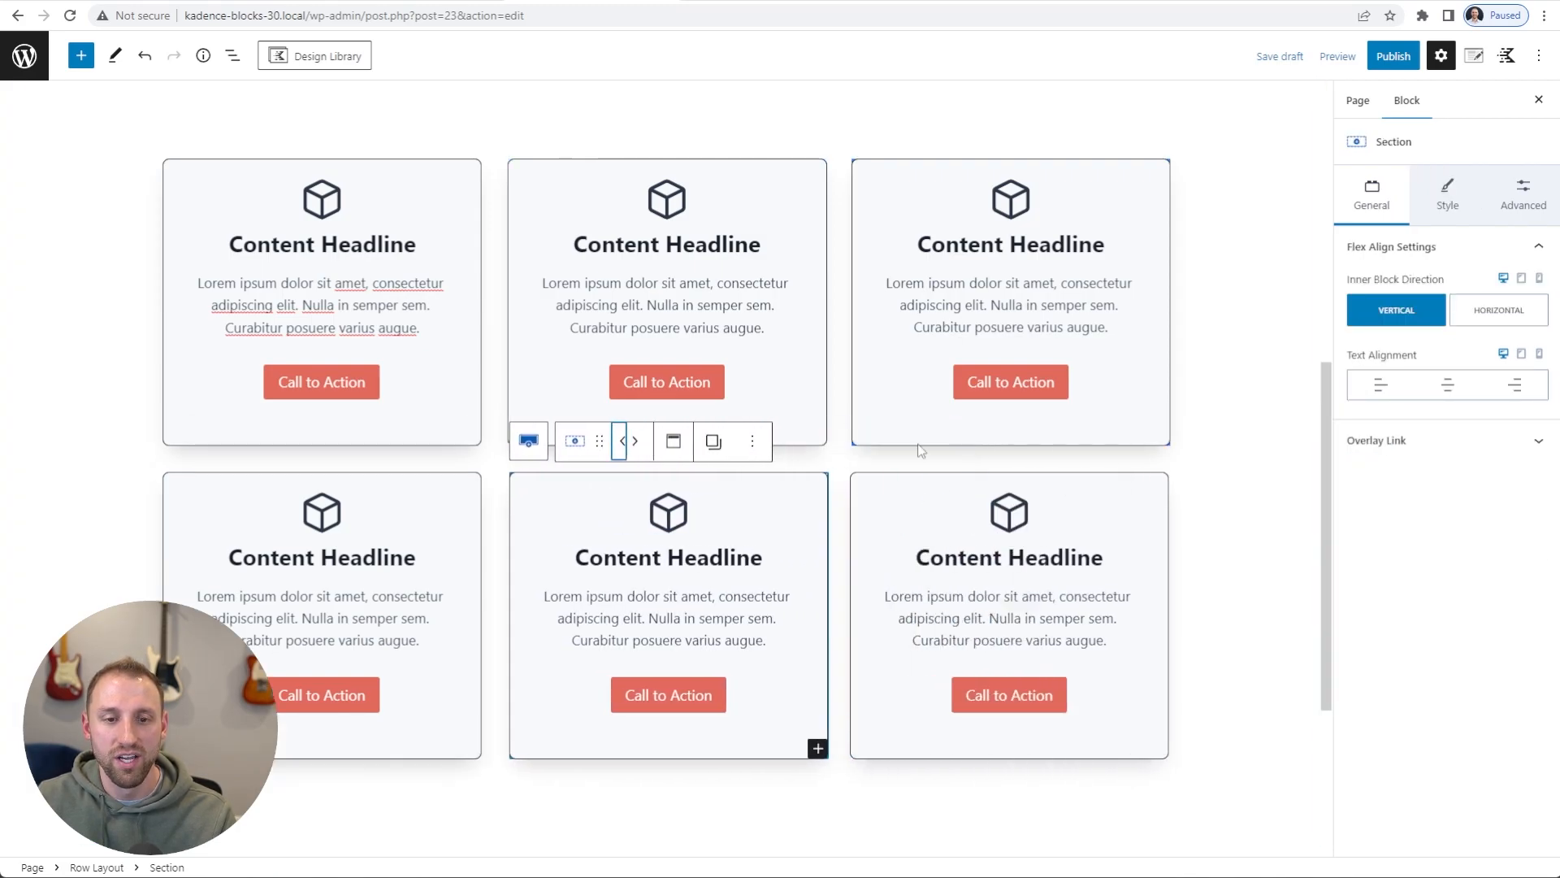
pyautogui.click(620, 441)
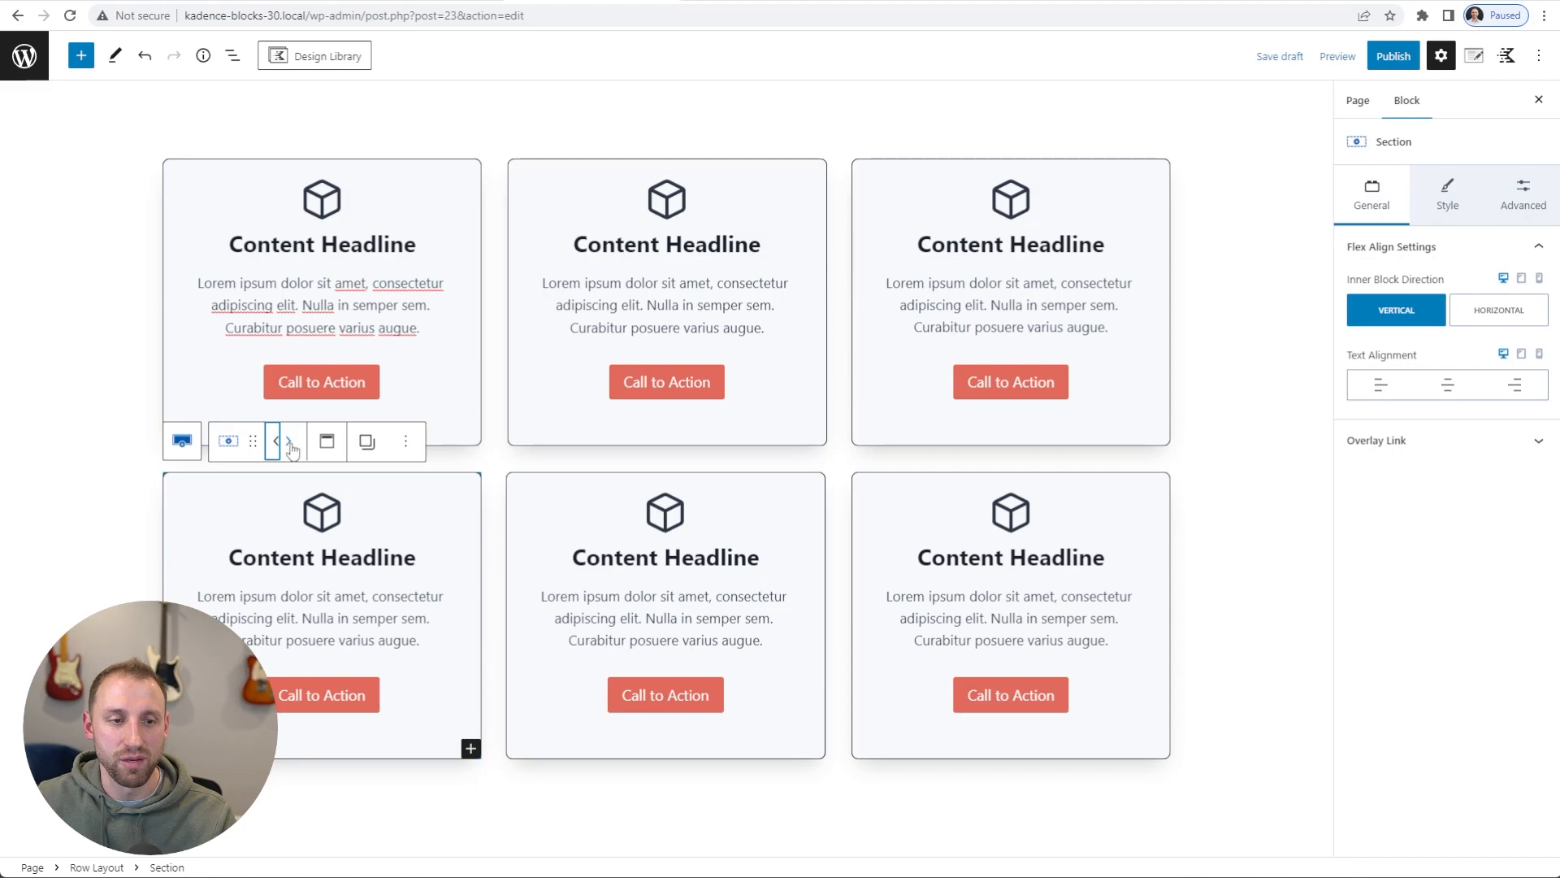
pyautogui.click(289, 440)
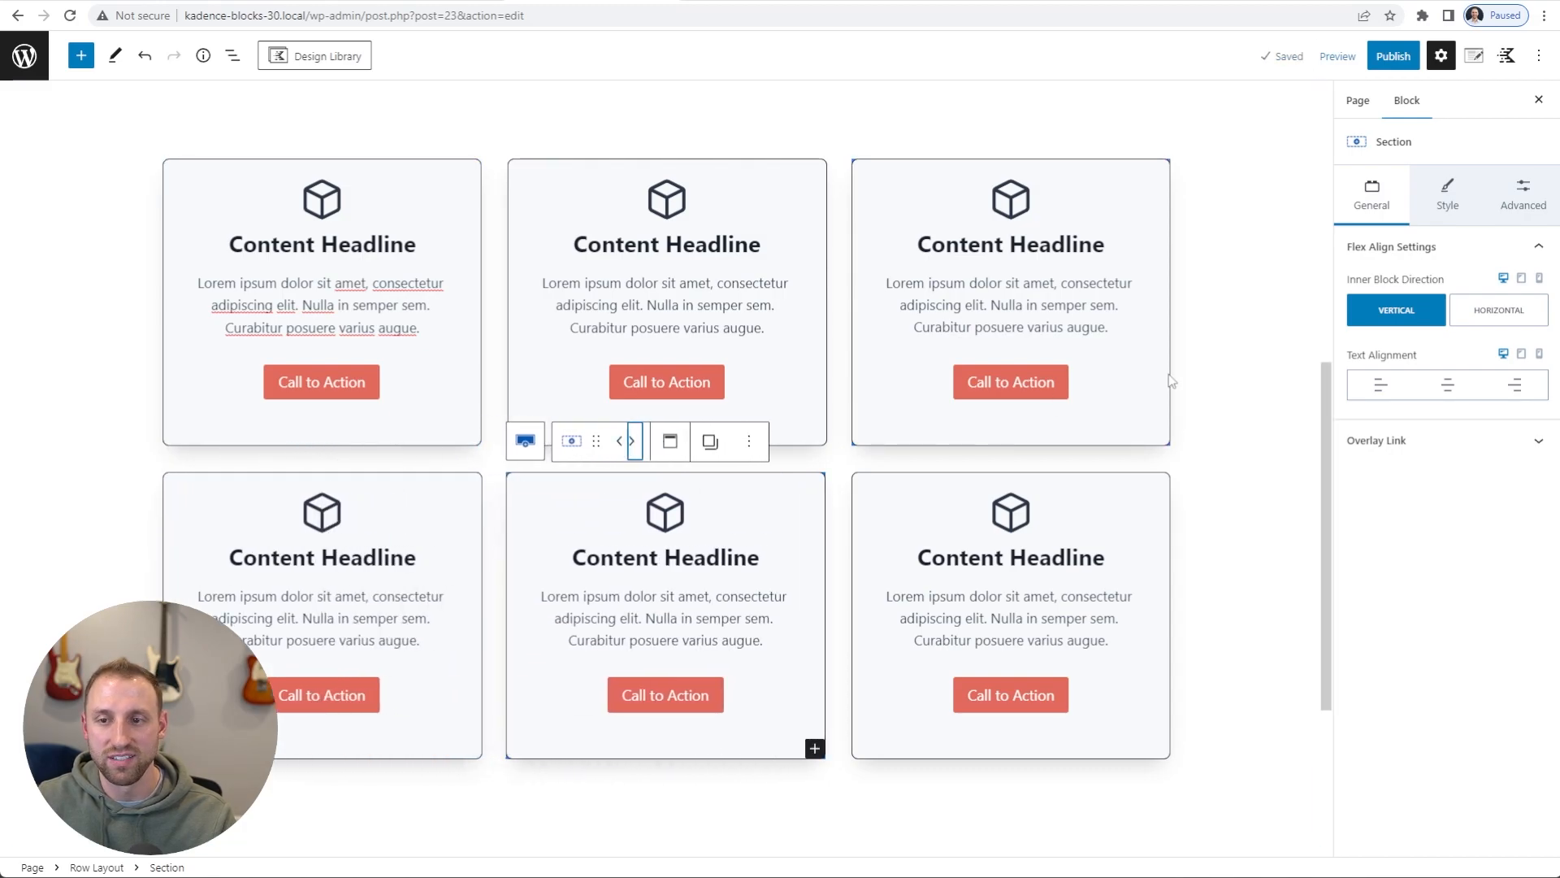
# Set the six-box row's column and row gutters to LG, and restore both to MD
pyautogui.click(100, 408)
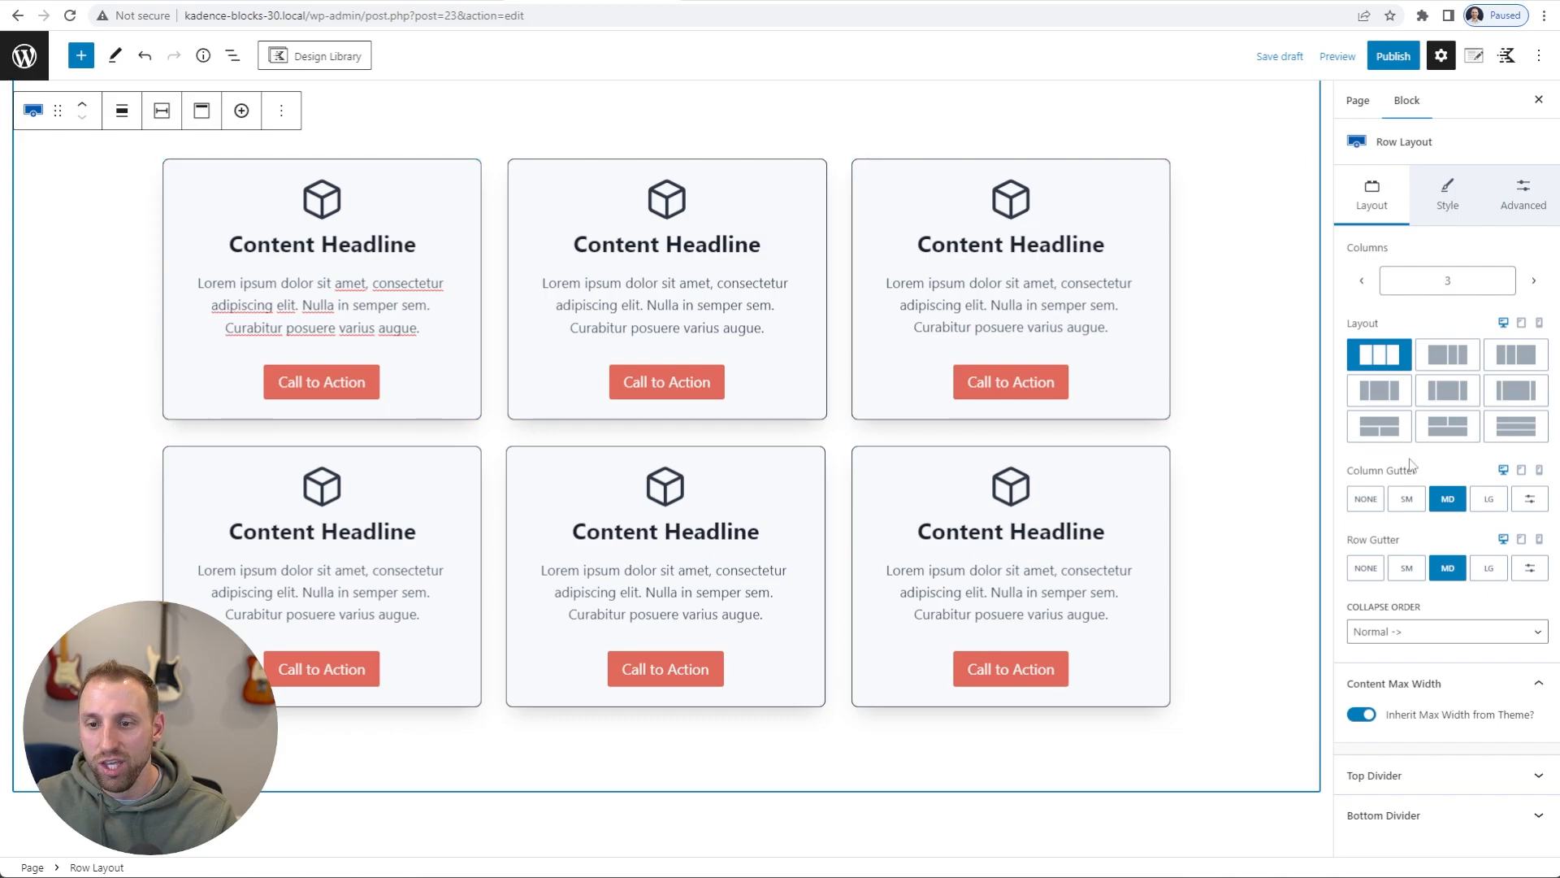
pyautogui.click(1487, 501)
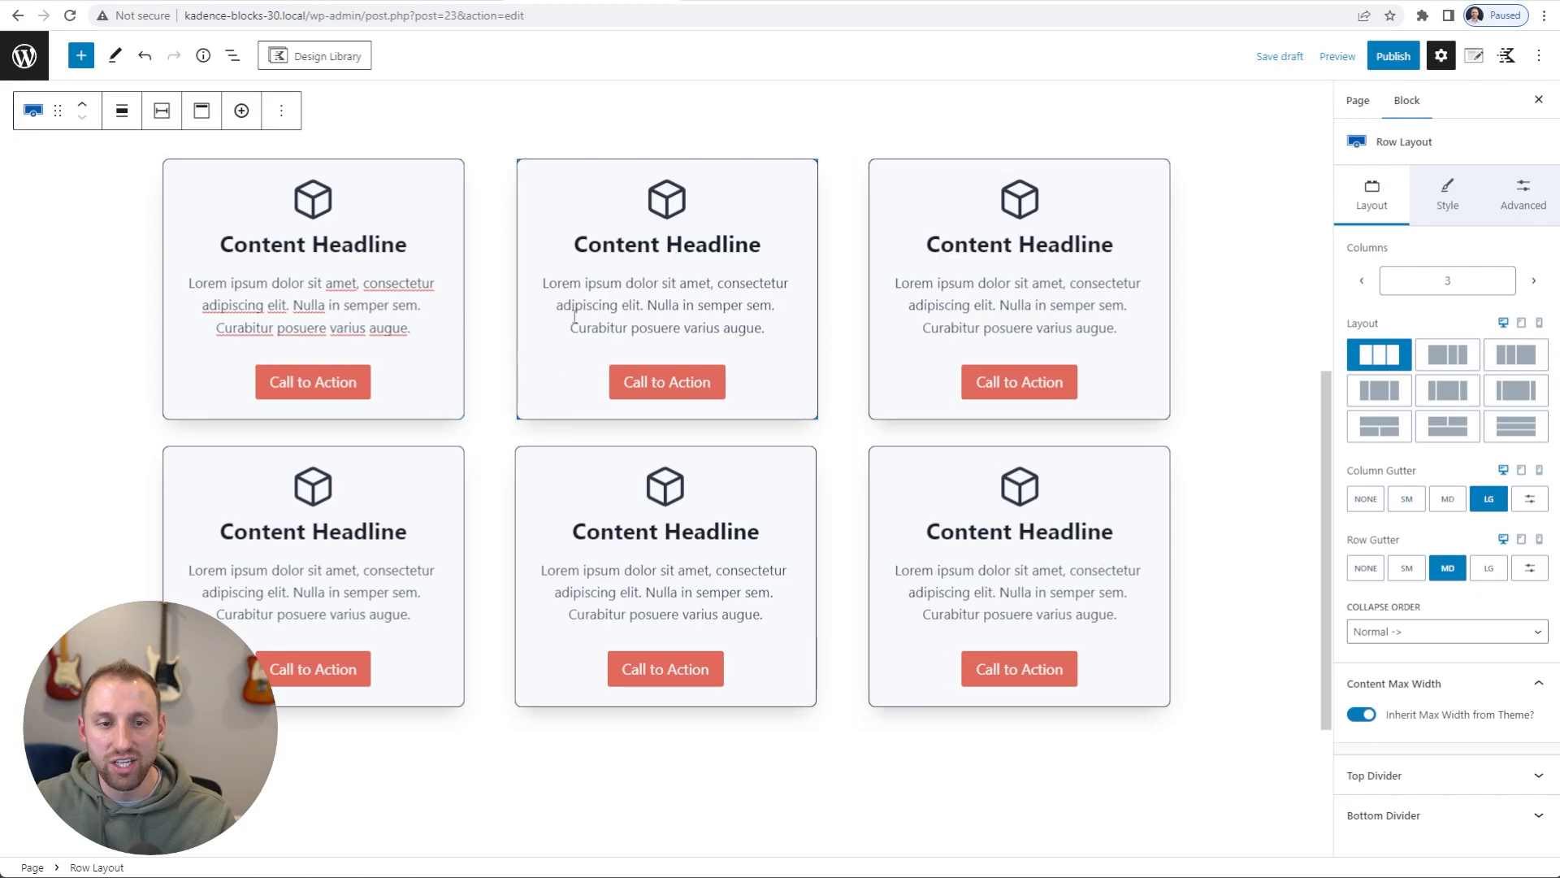
pyautogui.click(1486, 569)
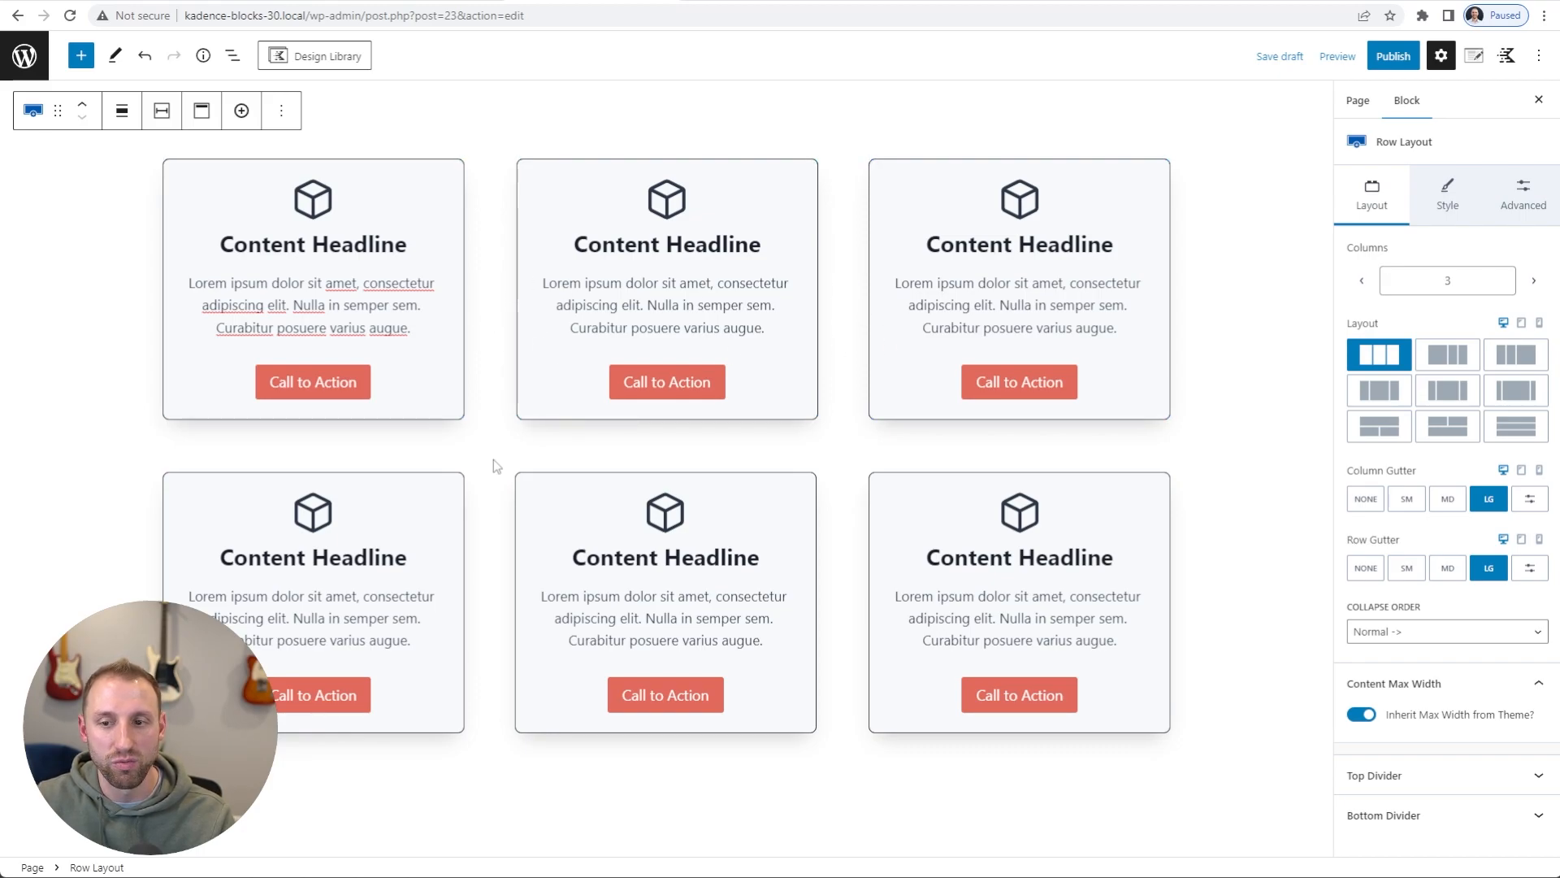
pyautogui.click(1452, 573)
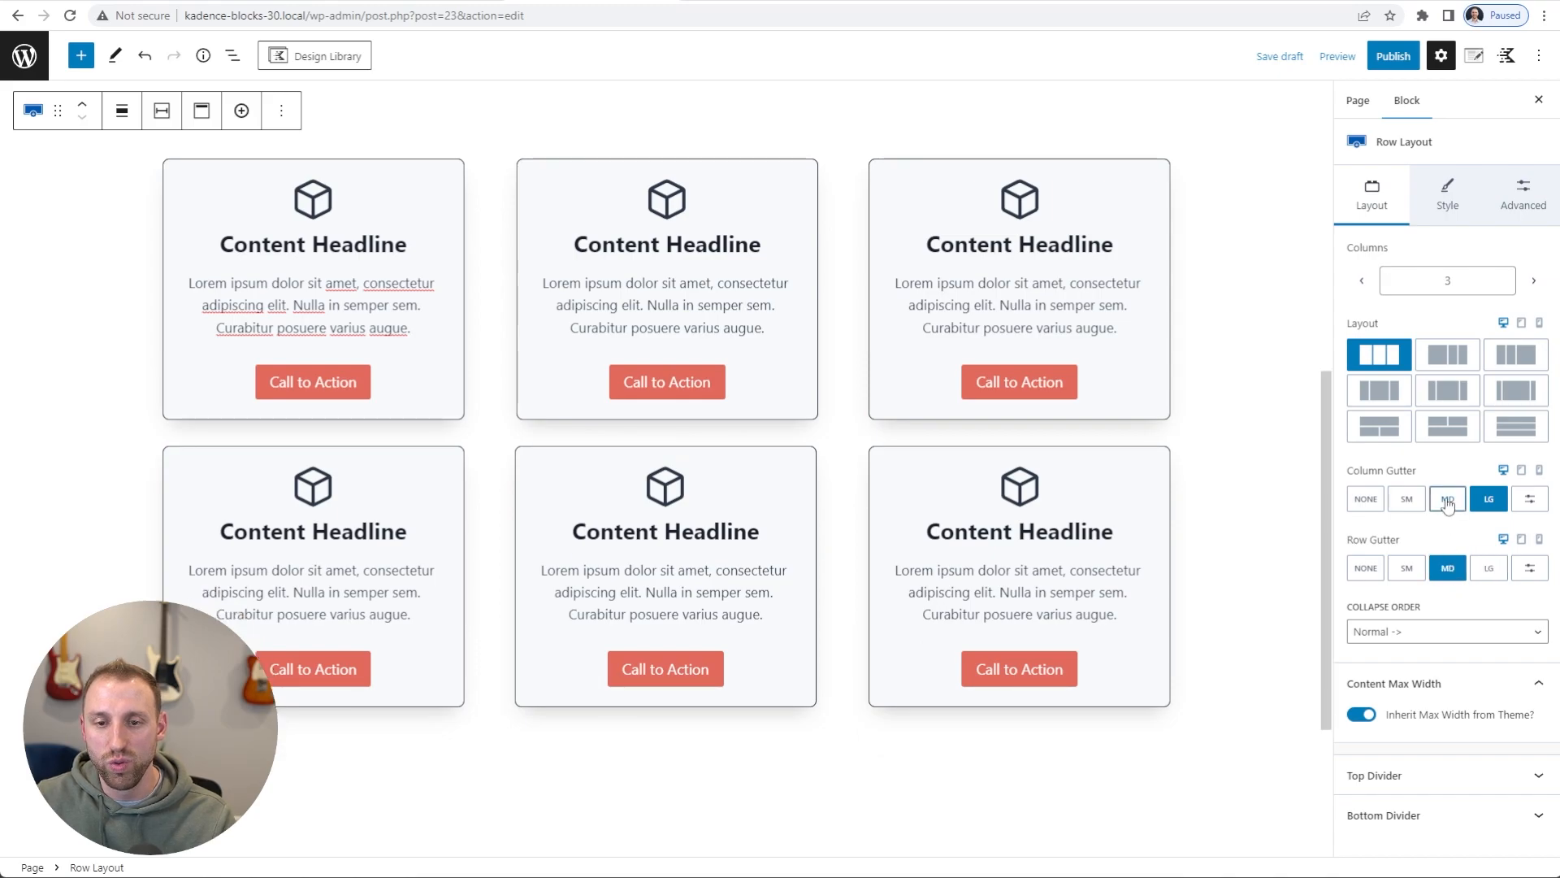
pyautogui.click(1447, 498)
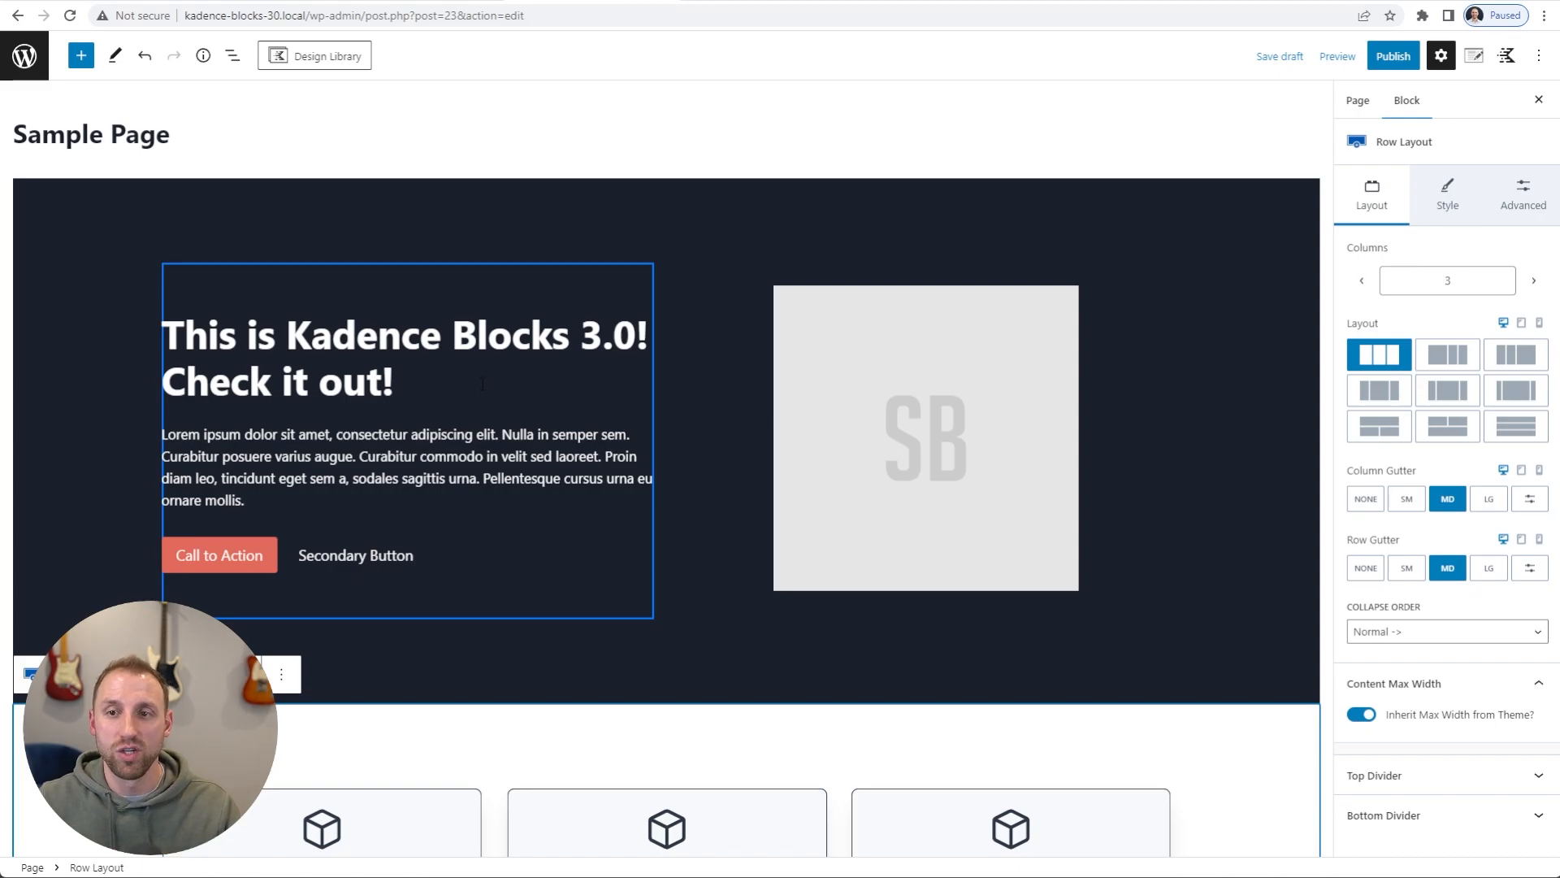
# Preview the page in a new tab and inspect the font-size CSS of the hero headline
pyautogui.click(1337, 56)
pyautogui.click(1227, 204)
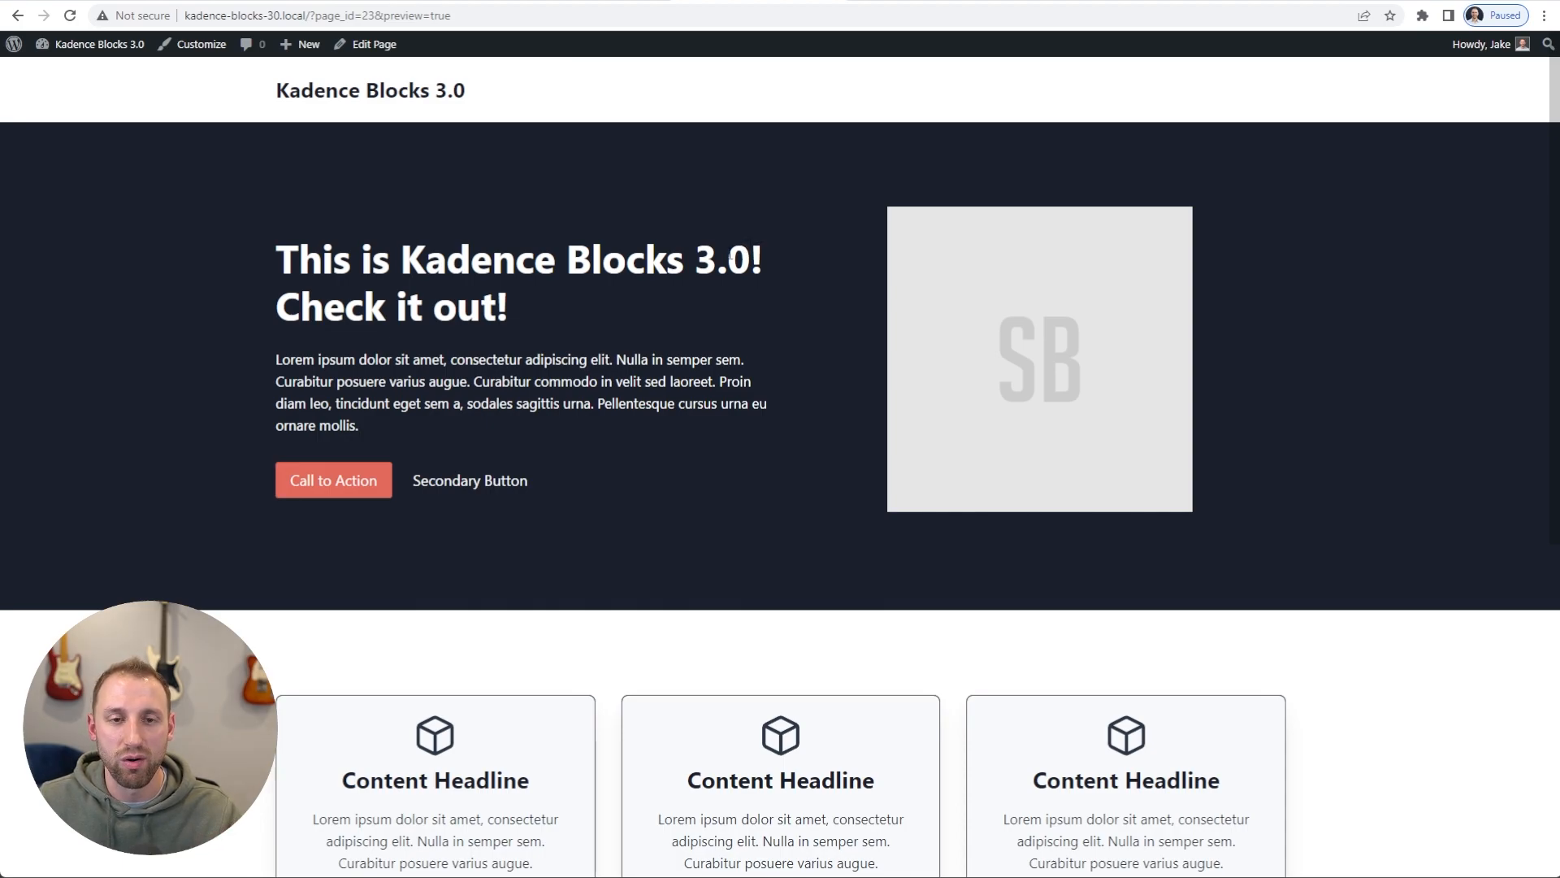
pyautogui.rightClick(730, 256)
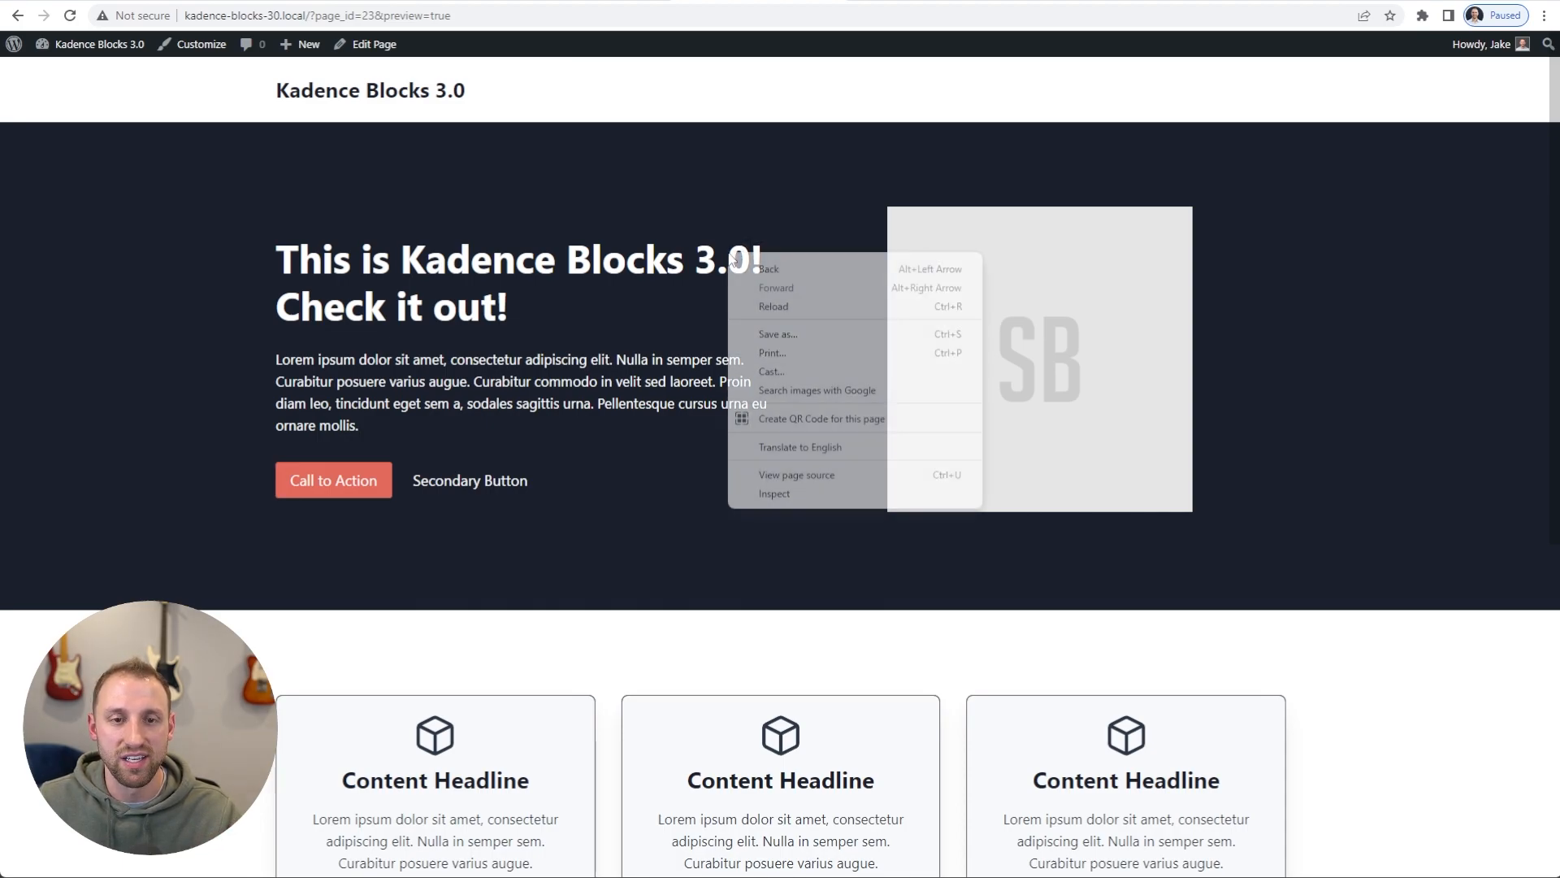
pyautogui.click(800, 501)
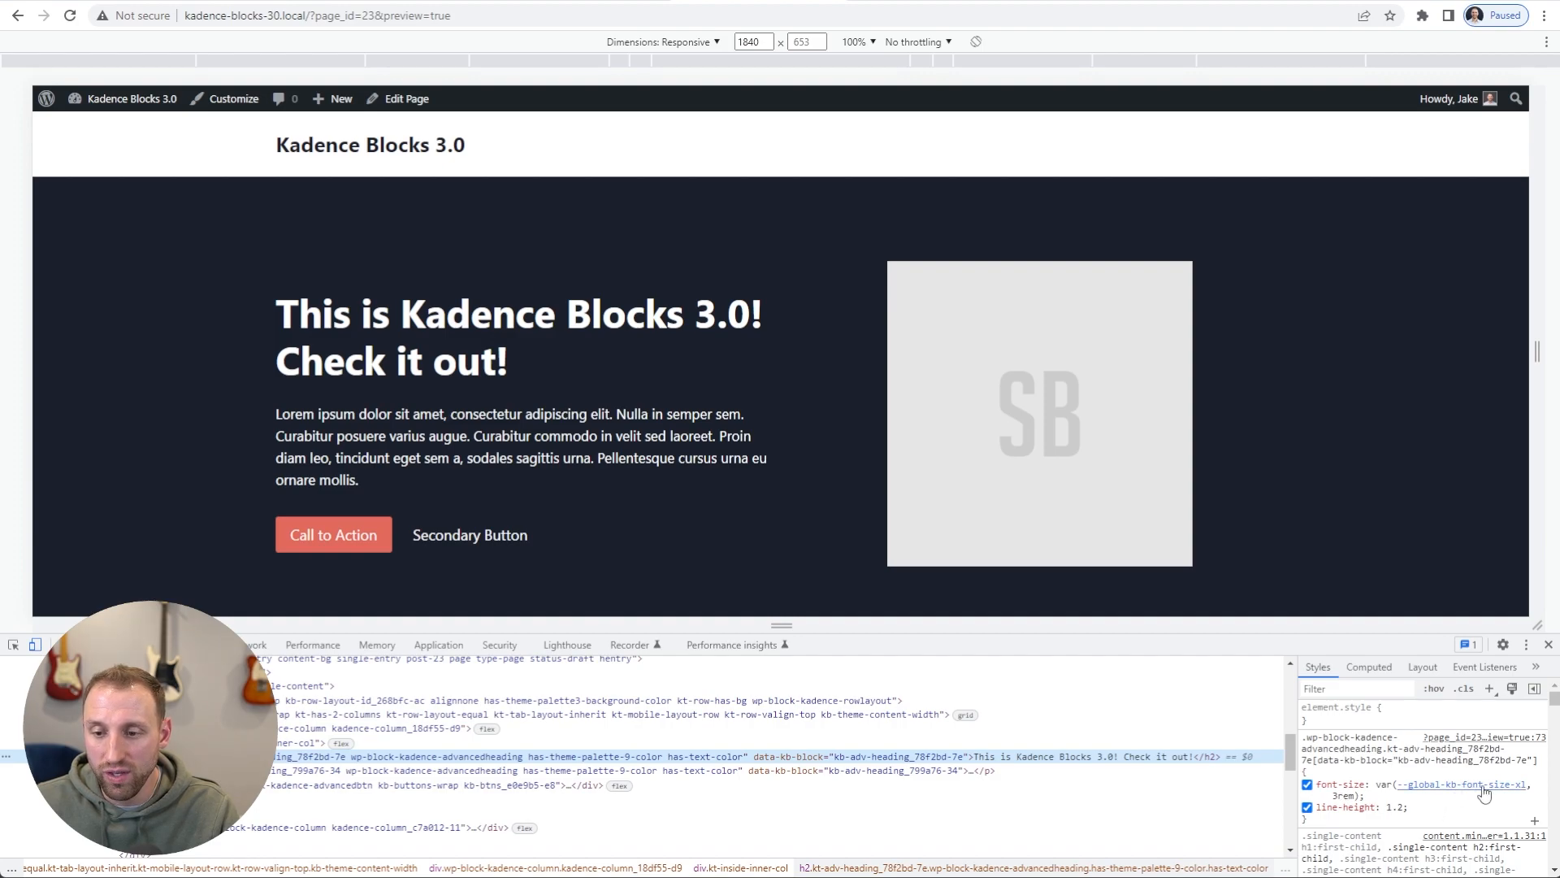
pyautogui.moveTo(1486, 793)
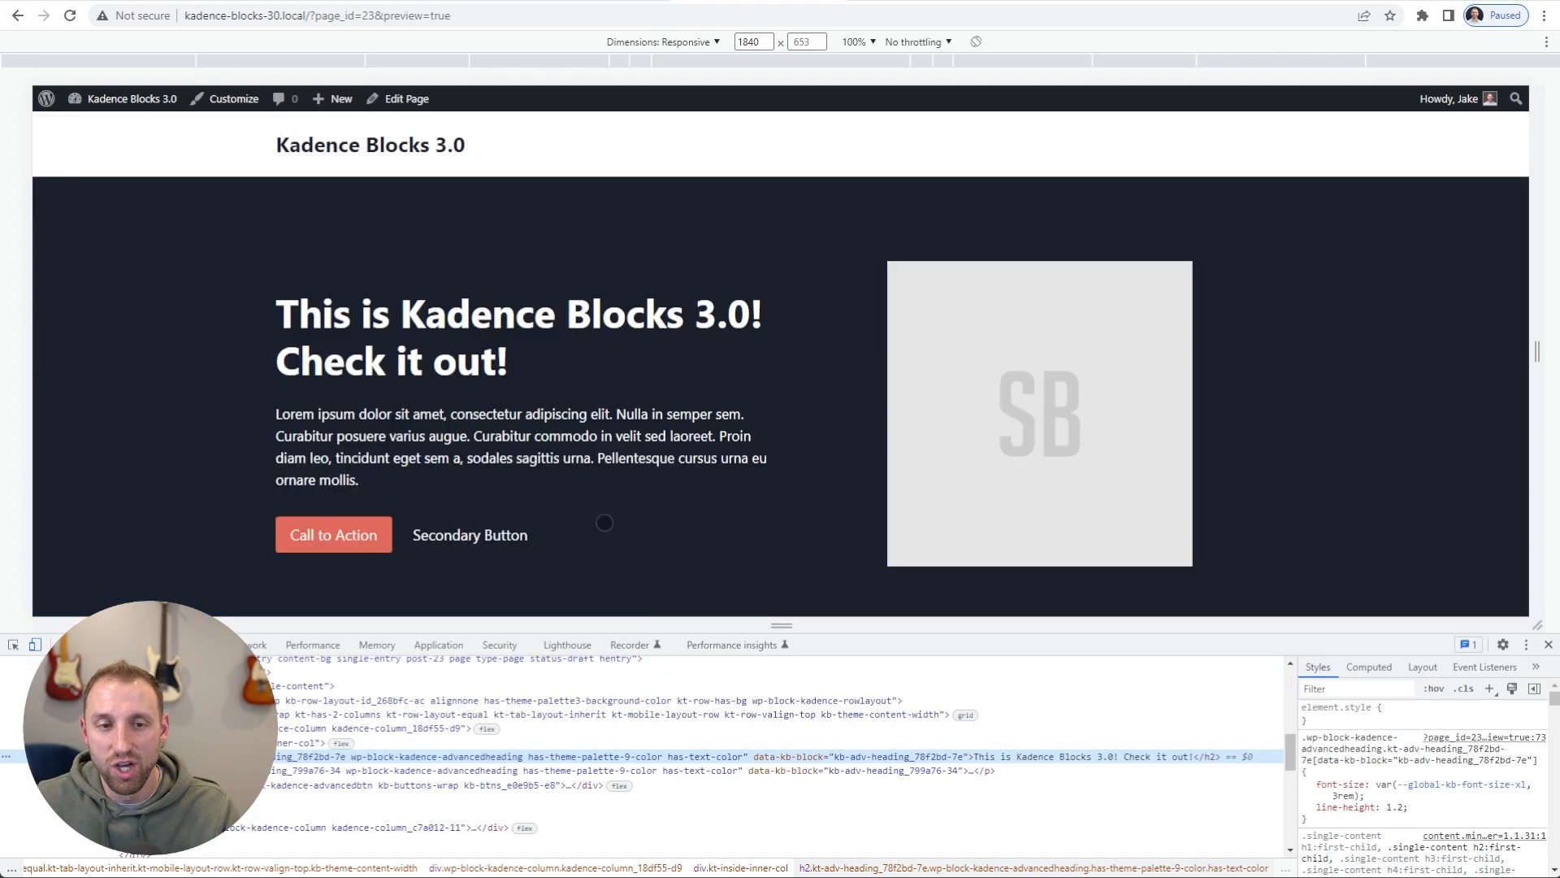
# Narrow the responsive preview to check how the hero headline and layout adapt to smaller screens
pyautogui.scroll(-1, 477, 469)
pyautogui.scroll(1, 843, 432)
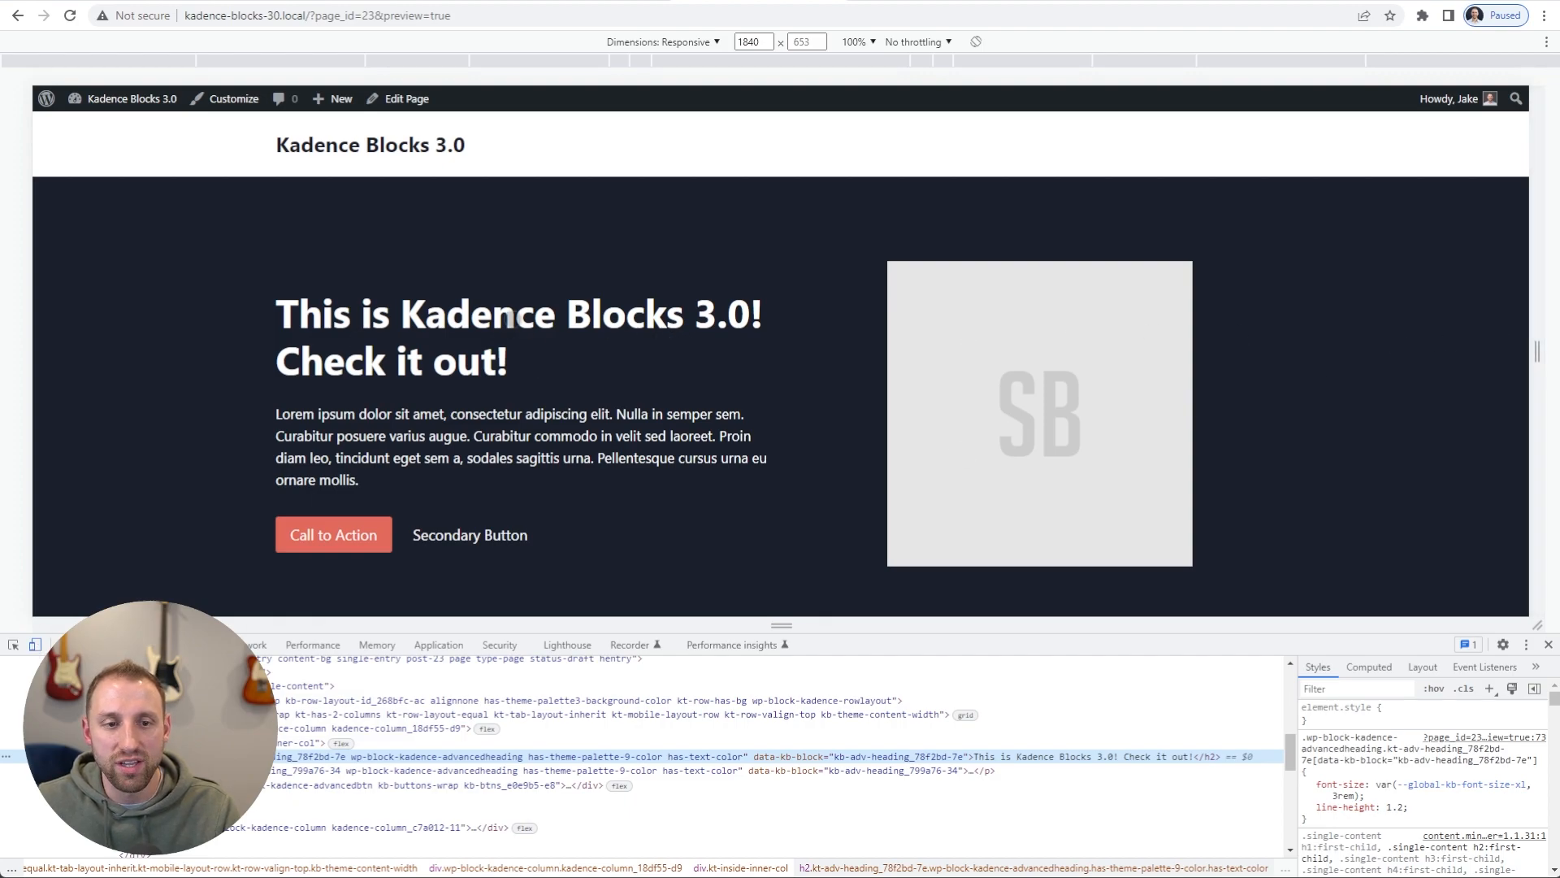
pyautogui.moveTo(1537, 349); pyautogui.dragTo(967, 359)
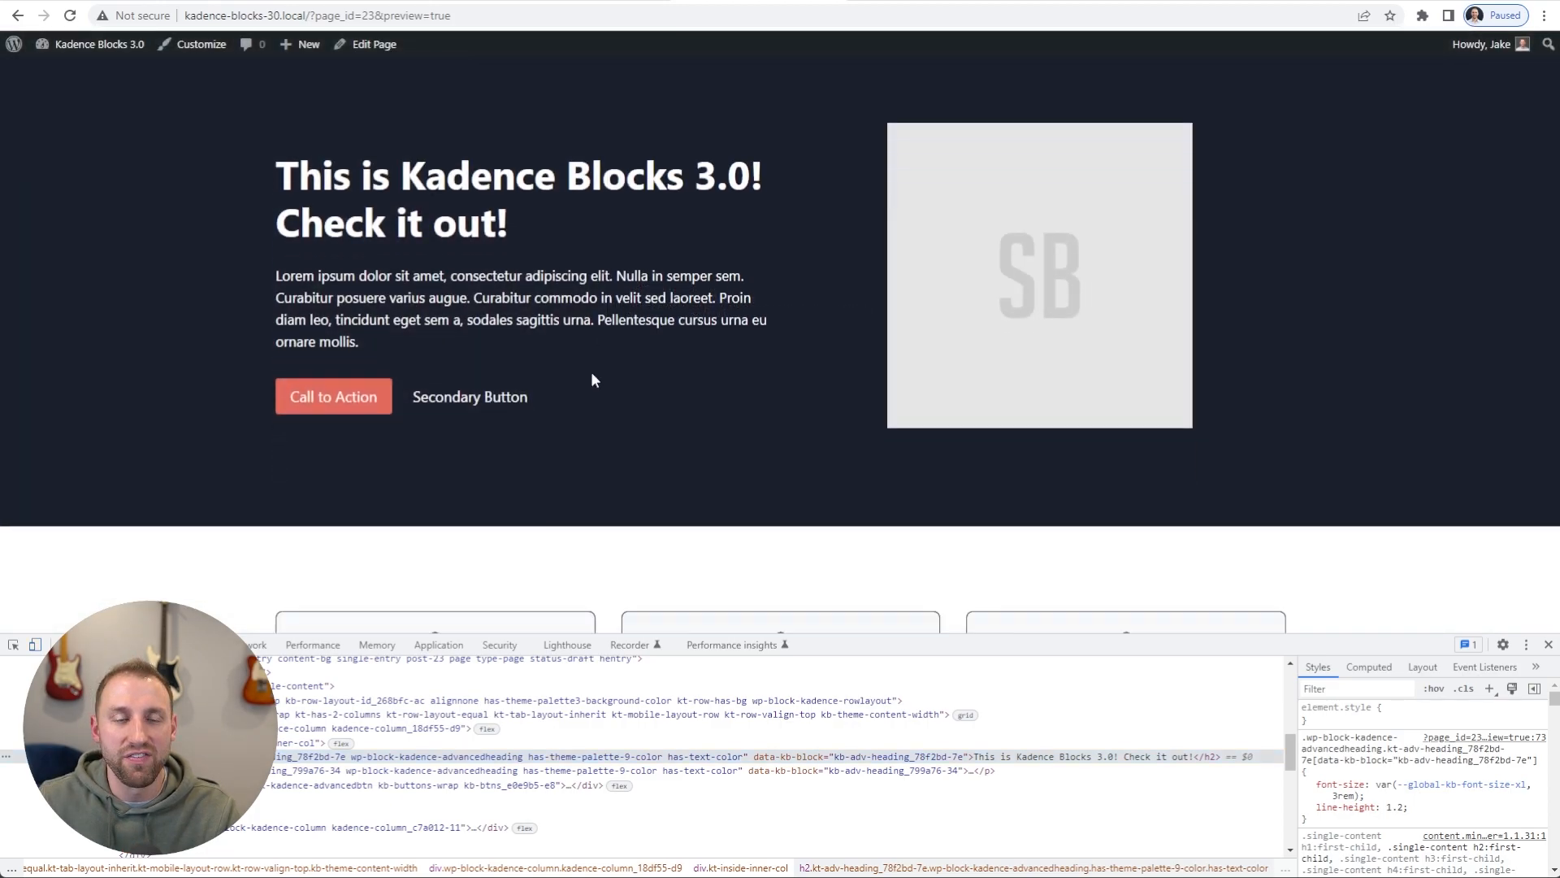
# Inspect the first content box in the preview and examine its padding, border and box-shadow CSS variables
pyautogui.scroll(-6, 592, 374)
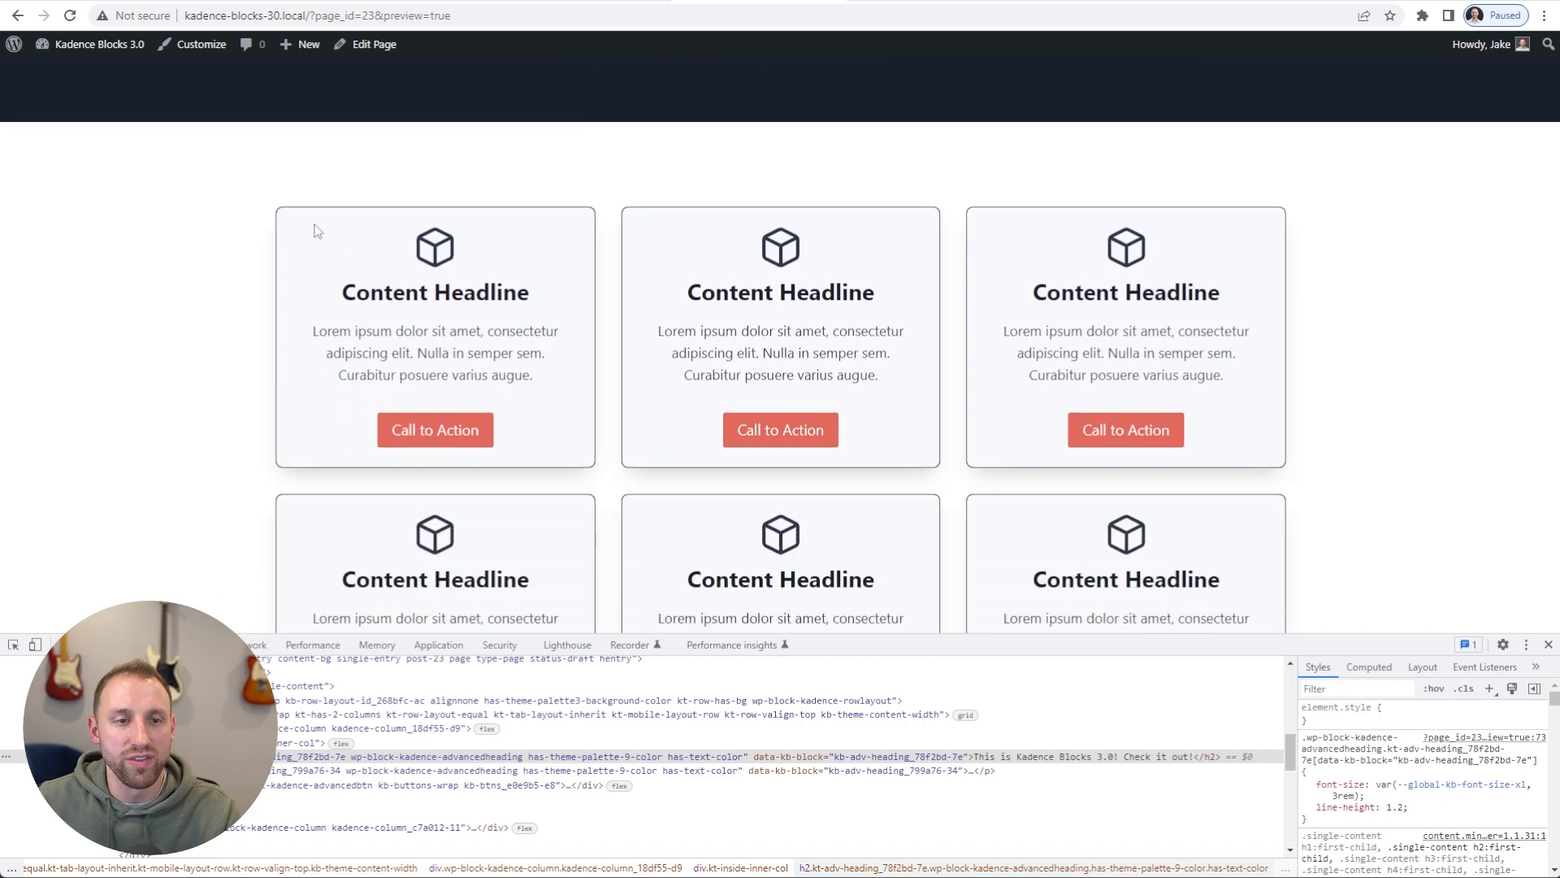
pyautogui.rightClick(287, 224)
pyautogui.click(325, 463)
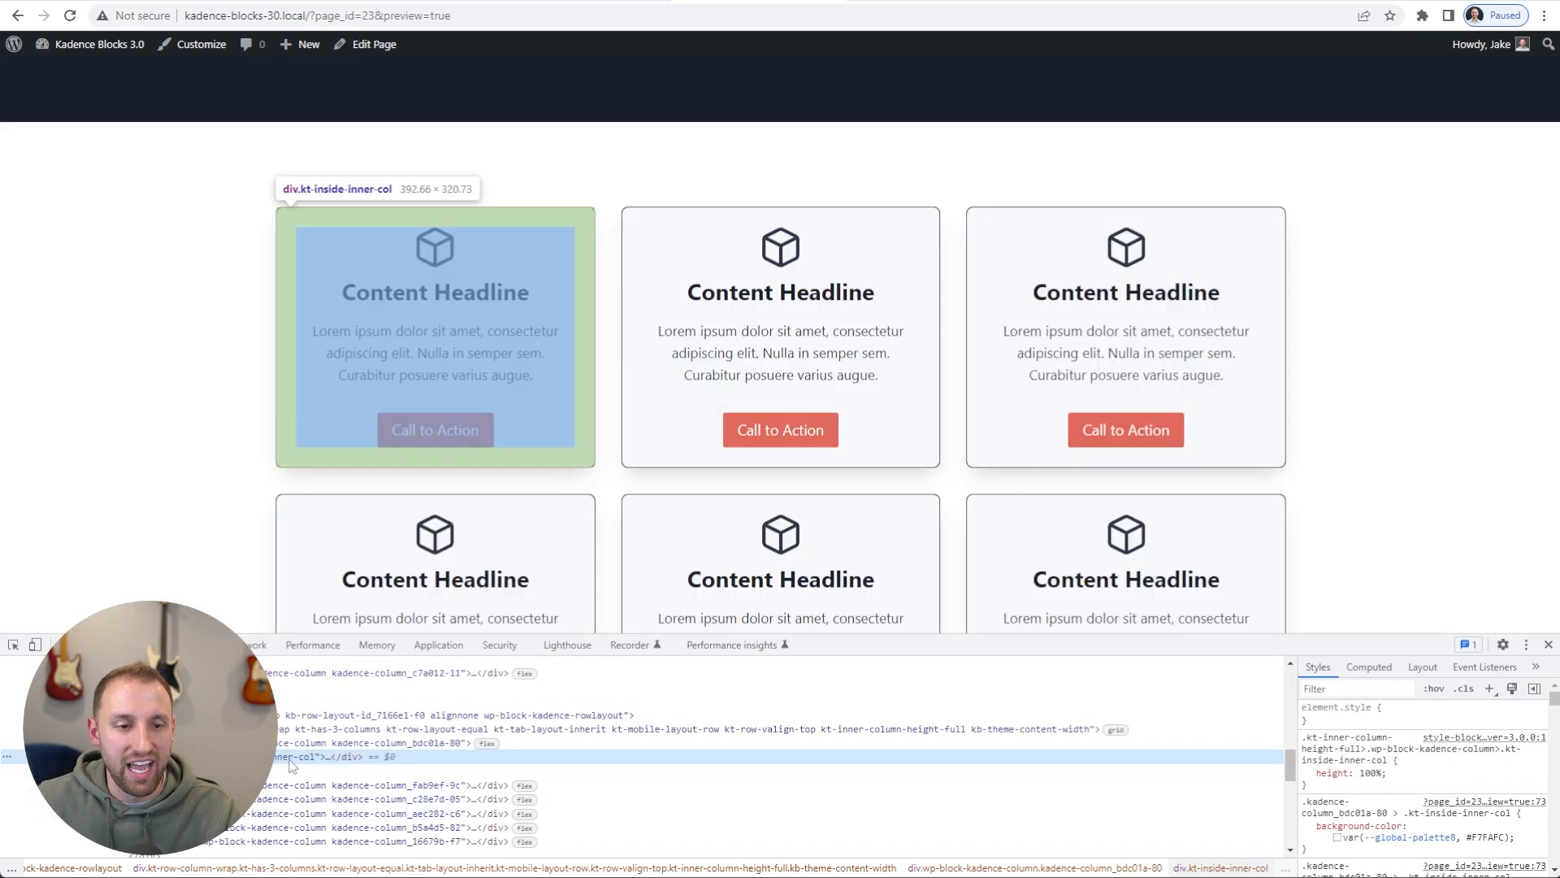
pyautogui.scroll(-2, 1419, 759)
pyautogui.scroll(-2, 1419, 760)
pyautogui.scroll(-2, 1366, 760)
pyautogui.scroll(-5, 1366, 760)
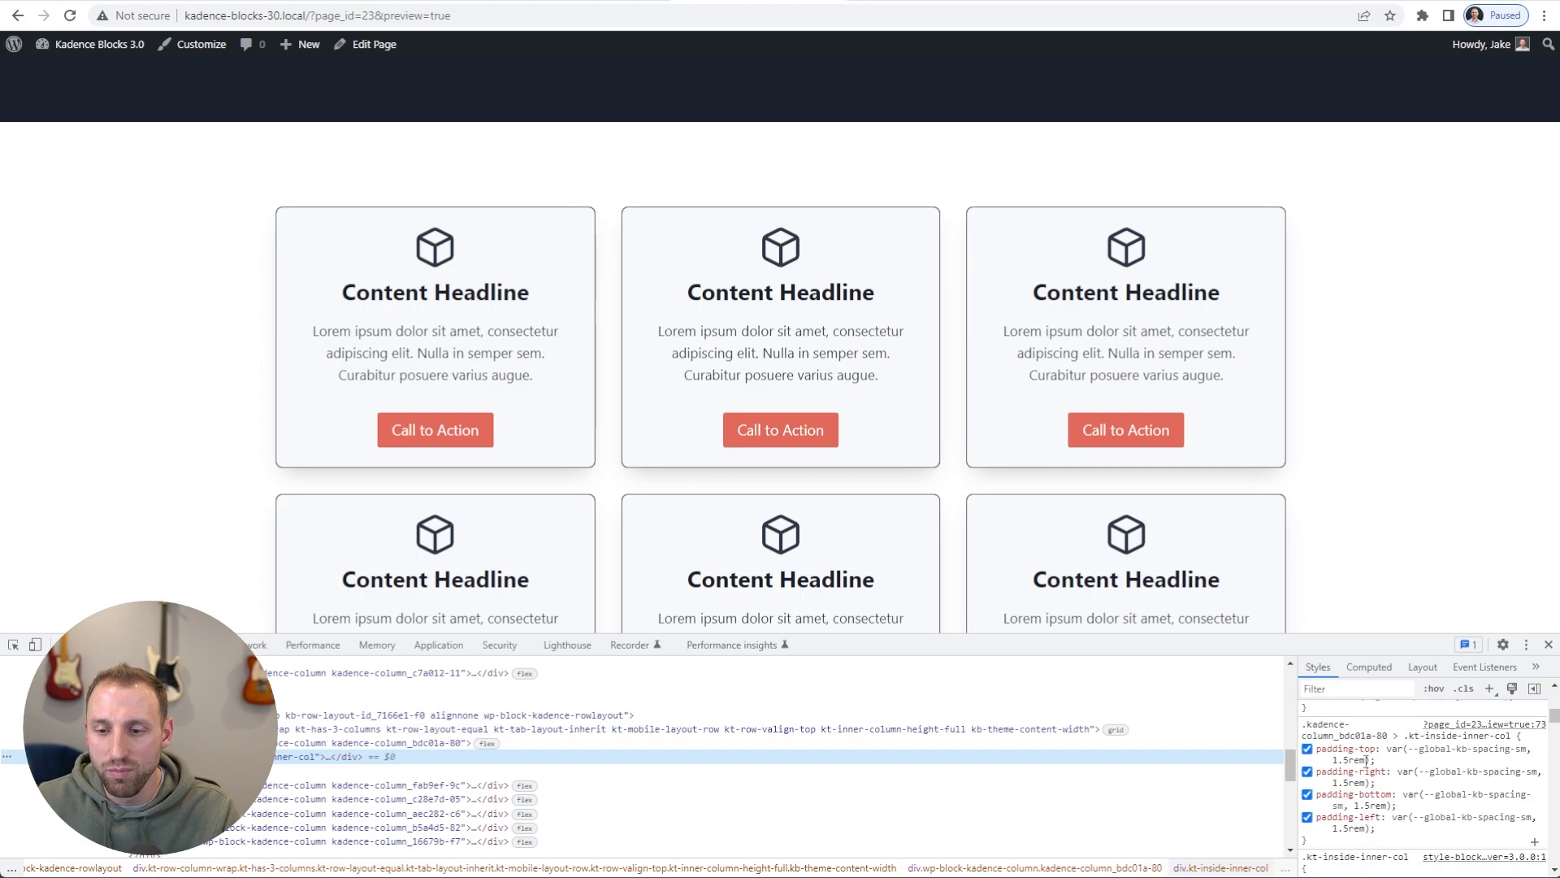
pyautogui.scroll(2, 1366, 760)
pyautogui.scroll(2, 1357, 754)
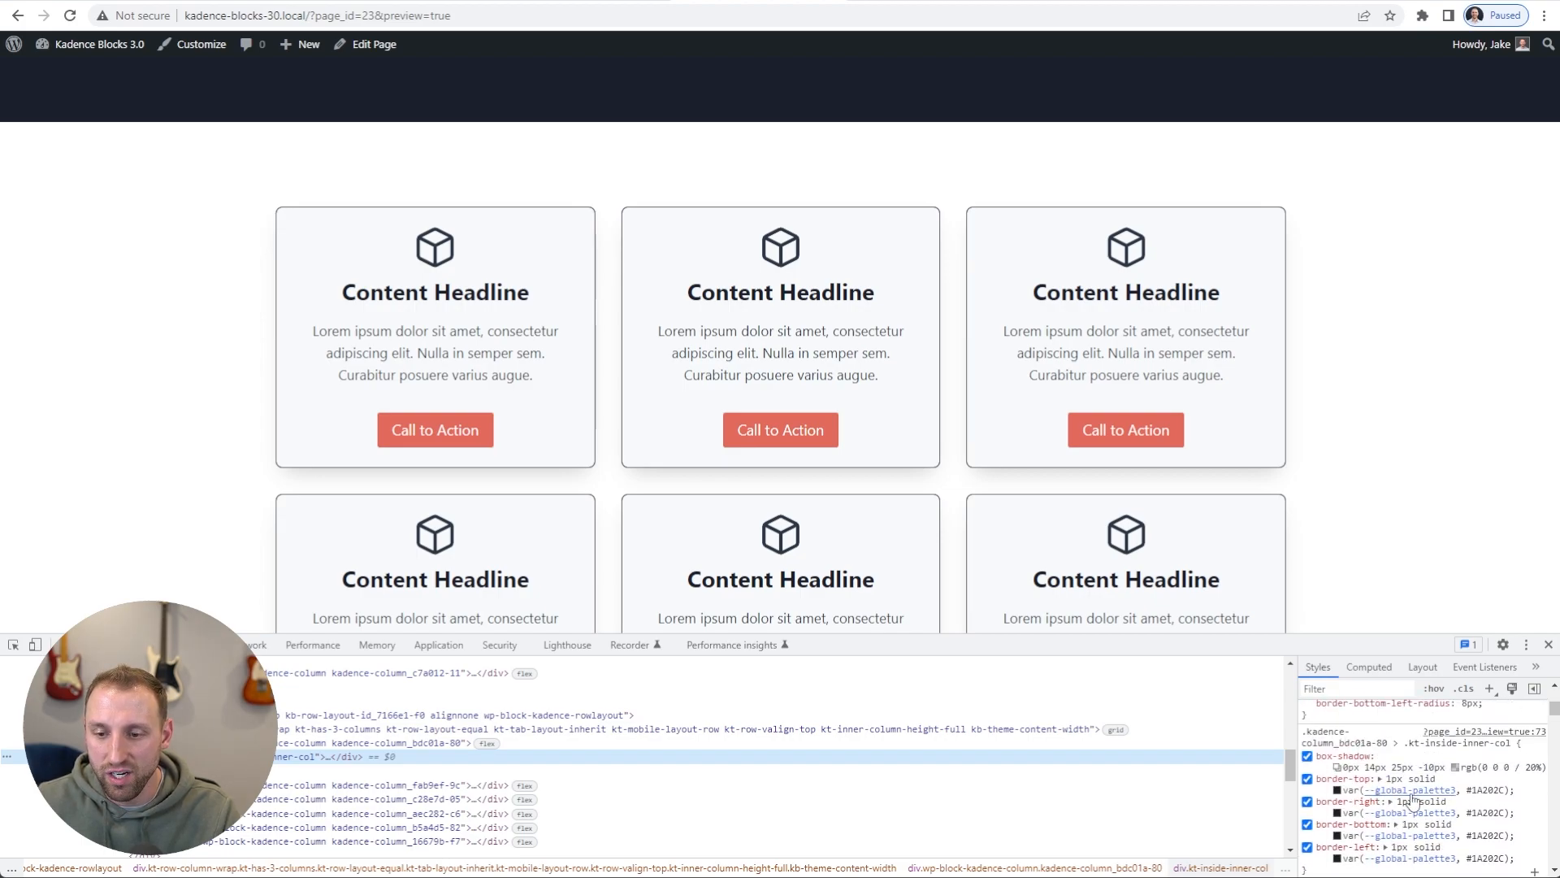
pyautogui.scroll(-2, 1402, 788)
pyautogui.scroll(-2, 1373, 756)
pyautogui.scroll(2, 1367, 720)
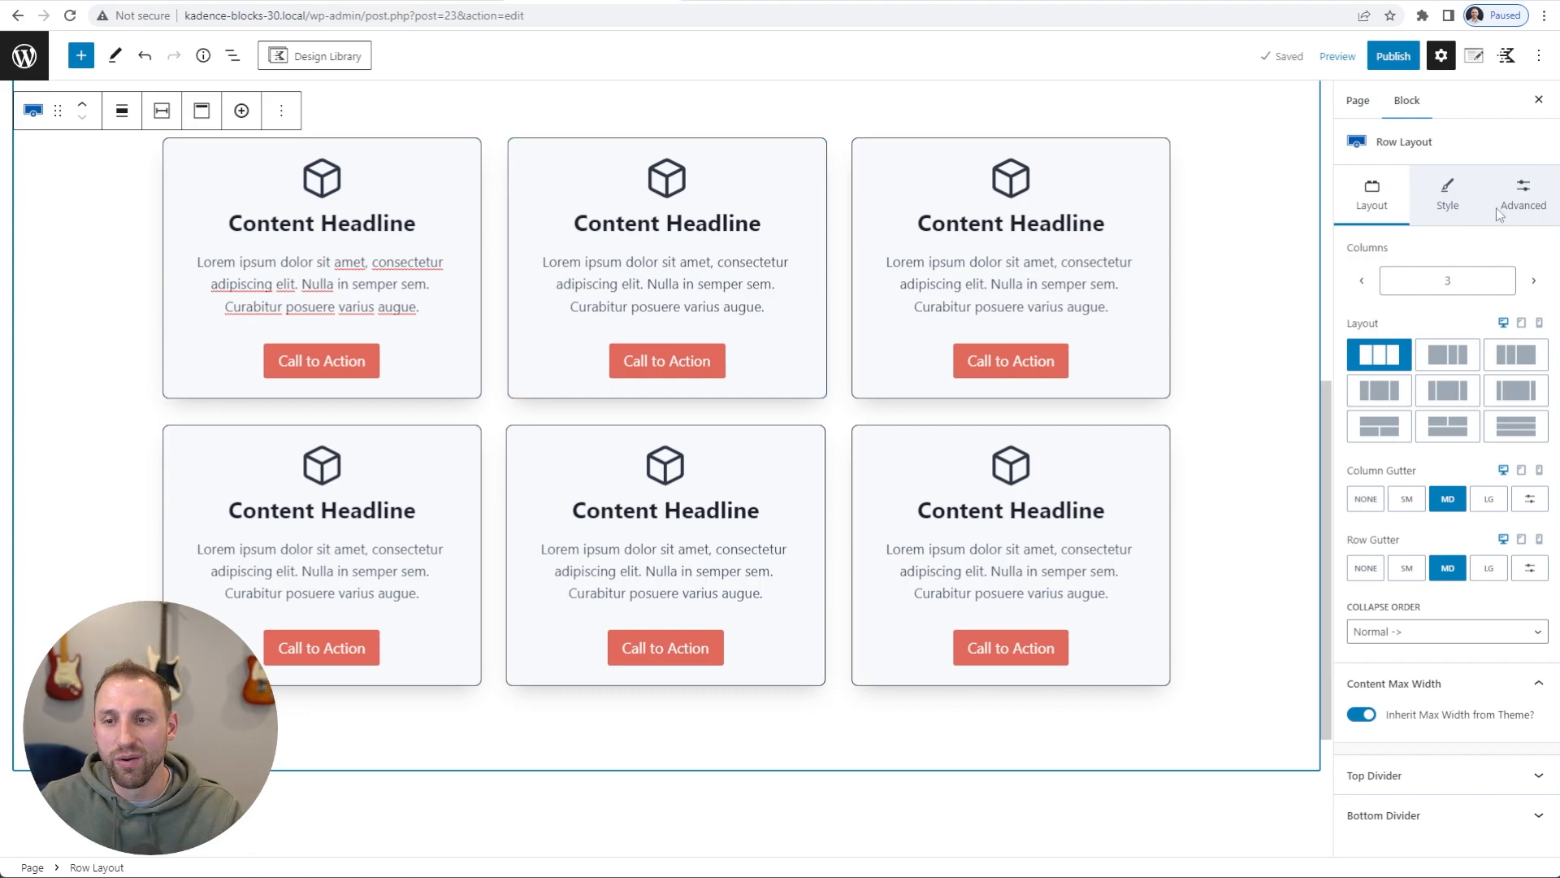
# Return to the page editor and examine the six-box row's Custom CSS, including its modal editor
pyautogui.click(1523, 195)
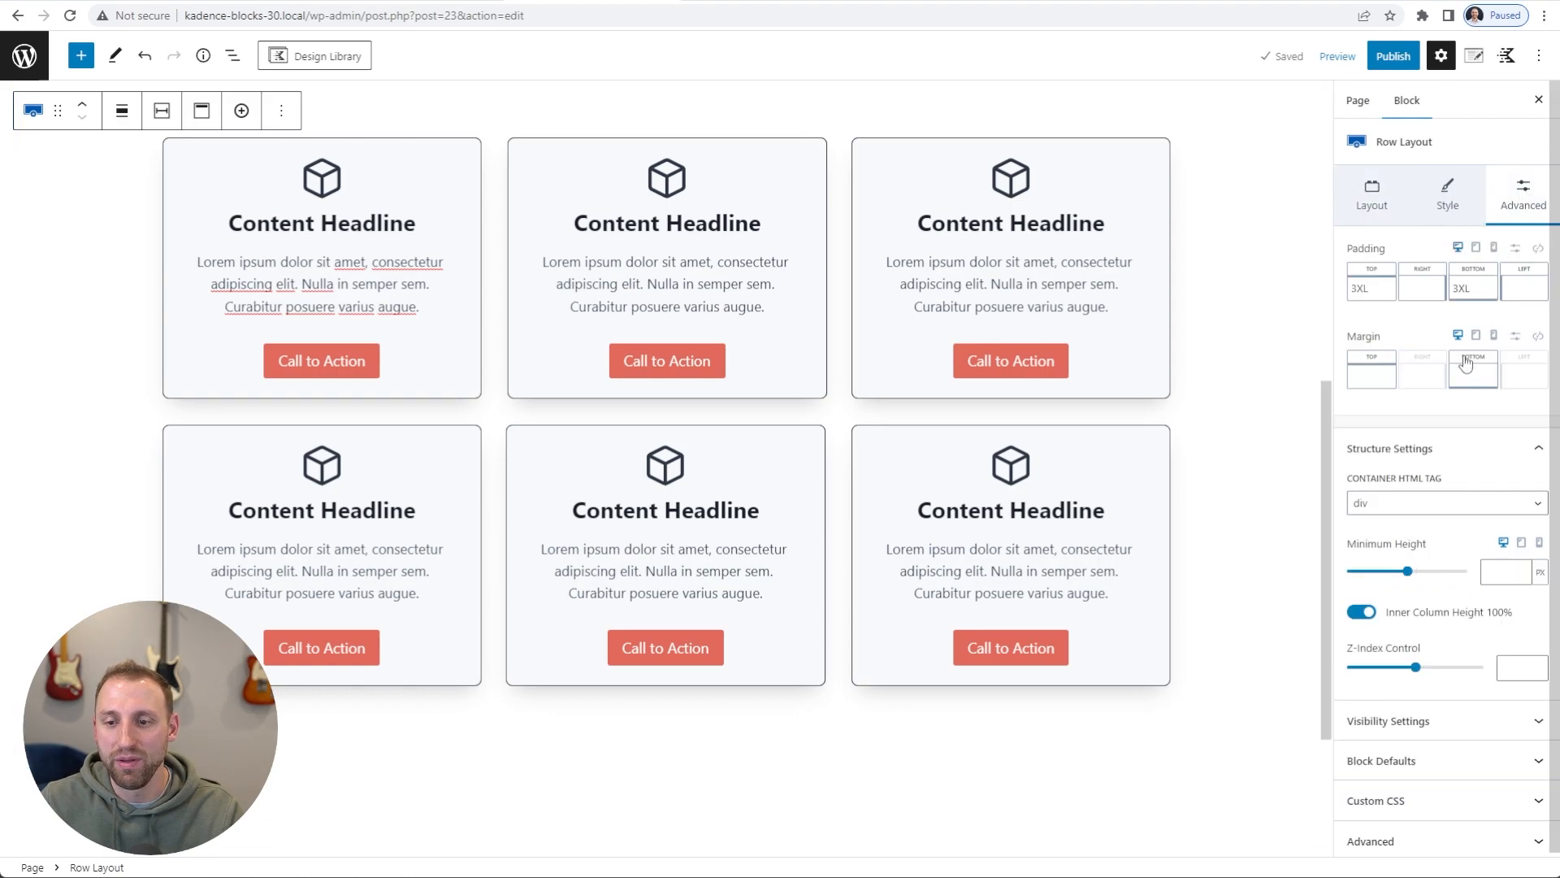
pyautogui.scroll(-1, 1525, 440)
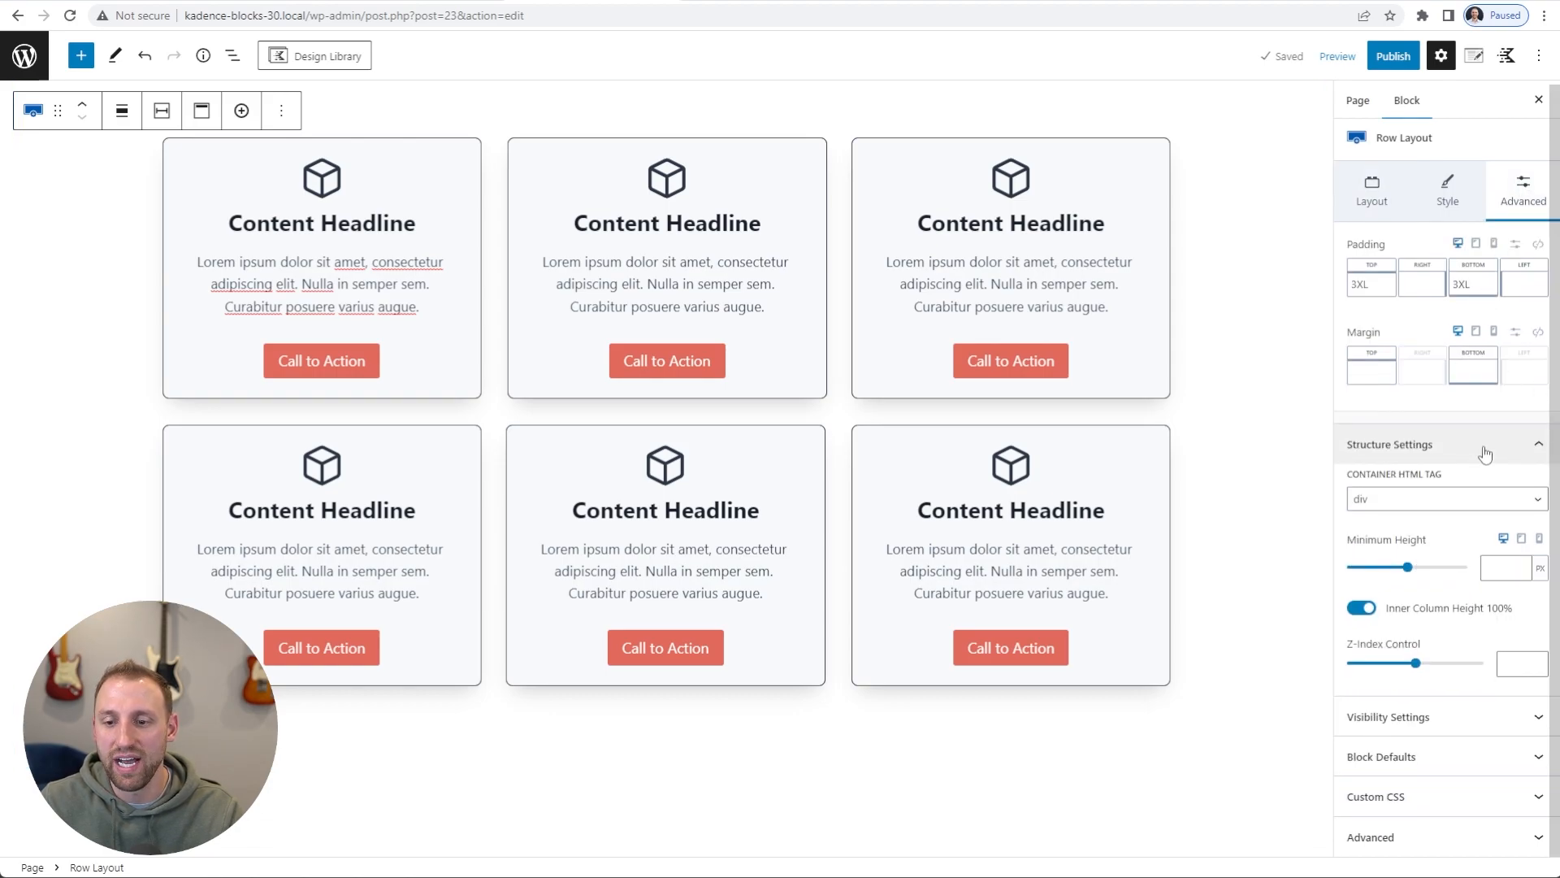
pyautogui.click(1444, 796)
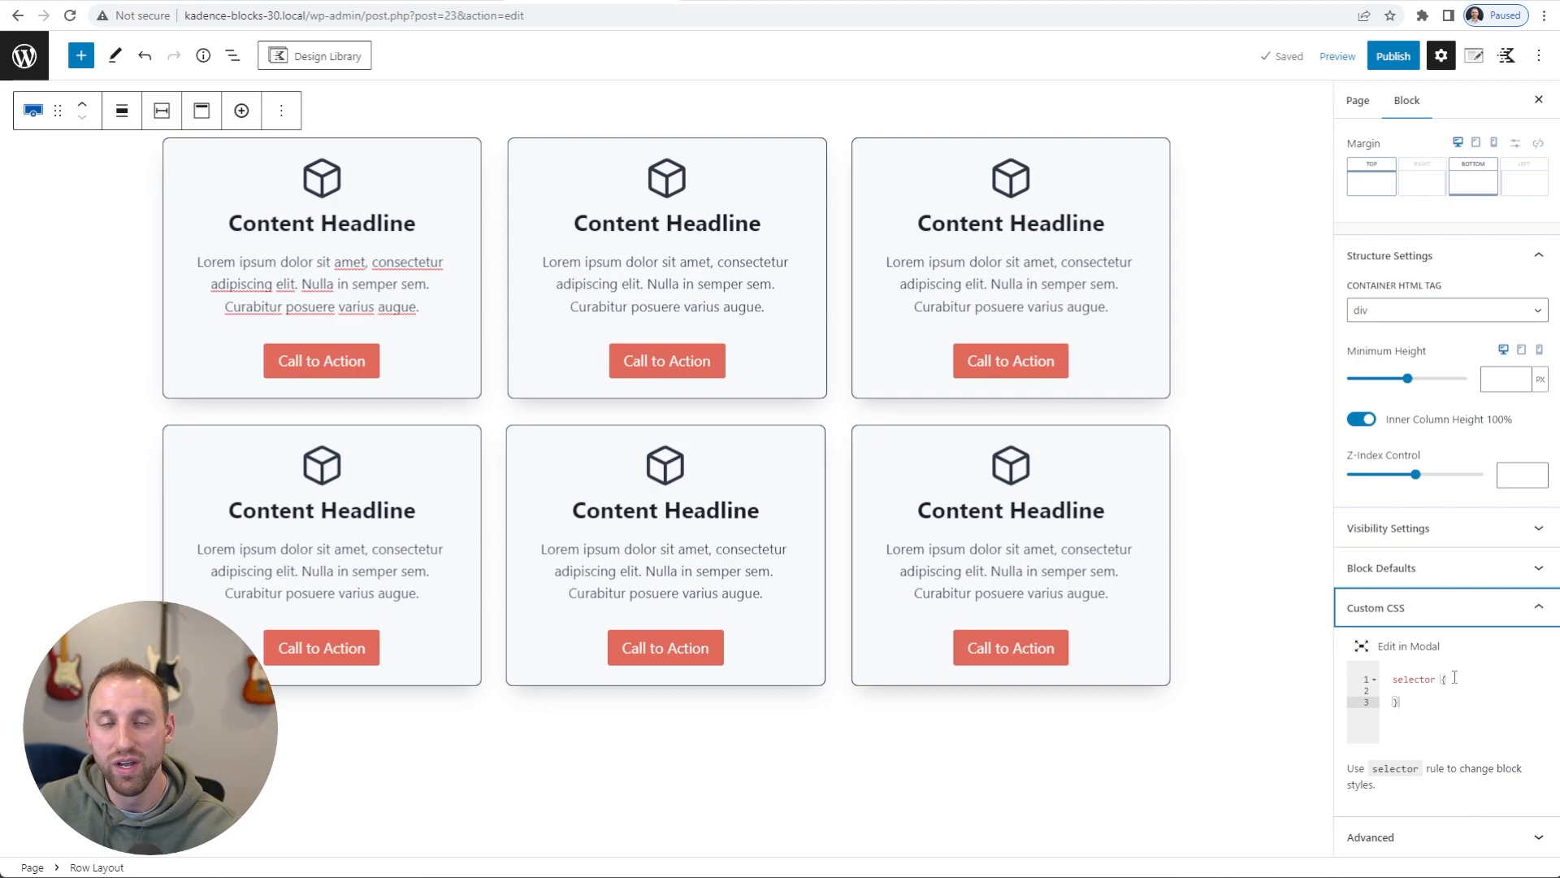
pyautogui.click(1457, 678)
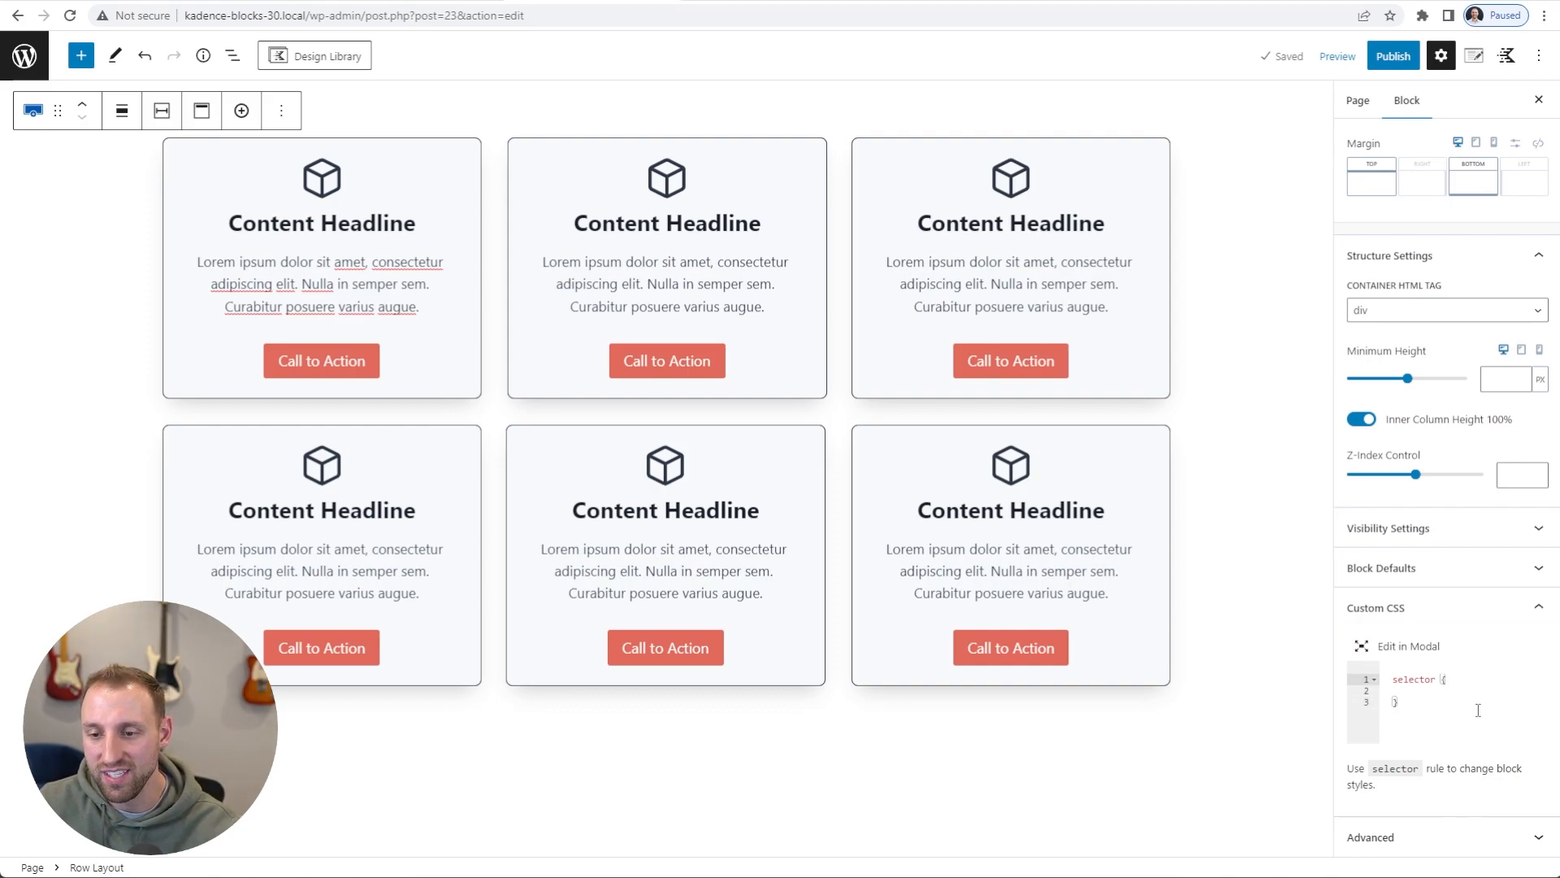
pyautogui.click(1398, 655)
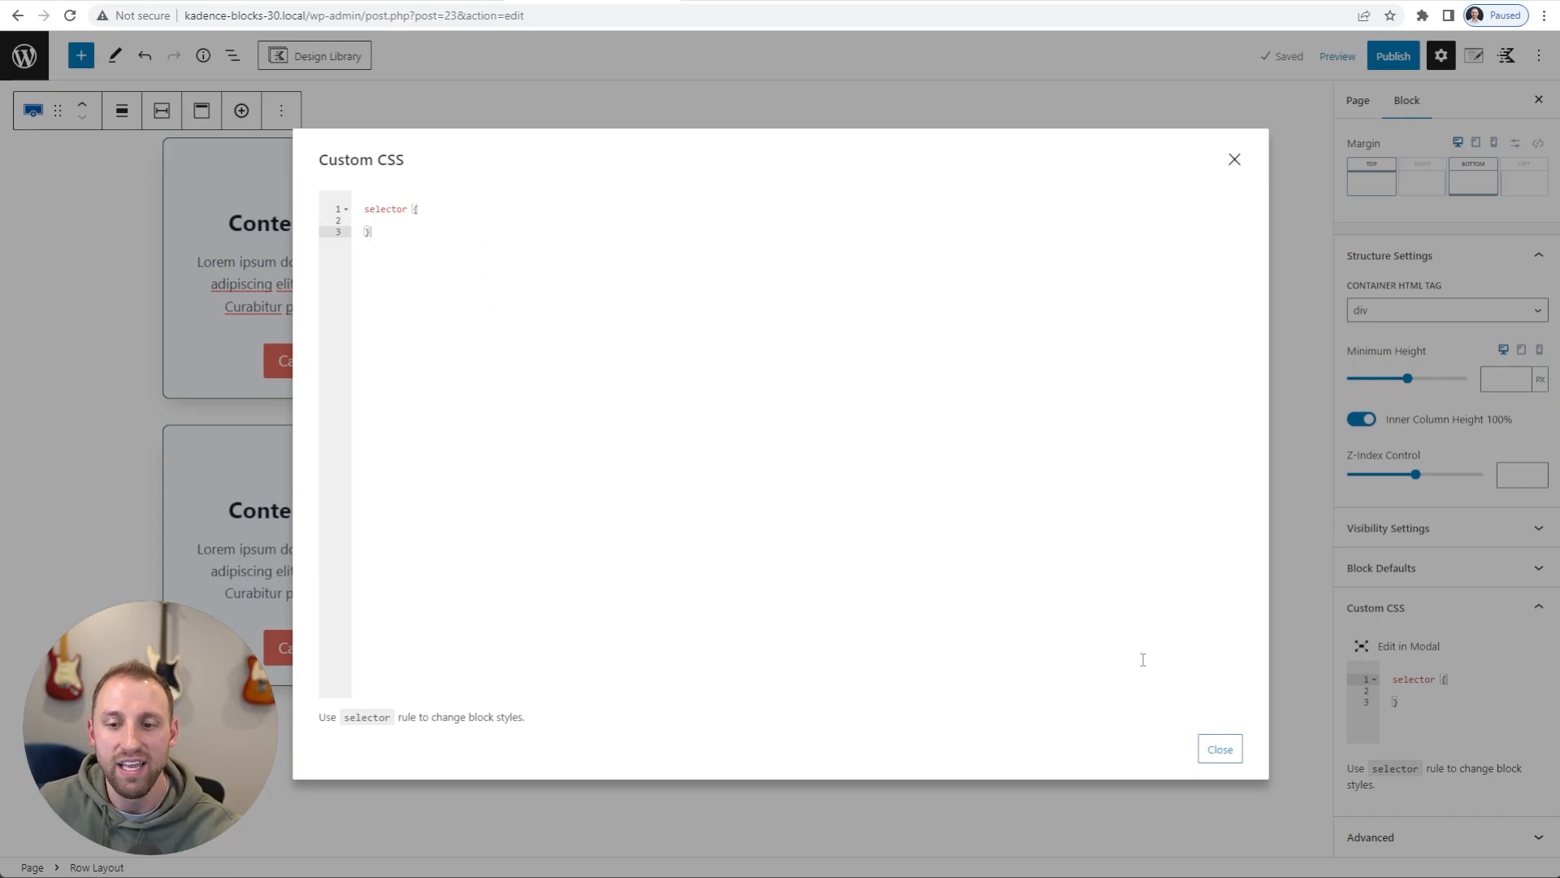
pyautogui.click(1220, 749)
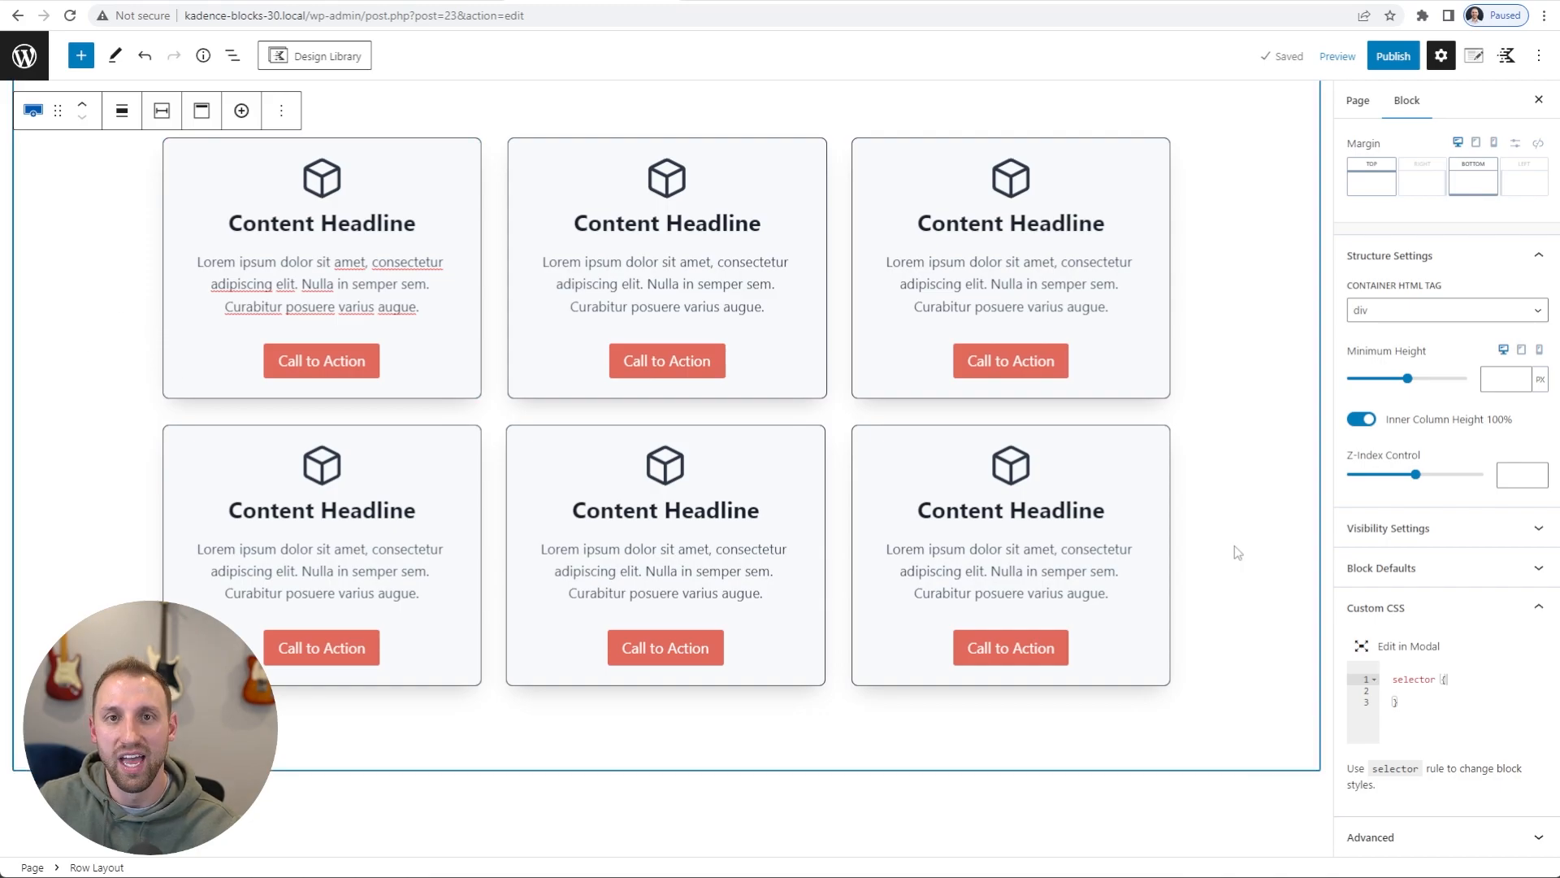
# Start saving the row's current attributes as the block's default and cancel the confirmation
pyautogui.click(1422, 573)
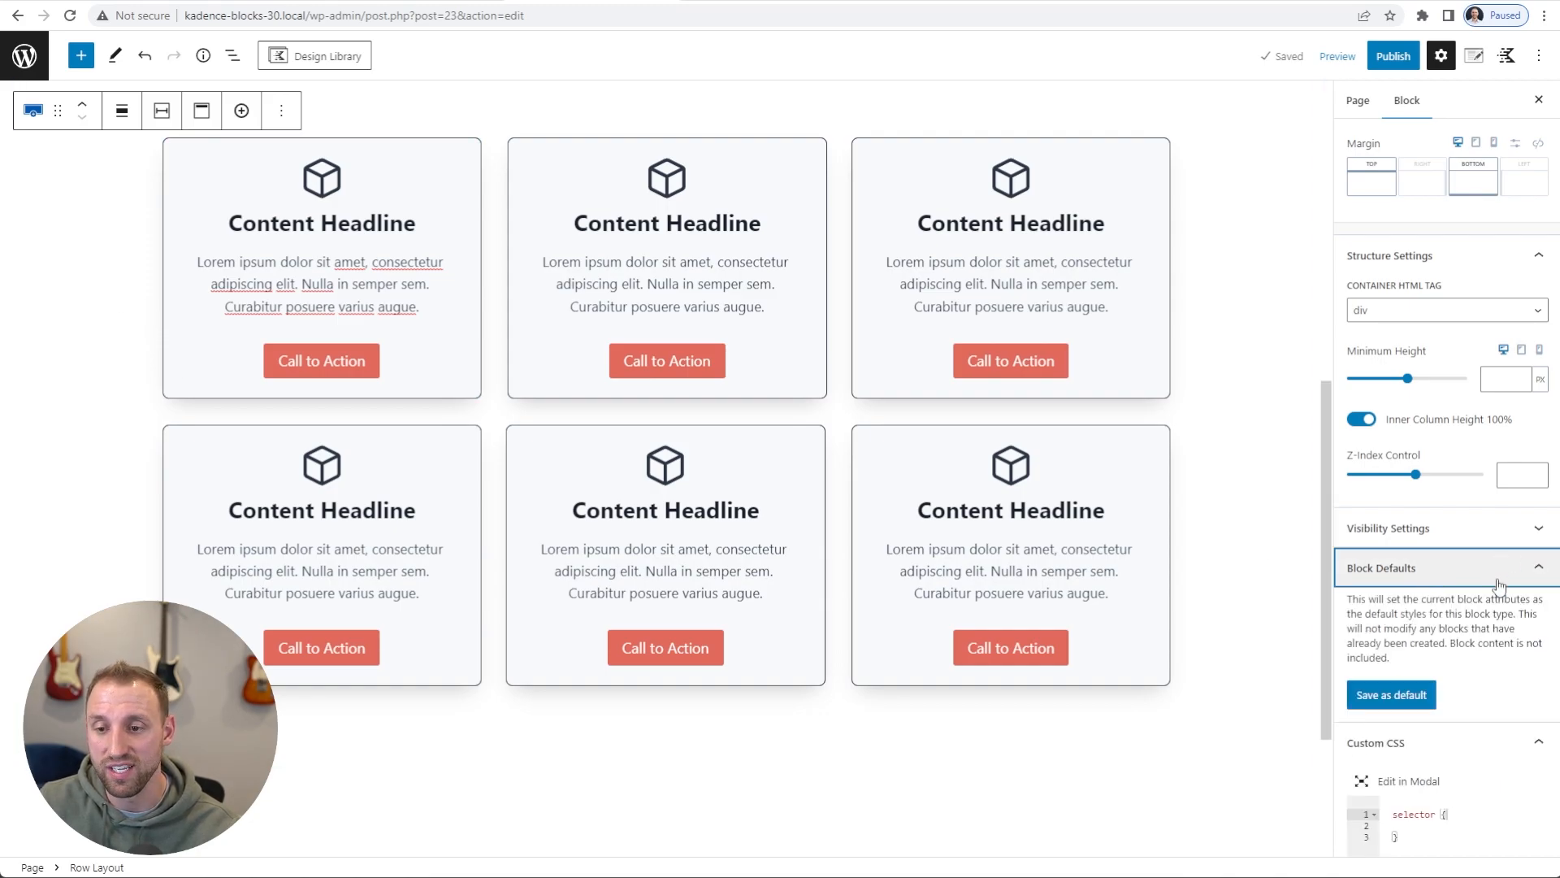
pyautogui.scroll(-1, 1500, 585)
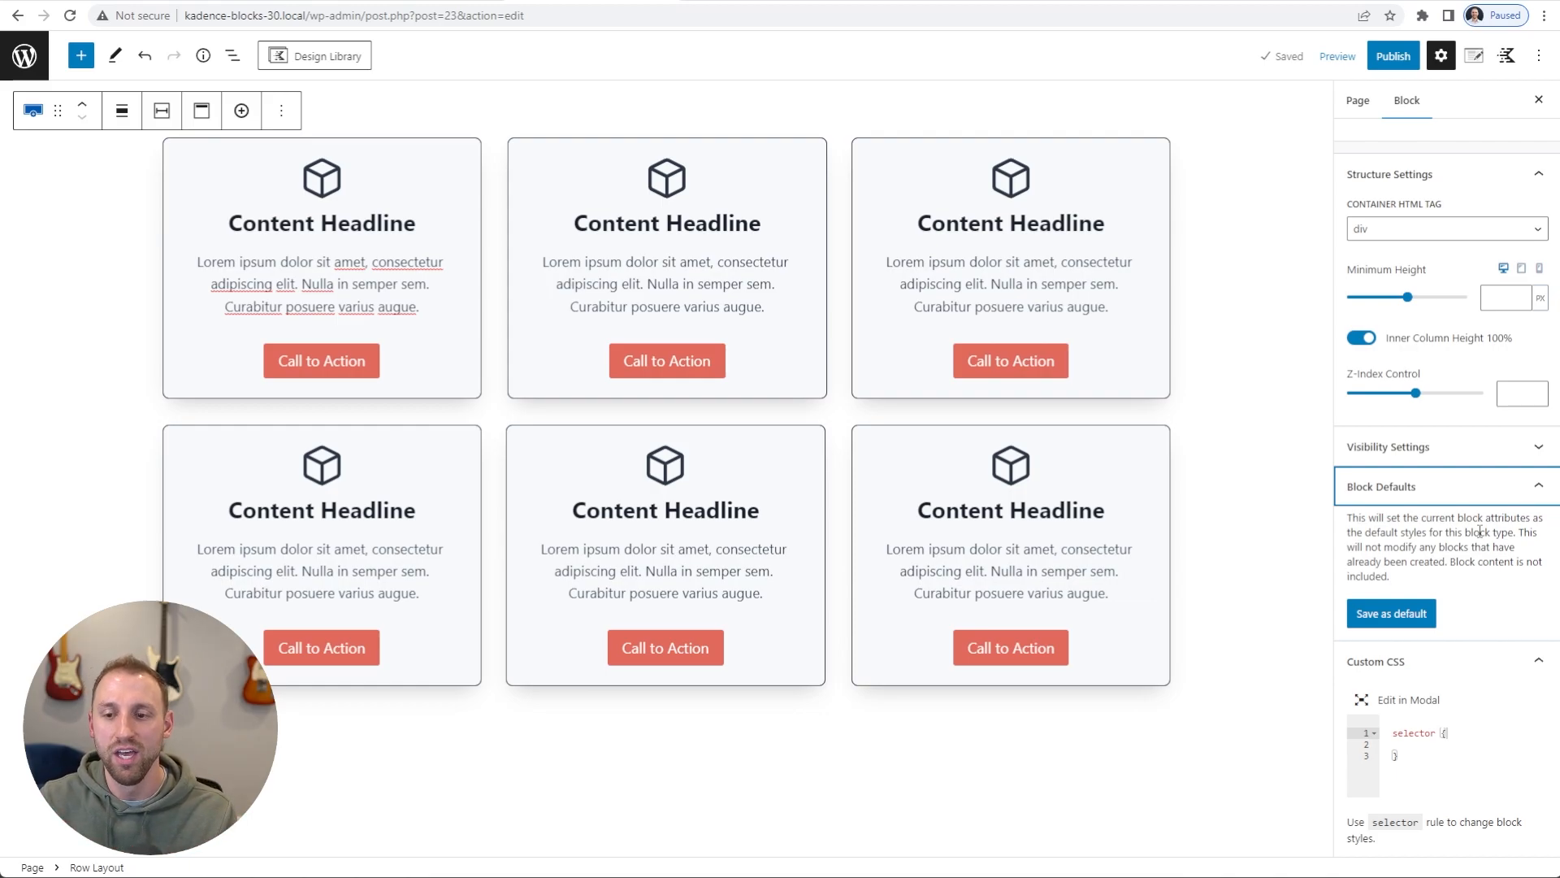
pyautogui.click(1404, 613)
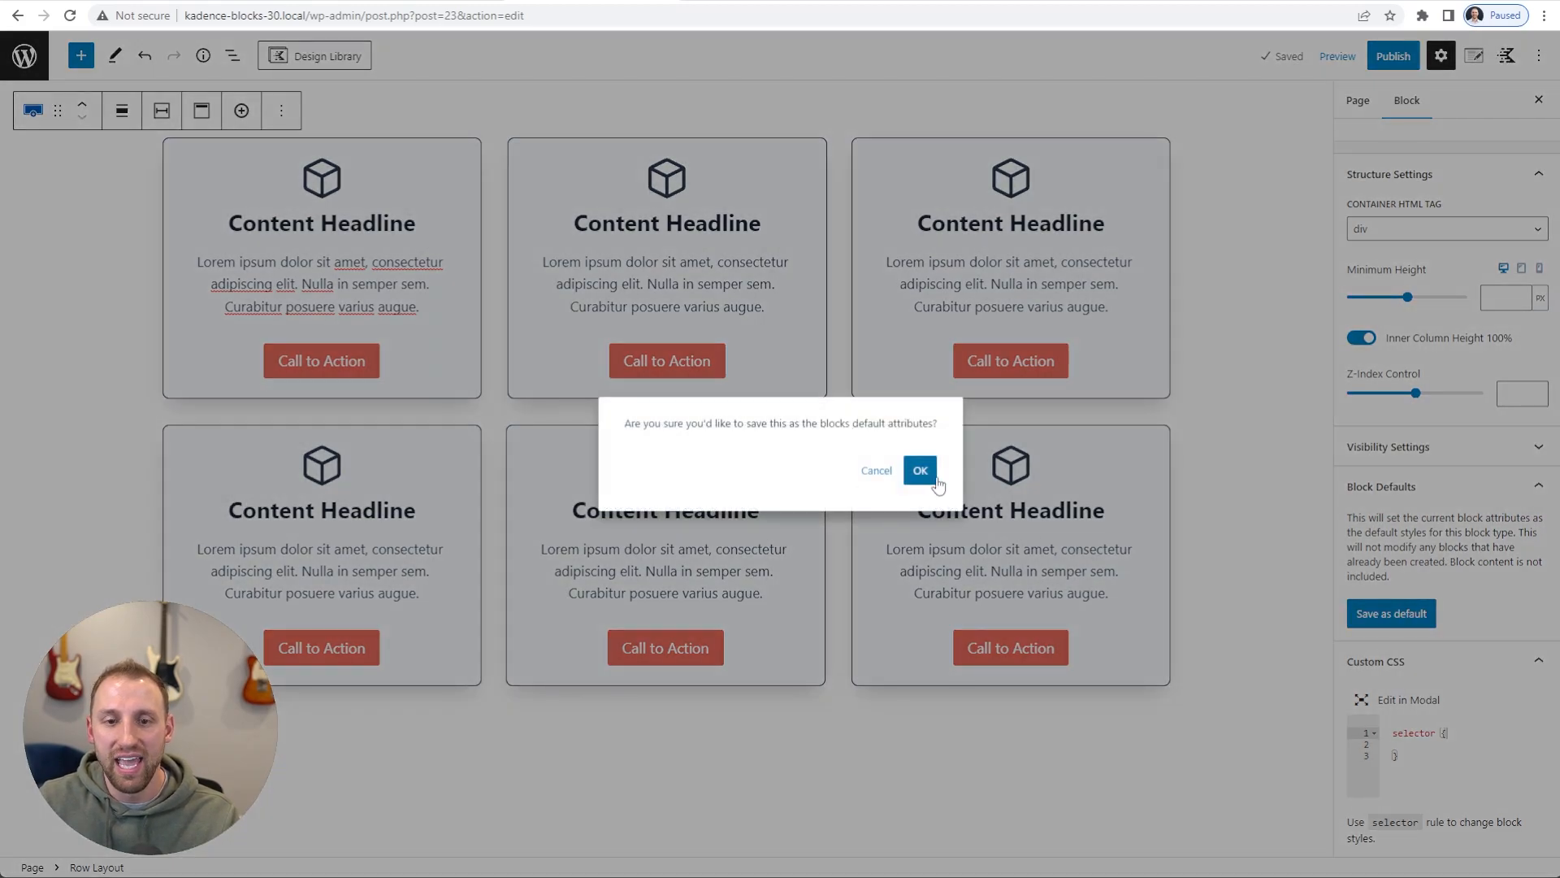
pyautogui.click(874, 472)
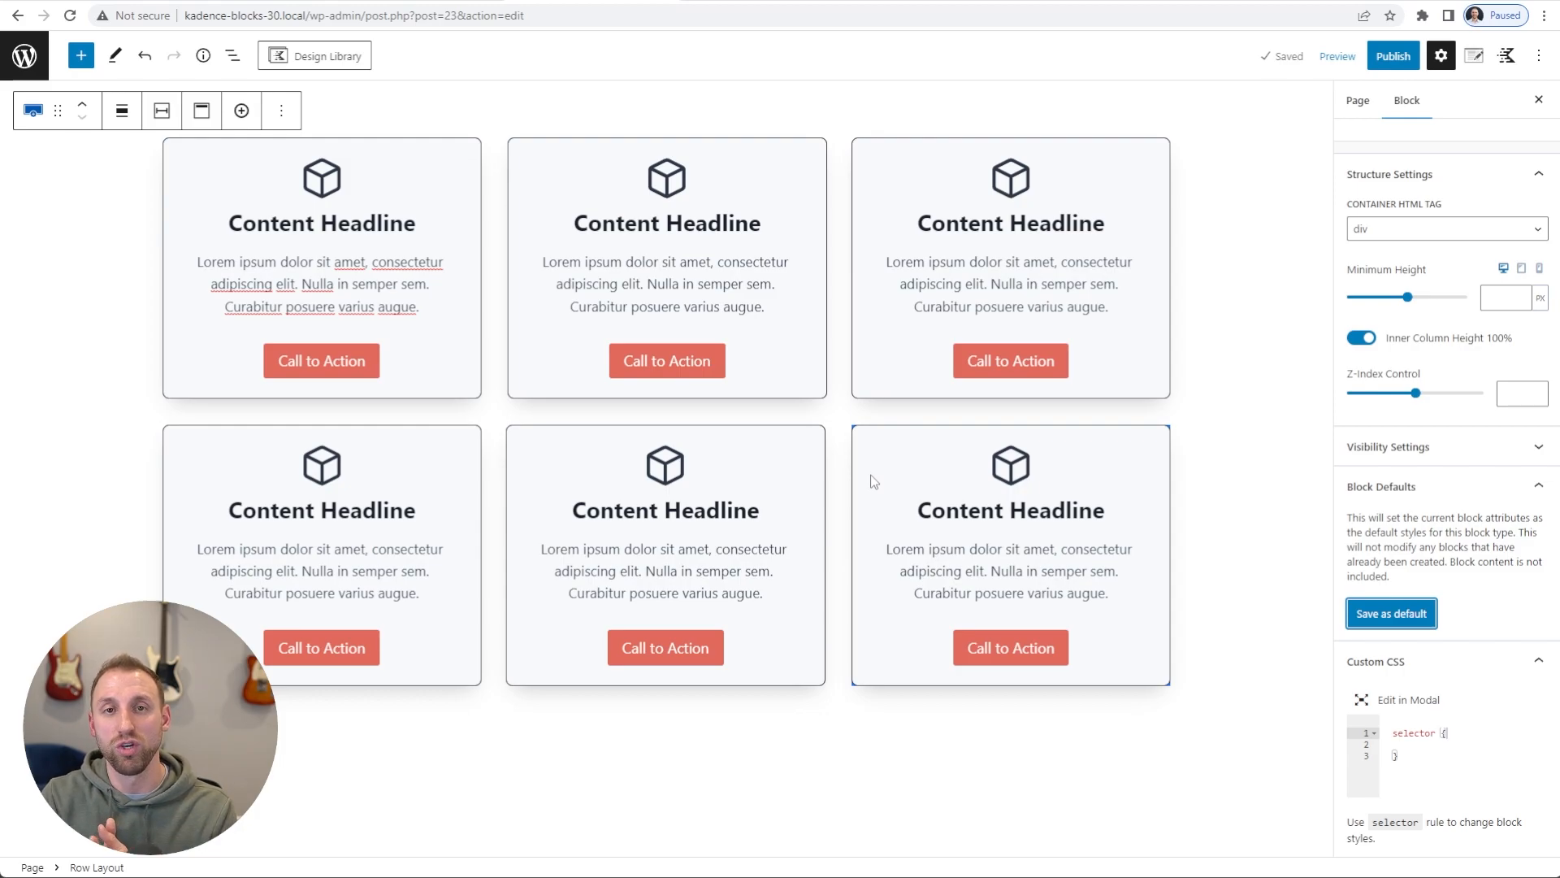